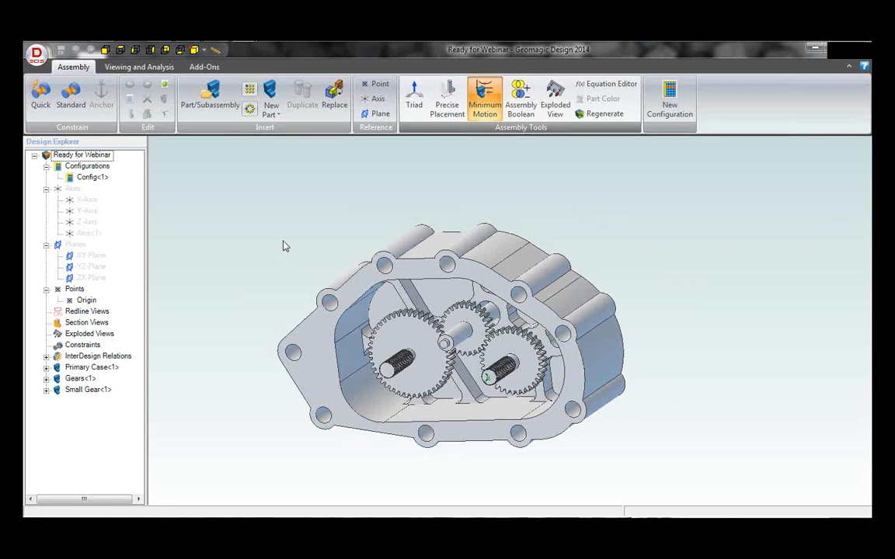
Insert a new part into the assembly and start a 2D sketch on the primary case's flange face
{"action": "left_click", "coordinate": [276, 115]}
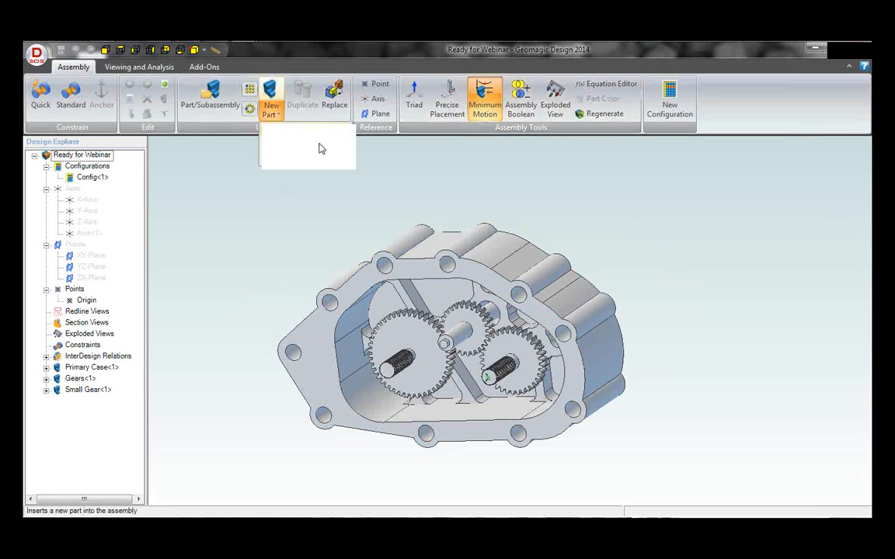
{"action": "left_click", "coordinate": [320, 148]}
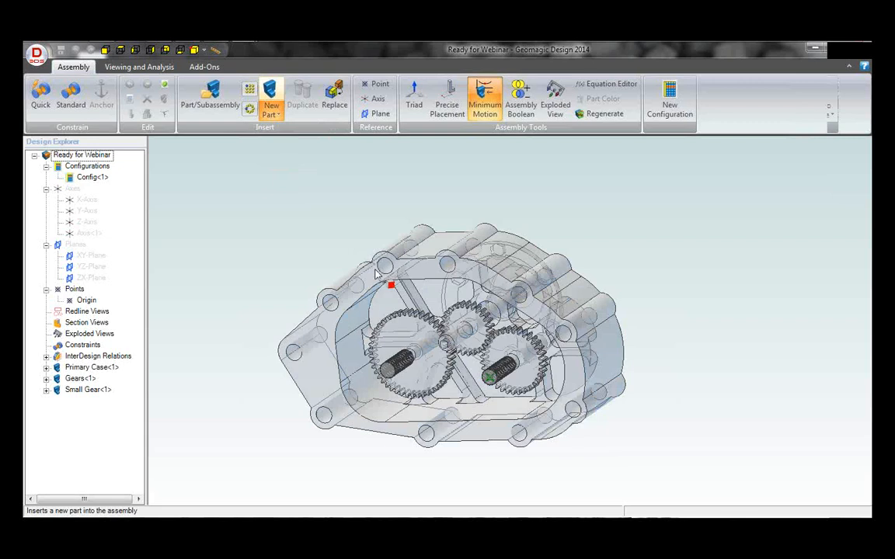
{"action": "left_click", "coordinate": [376, 272]}
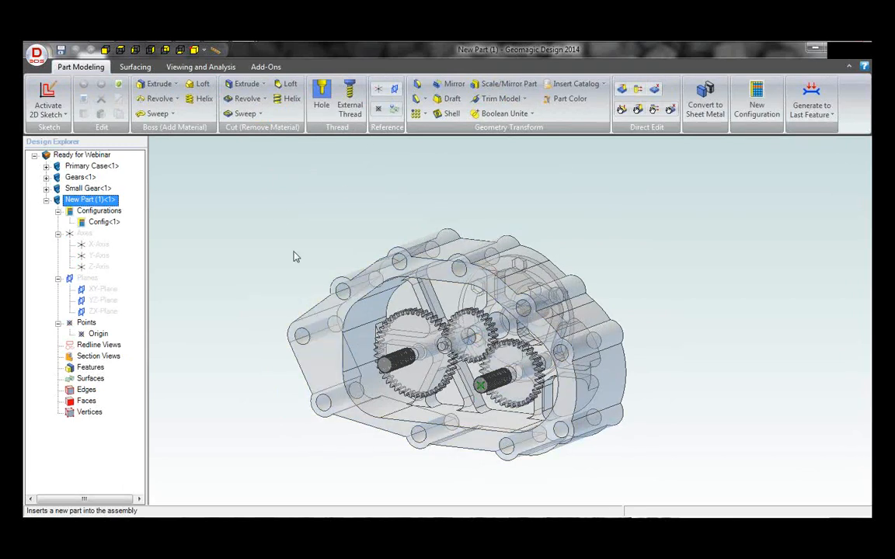
{"action": "right_click", "coordinate": [325, 324]}
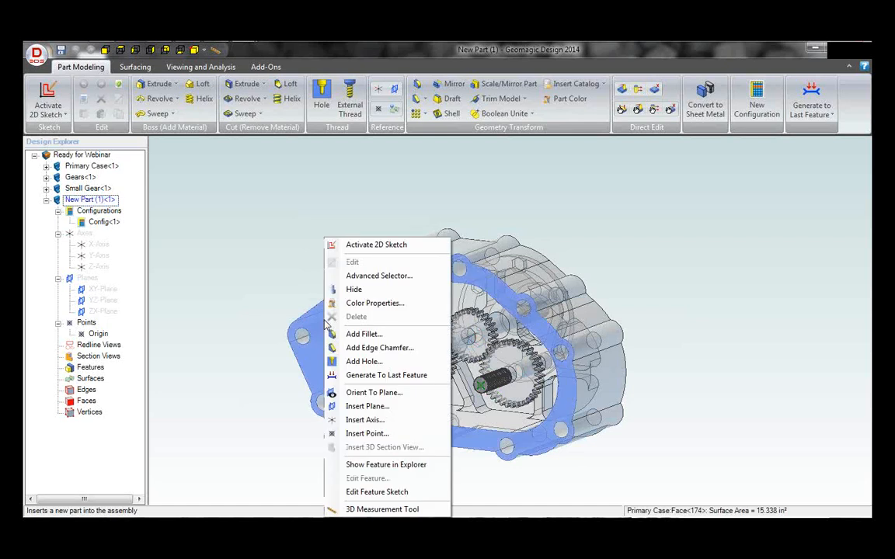
{"action": "left_click", "coordinate": [358, 246]}
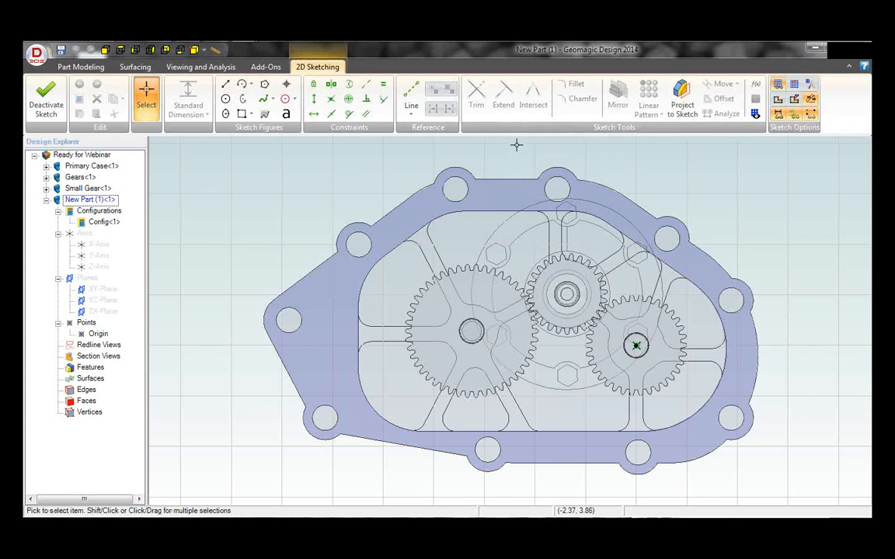
Project the case's flange face into the sketch as sketch figures, maintaining association to the source entity
{"action": "left_click", "coordinate": [683, 99]}
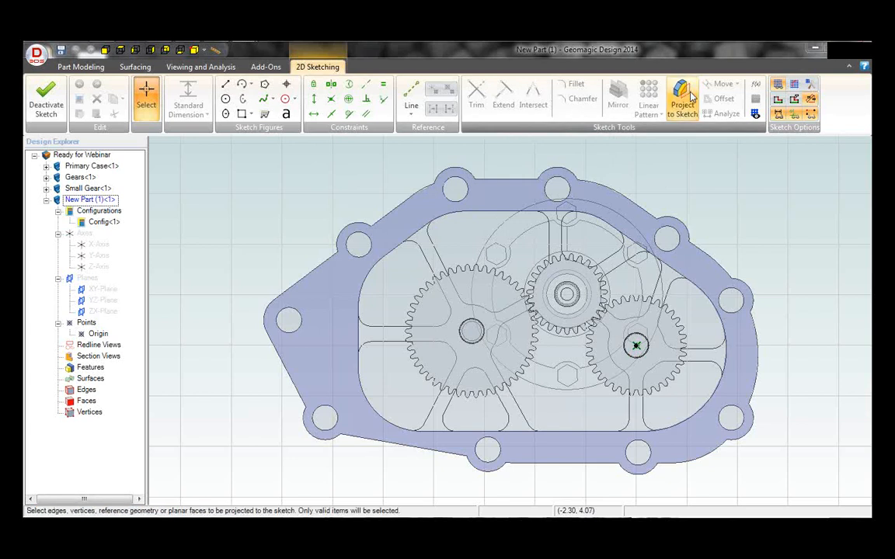
{"action": "left_click", "coordinate": [407, 211]}
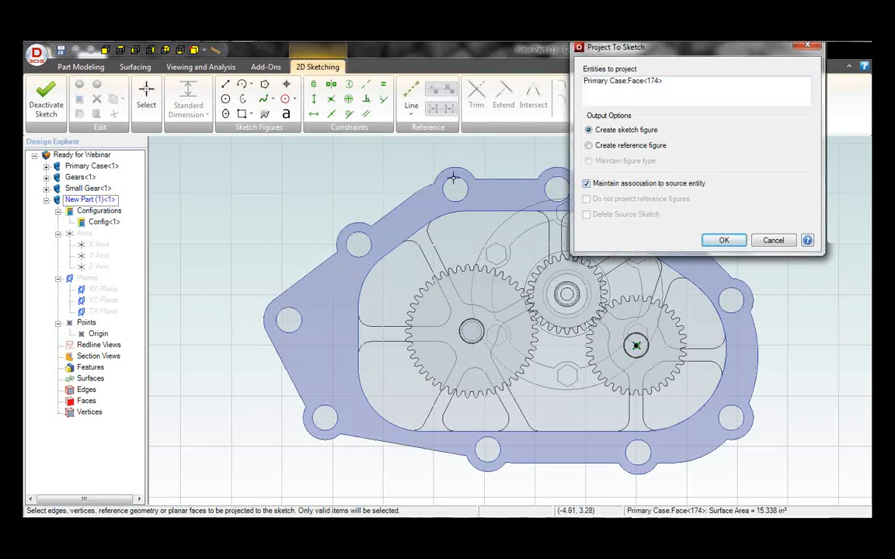
{"action": "left_click", "coordinate": [723, 241]}
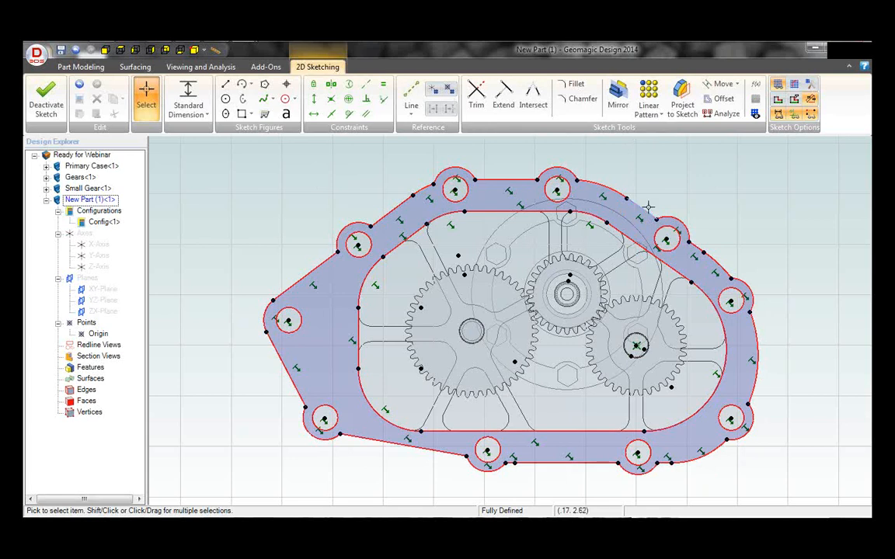
Delete the ten projected bolt-hole circles from the flange sketch
{"action": "left_click", "coordinate": [479, 94]}
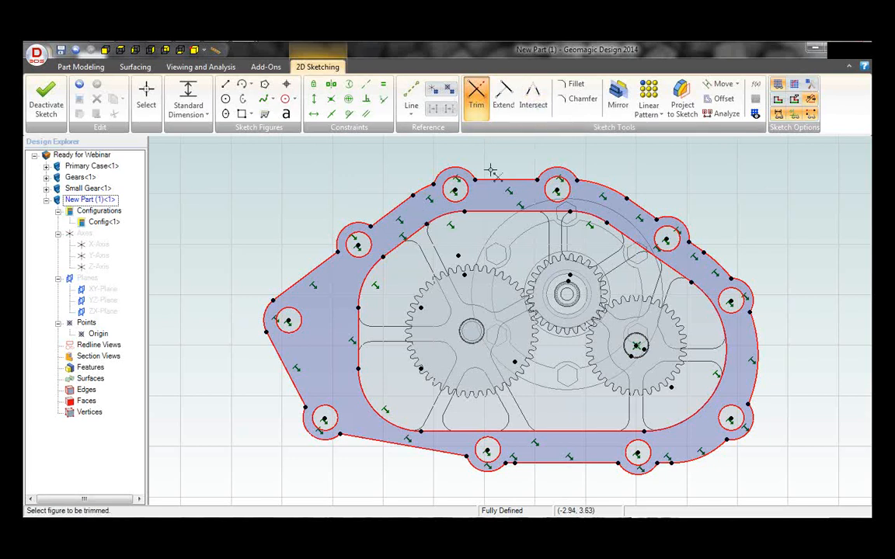
{"action": "key", "text": "Escape"}
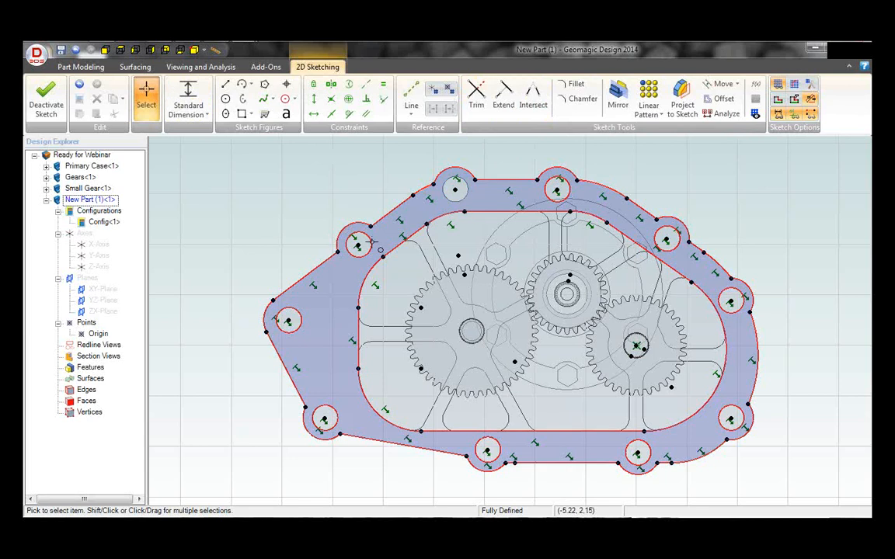
{"action": "left_click", "coordinate": [302, 316]}
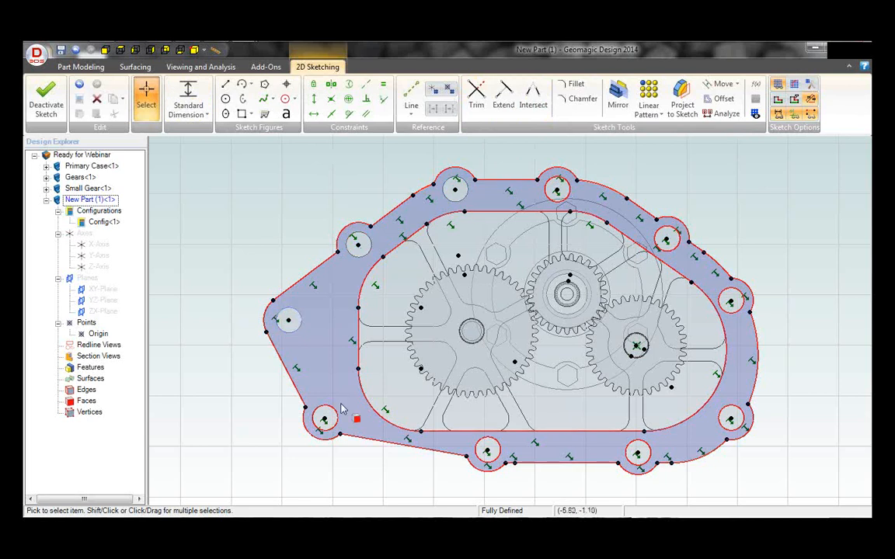
{"action": "left_click", "coordinate": [326, 417], "text": "ctrl"}
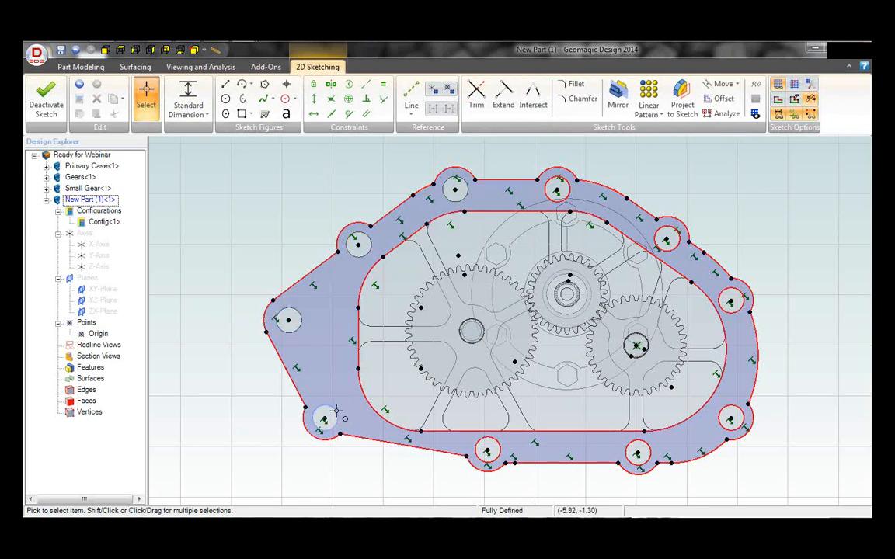
{"action": "left_click", "coordinate": [483, 453], "text": "ctrl"}
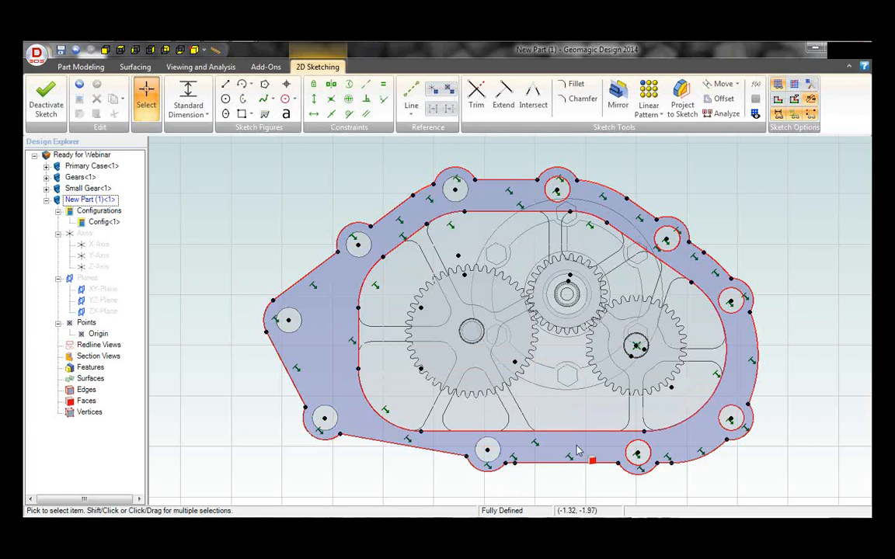
{"action": "left_click", "coordinate": [637, 454], "text": "ctrl"}
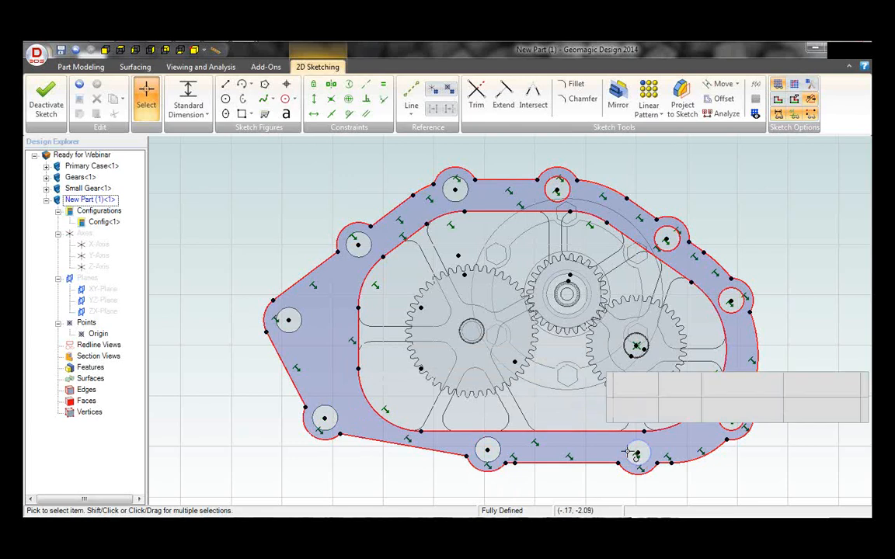
{"action": "left_click", "coordinate": [724, 419], "text": "ctrl"}
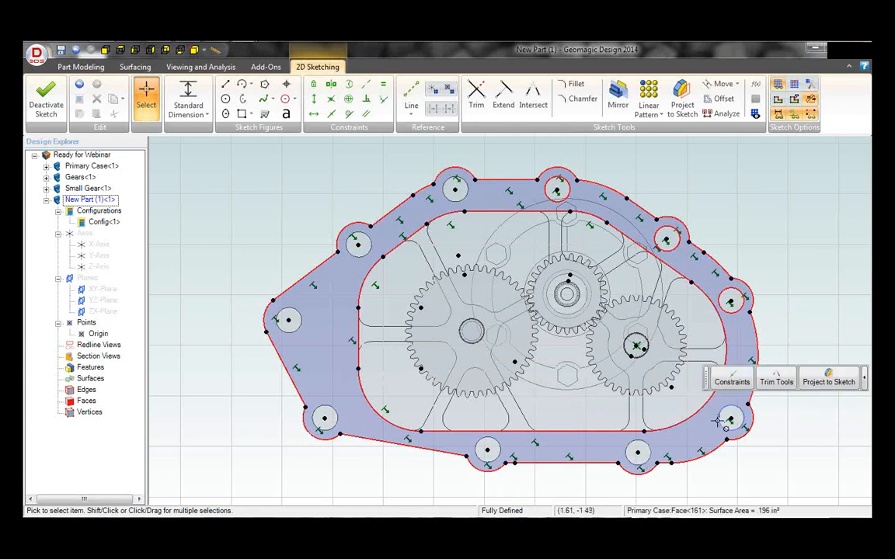
{"action": "left_click", "coordinate": [727, 406]}
{"action": "key", "text": "Delete"}
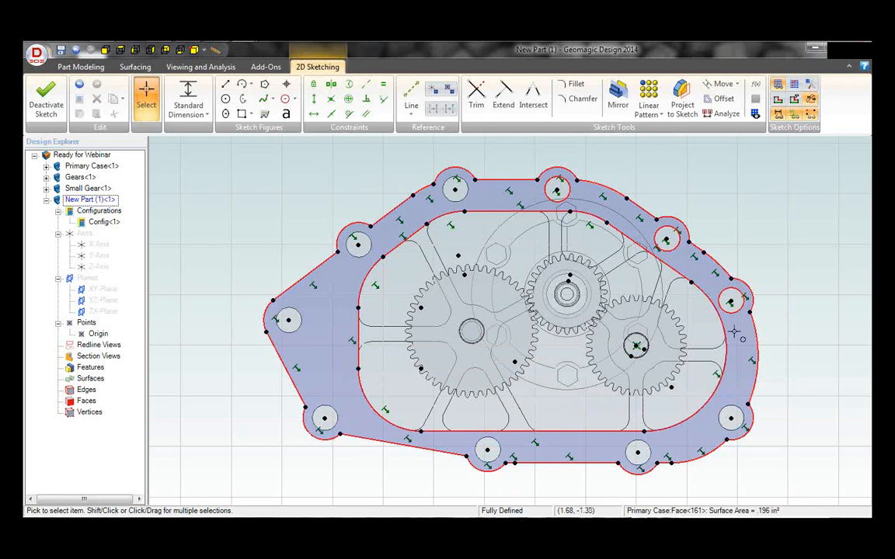
{"action": "left_click", "coordinate": [675, 247]}
{"action": "key", "text": "Delete"}
{"action": "left_click", "coordinate": [568, 198]}
{"action": "key", "text": "Delete"}
Delete the projected lines and arcs of the inner opening, leaving only the flange's outer outline
{"action": "left_click", "coordinate": [528, 211]}
{"action": "key", "text": "Delete"}
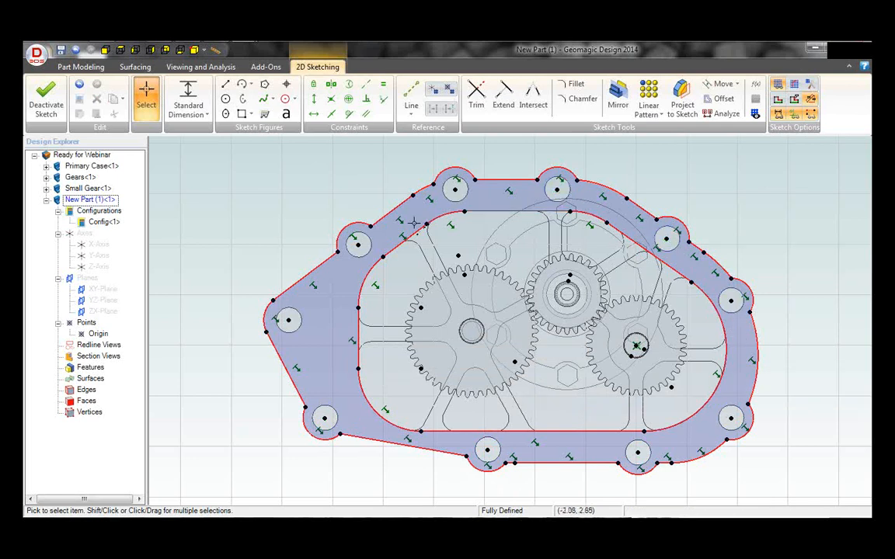
{"action": "mouse_move", "coordinate": [396, 223]}
{"action": "left_mouse_down"}
{"action": "mouse_move", "coordinate": [453, 253]}
{"action": "mouse_move", "coordinate": [687, 427]}
{"action": "left_mouse_up"}
{"action": "key", "text": "Delete"}
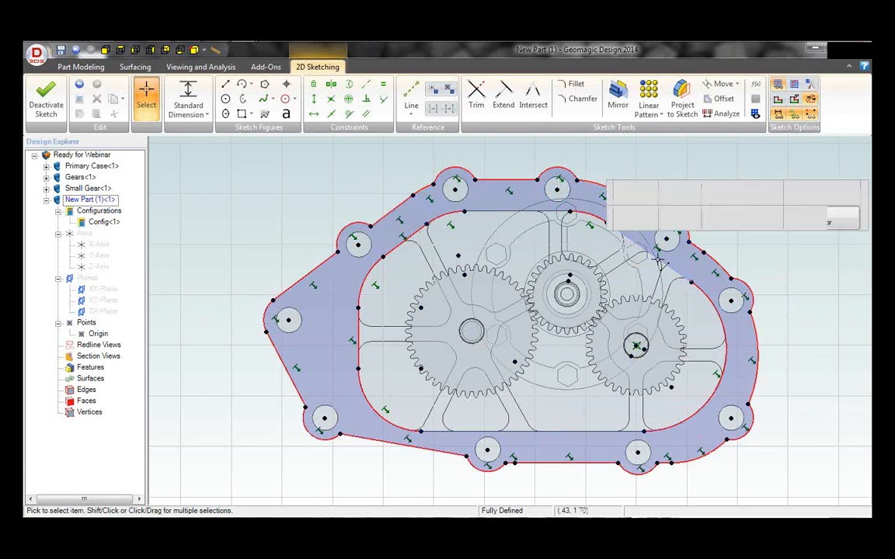
{"action": "left_click", "coordinate": [425, 228]}
{"action": "key", "text": "Delete"}
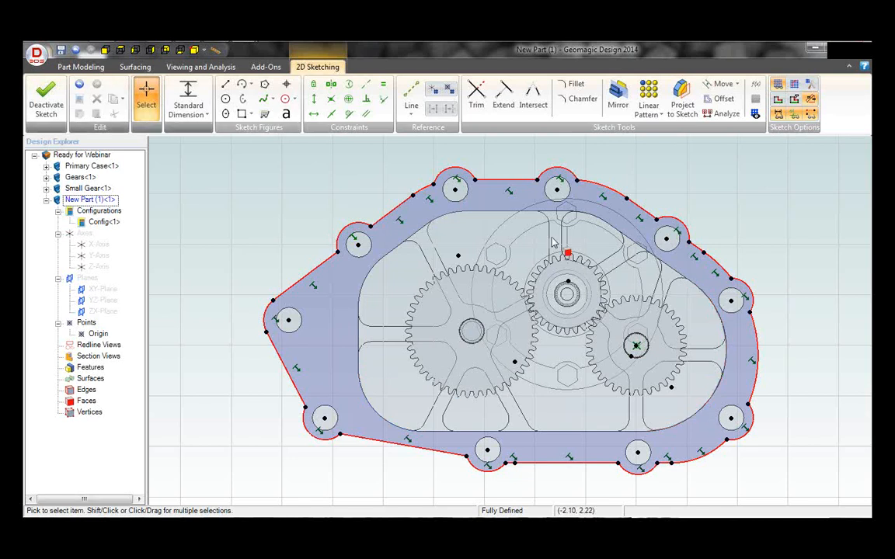
Extrude the outer outline as a boss to a depth of 2 inches along the normal
{"action": "right_click", "coordinate": [536, 164]}
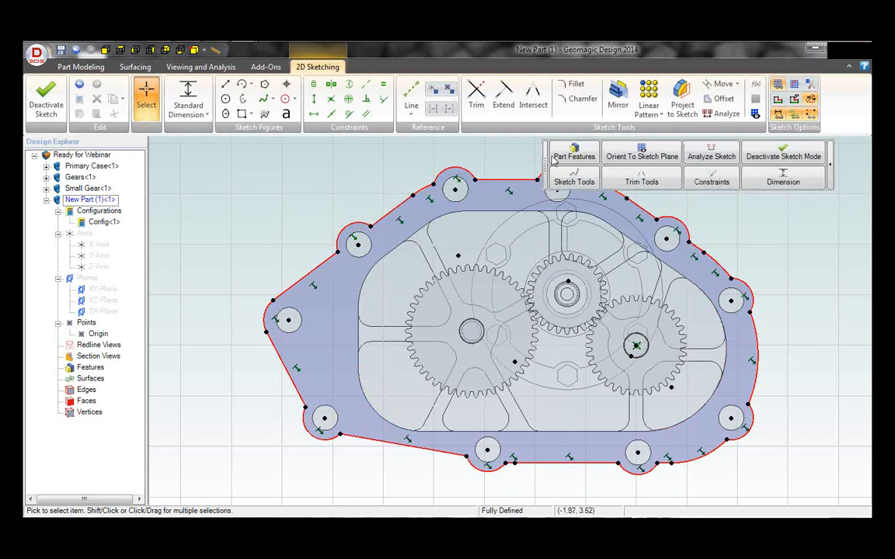
{"action": "mouse_move", "coordinate": [559, 160]}
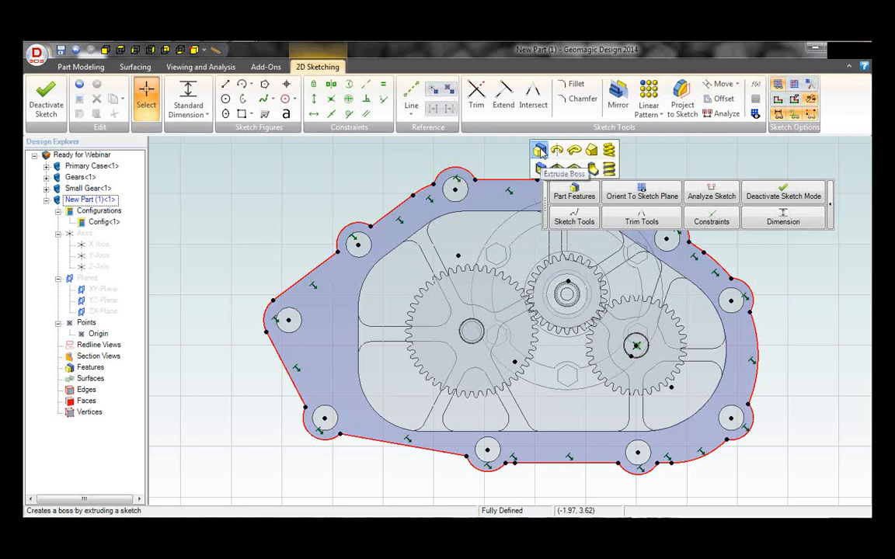
{"action": "left_click", "coordinate": [540, 151]}
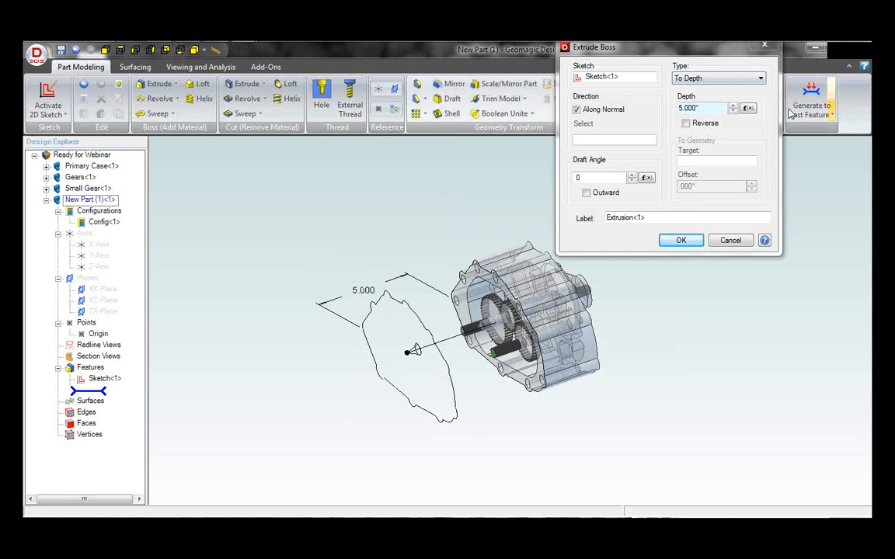
{"action": "double_click", "coordinate": [679, 108]}
{"action": "type", "text": "2"}
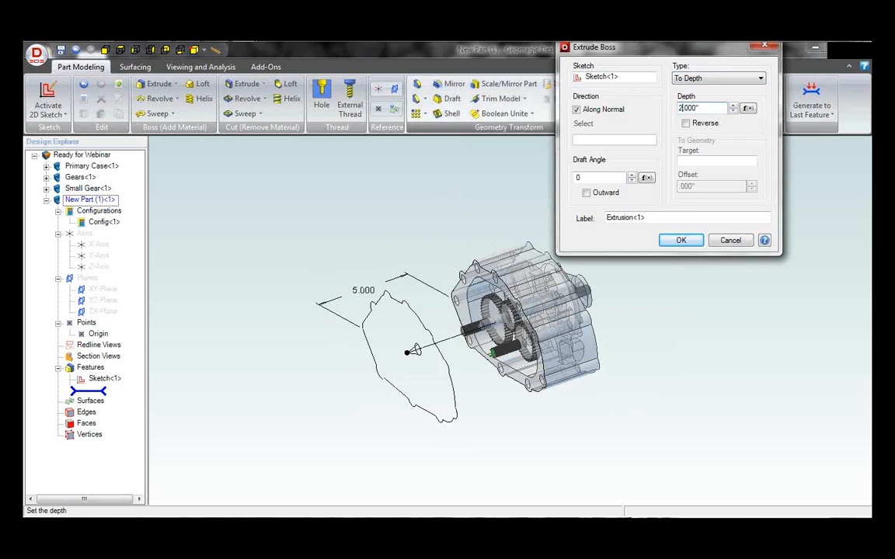
{"action": "key", "text": "Tab"}
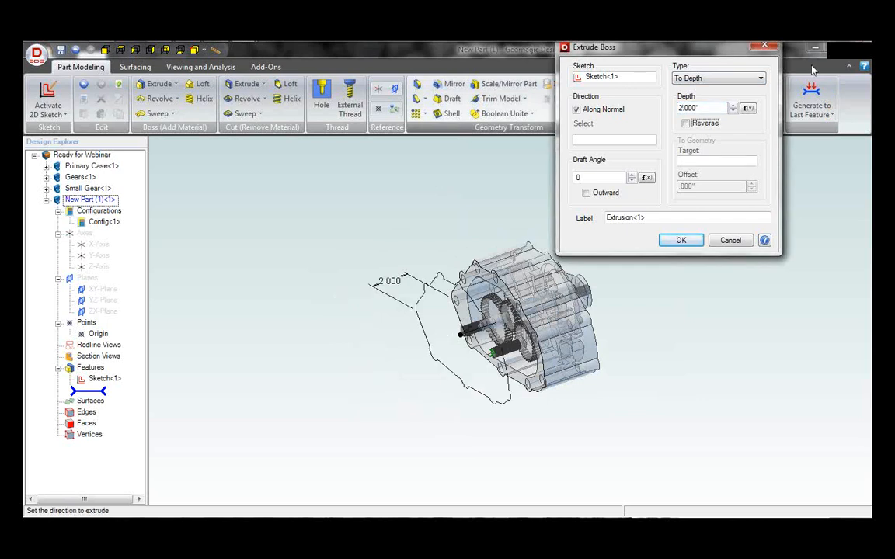
{"action": "left_click", "coordinate": [683, 240]}
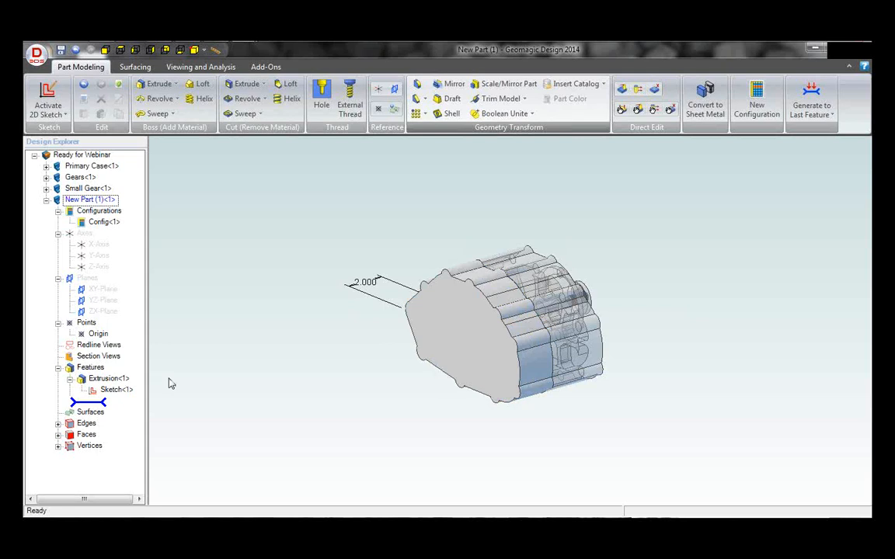
Reopen the extrusion's sketch and its depth settings to review them, leaving both without changes
{"action": "right_click", "coordinate": [113, 391]}
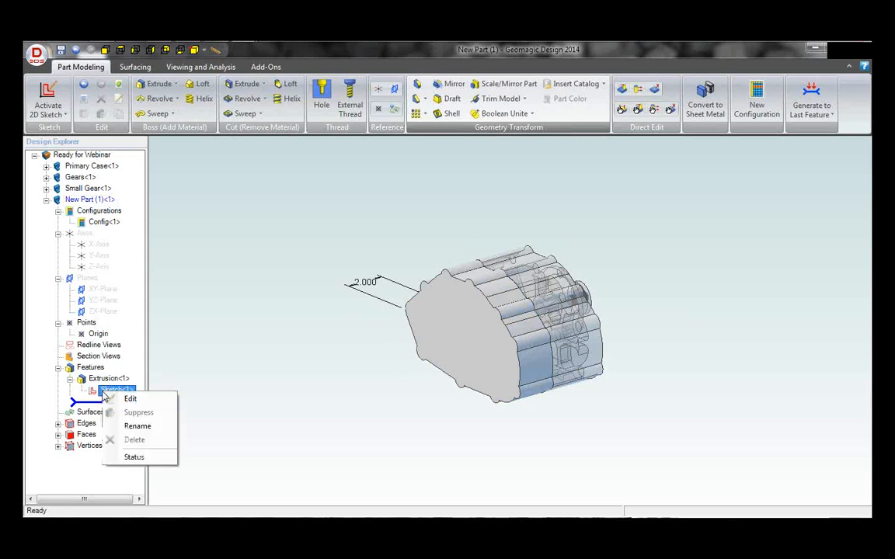
{"action": "left_click", "coordinate": [128, 397]}
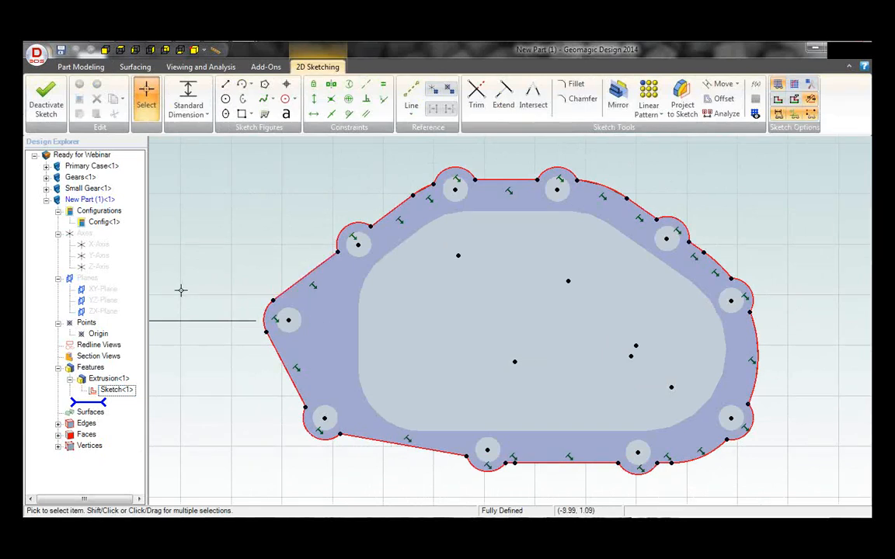
{"action": "left_click", "coordinate": [45, 95]}
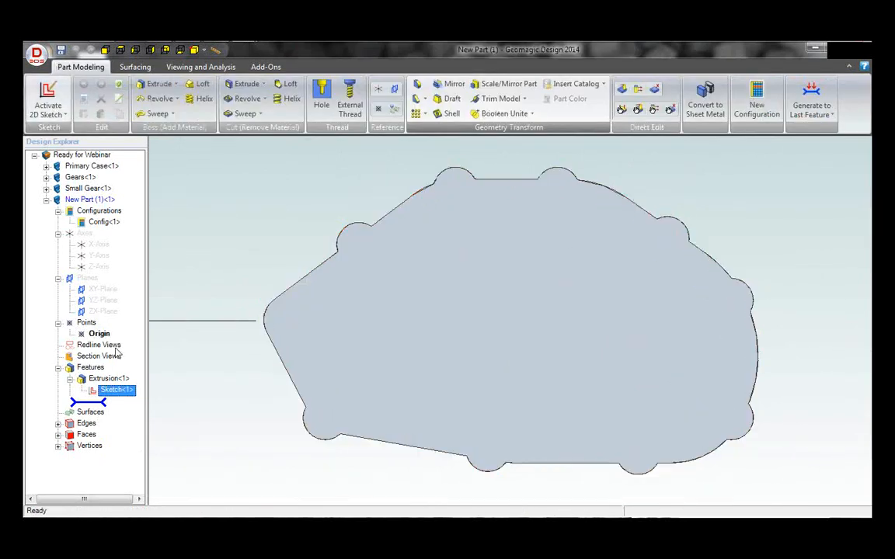
{"action": "right_click", "coordinate": [109, 379]}
{"action": "left_click", "coordinate": [134, 389]}
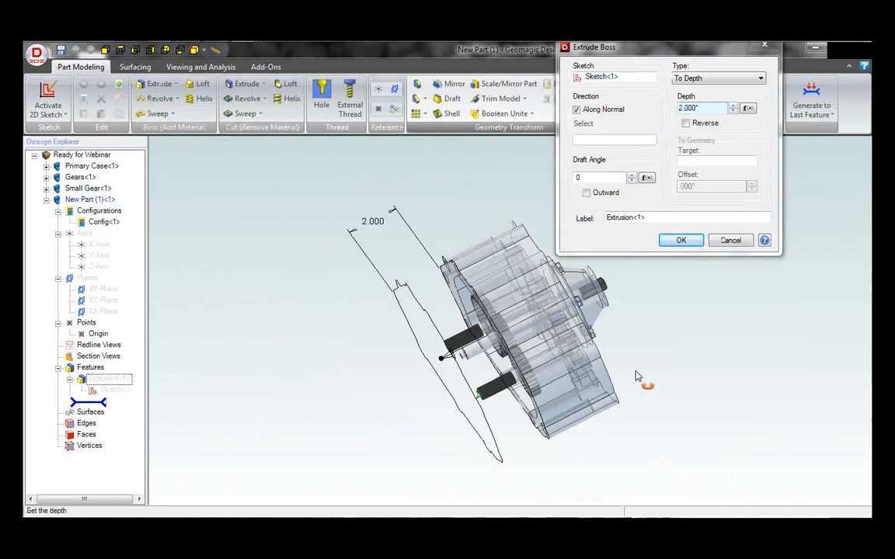
{"action": "left_click", "coordinate": [736, 246]}
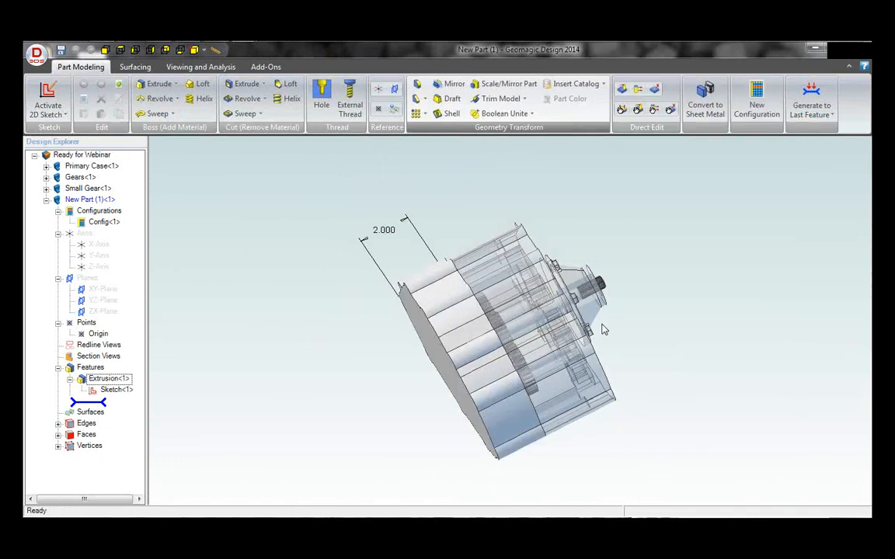
Hide the new part and start another 2D sketch on the primary case's flange face
{"action": "middle_click_drag", "start_coordinate": [602, 324], "coordinate": [555, 380]}
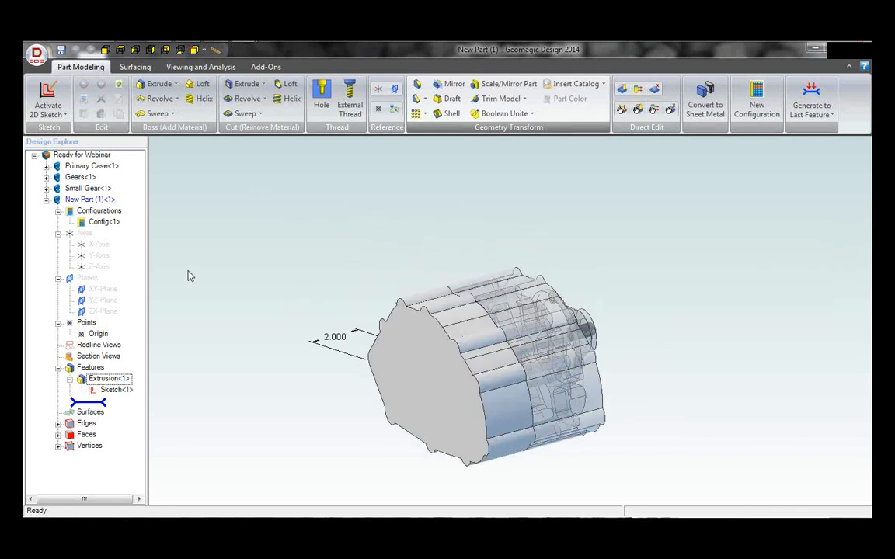
{"action": "middle_click_drag", "start_coordinate": [456, 345], "coordinate": [354, 380]}
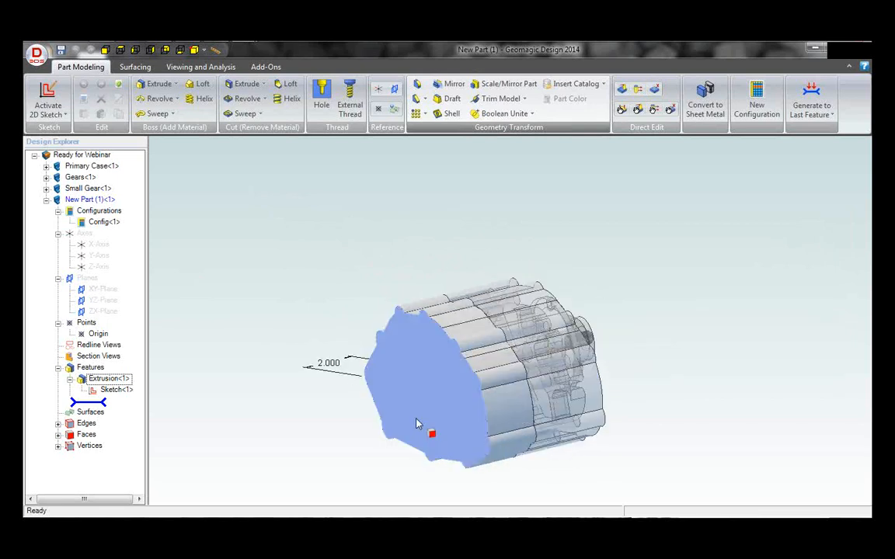
{"action": "middle_click_drag", "start_coordinate": [417, 424], "coordinate": [323, 405]}
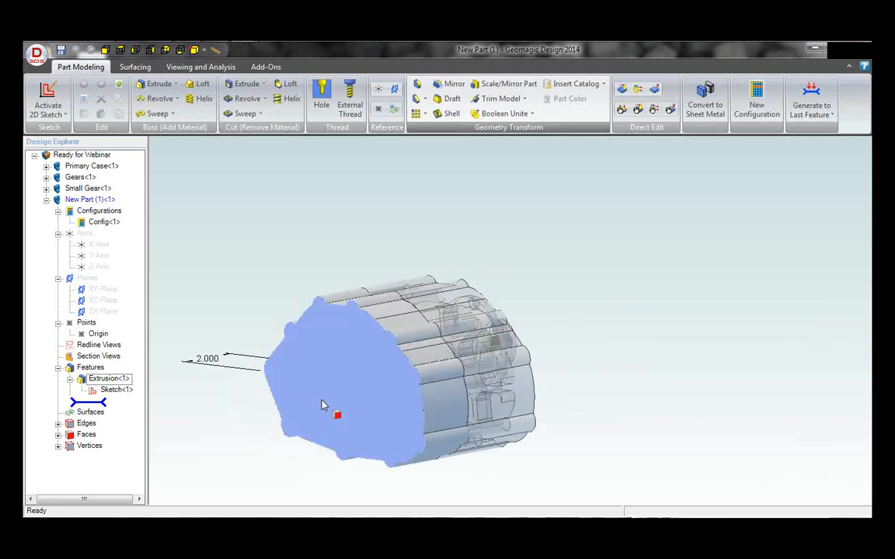
{"action": "right_click", "coordinate": [323, 404]}
{"action": "left_click", "coordinate": [348, 290]}
{"action": "mouse_move", "coordinate": [353, 299]}
{"action": "middle_mouse_down"}
{"action": "mouse_move", "coordinate": [427, 327]}
{"action": "mouse_move", "coordinate": [485, 409]}
{"action": "mouse_move", "coordinate": [265, 393]}
{"action": "middle_mouse_up"}
{"action": "left_click", "coordinate": [235, 392]}
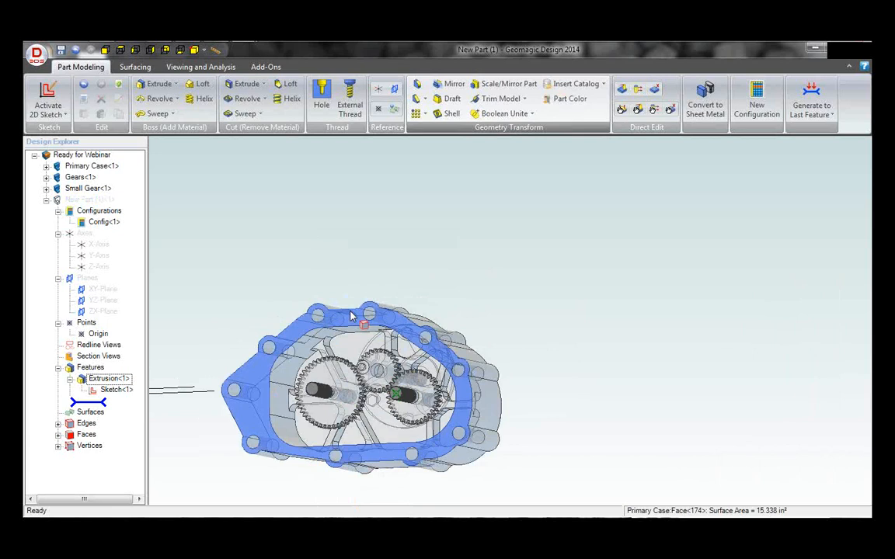
{"action": "left_click", "coordinate": [44, 95]}
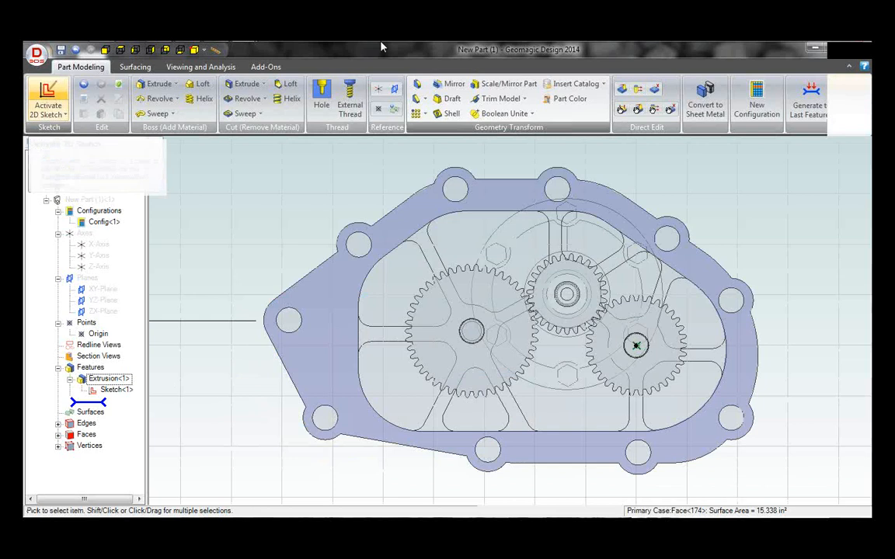
Project all edges of the primary case's inner opening into the sketch as sketch figures, maintaining association to the source entities
{"action": "left_click", "coordinate": [683, 99]}
{"action": "left_click", "coordinate": [392, 247]}
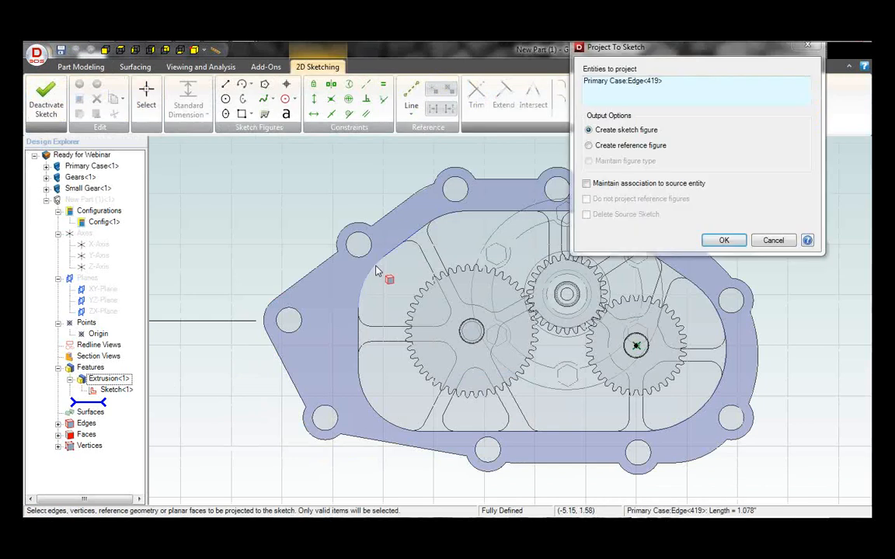
{"action": "left_click", "coordinate": [374, 264]}
{"action": "left_click", "coordinate": [358, 351]}
{"action": "left_click", "coordinate": [364, 396]}
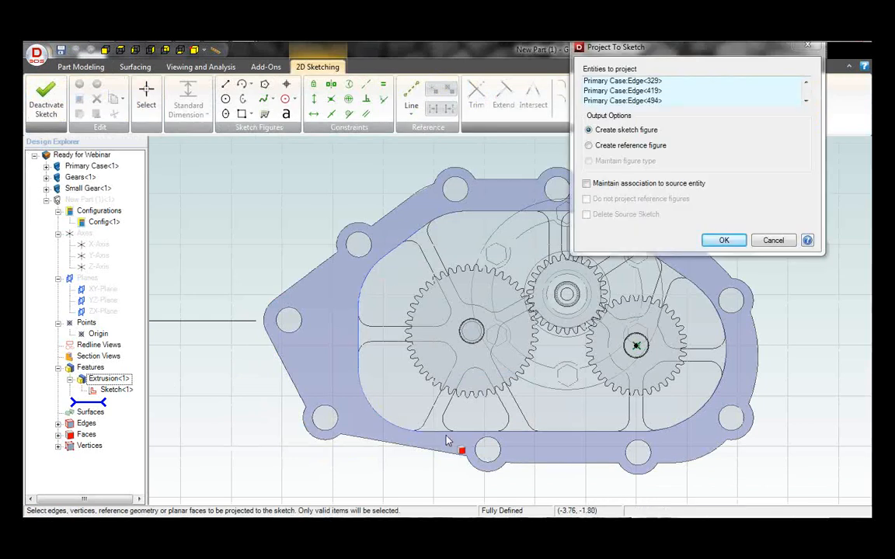
{"action": "left_click", "coordinate": [458, 432]}
{"action": "left_click", "coordinate": [672, 429]}
{"action": "left_click", "coordinate": [726, 359]}
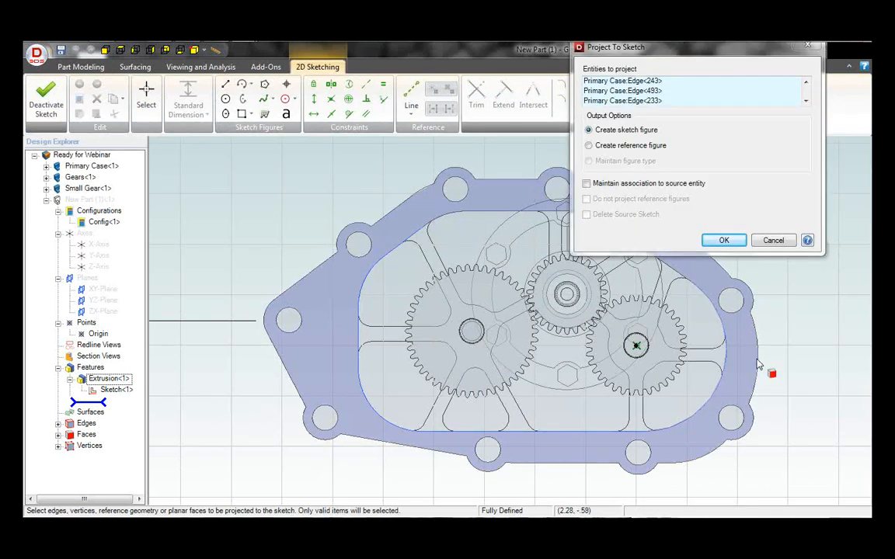
{"action": "scroll", "coordinate": [645, 366], "scroll_direction": "down", "scroll_amount": 1}
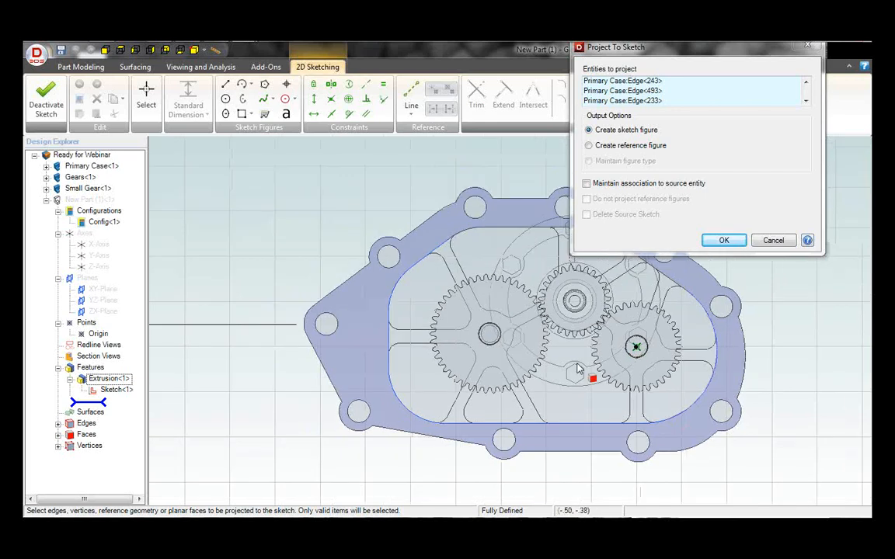
{"action": "scroll", "coordinate": [577, 370], "scroll_direction": "up", "scroll_amount": 1}
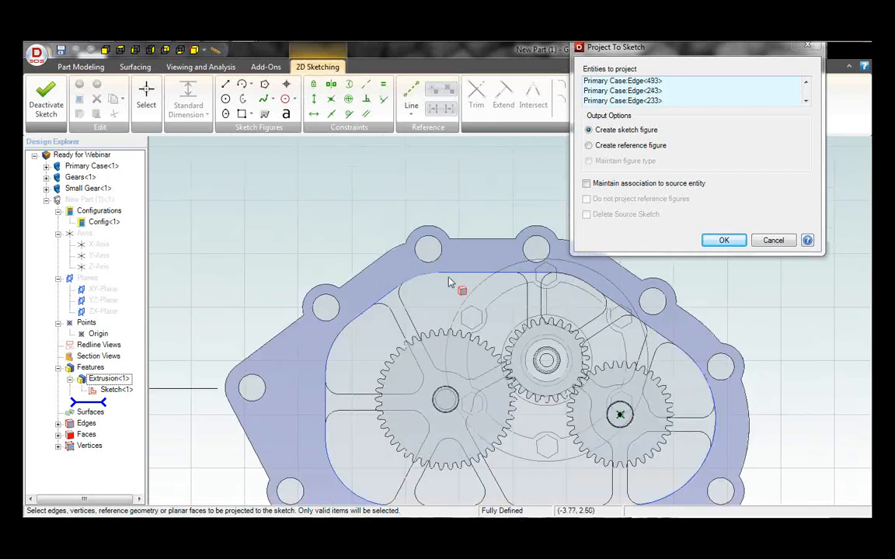
{"action": "left_click", "coordinate": [673, 309]}
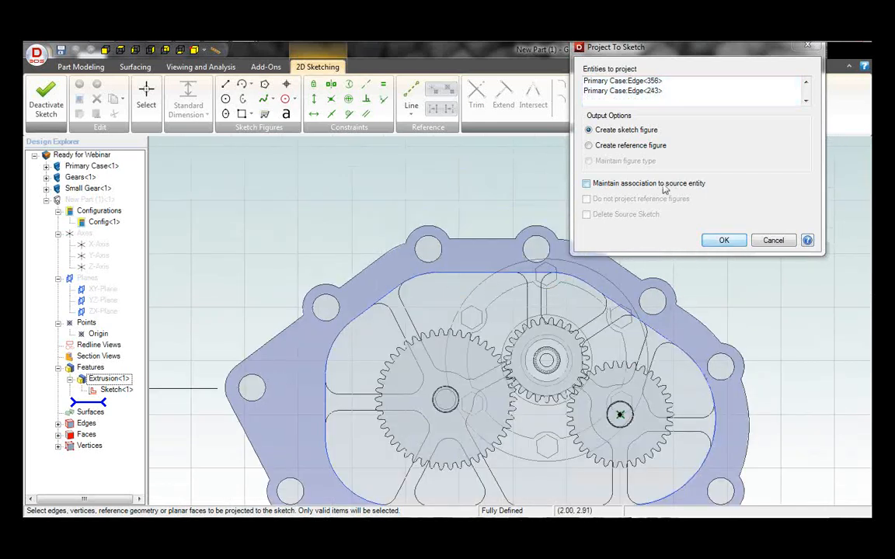
{"action": "left_click", "coordinate": [609, 184]}
{"action": "left_click", "coordinate": [715, 240]}
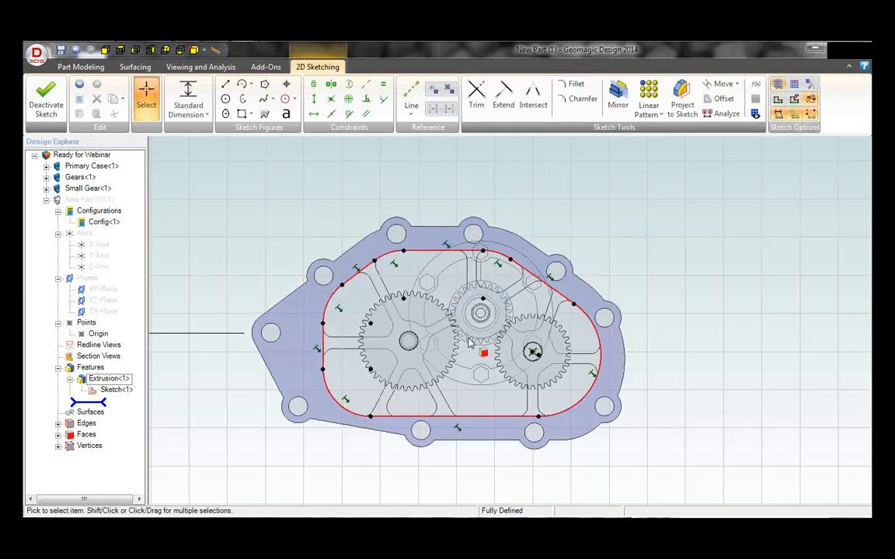
Extrude-cut the projected inner outline to a depth of 1.25 inches along the normal
{"action": "right_click", "coordinate": [274, 179]}
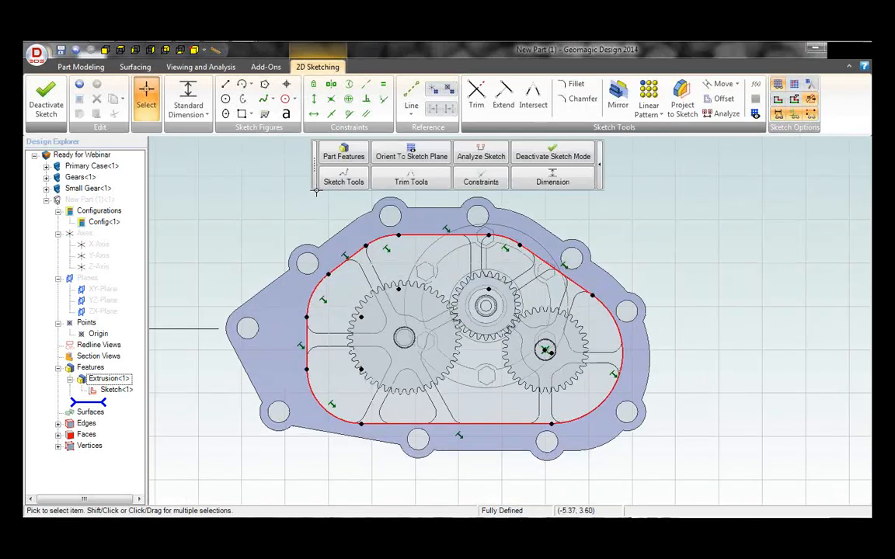
{"action": "left_click", "coordinate": [345, 156]}
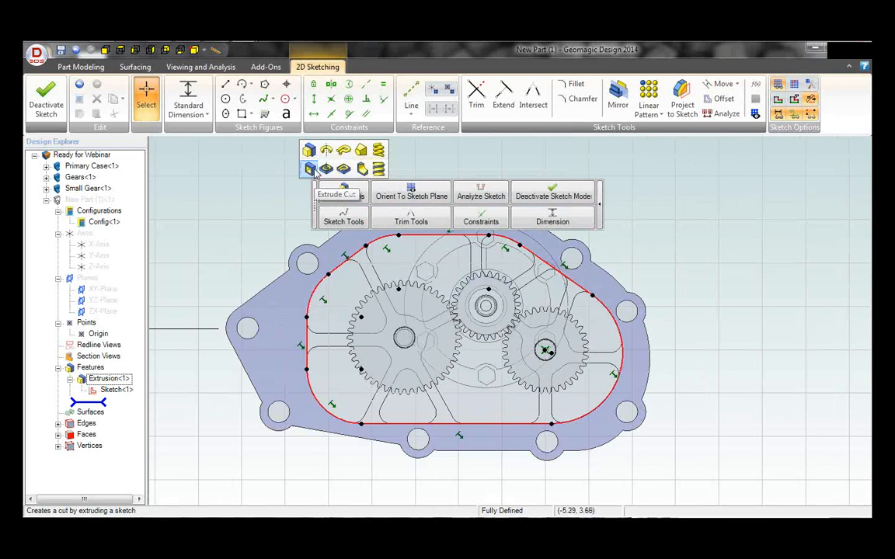
{"action": "left_click", "coordinate": [311, 171]}
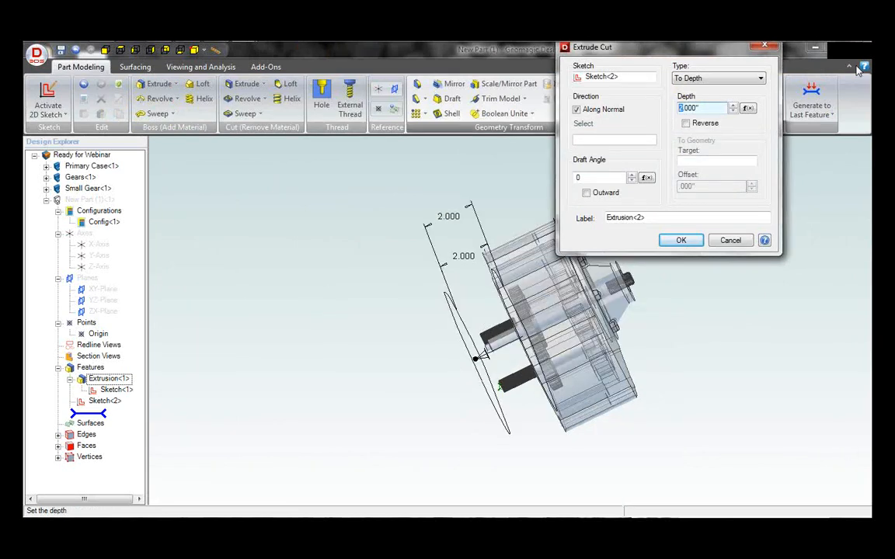
{"action": "type", "text": "1.2"}
{"action": "key", "text": "BackSpace"}
{"action": "key", "text": "BackSpace"}
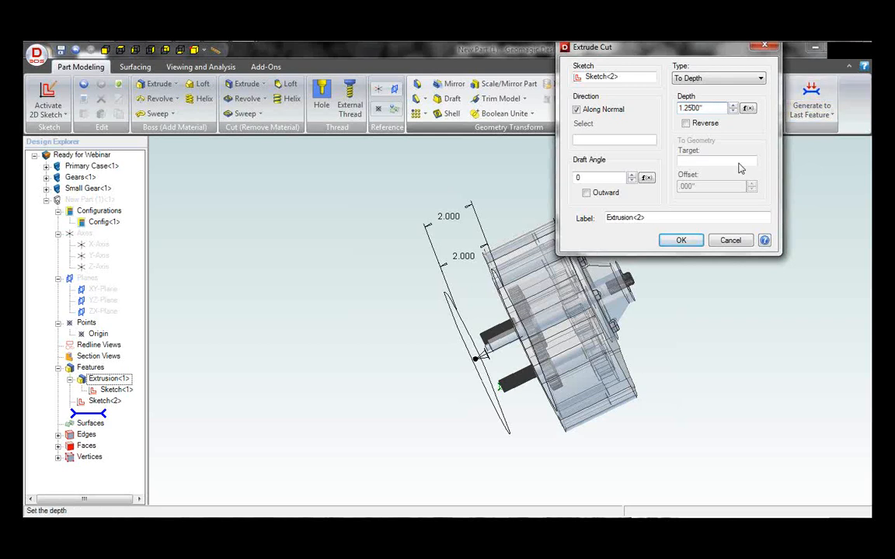
{"action": "left_click", "coordinate": [676, 241]}
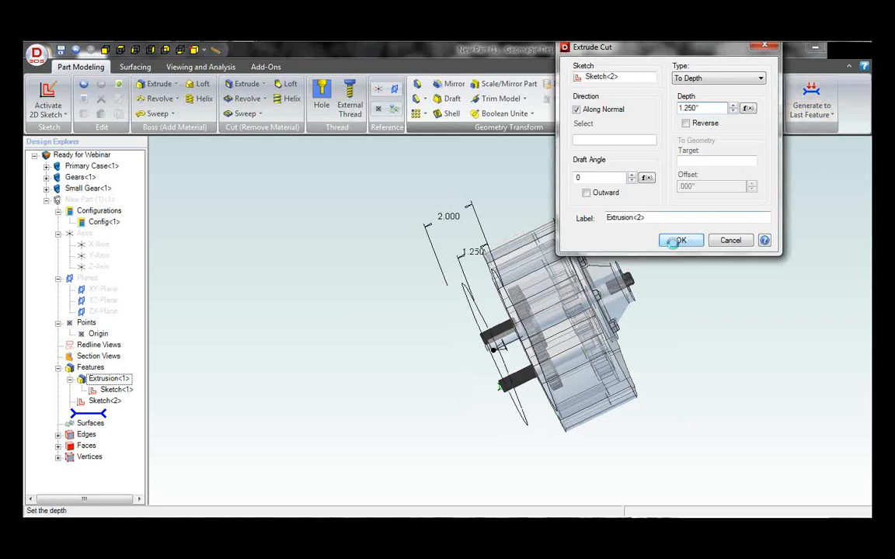
Show the new part again and hide the primary case, with the cover's open pocket facing the view
{"action": "right_click", "coordinate": [91, 200]}
{"action": "left_click", "coordinate": [118, 209]}
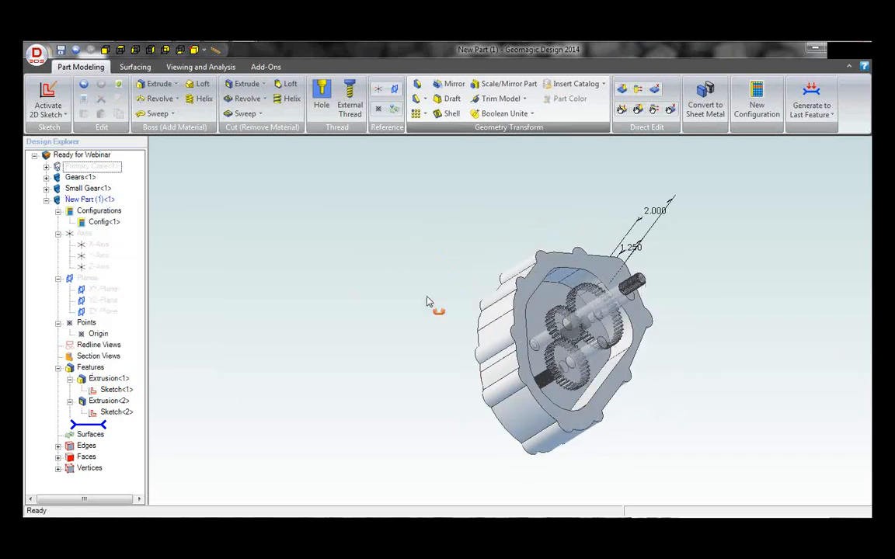
{"action": "middle_click_drag", "start_coordinate": [427, 296], "coordinate": [266, 304]}
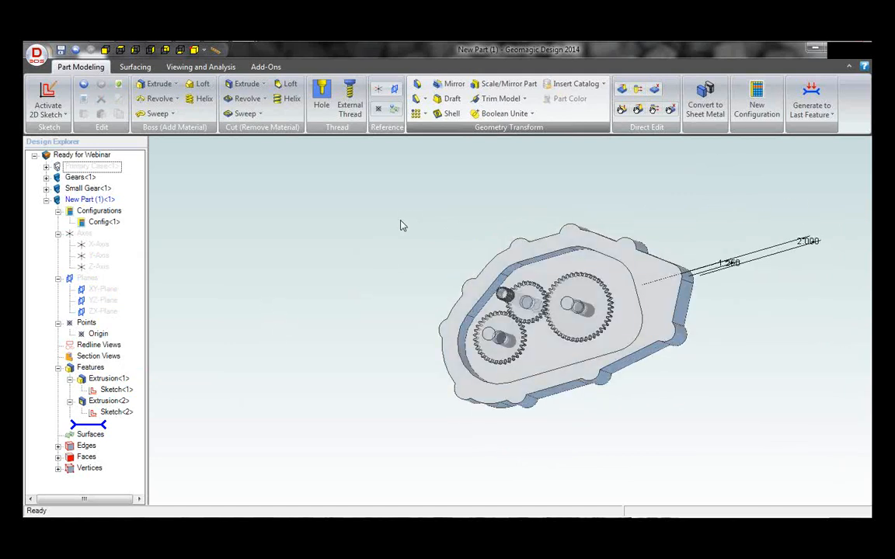
Start a 2D sketch on the floor face of the cover's pocket
{"action": "left_click", "coordinate": [582, 273]}
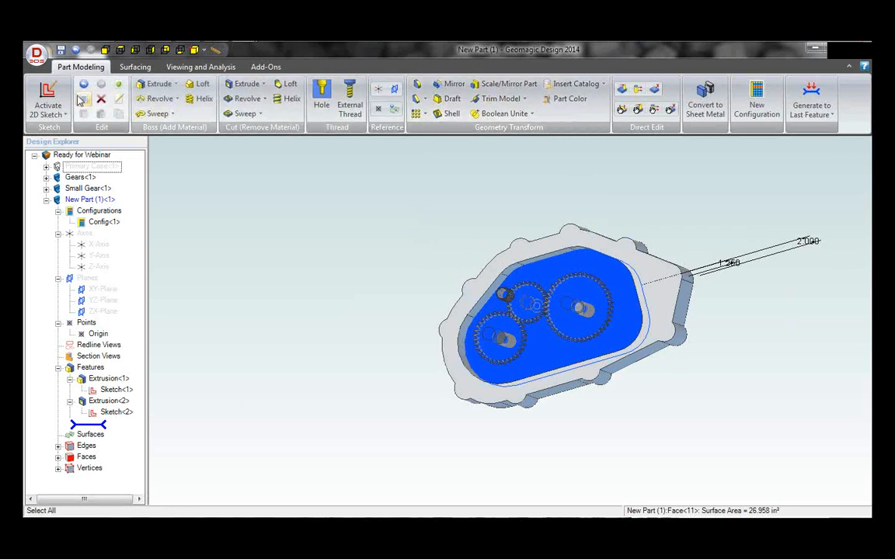
{"action": "right_click", "coordinate": [592, 236]}
{"action": "left_click", "coordinate": [625, 242]}
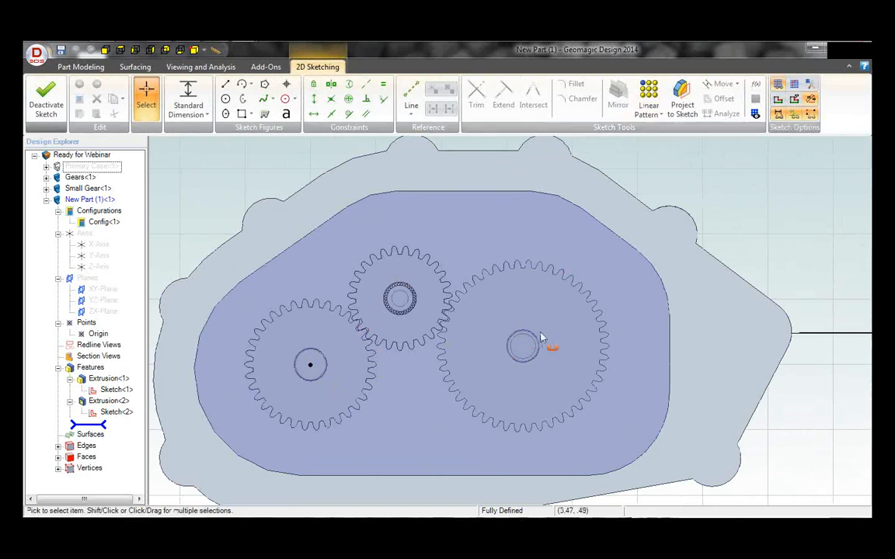
Project the end circles of the two large gears' shafts as reference figures, maintaining association to the source entities
{"action": "middle_click_drag", "start_coordinate": [541, 338], "coordinate": [532, 323]}
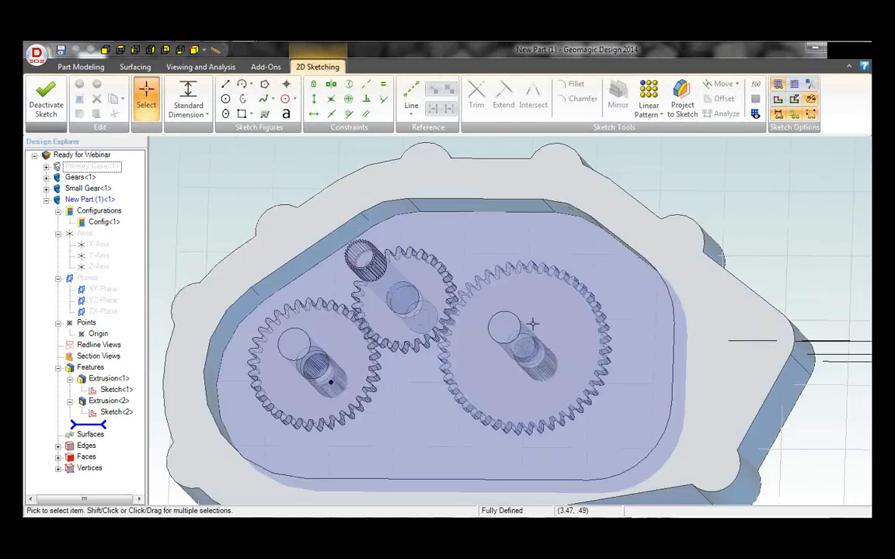
{"action": "left_click", "coordinate": [682, 95]}
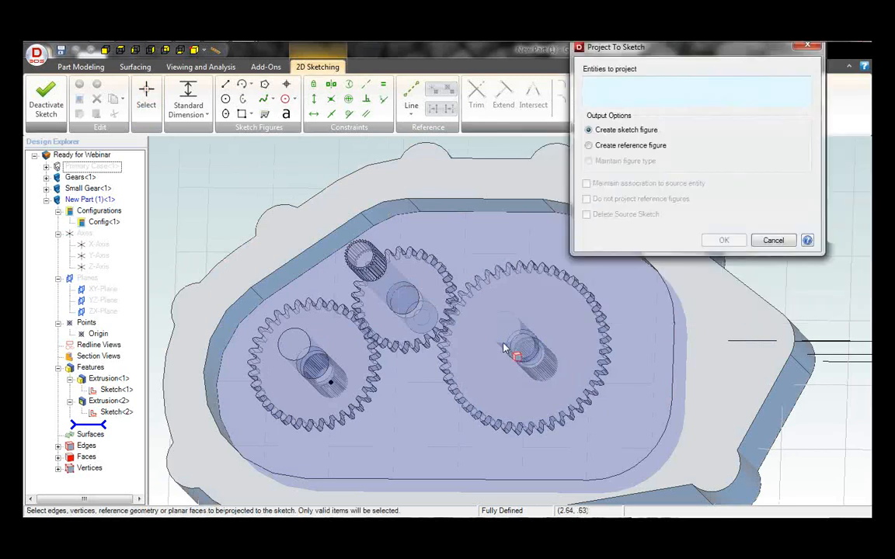
{"action": "left_click", "coordinate": [610, 145]}
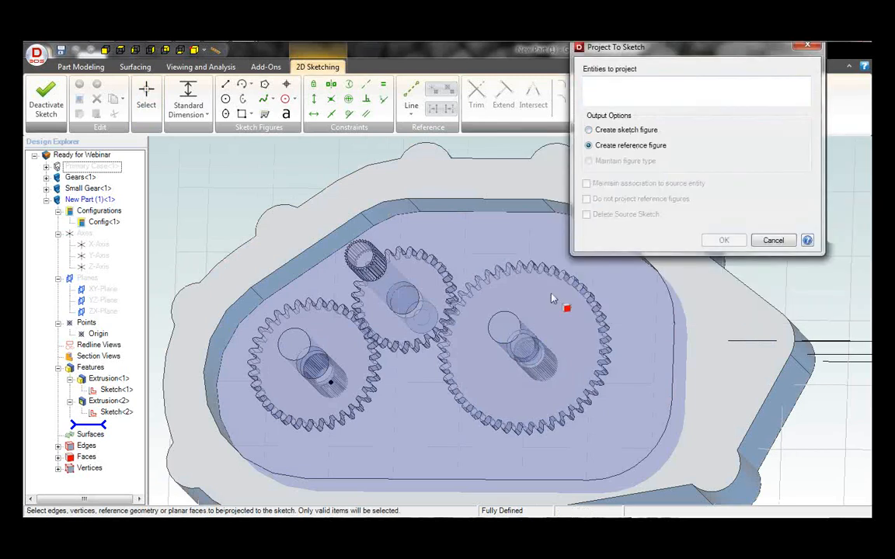
{"action": "left_click", "coordinate": [510, 315]}
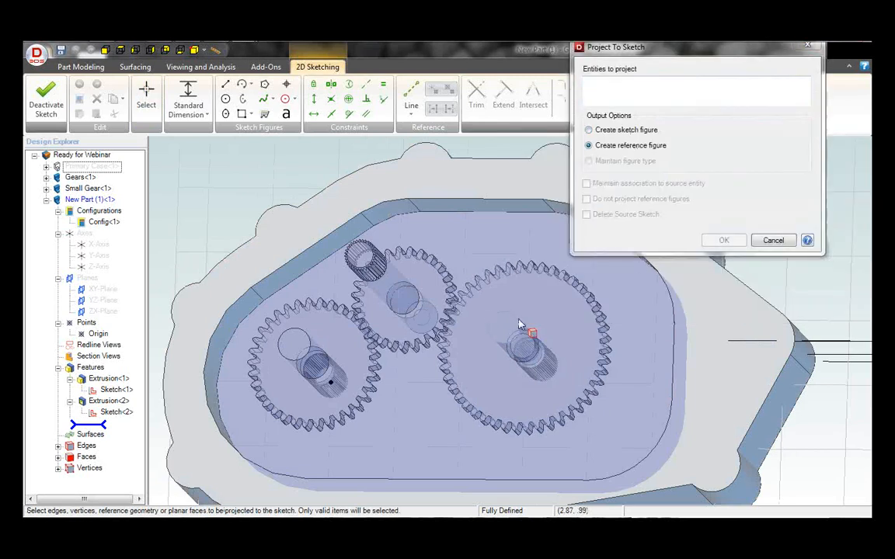
{"action": "left_click", "coordinate": [308, 351]}
{"action": "left_click", "coordinate": [587, 183]}
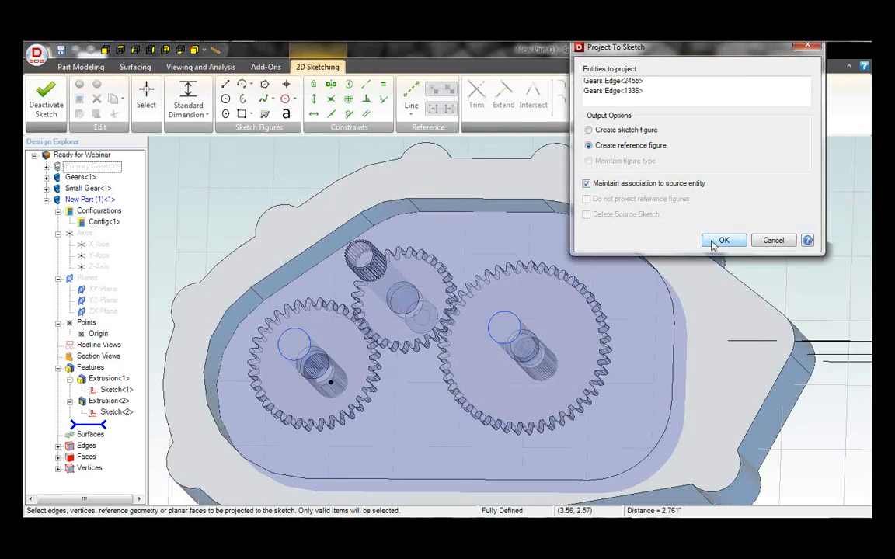
{"action": "left_click", "coordinate": [721, 241]}
Draw two circles centred on the projected shaft centres, each slightly smaller than its gear's toothed outline
{"action": "mouse_move", "coordinate": [446, 331]}
{"action": "middle_mouse_down"}
{"action": "mouse_move", "coordinate": [473, 326]}
{"action": "mouse_move", "coordinate": [462, 342]}
{"action": "mouse_move", "coordinate": [455, 335]}
{"action": "middle_mouse_up"}
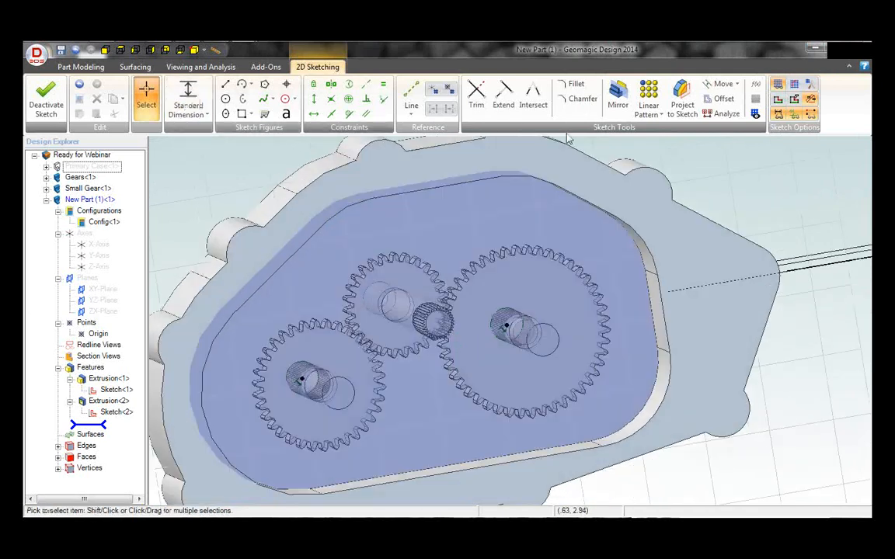
{"action": "left_click", "coordinate": [754, 115]}
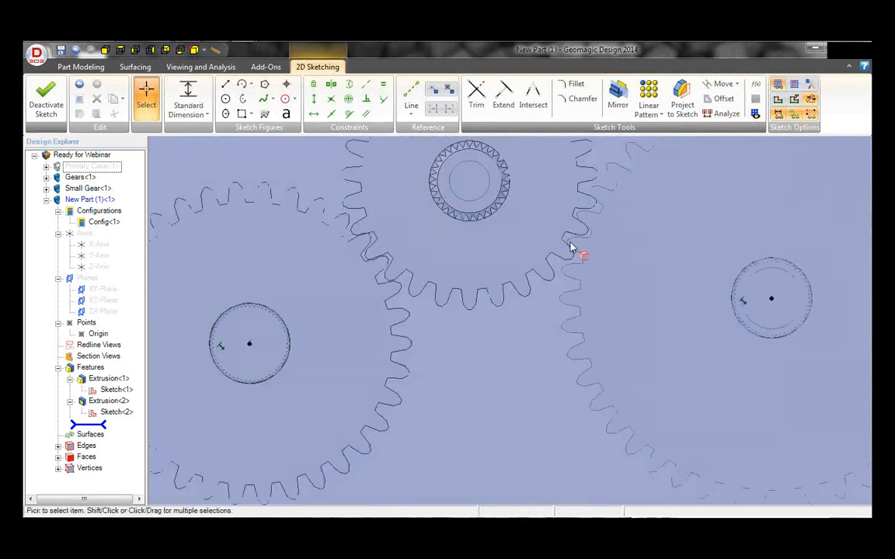
{"action": "scroll", "coordinate": [479, 298], "scroll_direction": "down", "scroll_amount": 3}
{"action": "scroll", "coordinate": [578, 236], "scroll_direction": "up", "scroll_amount": 4}
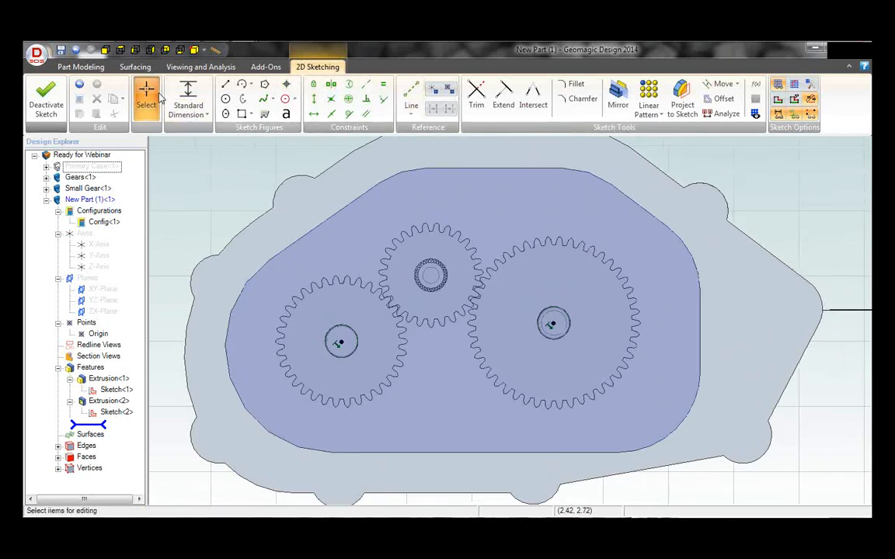
{"action": "left_click", "coordinate": [225, 100]}
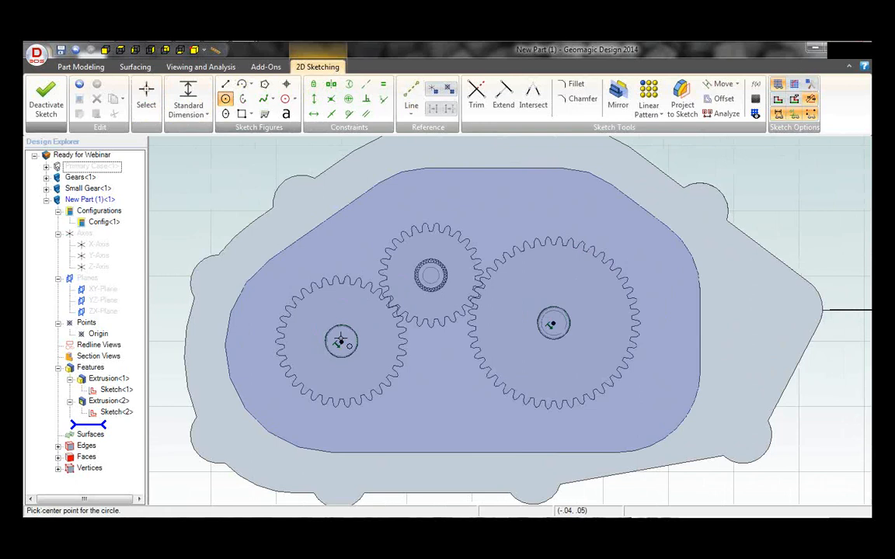
{"action": "left_click", "coordinate": [339, 343]}
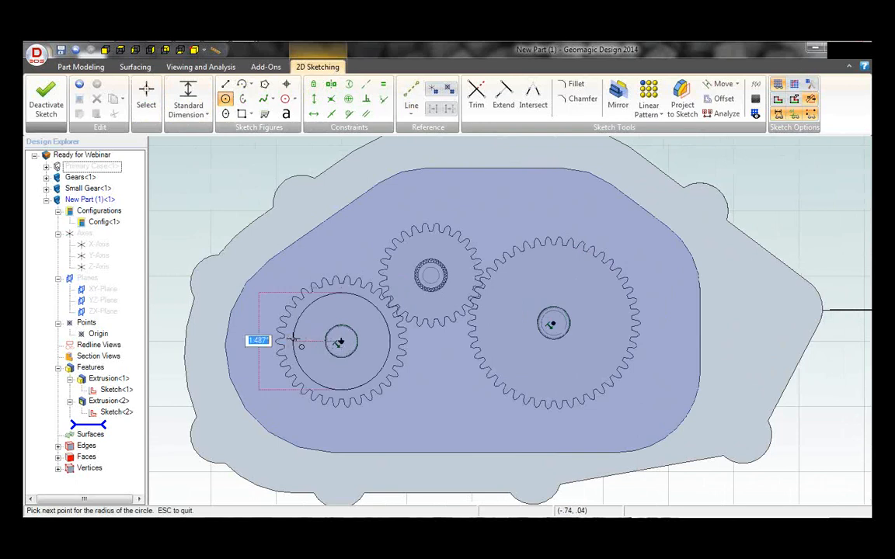
{"action": "left_click", "coordinate": [286, 343]}
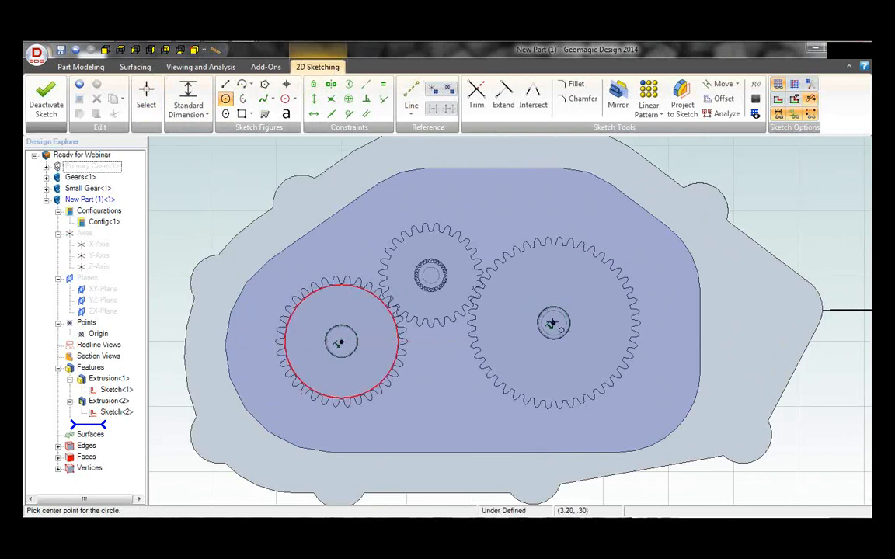
{"action": "left_click", "coordinate": [552, 325]}
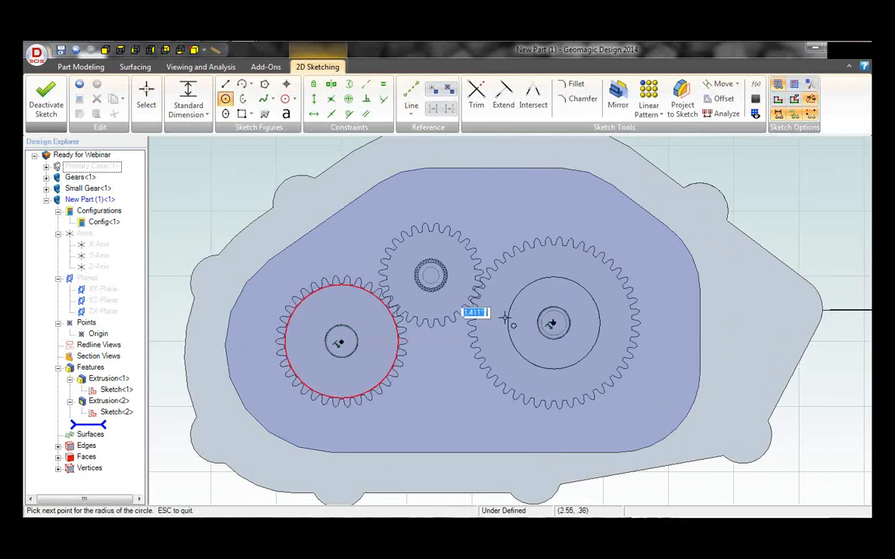
{"action": "left_click", "coordinate": [482, 320]}
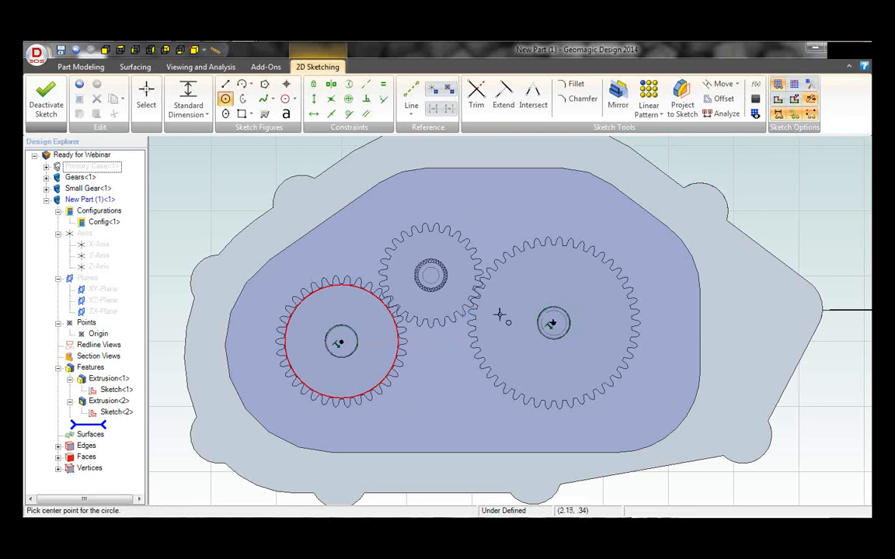
Extrude-cut the two circles through the pocket floor, along the normal and reversed, with a depth of 1.25 inches
{"action": "right_click", "coordinate": [305, 154]}
{"action": "mouse_move", "coordinate": [341, 190]}
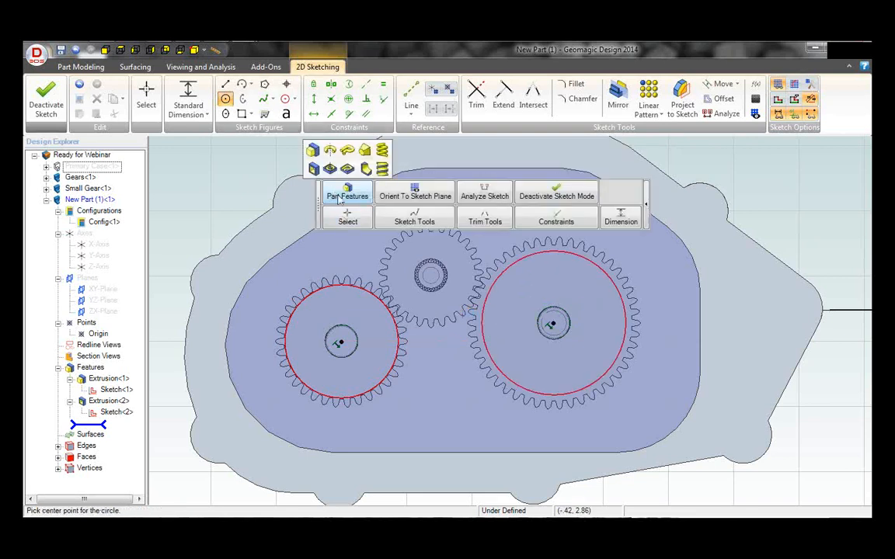
{"action": "left_click", "coordinate": [316, 172]}
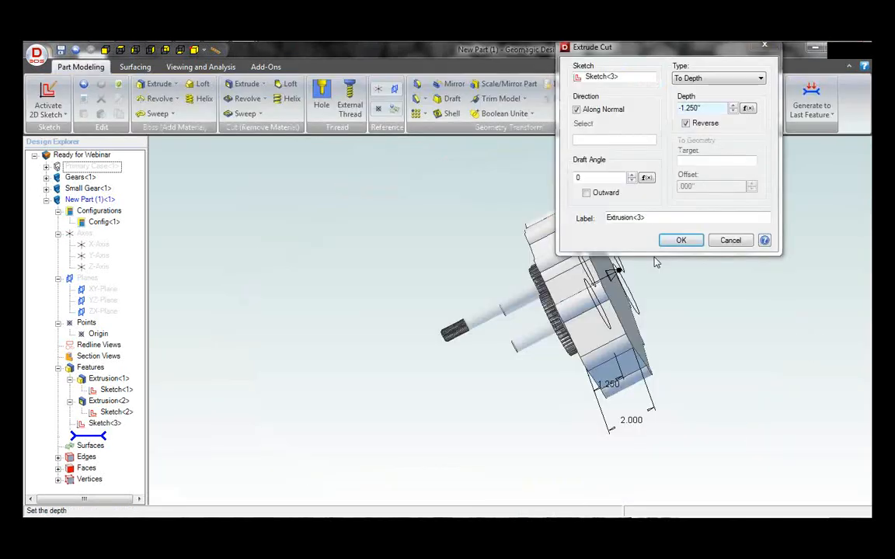
{"action": "left_click", "coordinate": [681, 240]}
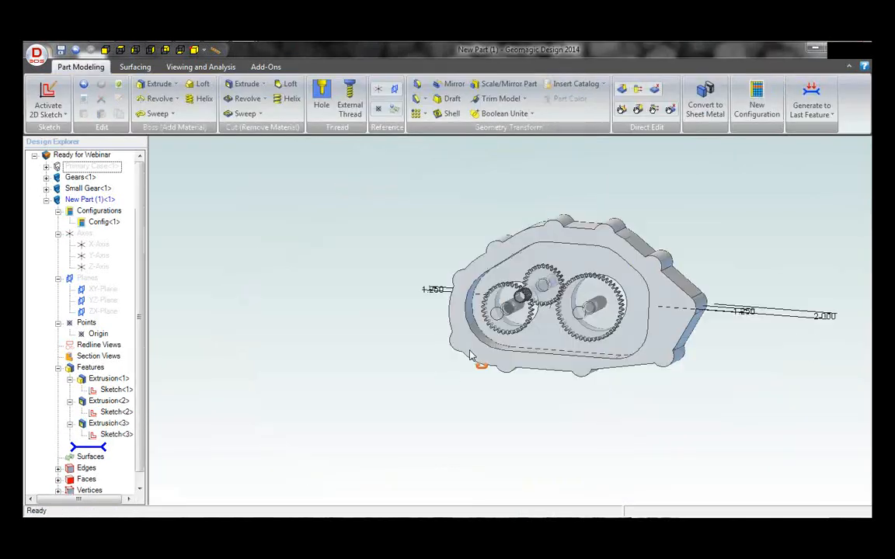
Hide the Gears and Small Gear parts, and select the floor face of the cover's pocket
{"action": "right_click", "coordinate": [76, 179]}
{"action": "left_click", "coordinate": [104, 199]}
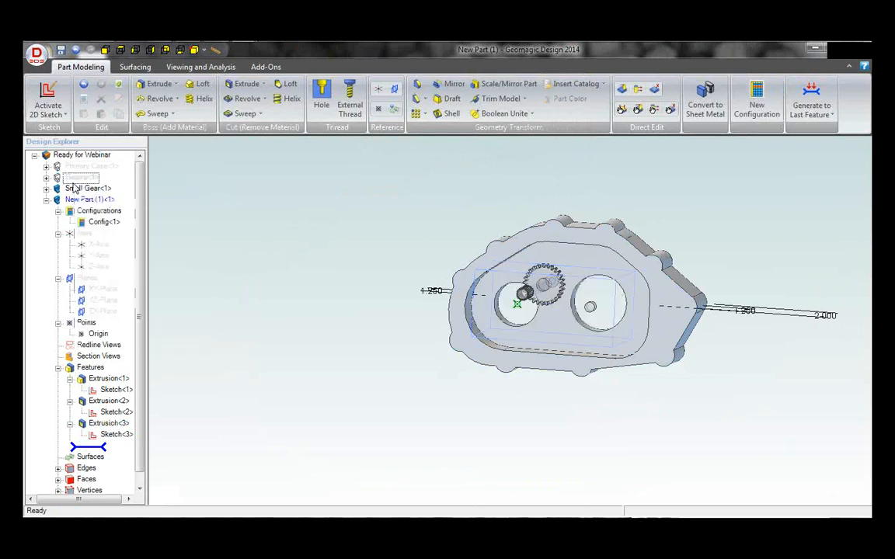
{"action": "right_click", "coordinate": [80, 189]}
{"action": "left_click", "coordinate": [111, 212]}
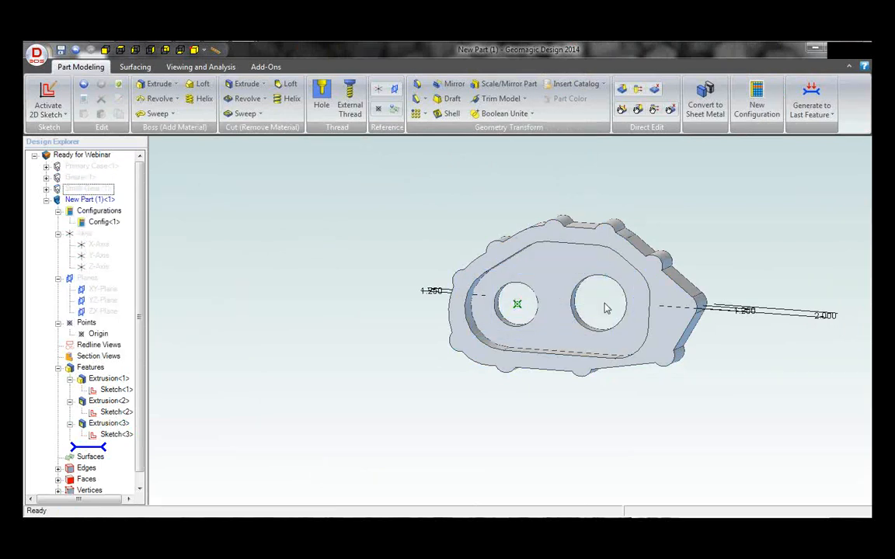
{"action": "left_click", "coordinate": [504, 264]}
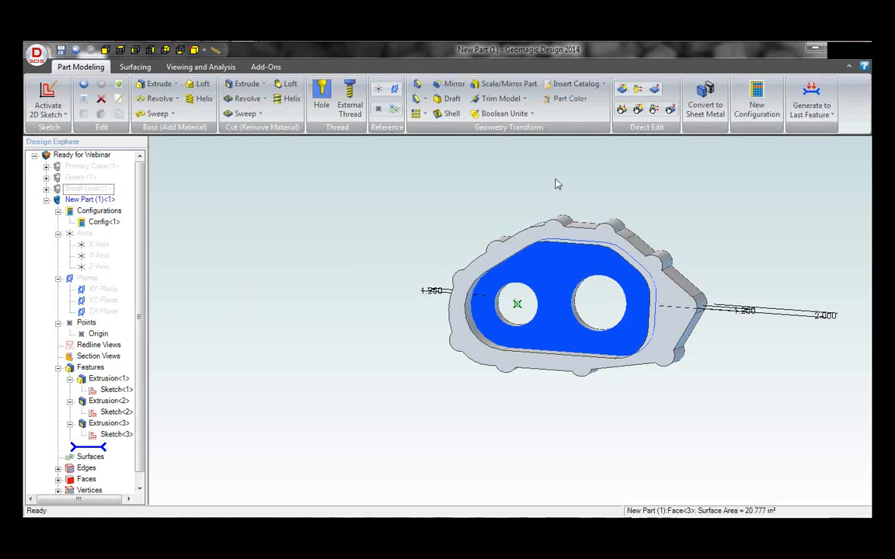
Start a 2D sketch on the pocket floor face and project that face as sketch figures, maintaining association to the source entity
{"action": "middle_click_drag", "start_coordinate": [365, 284], "coordinate": [370, 279]}
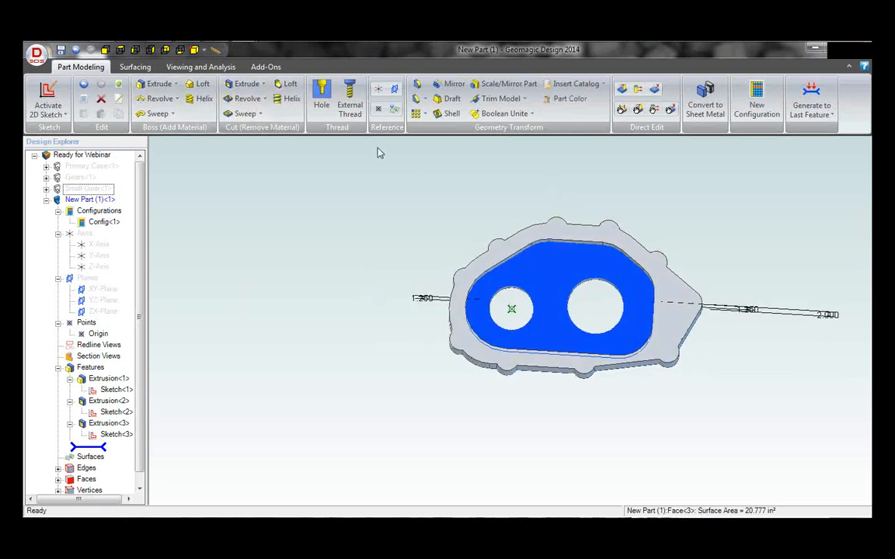
{"action": "right_click", "coordinate": [568, 241]}
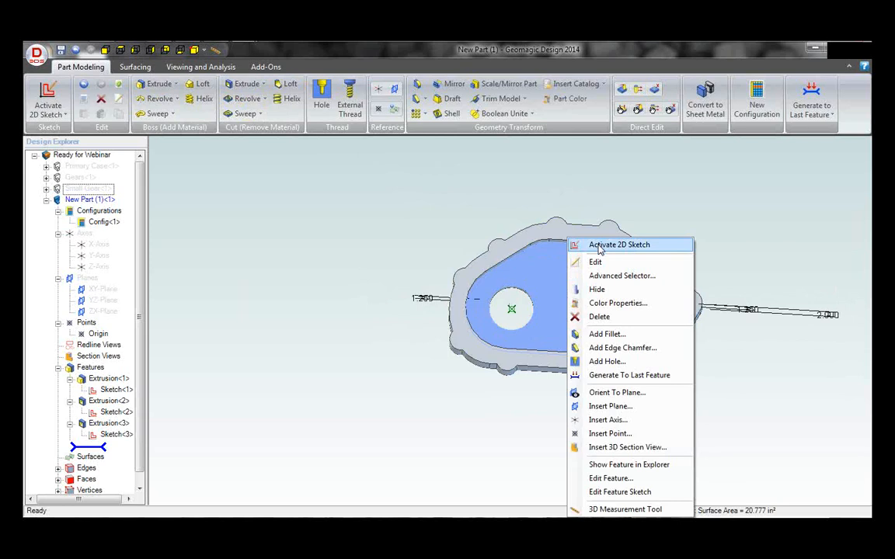
{"action": "left_click", "coordinate": [599, 246]}
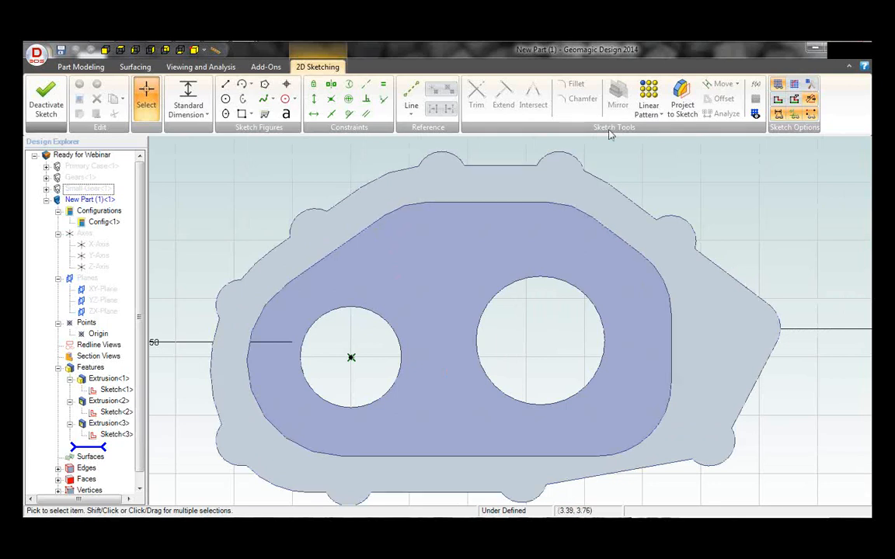
{"action": "left_click", "coordinate": [684, 95]}
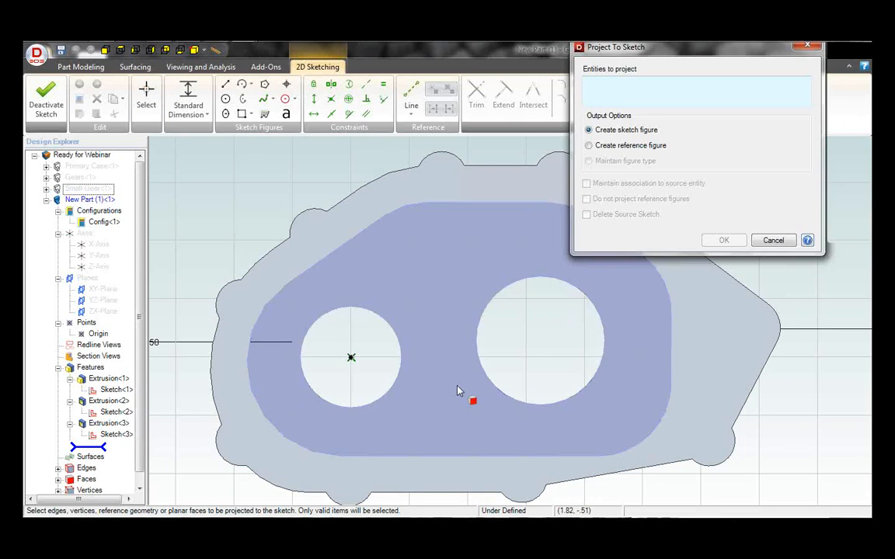
{"action": "middle_click_drag", "start_coordinate": [457, 385], "coordinate": [460, 367]}
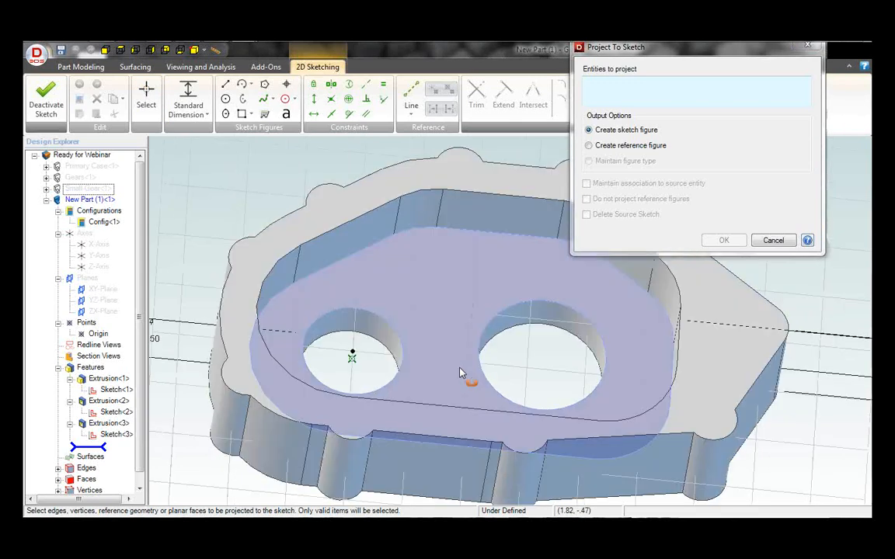
{"action": "left_click", "coordinate": [448, 252]}
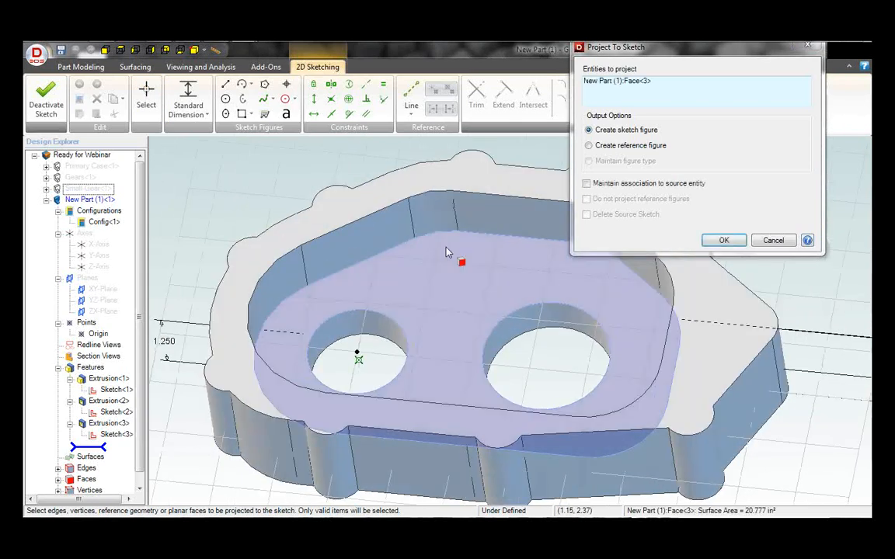
{"action": "left_click", "coordinate": [587, 183]}
{"action": "key", "text": "Return"}
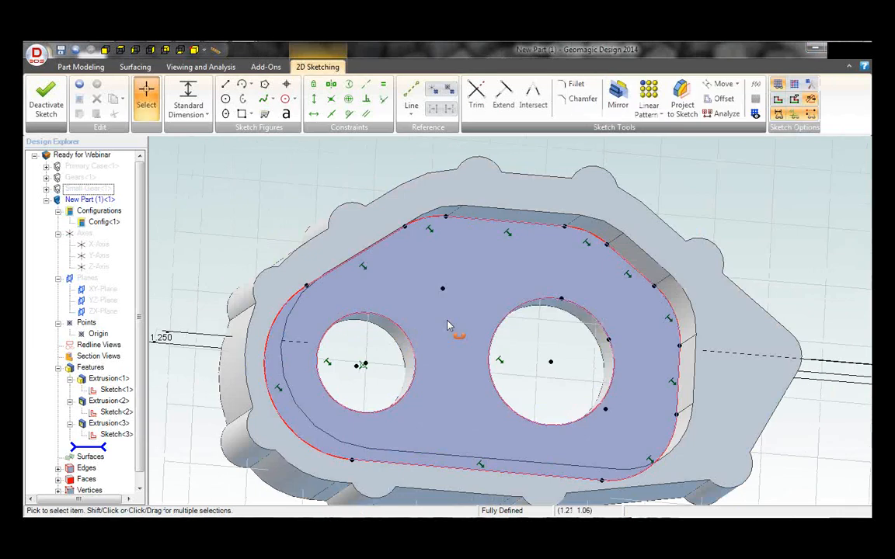
Offset the two projected hole circles outward by 0.25 inches with the Natural gap type
{"action": "left_click", "coordinate": [755, 114]}
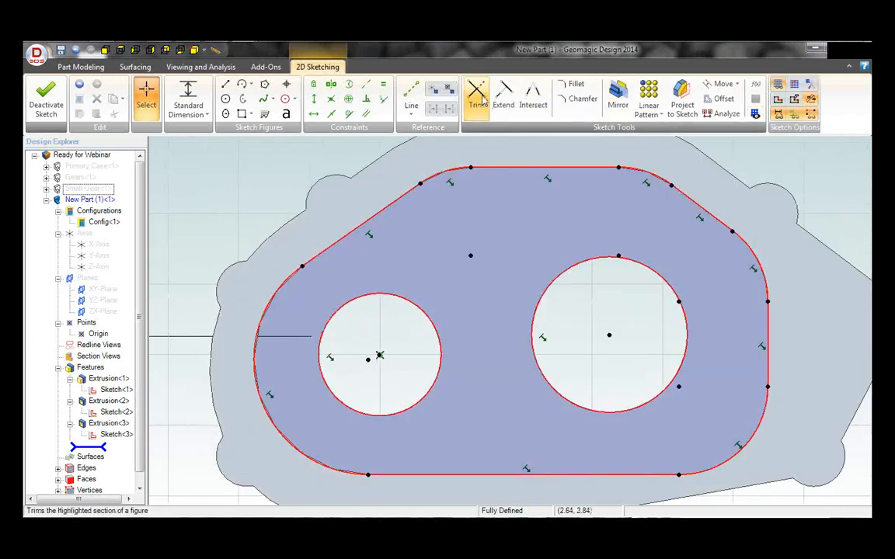
{"action": "left_click", "coordinate": [722, 101]}
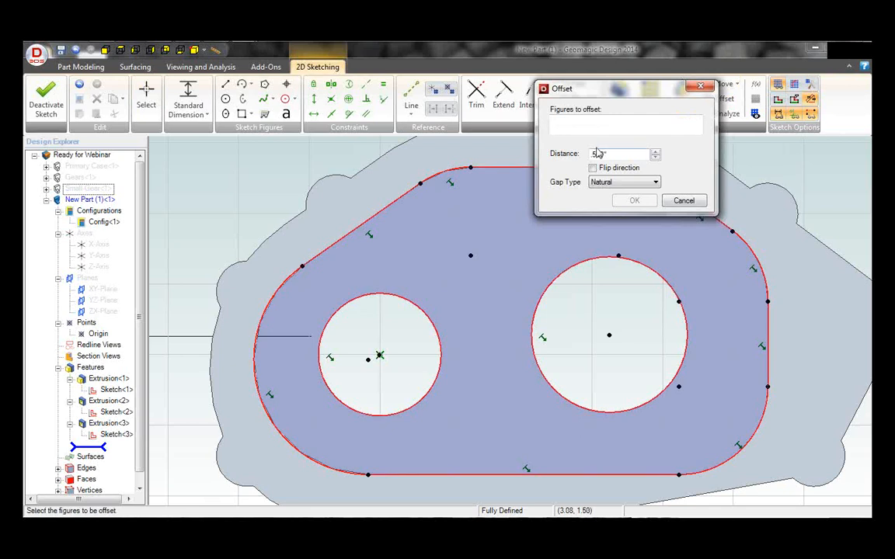
{"action": "double_click", "coordinate": [598, 154]}
{"action": "type", "text": ".25"}
{"action": "key", "text": "Tab"}
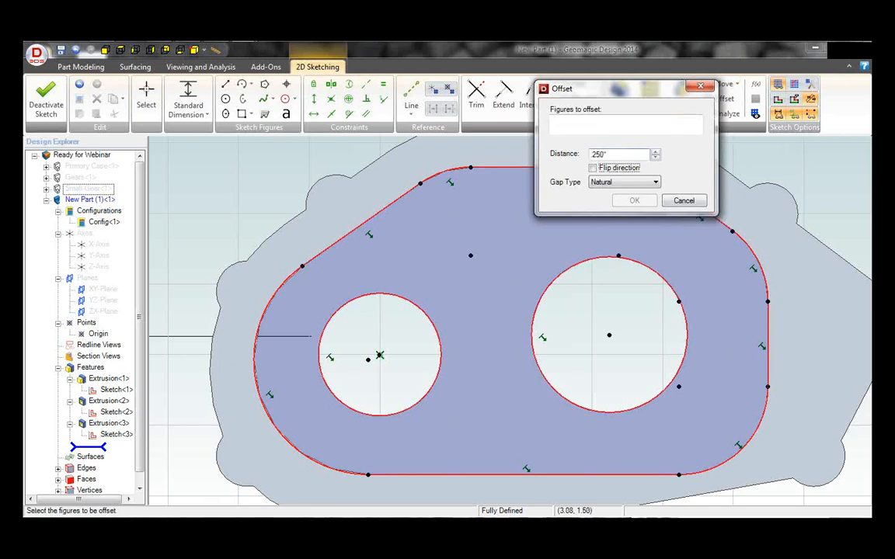
{"action": "left_click", "coordinate": [587, 261]}
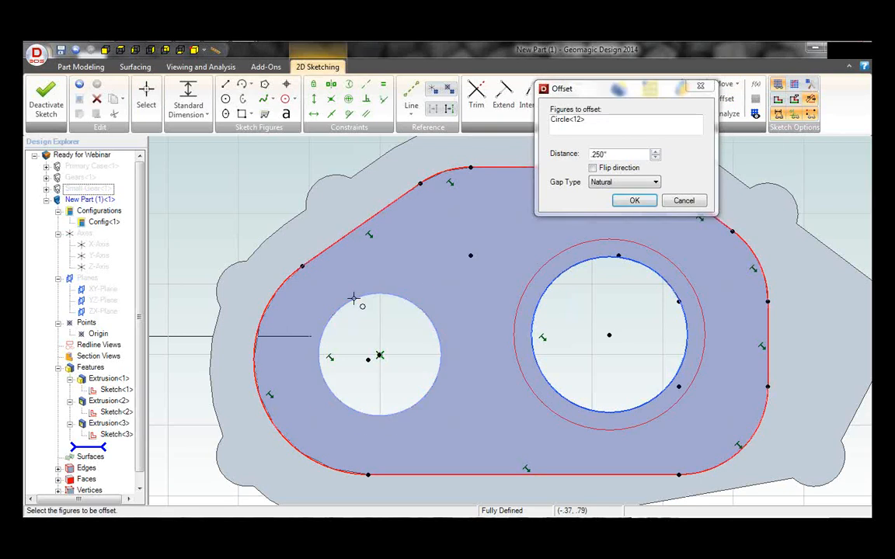
{"action": "left_click", "coordinate": [357, 299]}
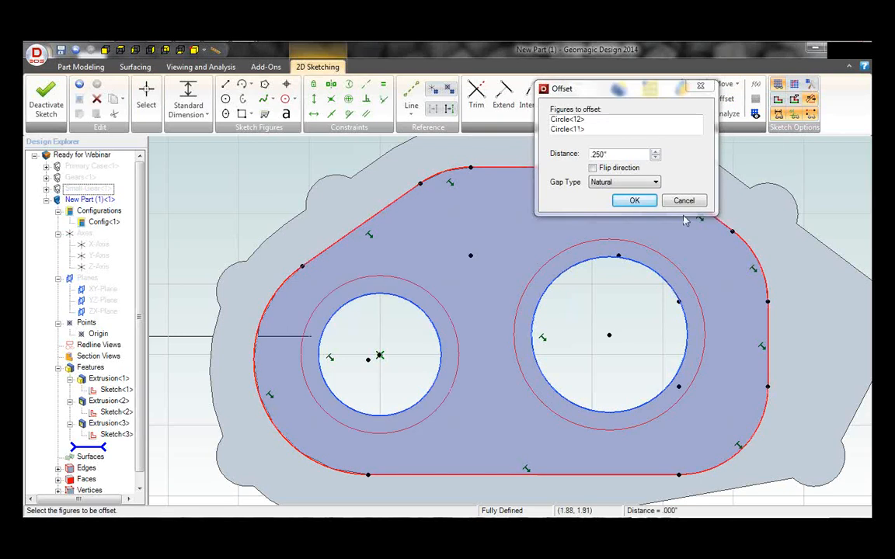
{"action": "left_click", "coordinate": [634, 202]}
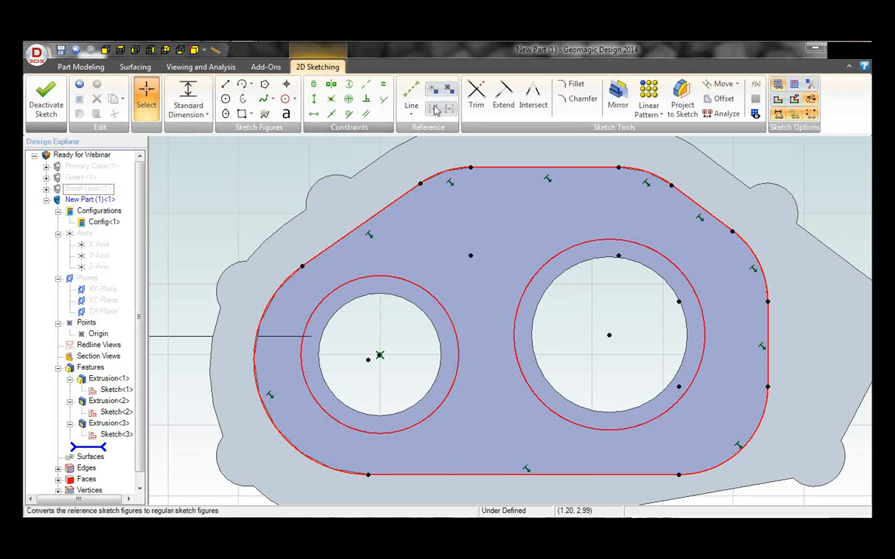
Draw a nearly horizontal line about 0.8 inches long joining the facing sides of the two offset circles
{"action": "left_click", "coordinate": [225, 84]}
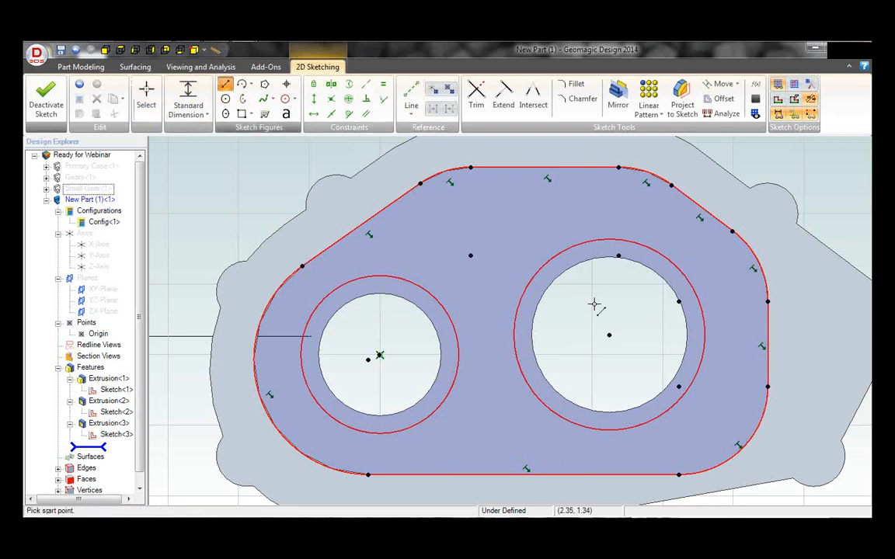
{"action": "left_click", "coordinate": [458, 340]}
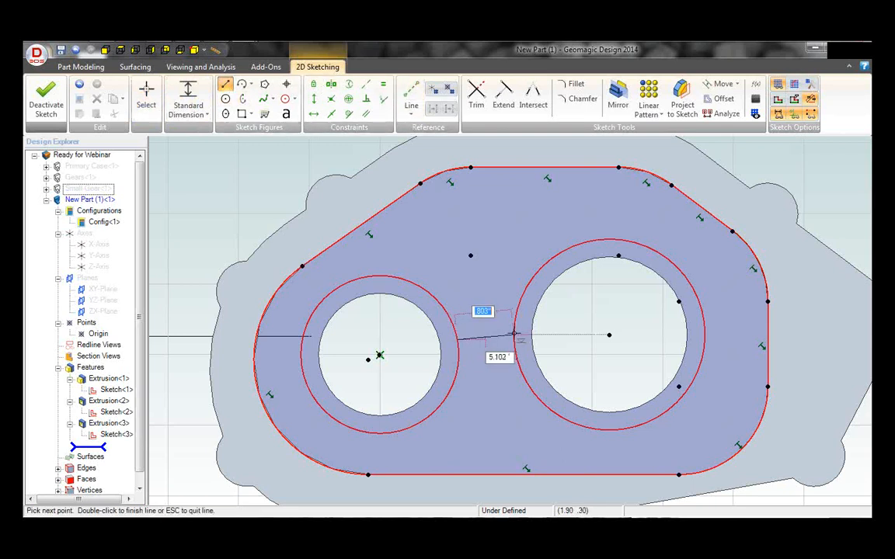
{"action": "double_click", "coordinate": [513, 334]}
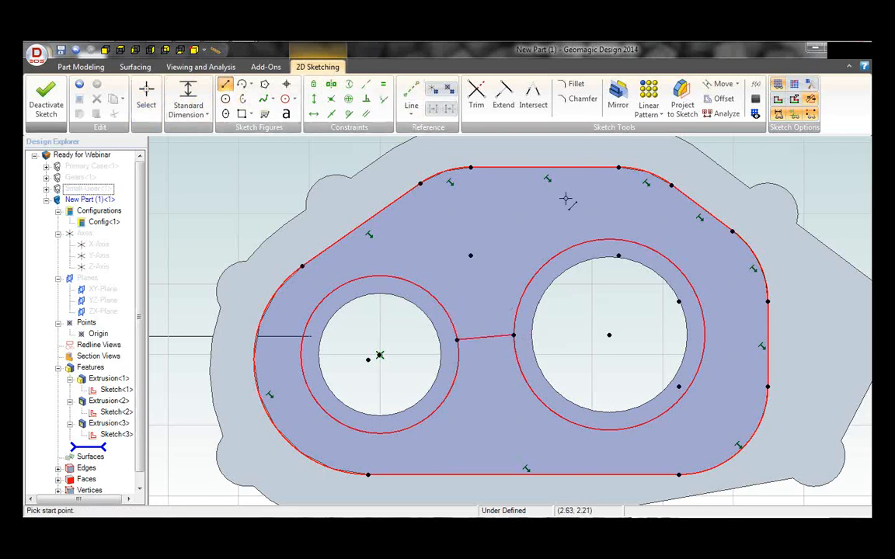
Draw three lines from the smaller circle: vertically down to the bottom edge, perpendicular to the slanted left edge, and vertically up to it
{"action": "left_click", "coordinate": [391, 433]}
{"action": "double_click", "coordinate": [391, 474]}
{"action": "left_click", "coordinate": [335, 285]}
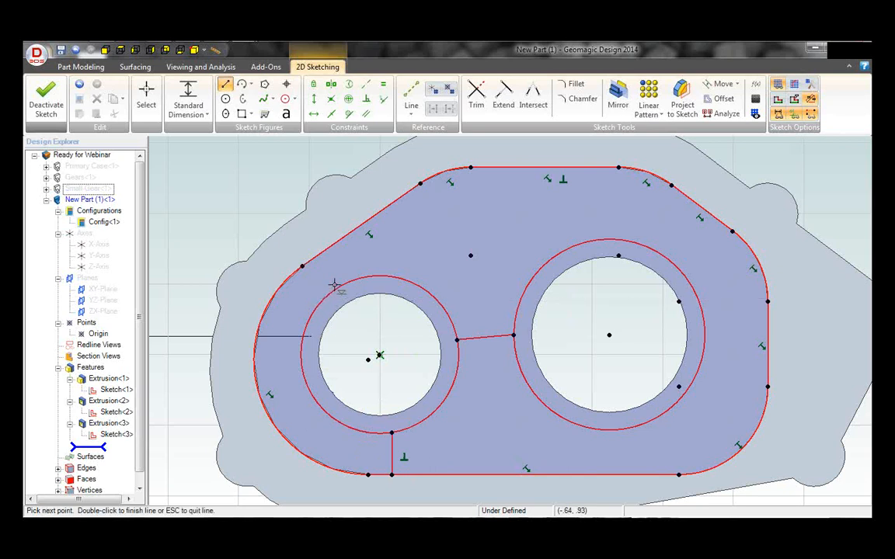
{"action": "double_click", "coordinate": [313, 259]}
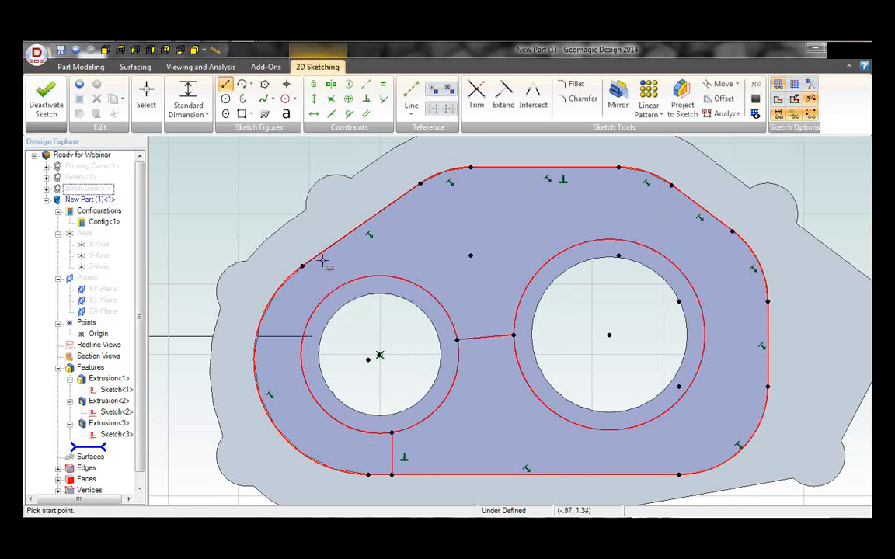
{"action": "left_click", "coordinate": [403, 278]}
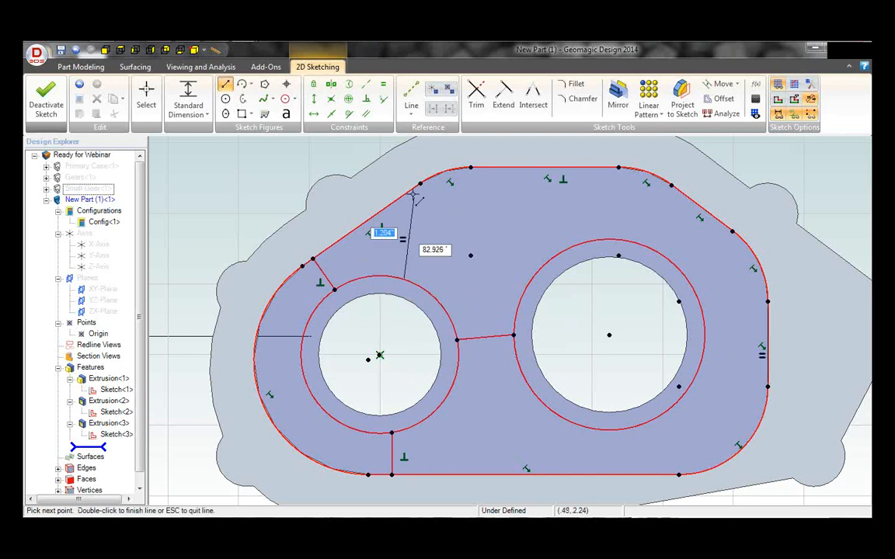
{"action": "double_click", "coordinate": [403, 196]}
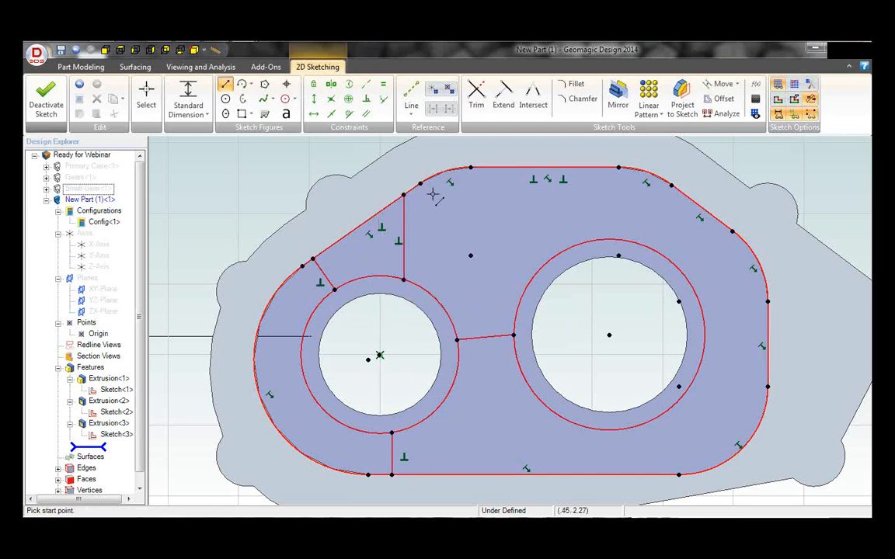
Draw five lines from the larger circle: vertical ones to the top and bottom edges, one perpendicular to the slanted right edge, and two to the right corner arcs
{"action": "left_click", "coordinate": [540, 264]}
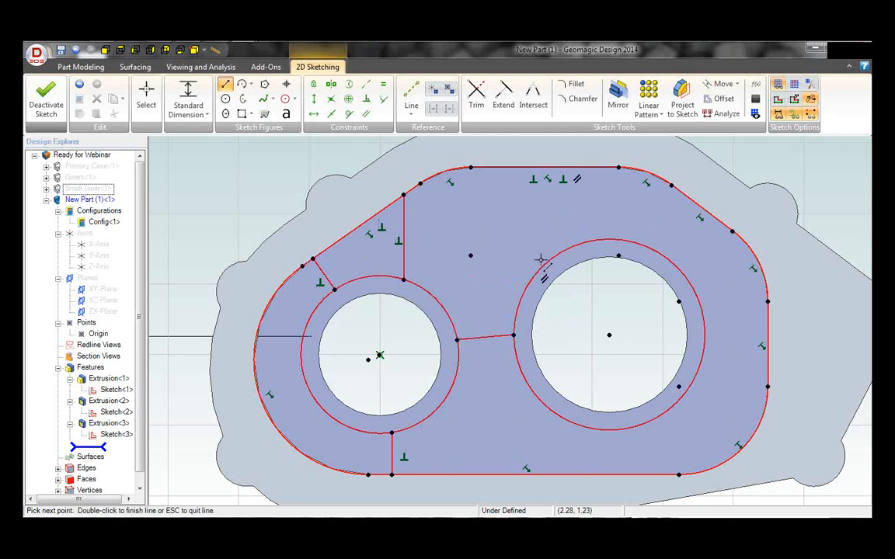
{"action": "double_click", "coordinate": [543, 167]}
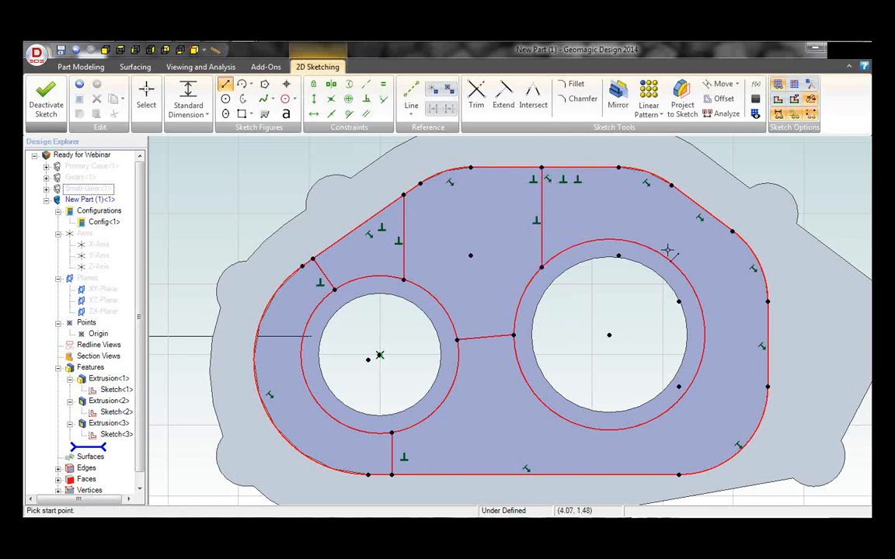
{"action": "left_click", "coordinate": [640, 246]}
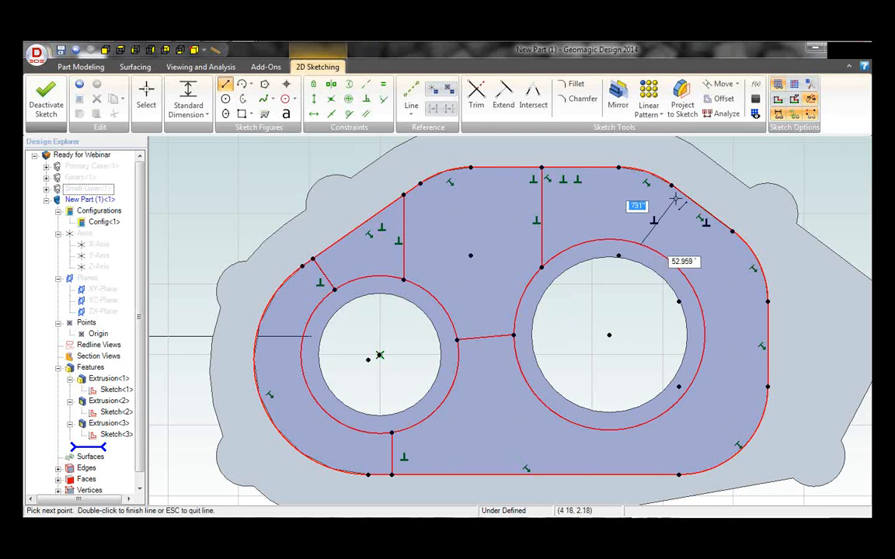
{"action": "double_click", "coordinate": [679, 191]}
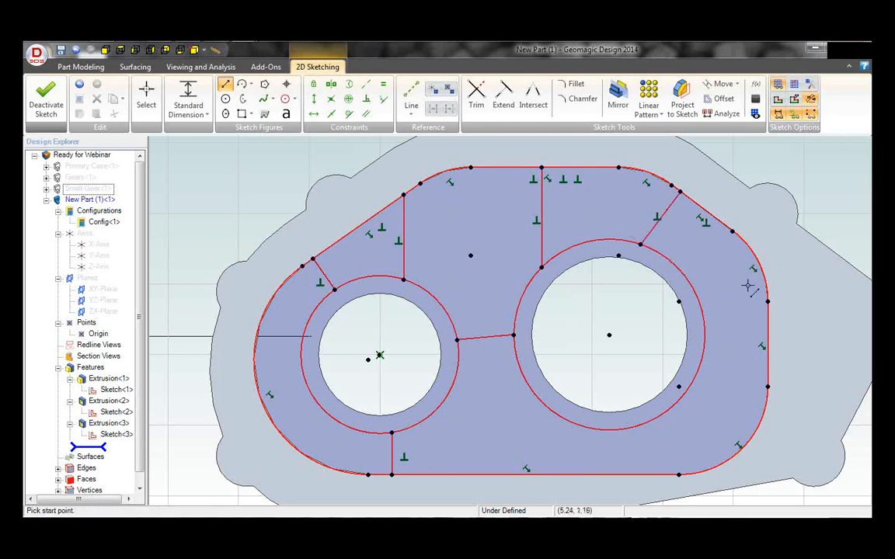
{"action": "left_click", "coordinate": [698, 299]}
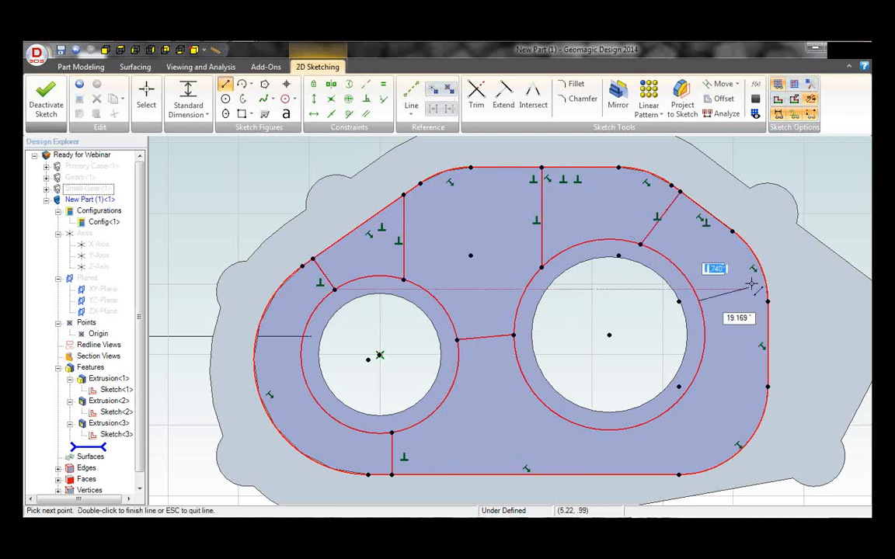
{"action": "double_click", "coordinate": [766, 279]}
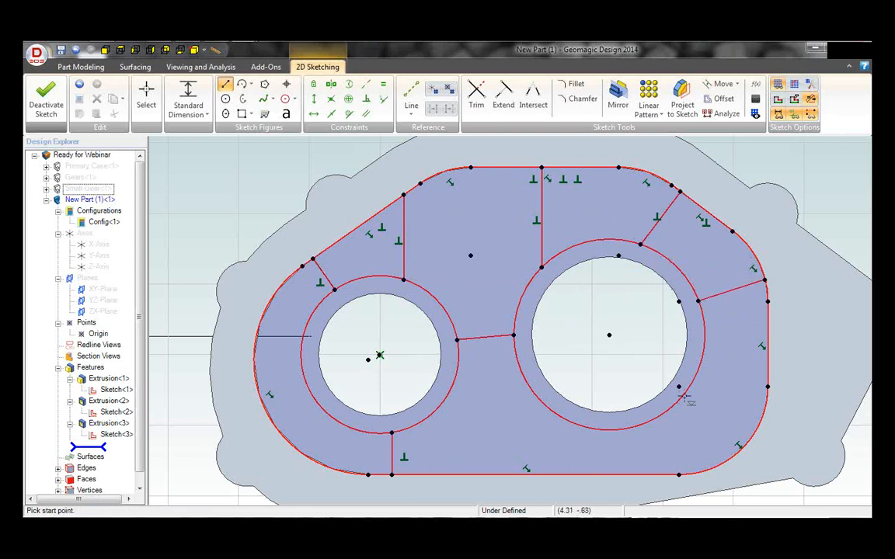
{"action": "left_click", "coordinate": [689, 386]}
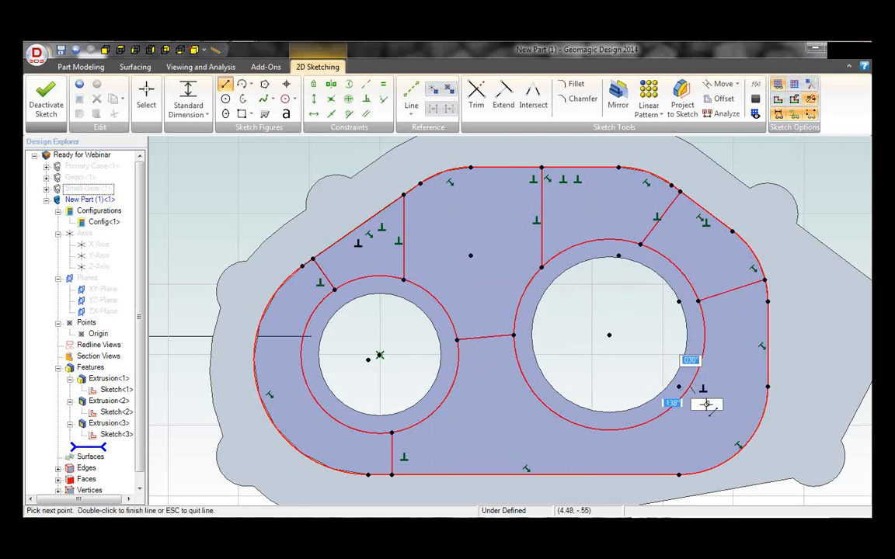
{"action": "double_click", "coordinate": [755, 429]}
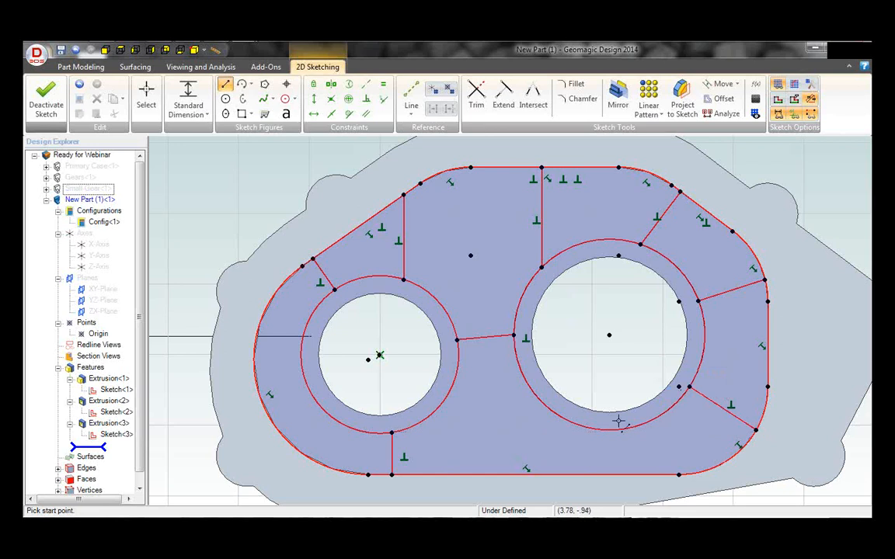
{"action": "left_click", "coordinate": [573, 425]}
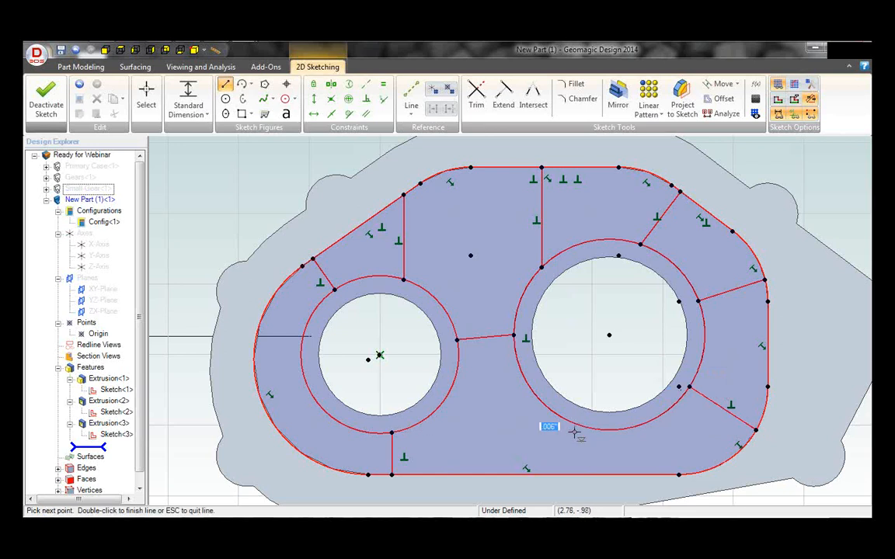
{"action": "double_click", "coordinate": [573, 474]}
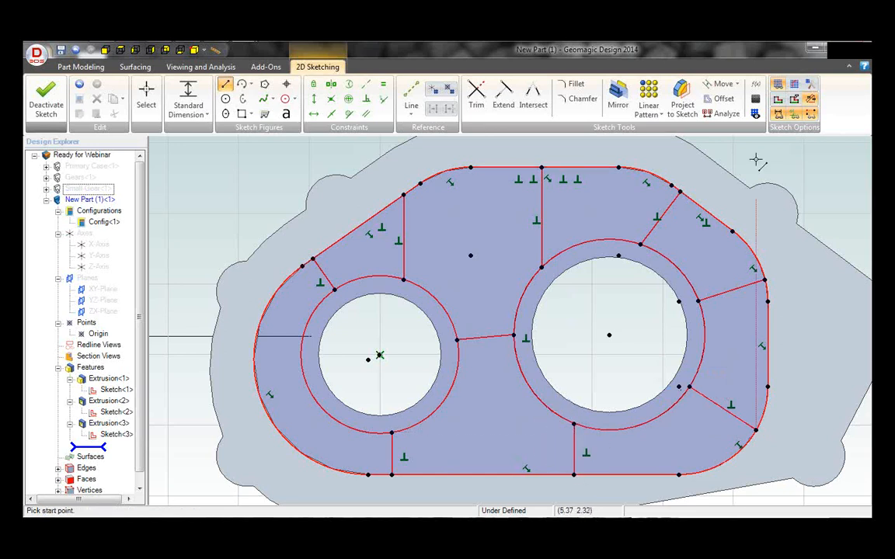
Offset the nine rib lines by 0.25 inches with the Natural gap type
{"action": "left_click", "coordinate": [722, 100]}
{"action": "left_click", "coordinate": [653, 227]}
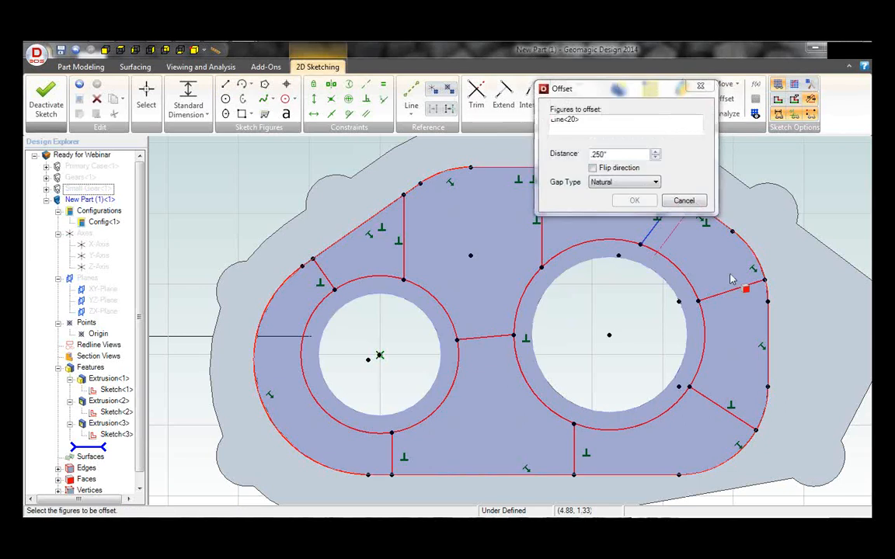
{"action": "left_click", "coordinate": [732, 289]}
{"action": "left_click", "coordinate": [715, 404]}
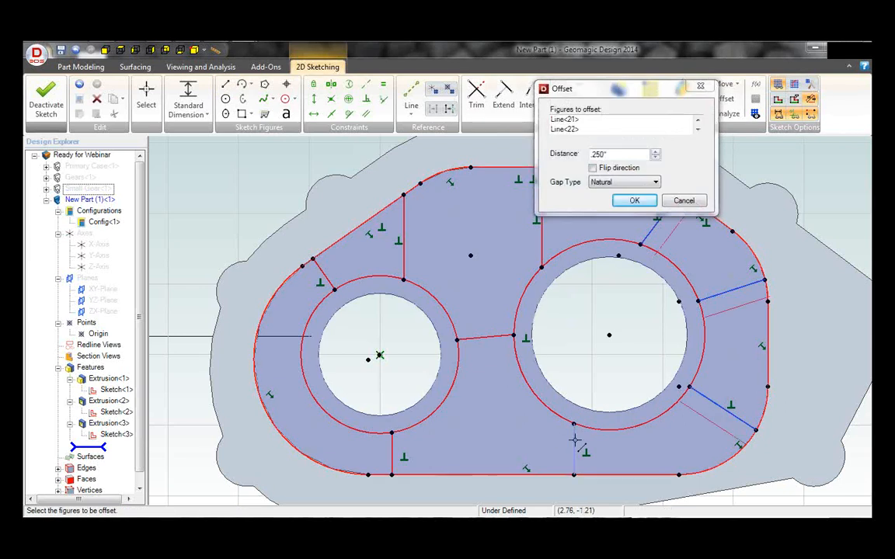
{"action": "left_click", "coordinate": [574, 441]}
{"action": "left_click", "coordinate": [479, 339]}
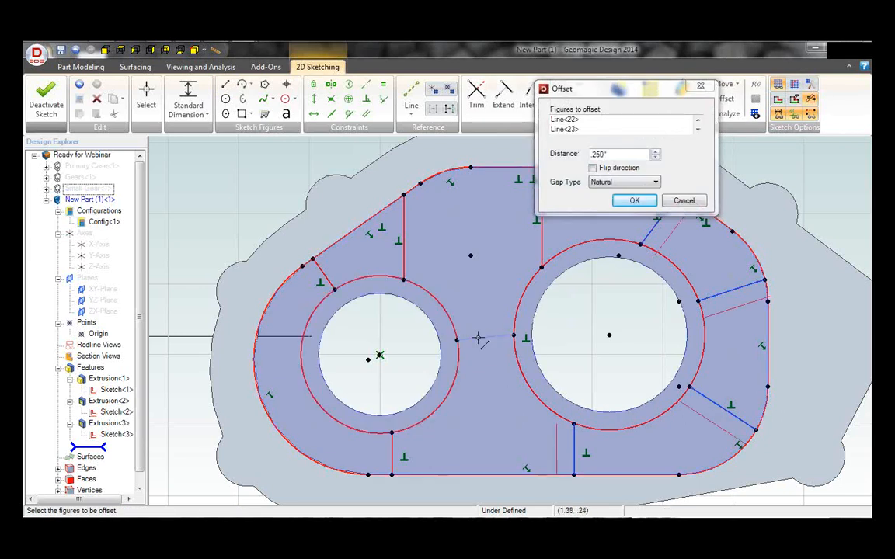
{"action": "left_click", "coordinate": [404, 233]}
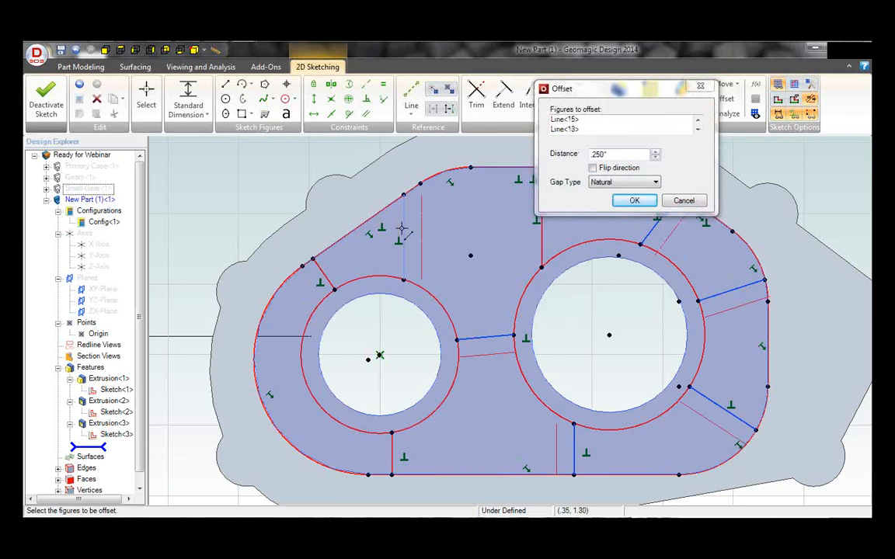
{"action": "left_click", "coordinate": [324, 274]}
{"action": "left_click", "coordinate": [391, 460]}
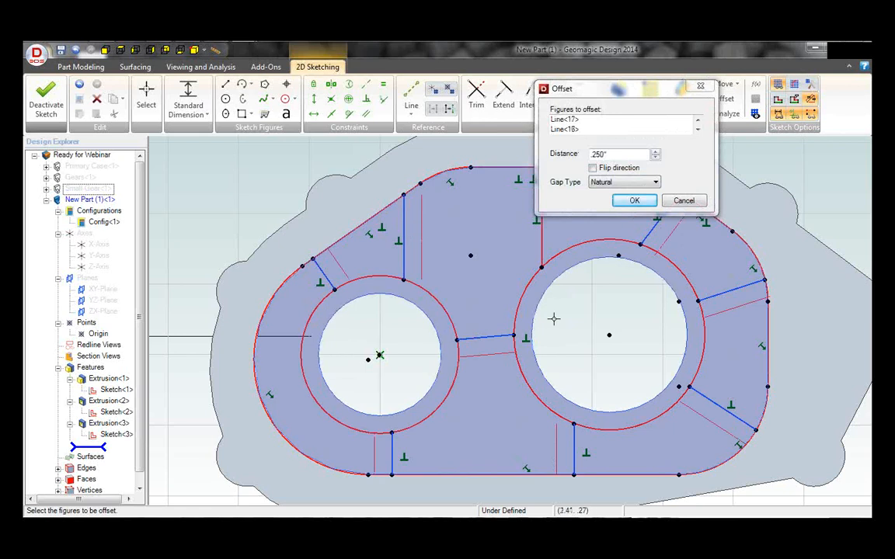
{"action": "left_click", "coordinate": [541, 235]}
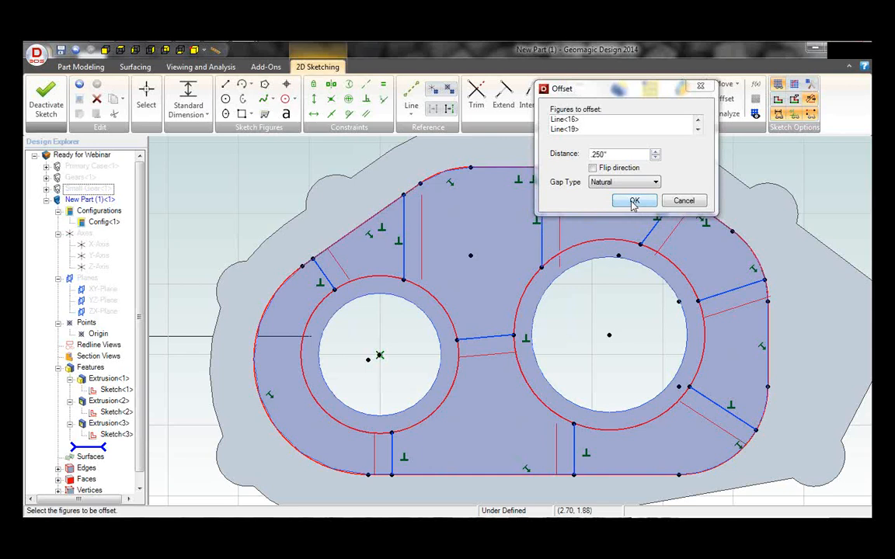
{"action": "left_click", "coordinate": [633, 202]}
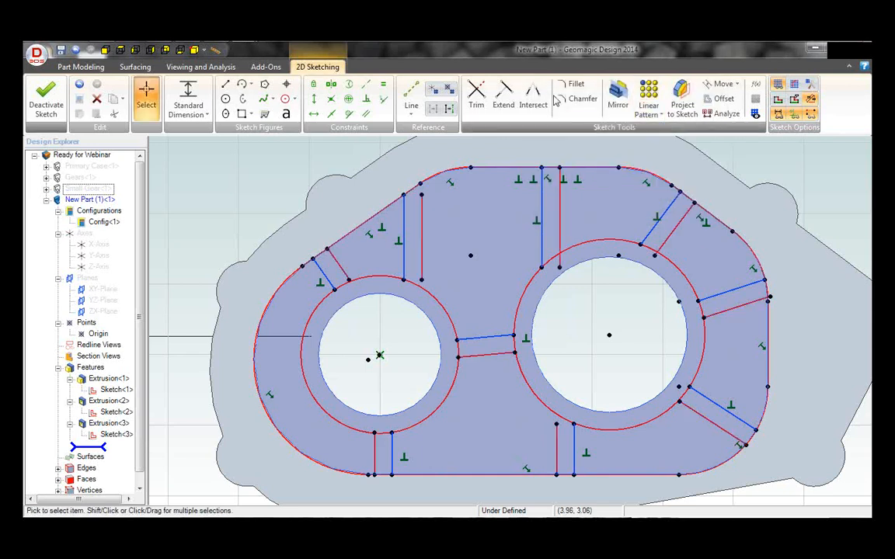
Extend the short offset lines until they meet the two circles and the pocket outline
{"action": "left_click", "coordinate": [504, 94]}
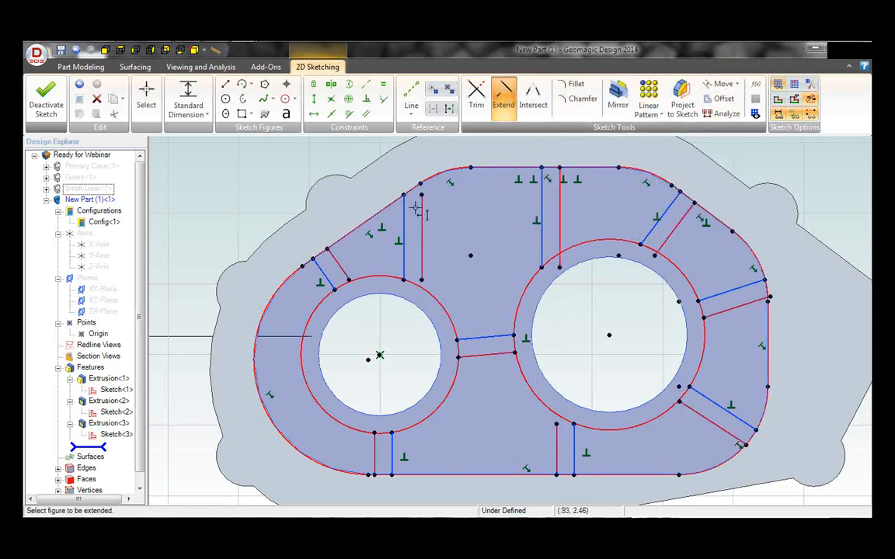
{"action": "left_click", "coordinate": [423, 250]}
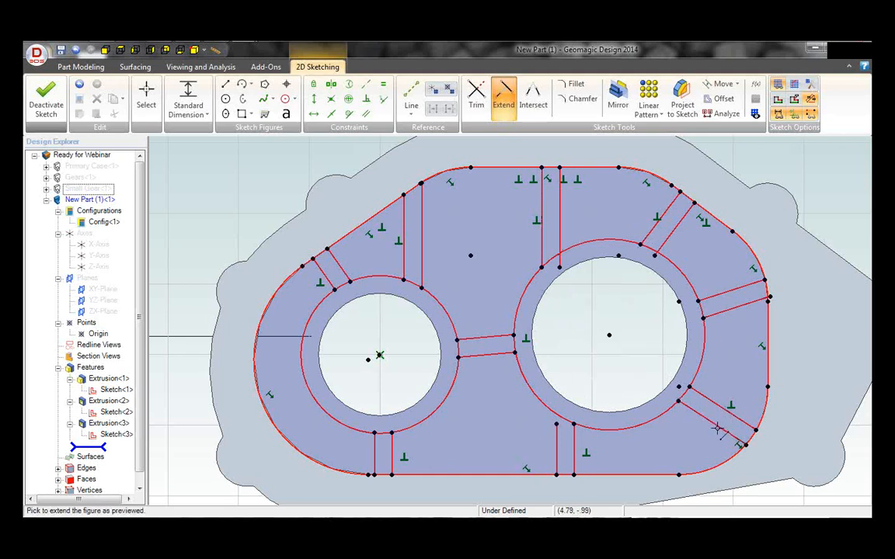
{"action": "left_click", "coordinate": [556, 441]}
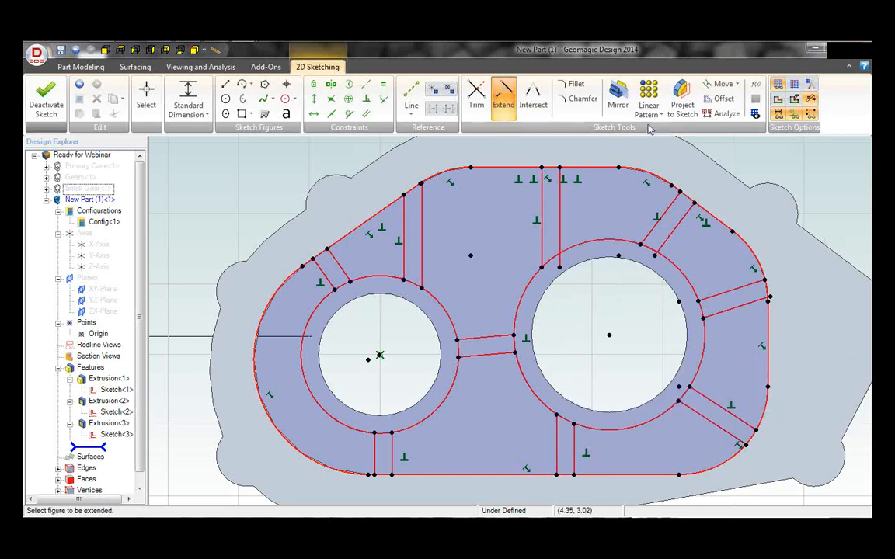
Trim the overhanging offset line ends at the right corner arc and the top rib, and the larger circle's arc within the top rib
{"action": "left_click", "coordinate": [476, 97]}
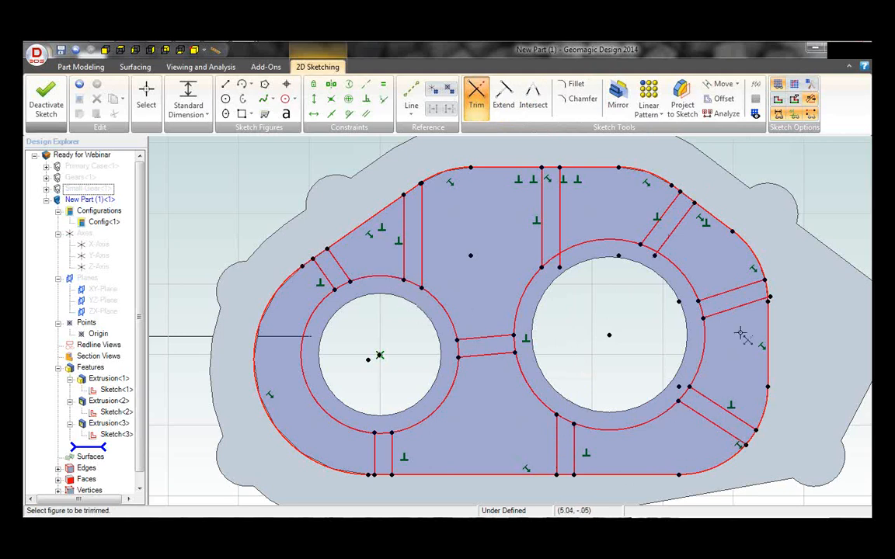
{"action": "scroll", "coordinate": [785, 298], "scroll_direction": "up", "scroll_amount": 2}
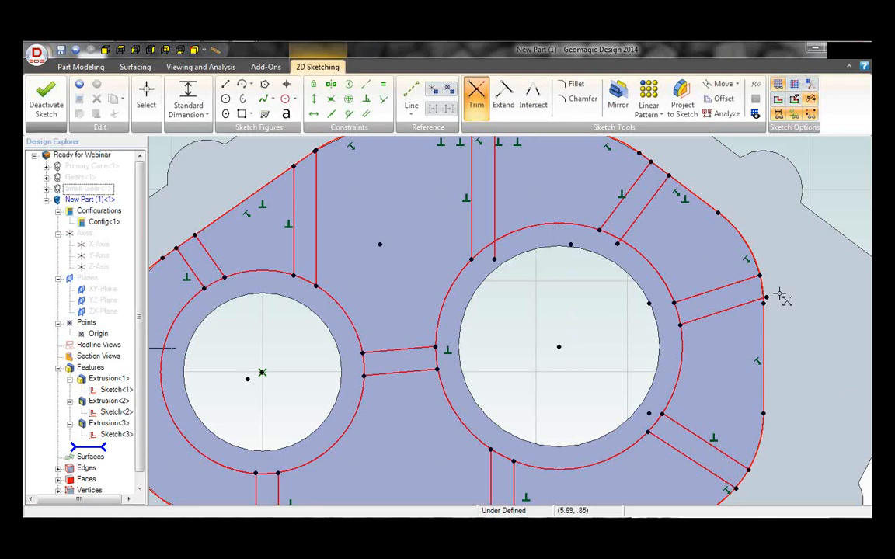
{"action": "scroll", "coordinate": [780, 299], "scroll_direction": "up", "scroll_amount": 3}
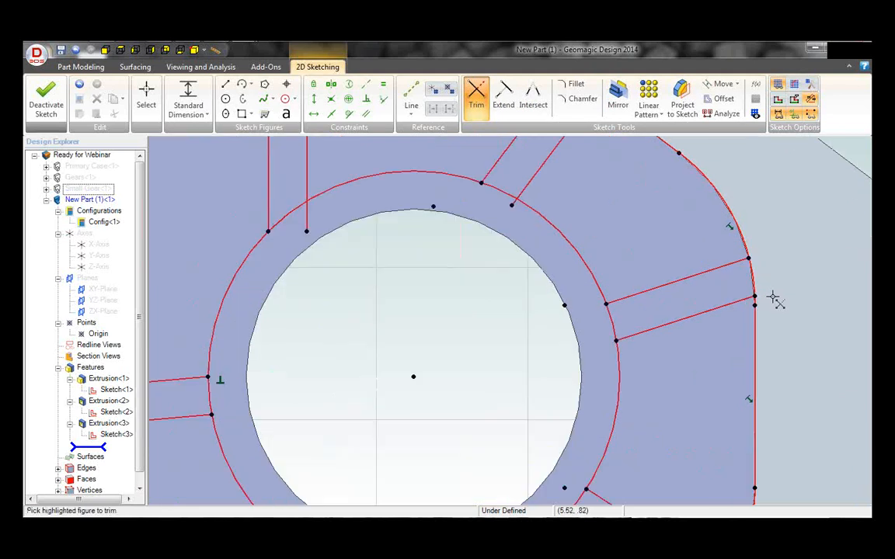
{"action": "scroll", "coordinate": [668, 362], "scroll_direction": "down", "scroll_amount": 3}
{"action": "scroll", "coordinate": [504, 323], "scroll_direction": "up", "scroll_amount": 2}
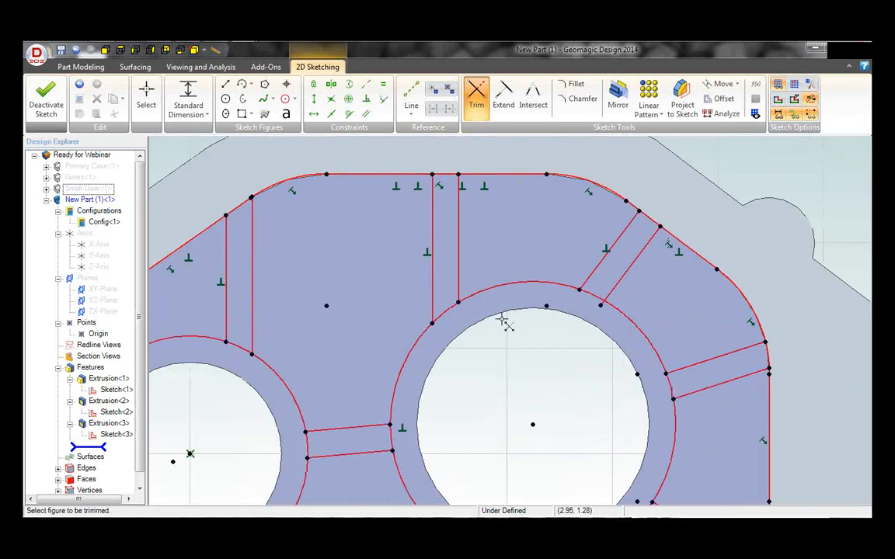
{"action": "scroll", "coordinate": [420, 267], "scroll_direction": "down", "scroll_amount": 2}
{"action": "scroll", "coordinate": [418, 267], "scroll_direction": "down", "scroll_amount": 1}
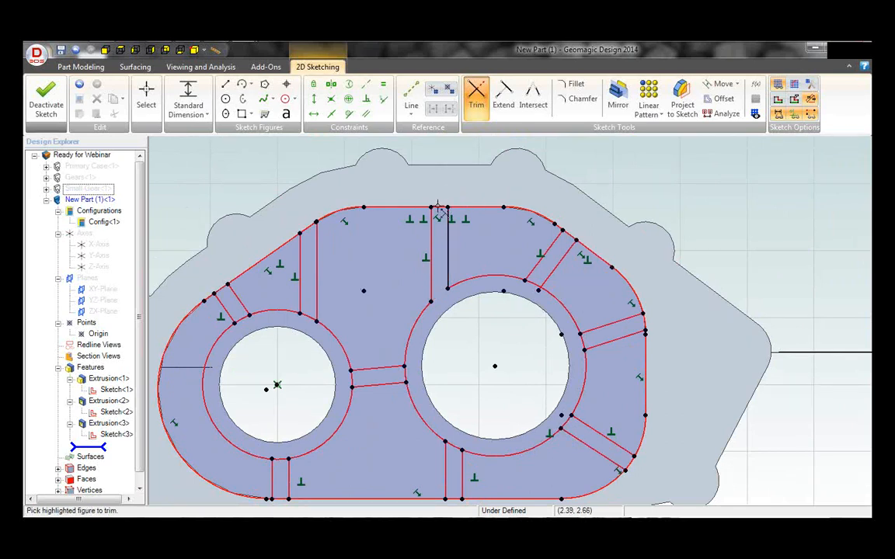
Trim the upper-right rib's offset line back to the larger circle and remove the circle's arc between that rib's lines
{"action": "scroll", "coordinate": [436, 220], "scroll_direction": "up", "scroll_amount": 1}
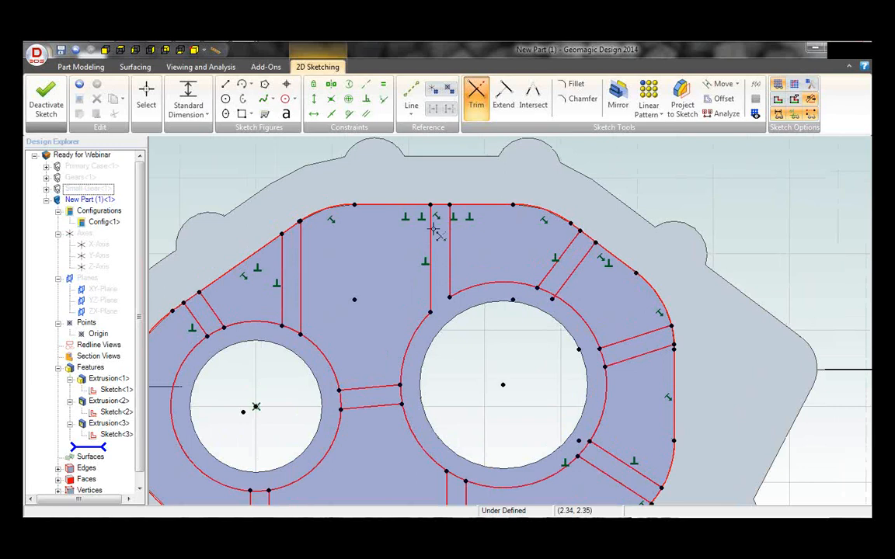
{"action": "scroll", "coordinate": [436, 227], "scroll_direction": "up", "scroll_amount": 2}
{"action": "left_click", "coordinate": [503, 97]}
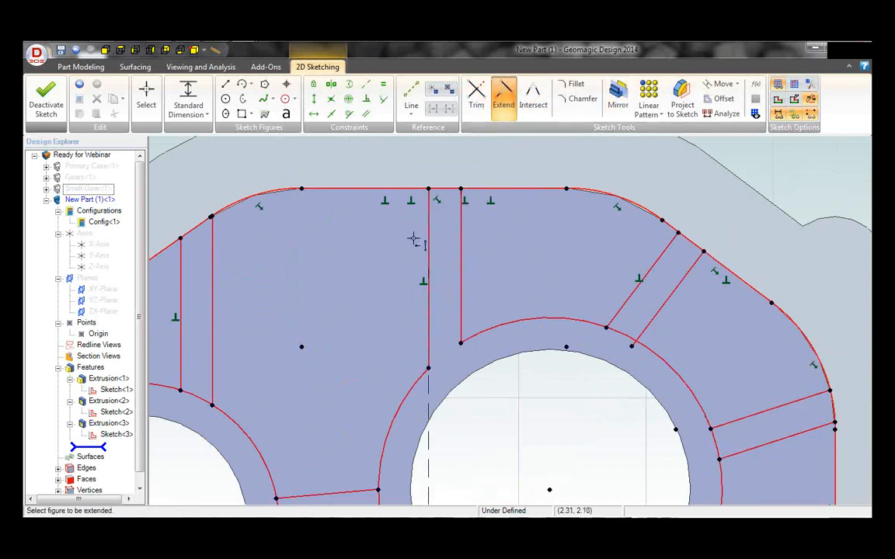
{"action": "left_click", "coordinate": [475, 98]}
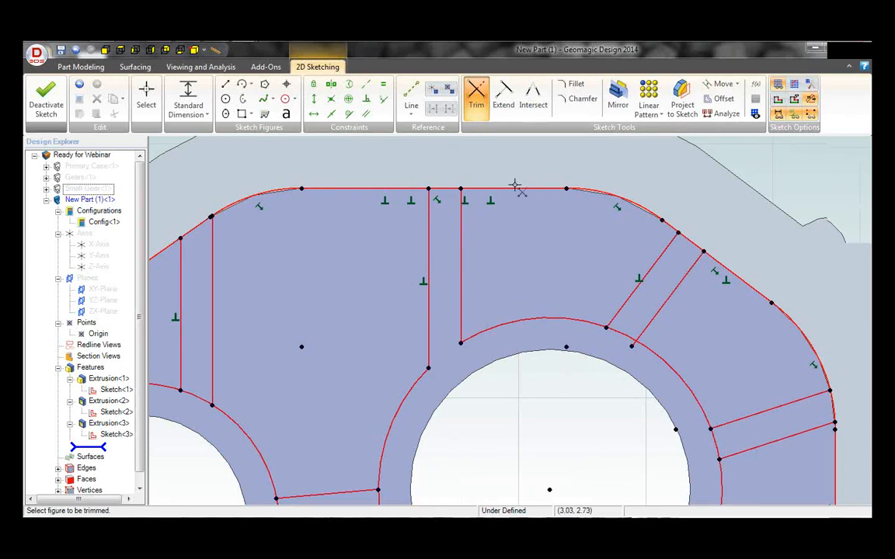
{"action": "scroll", "coordinate": [516, 186], "scroll_direction": "down", "scroll_amount": 2}
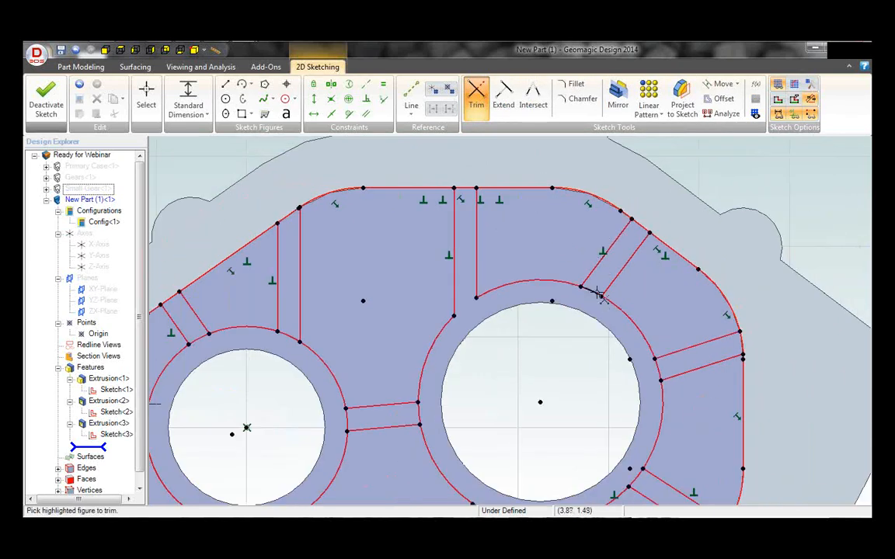
{"action": "left_click", "coordinate": [598, 294]}
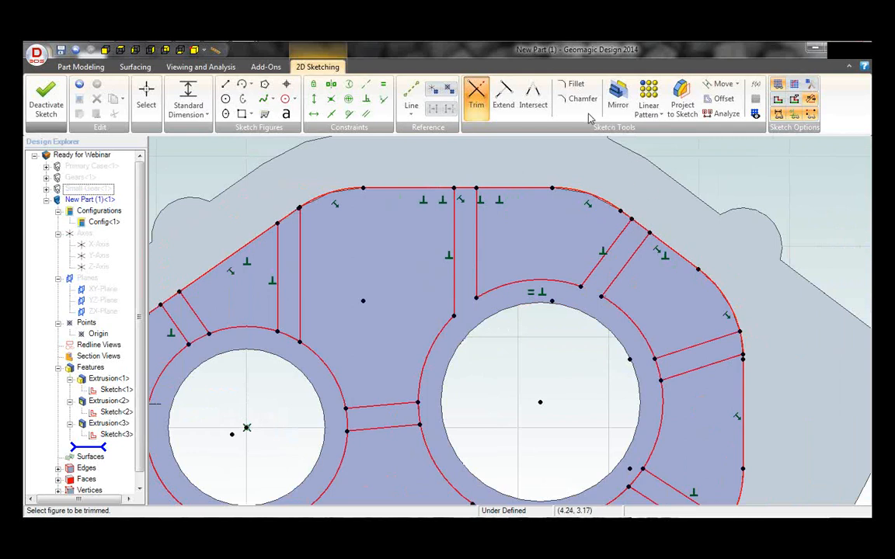
Delete the constraints attached to the slanted right edge and at the top edge's midpoint, and trim both edges between their rib lines
{"action": "left_click", "coordinate": [145, 94]}
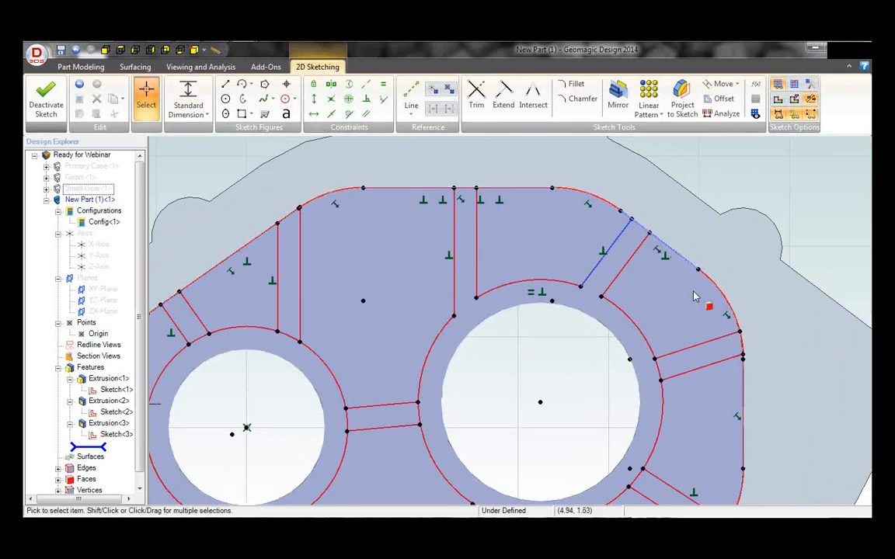
{"action": "key", "text": "Delete"}
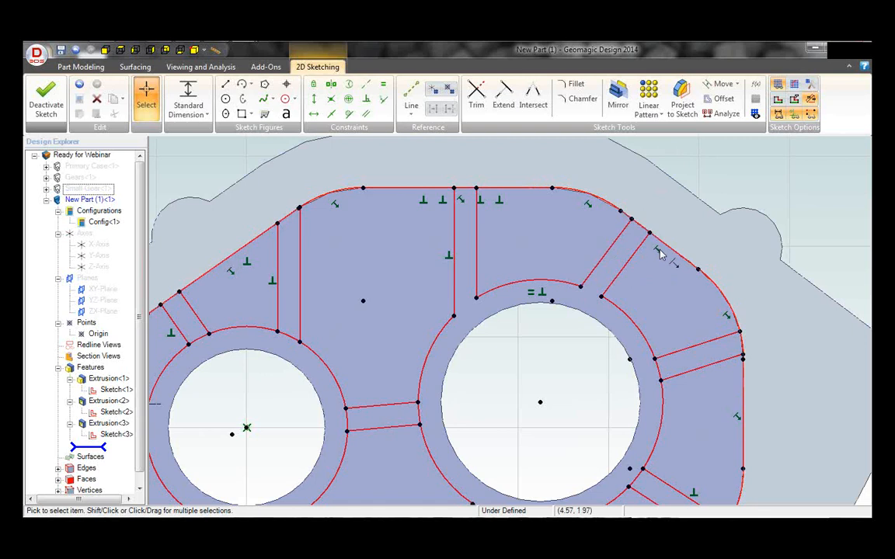
{"action": "left_click", "coordinate": [659, 254]}
{"action": "key", "text": "Delete"}
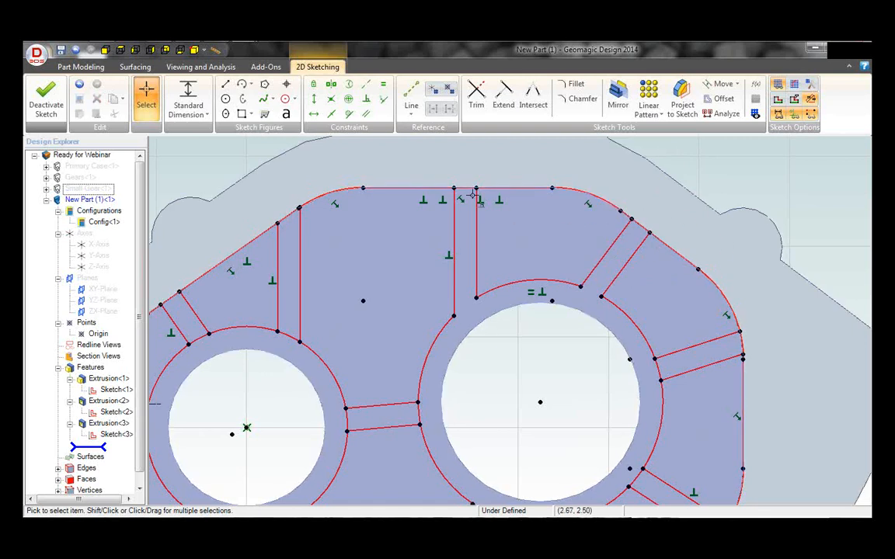
{"action": "left_click", "coordinate": [462, 200]}
{"action": "key", "text": "Delete"}
{"action": "left_click", "coordinate": [476, 95]}
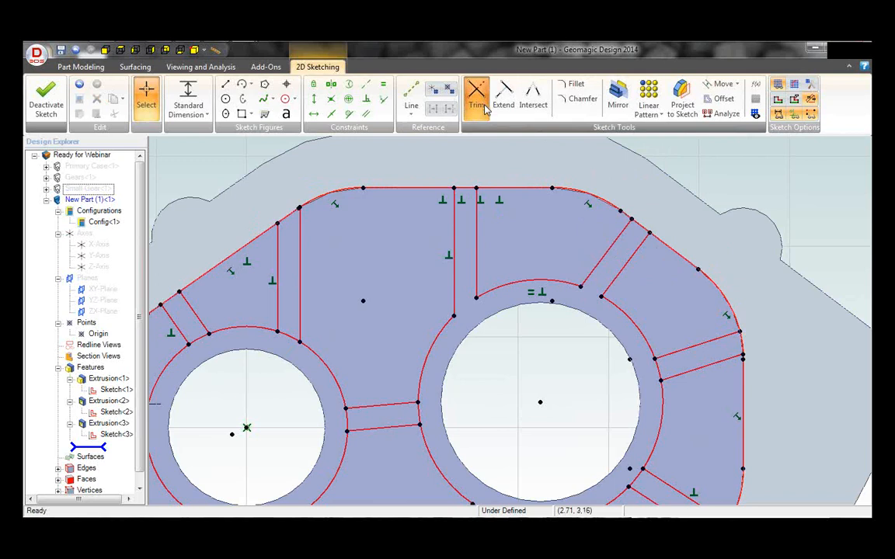
{"action": "left_click", "coordinate": [465, 188]}
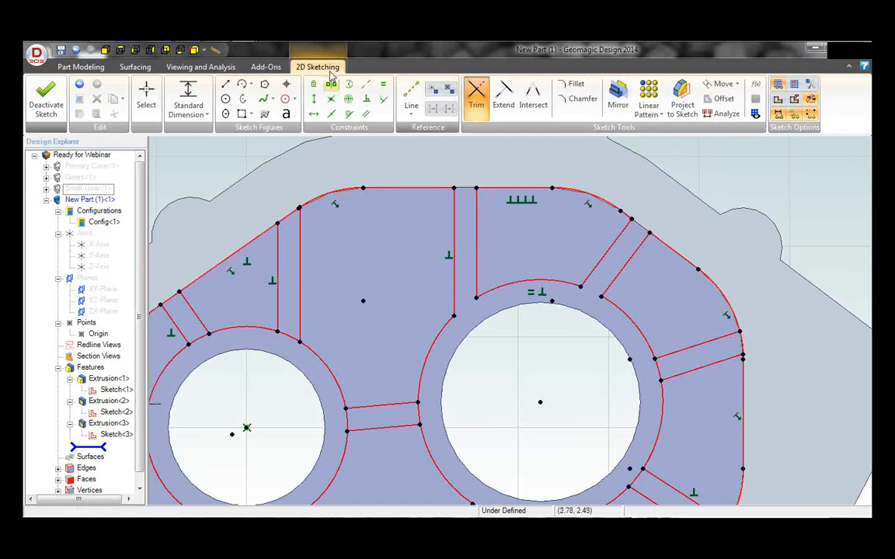
Delete the constraints on the right corner arc and vertical edge, and trim the corner arc and the larger circle between the right rib's lines
{"action": "left_click", "coordinate": [146, 95]}
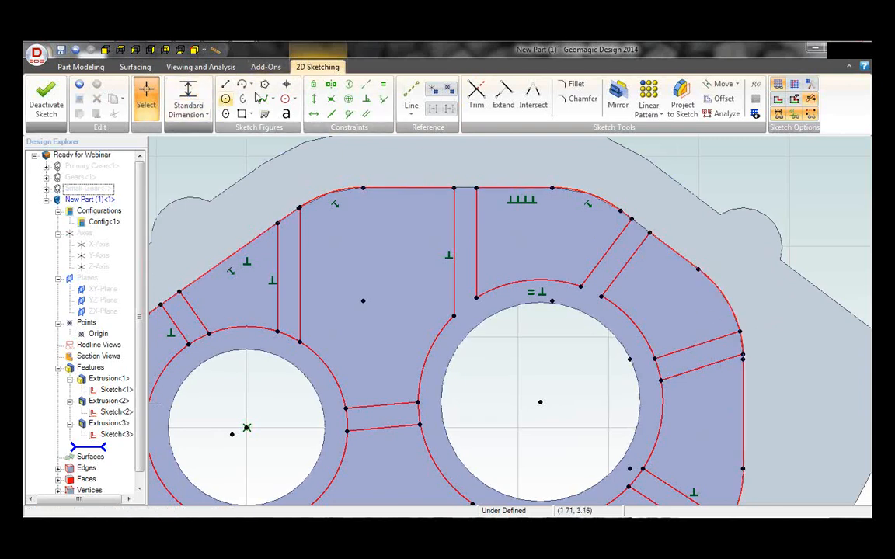
{"action": "left_click", "coordinate": [476, 97]}
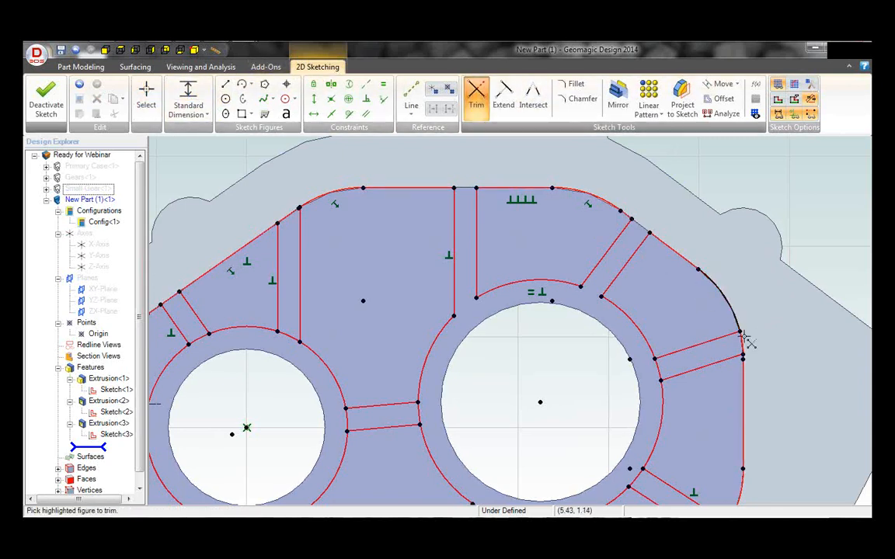
{"action": "scroll", "coordinate": [589, 329], "scroll_direction": "down", "scroll_amount": 2}
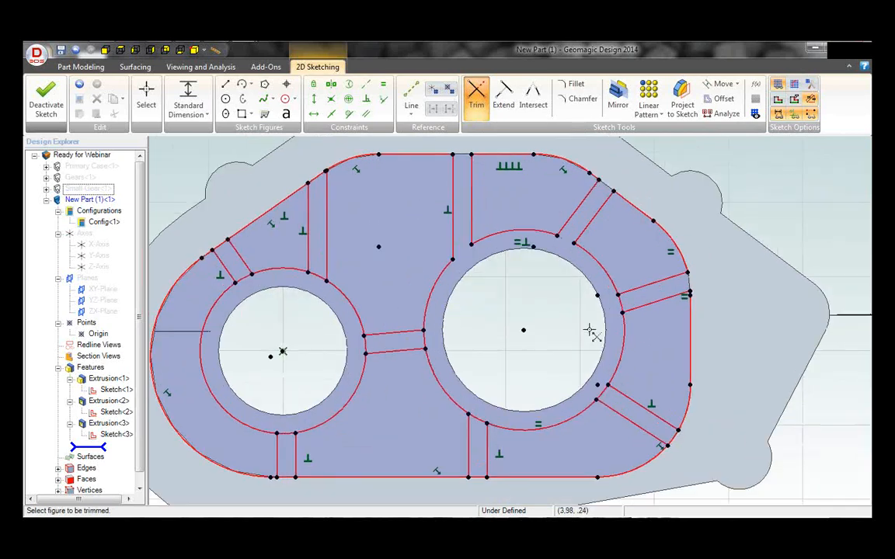
{"action": "scroll", "coordinate": [629, 306], "scroll_direction": "up", "scroll_amount": 2}
{"action": "left_click", "coordinate": [629, 303]}
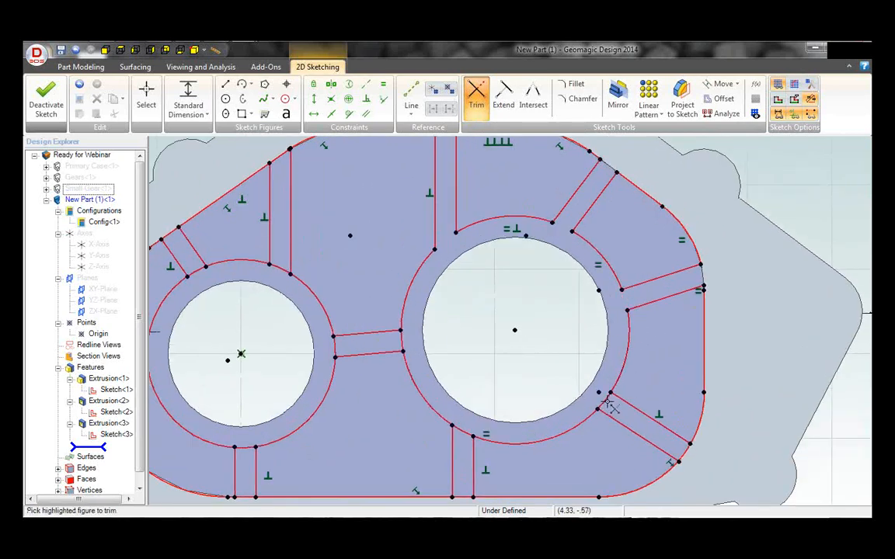
Delete the constraints attached to the bottom edge and to the lower-right corner arc of the rib sketch
{"action": "left_click", "coordinate": [146, 94]}
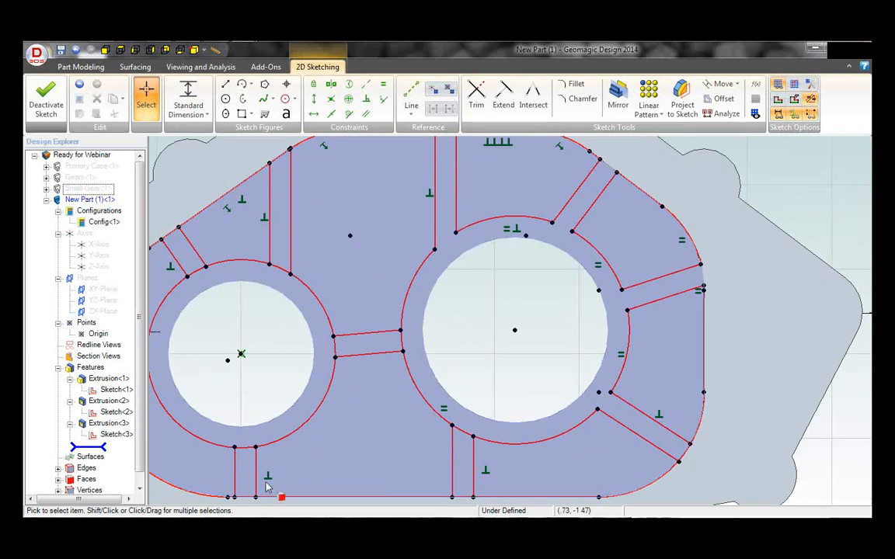
{"action": "scroll", "coordinate": [222, 408], "scroll_direction": "down", "scroll_amount": 3}
{"action": "scroll", "coordinate": [407, 373], "scroll_direction": "down", "scroll_amount": 3}
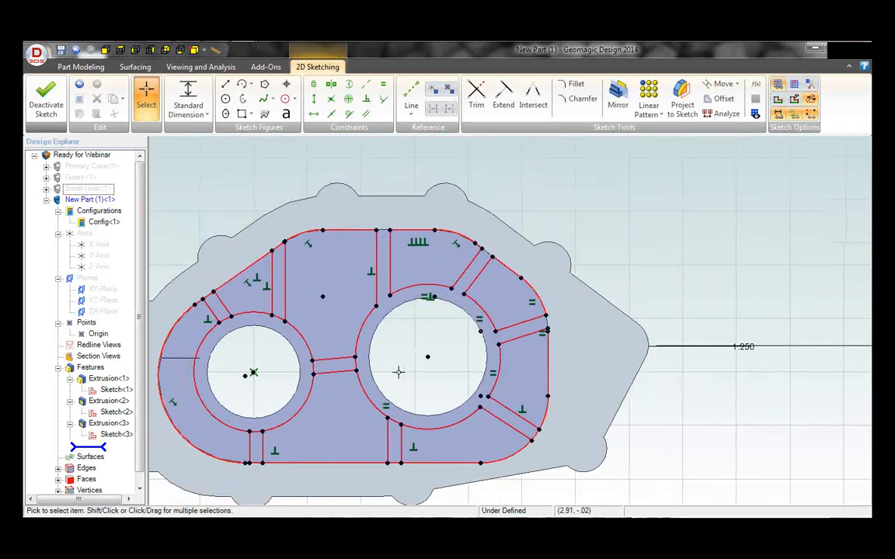
{"action": "scroll", "coordinate": [206, 381], "scroll_direction": "up", "scroll_amount": 4}
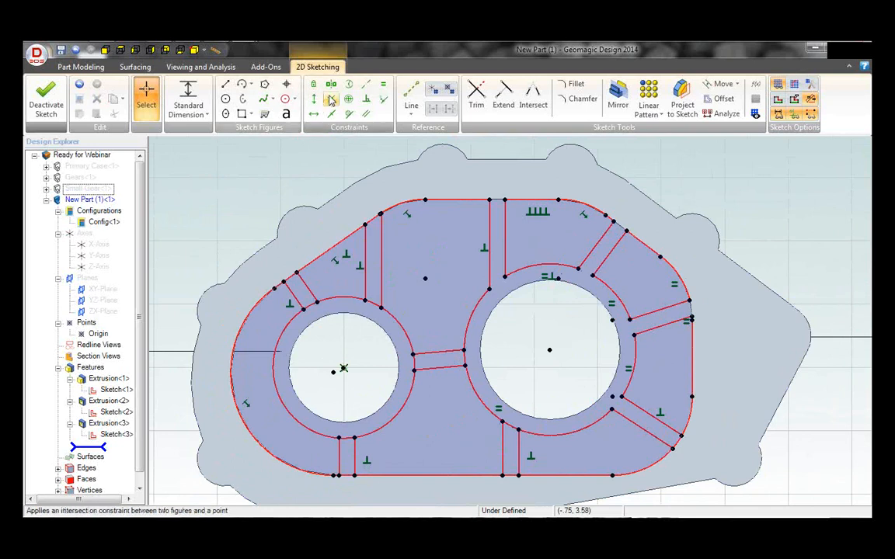
Trim the remaining outline and both circles between the lines of the lower-right, bottom, upper-left and middle ribs
{"action": "left_click", "coordinate": [483, 94]}
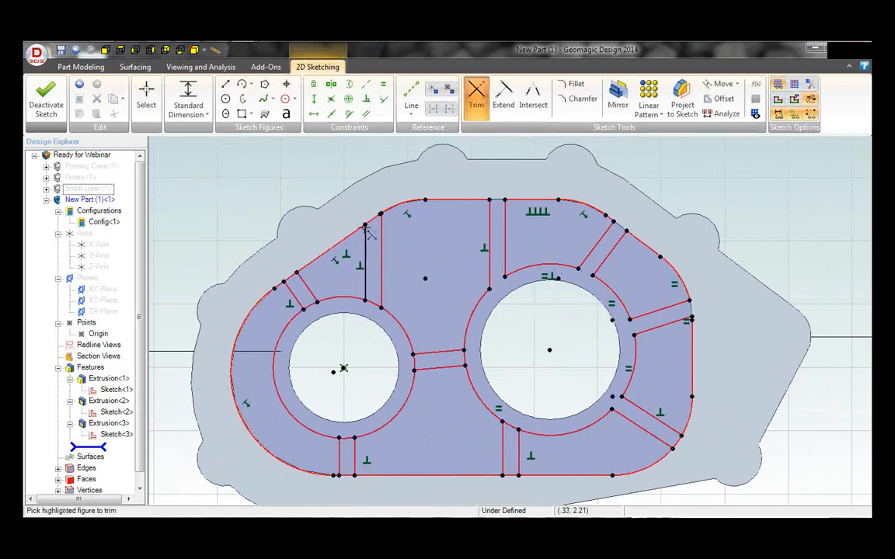
{"action": "left_click", "coordinate": [680, 444]}
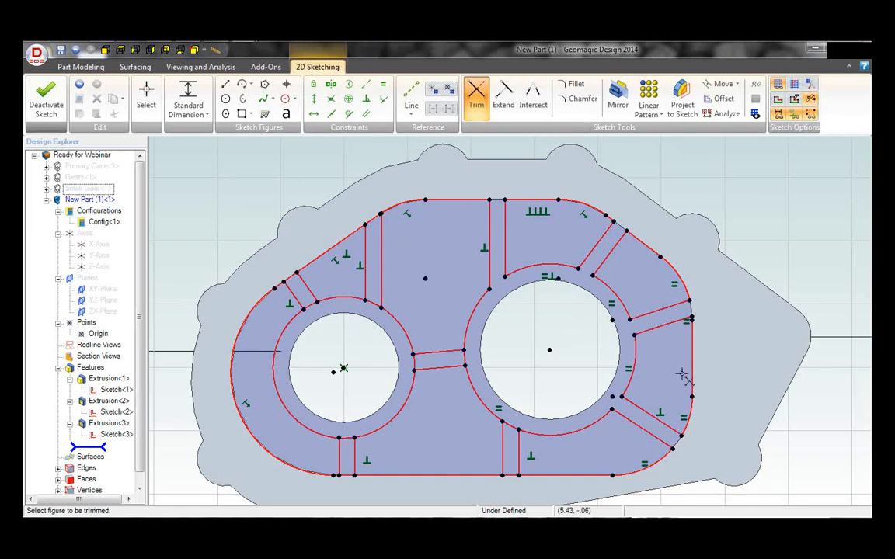
{"action": "left_click", "coordinate": [512, 426]}
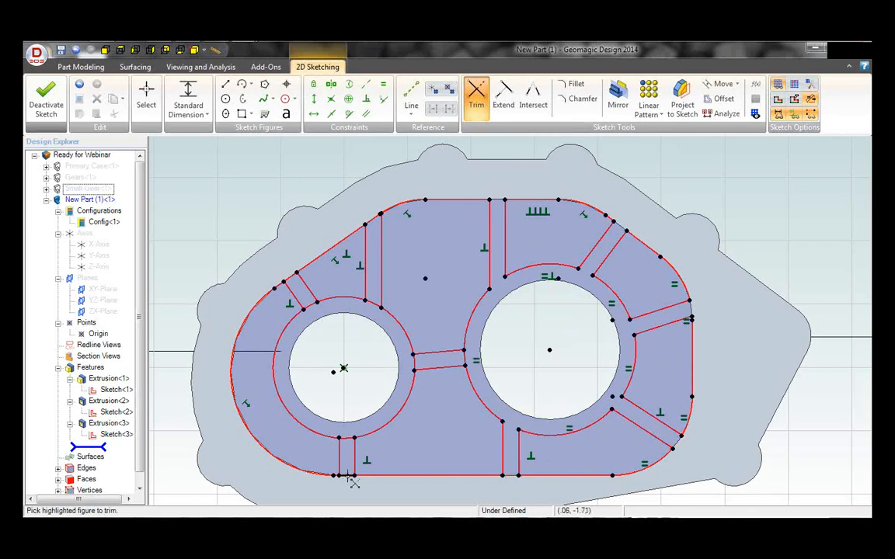
{"action": "left_click", "coordinate": [352, 439]}
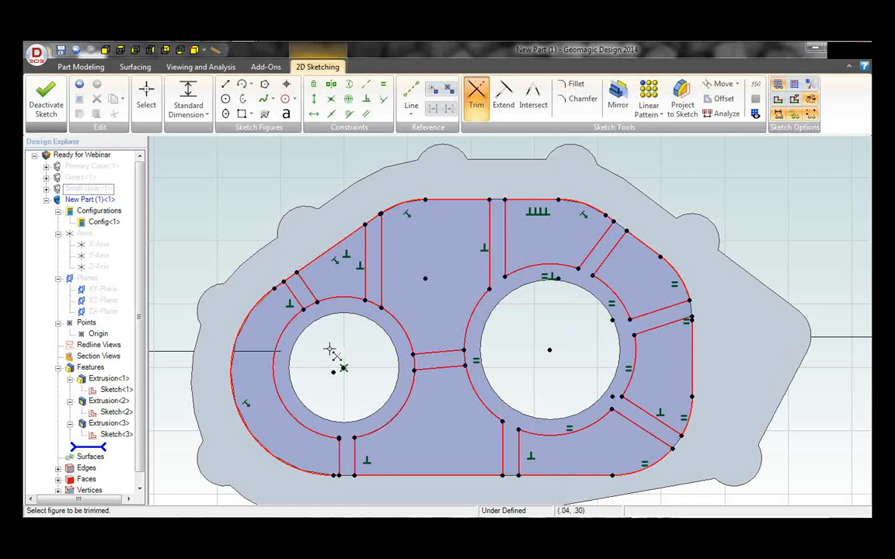
{"action": "left_click", "coordinate": [312, 305]}
{"action": "left_click", "coordinate": [466, 358]}
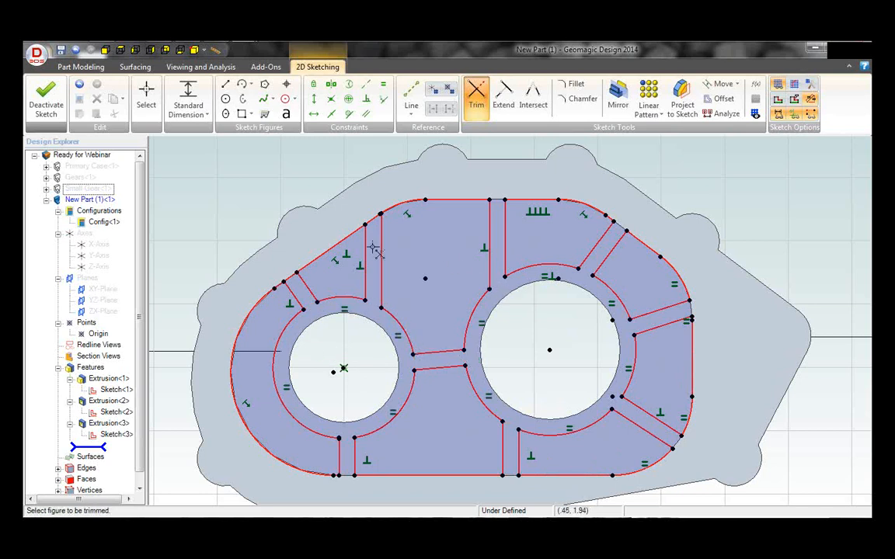
Delete the constraint on the slanted upper-left edge and trim that edge between its rib lines
{"action": "left_click", "coordinate": [146, 97]}
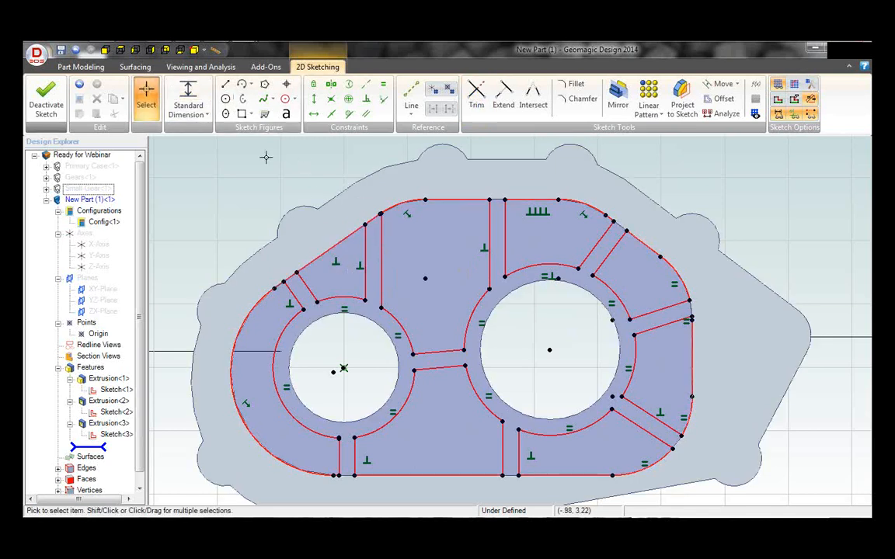
{"action": "left_click", "coordinate": [476, 97]}
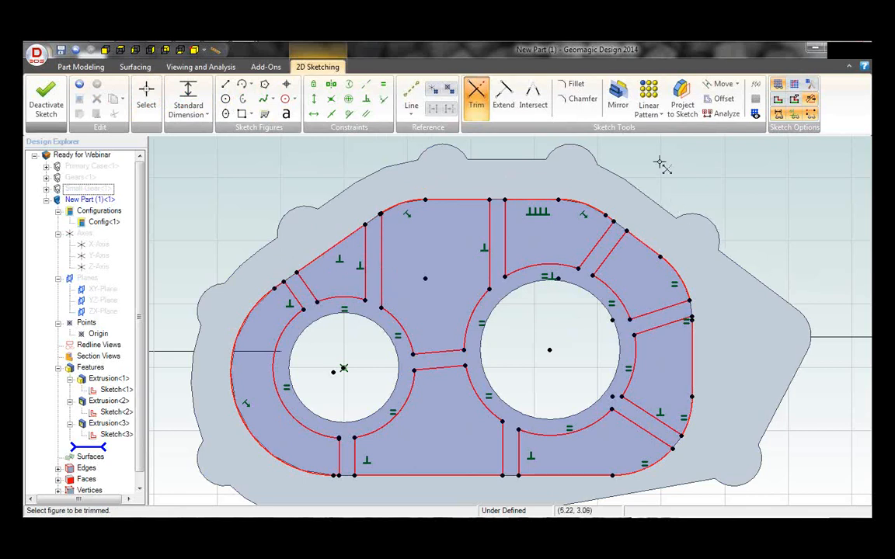
{"action": "scroll", "coordinate": [564, 194], "scroll_direction": "down", "scroll_amount": 1}
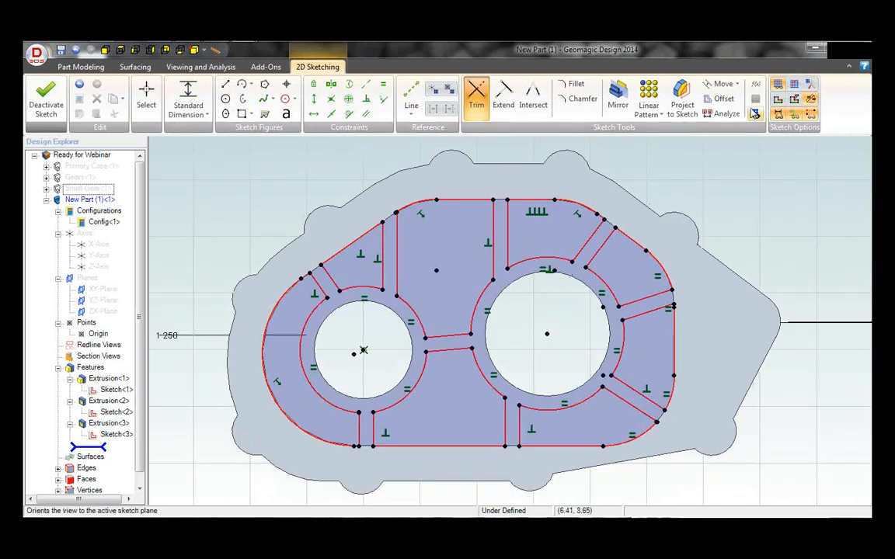
Analyze the sketch for open loops, overlaps, self-intersections and degenerate figures, and examine the first open loop at the upper-left corner arc
{"action": "left_click", "coordinate": [727, 114]}
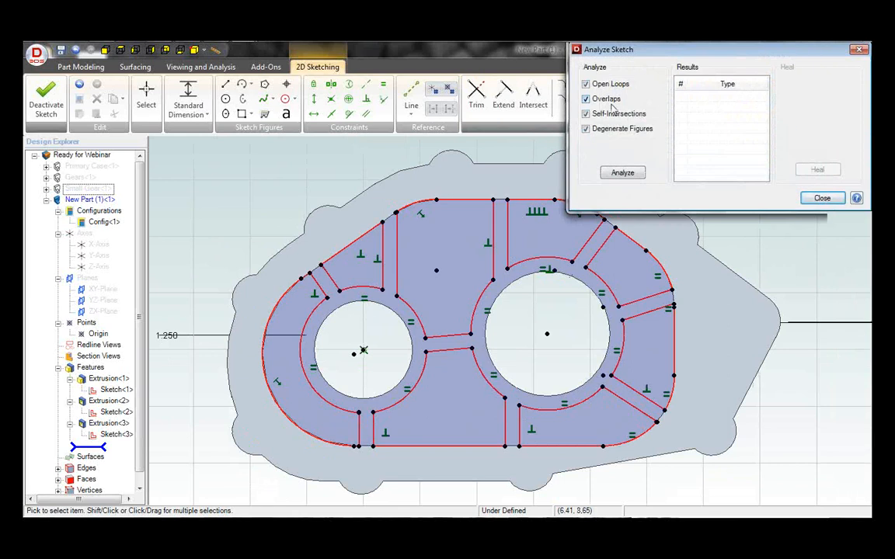
{"action": "left_click", "coordinate": [621, 174]}
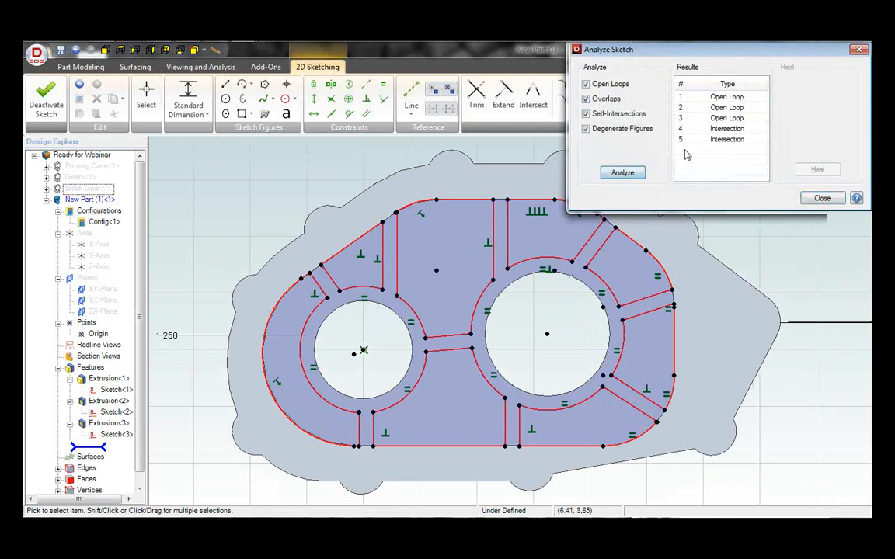
{"action": "left_click", "coordinate": [713, 98]}
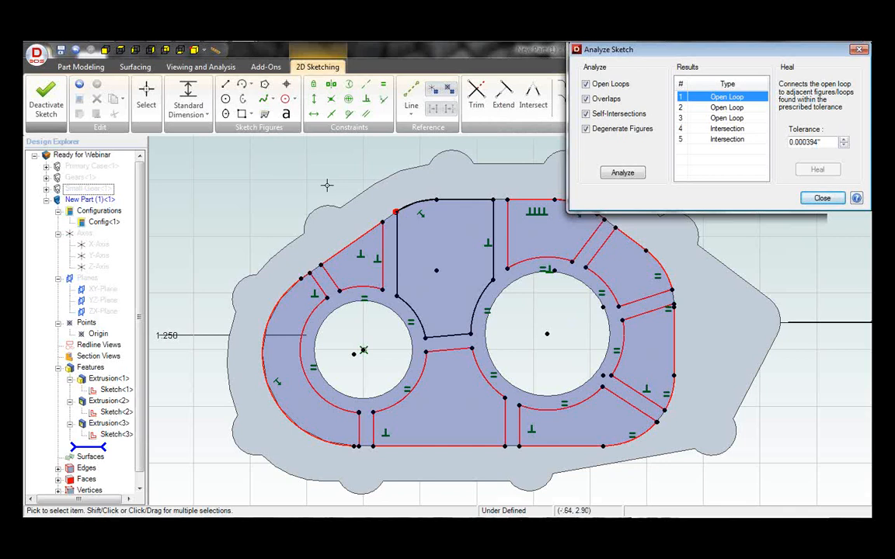
{"action": "scroll", "coordinate": [397, 203], "scroll_direction": "up", "scroll_amount": 5}
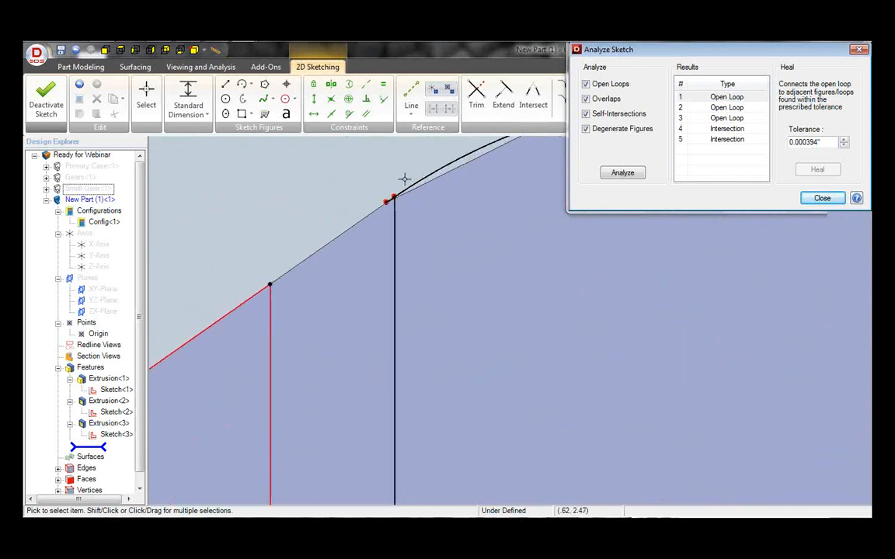
{"action": "scroll", "coordinate": [400, 186], "scroll_direction": "up", "scroll_amount": 3}
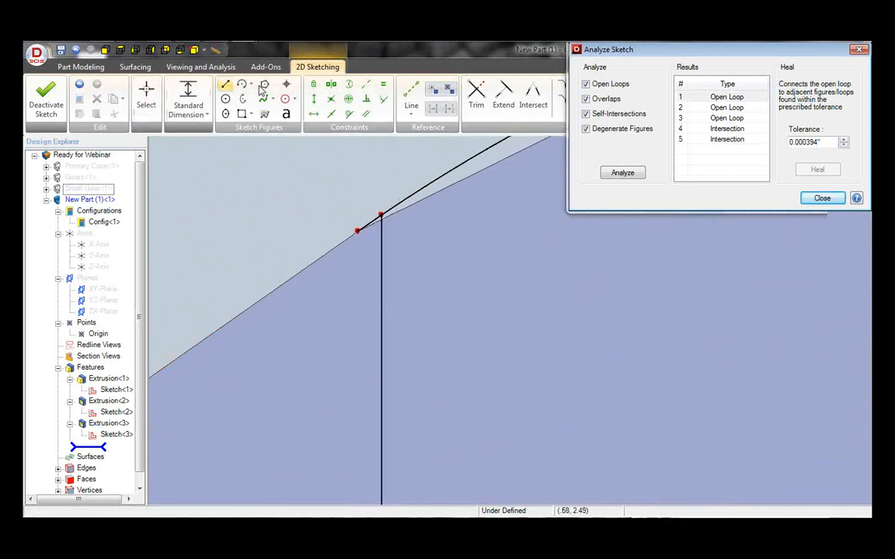
Delete the constraint on the upper-left corner arc and trim the arc's short end overhanging the rib line
{"action": "left_click", "coordinate": [476, 94]}
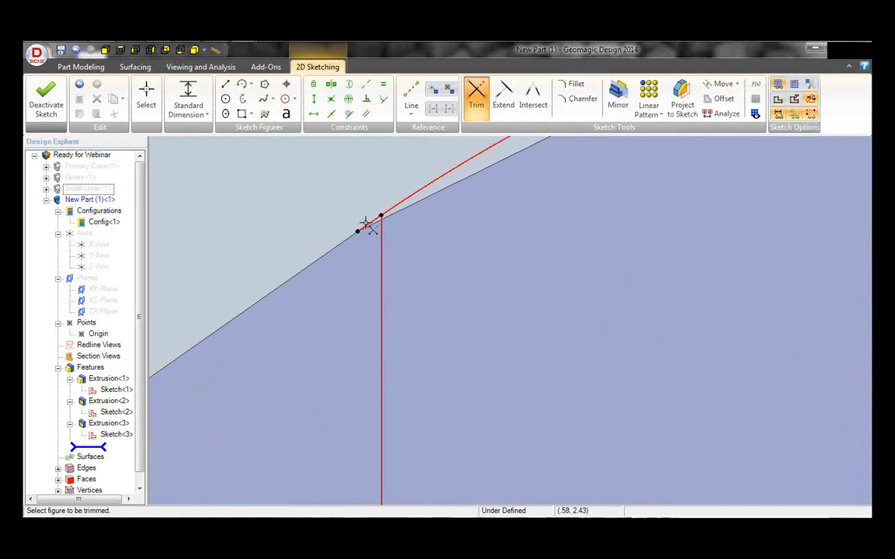
{"action": "scroll", "coordinate": [466, 253], "scroll_direction": "down", "scroll_amount": 4}
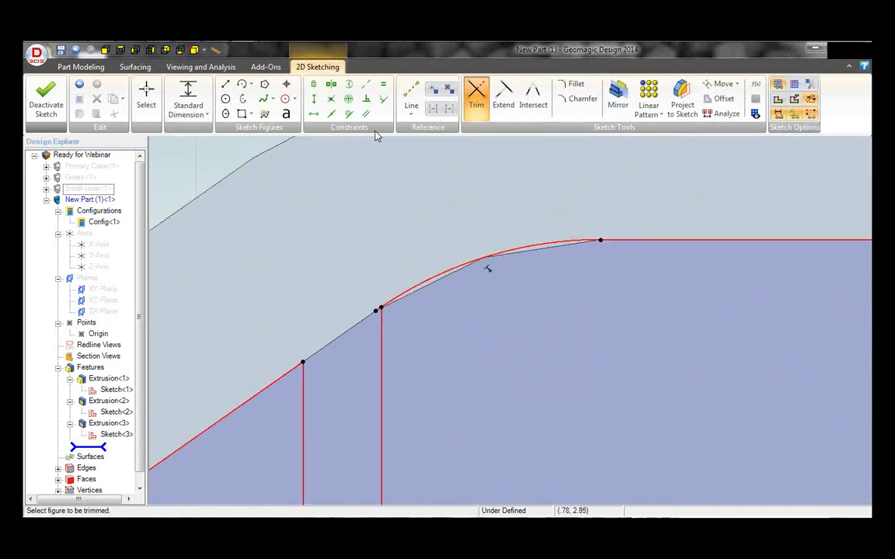
{"action": "left_click", "coordinate": [146, 94]}
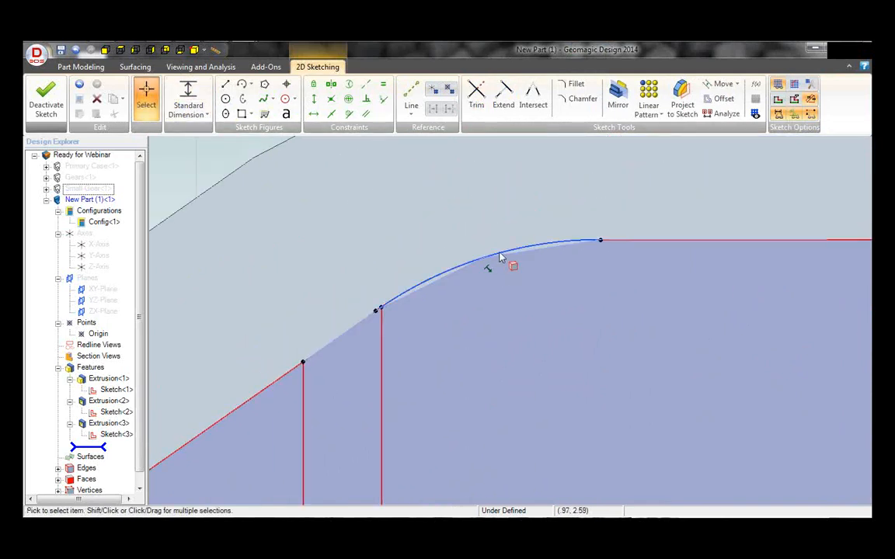
{"action": "left_click", "coordinate": [475, 95]}
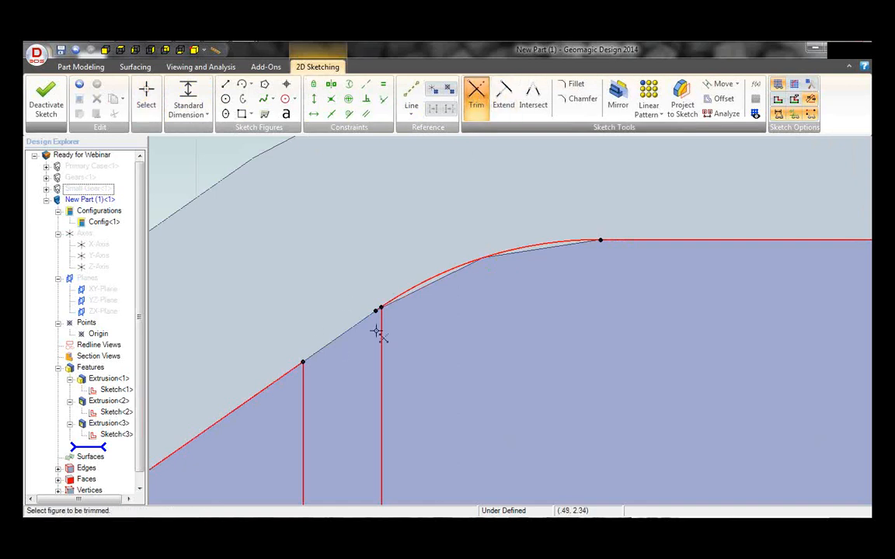
{"action": "scroll", "coordinate": [311, 237], "scroll_direction": "down", "scroll_amount": 4}
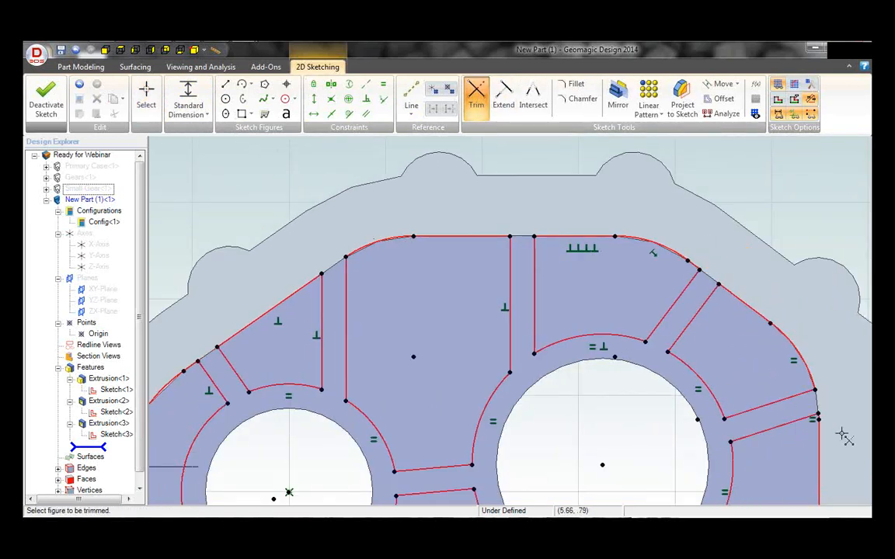
Analyze the sketch again and highlight the first open loop around the smaller circle's left side
{"action": "scroll", "coordinate": [841, 433], "scroll_direction": "up", "scroll_amount": 5}
{"action": "scroll", "coordinate": [744, 340], "scroll_direction": "down", "scroll_amount": 5}
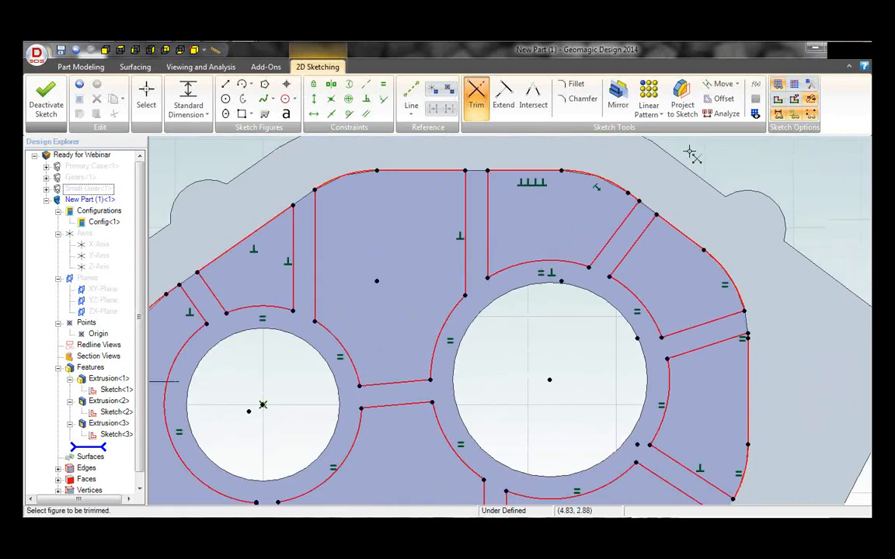
{"action": "scroll", "coordinate": [689, 154], "scroll_direction": "down", "scroll_amount": 2}
{"action": "left_click", "coordinate": [726, 113]}
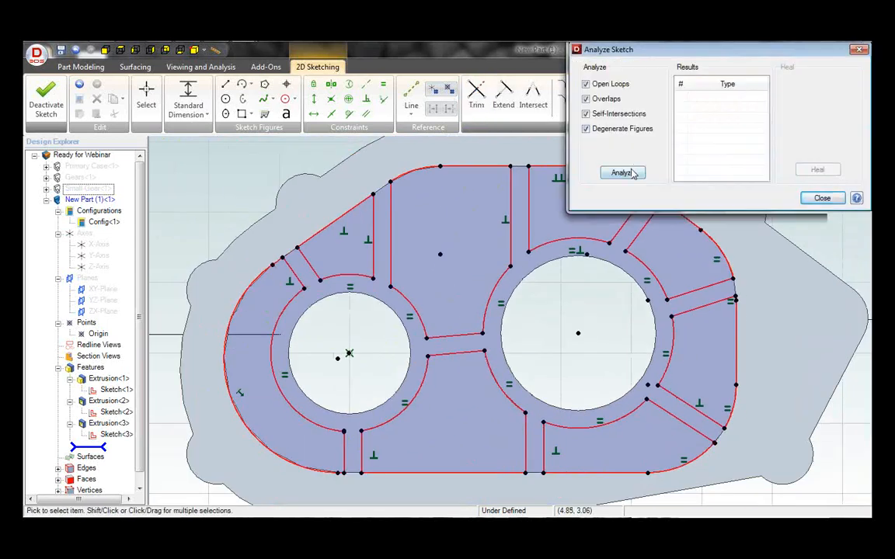
{"action": "left_click", "coordinate": [622, 172]}
{"action": "left_click", "coordinate": [715, 97]}
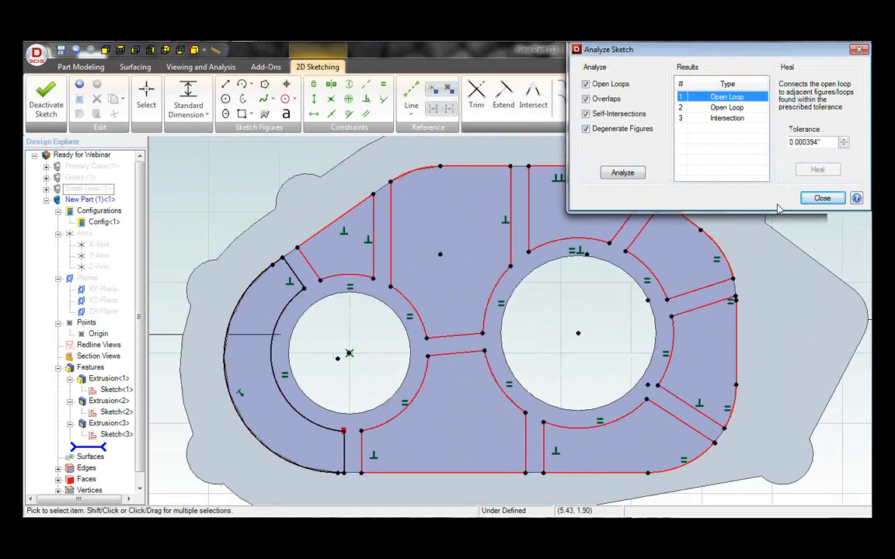
Trim the short end of the lower-left rib's left line that overhangs the arc around the smaller circle
{"action": "left_click", "coordinate": [821, 202]}
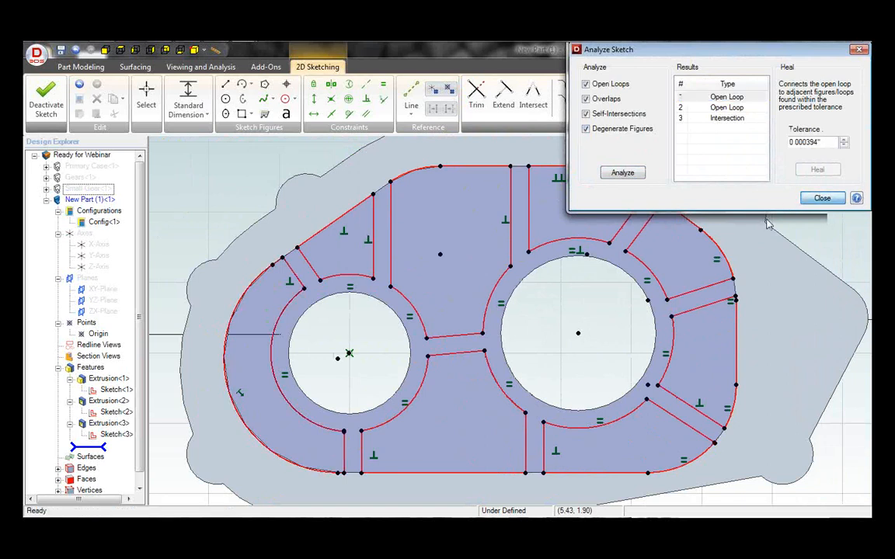
{"action": "scroll", "coordinate": [342, 478], "scroll_direction": "up", "scroll_amount": 5}
{"action": "scroll", "coordinate": [361, 312], "scroll_direction": "up", "scroll_amount": 5}
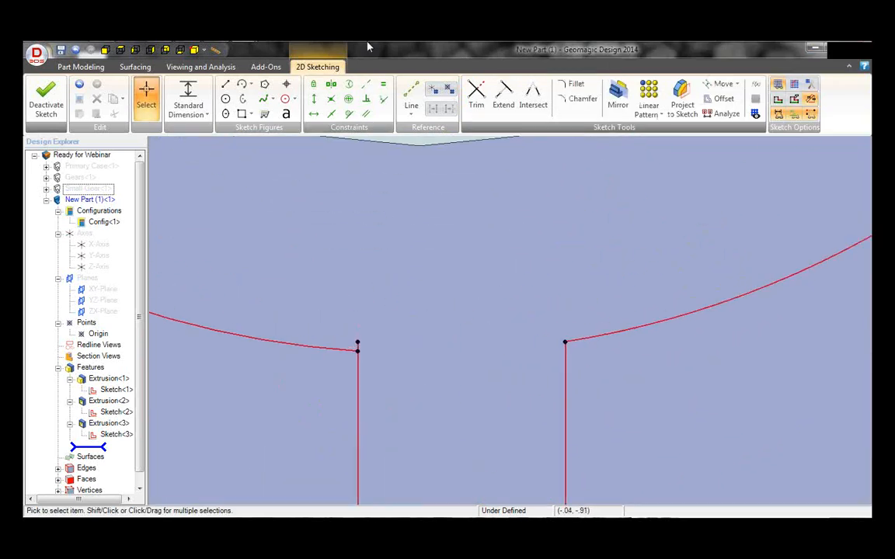
{"action": "left_click", "coordinate": [476, 97]}
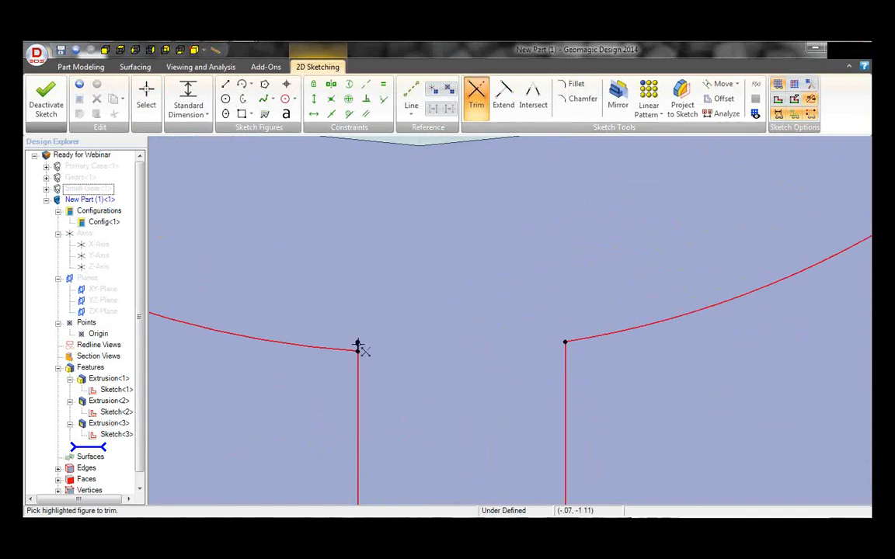
{"action": "scroll", "coordinate": [394, 253], "scroll_direction": "down", "scroll_amount": 5}
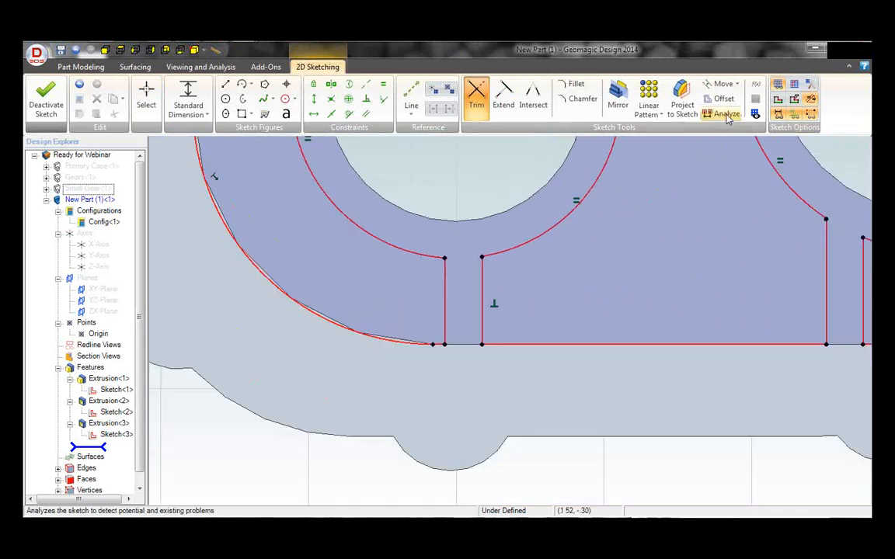
Rerun the sketch analysis and examine the open loop at the lower-right corner arc
{"action": "left_click", "coordinate": [726, 115]}
{"action": "left_click", "coordinate": [631, 172]}
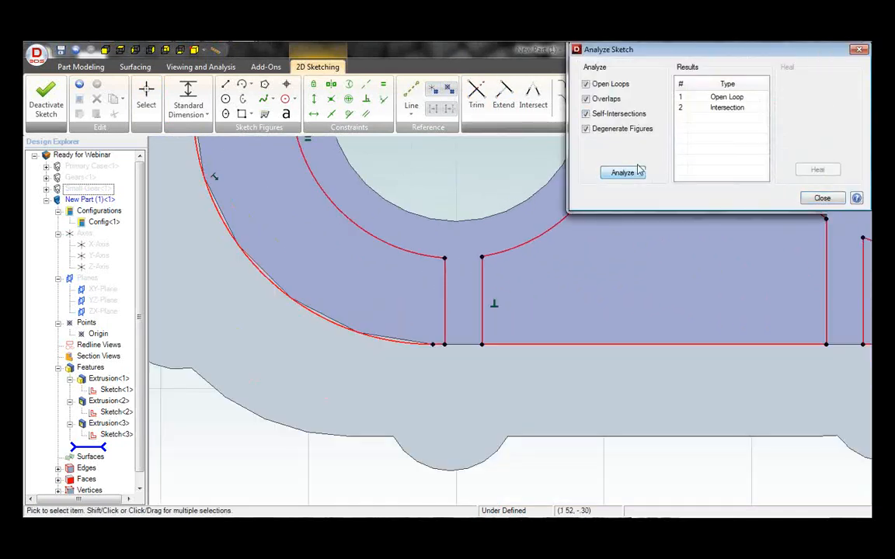
{"action": "left_click", "coordinate": [724, 98]}
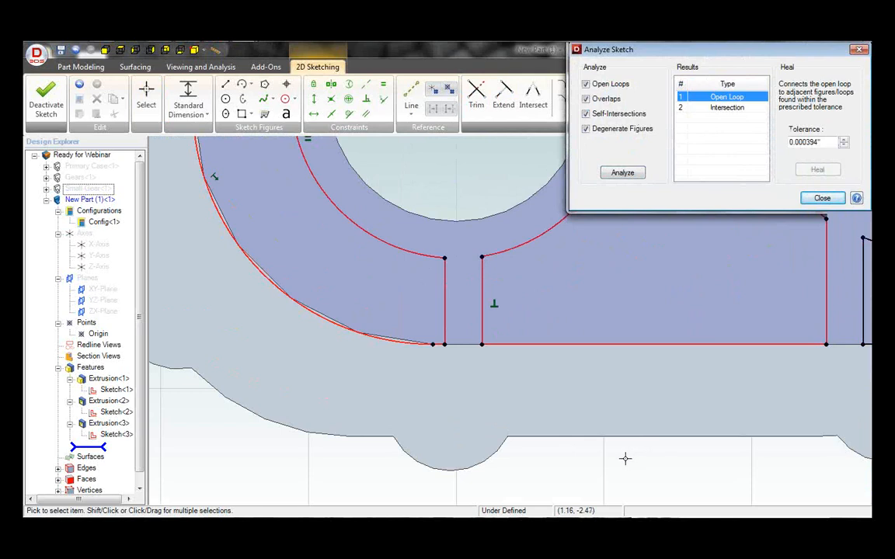
{"action": "scroll", "coordinate": [571, 458], "scroll_direction": "down", "scroll_amount": 5}
{"action": "scroll", "coordinate": [776, 421], "scroll_direction": "up", "scroll_amount": 6}
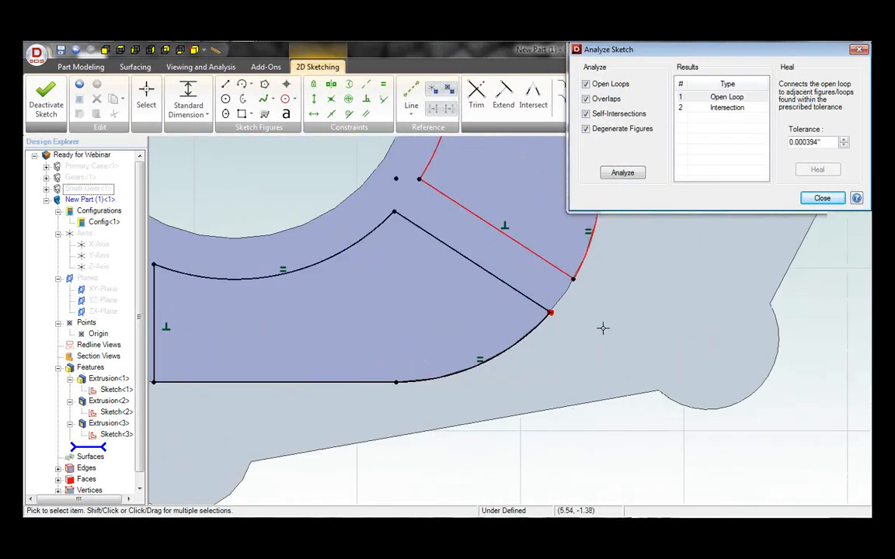
{"action": "scroll", "coordinate": [503, 306], "scroll_direction": "up", "scroll_amount": 5}
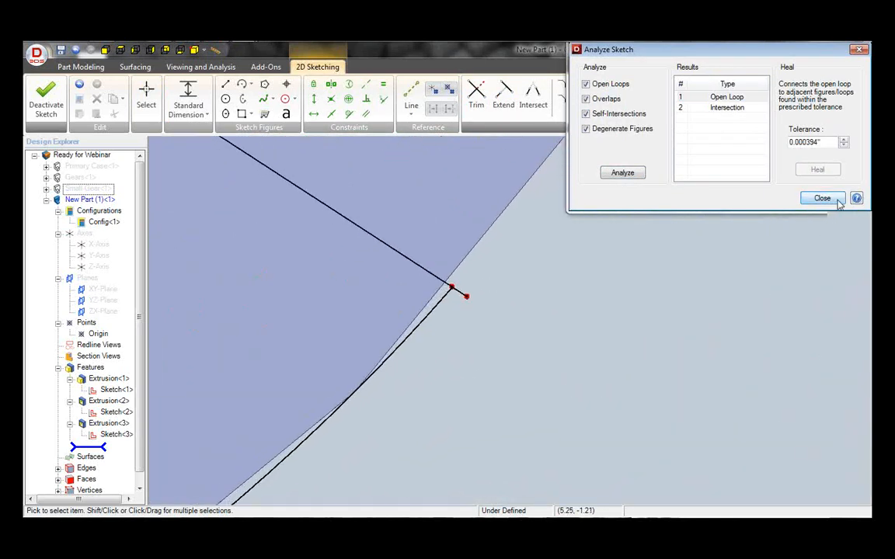
Trim the lower-right rib line's short end that overhangs the corner arc
{"action": "left_click", "coordinate": [824, 199]}
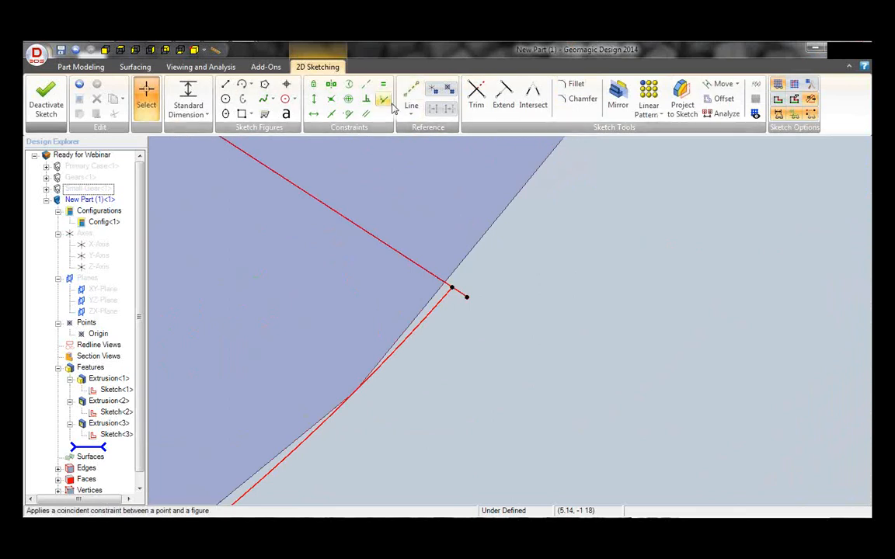
{"action": "left_click", "coordinate": [476, 94]}
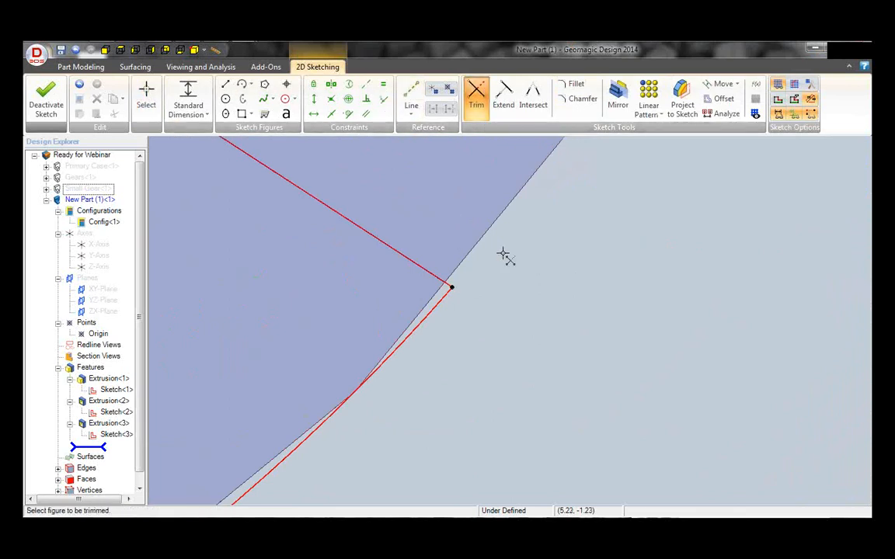
{"action": "scroll", "coordinate": [513, 295], "scroll_direction": "down", "scroll_amount": 5}
Rerun the sketch analysis for open loops, overlaps, self-intersections and degenerate figures, and close it
{"action": "left_click", "coordinate": [721, 114]}
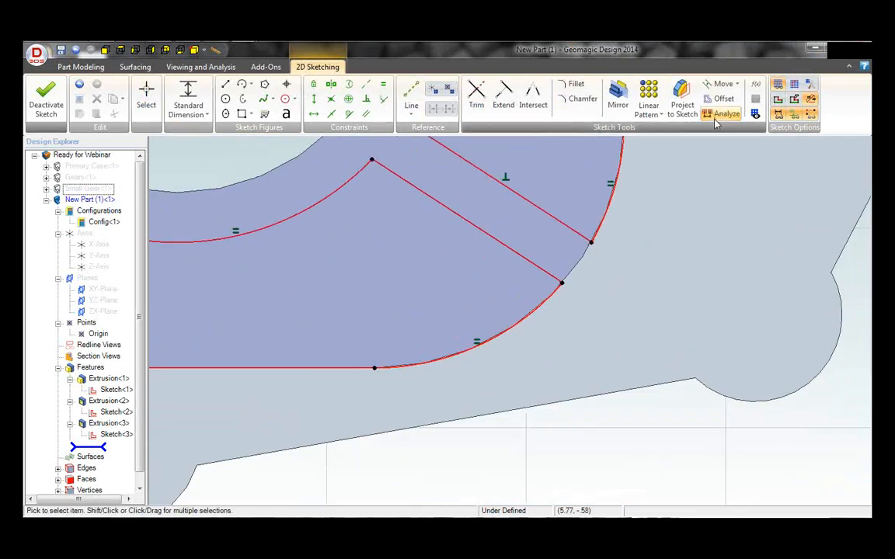
{"action": "left_click", "coordinate": [622, 173]}
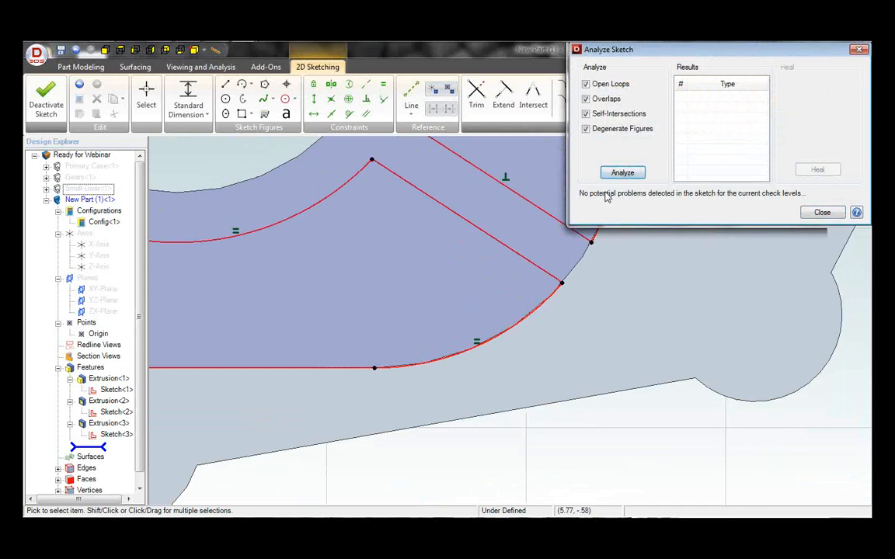
{"action": "left_click", "coordinate": [820, 212]}
Cut-extrude the rib pattern sketch to a depth of 0.500" in the reversed direction
{"action": "scroll", "coordinate": [668, 404], "scroll_direction": "down", "scroll_amount": 5}
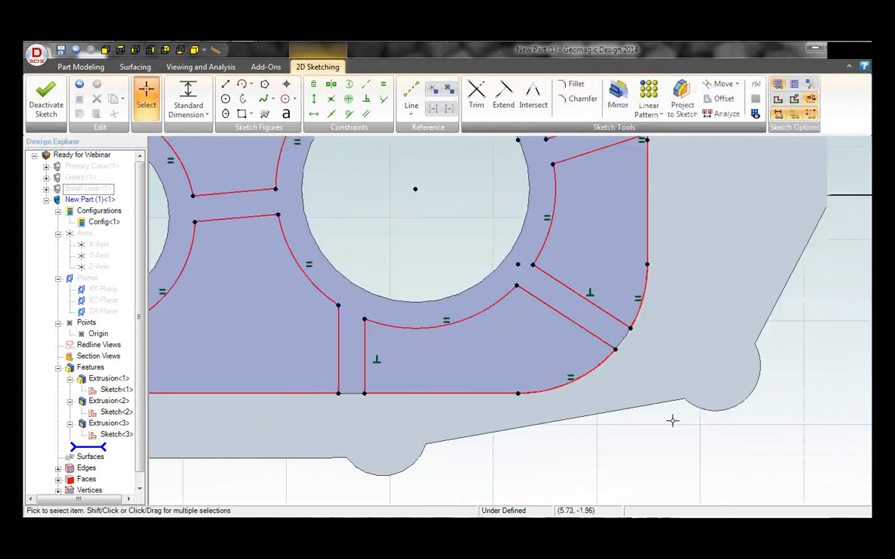
{"action": "scroll", "coordinate": [667, 400], "scroll_direction": "down", "scroll_amount": 2}
{"action": "left_click", "coordinate": [138, 92]}
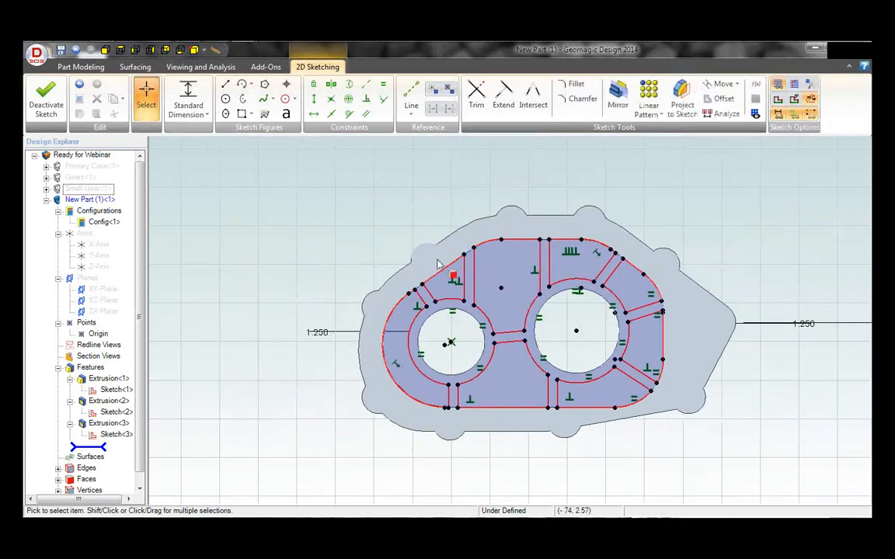
{"action": "right_click", "coordinate": [487, 274]}
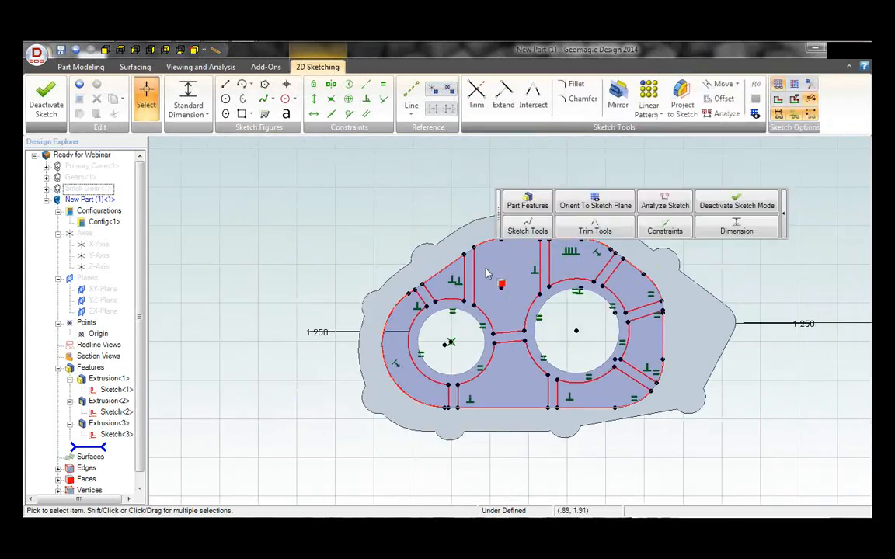
{"action": "left_click", "coordinate": [528, 203]}
{"action": "left_click", "coordinate": [494, 179]}
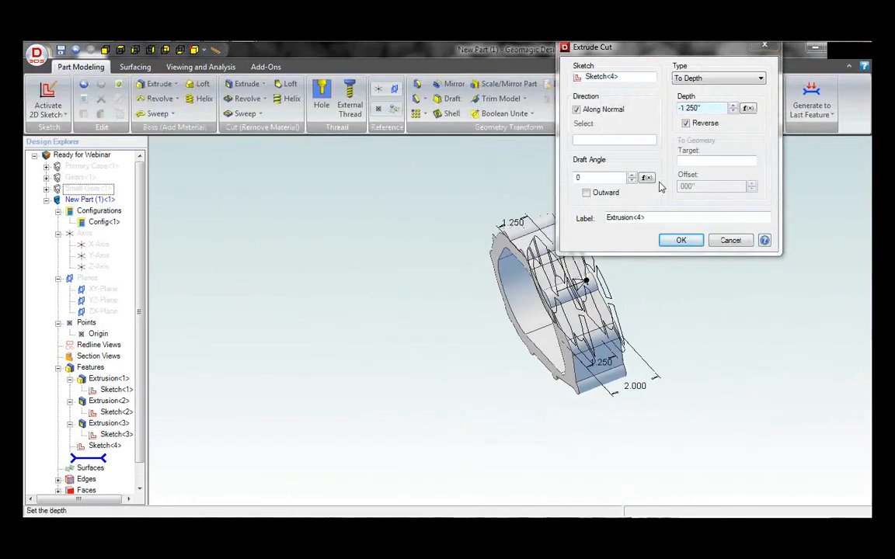
{"action": "left_click_drag", "start_coordinate": [684, 109], "coordinate": [702, 110]}
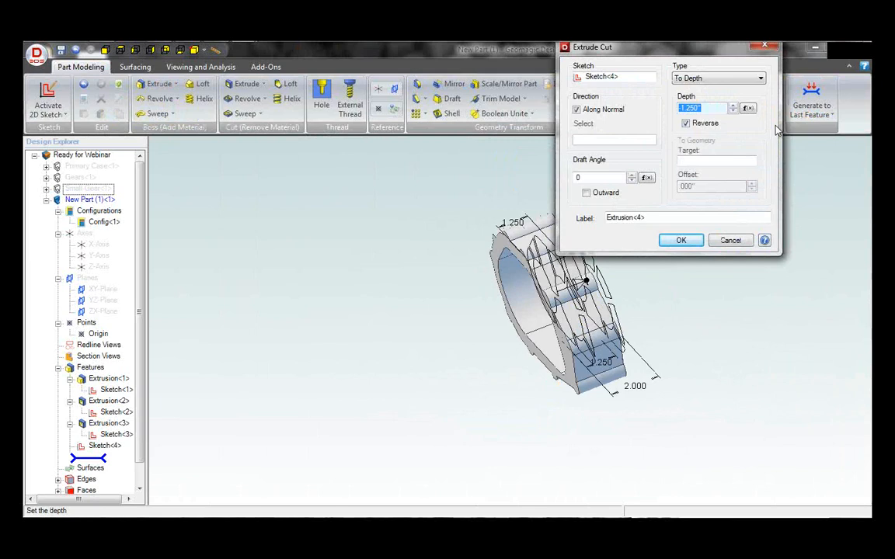
{"action": "type", "text": "5"}
{"action": "left_click", "coordinate": [686, 124]}
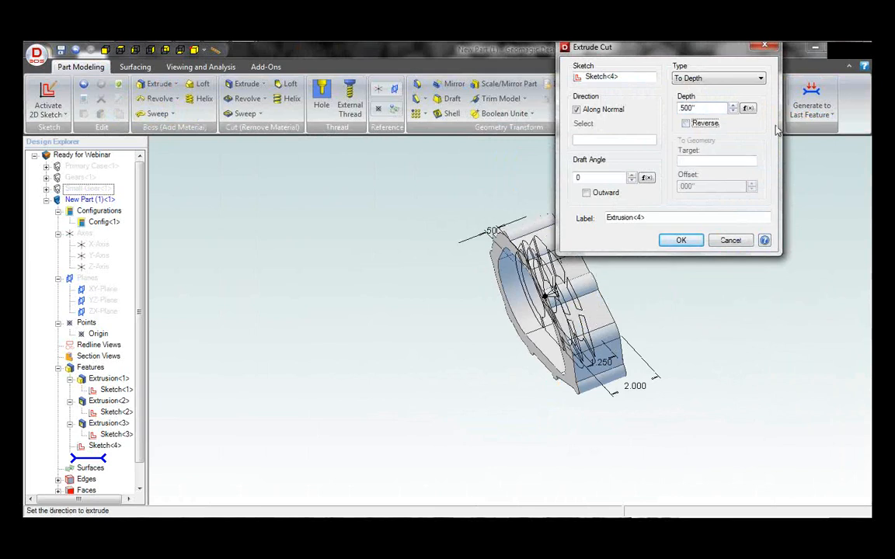
{"action": "middle_click_drag", "start_coordinate": [654, 396], "coordinate": [684, 286]}
{"action": "left_click", "coordinate": [694, 129]}
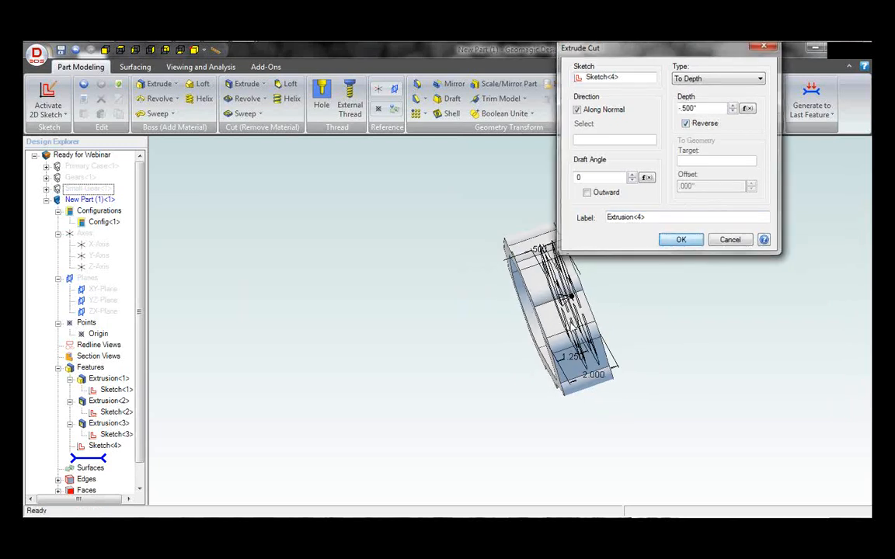
{"action": "left_click", "coordinate": [680, 241]}
Begin a constant-radius fillet of 0.25" on the corner edges where the two upper vertical ribs meet the inner wall
{"action": "middle_click_drag", "start_coordinate": [329, 319], "coordinate": [525, 359]}
{"action": "scroll", "coordinate": [629, 303], "scroll_direction": "up", "scroll_amount": 5}
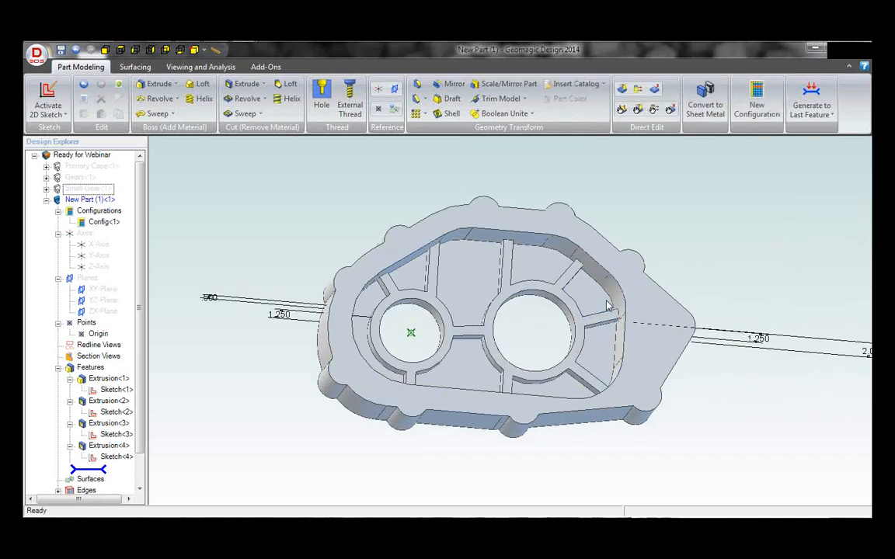
{"action": "middle_click_drag", "start_coordinate": [587, 401], "coordinate": [585, 385]}
{"action": "mouse_move", "coordinate": [239, 48]}
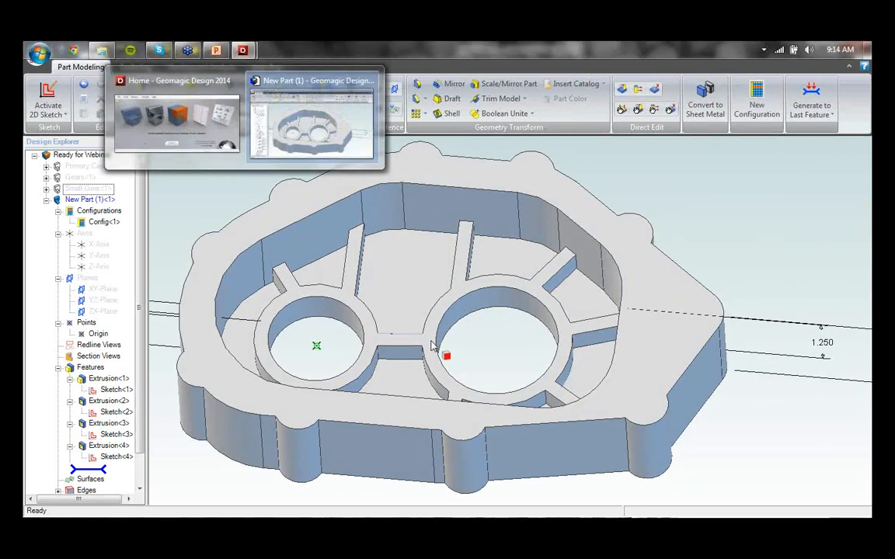
{"action": "middle_click_drag", "start_coordinate": [448, 356], "coordinate": [458, 346]}
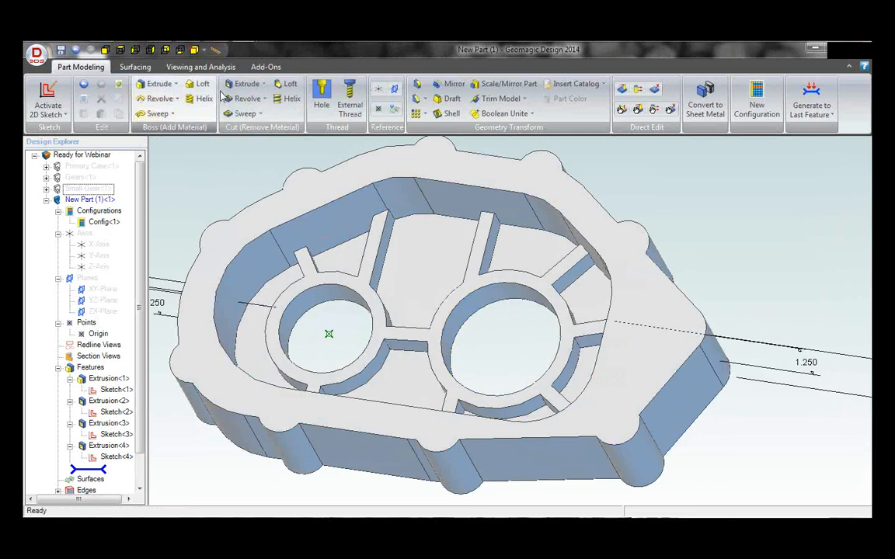
{"action": "left_click", "coordinate": [418, 85]}
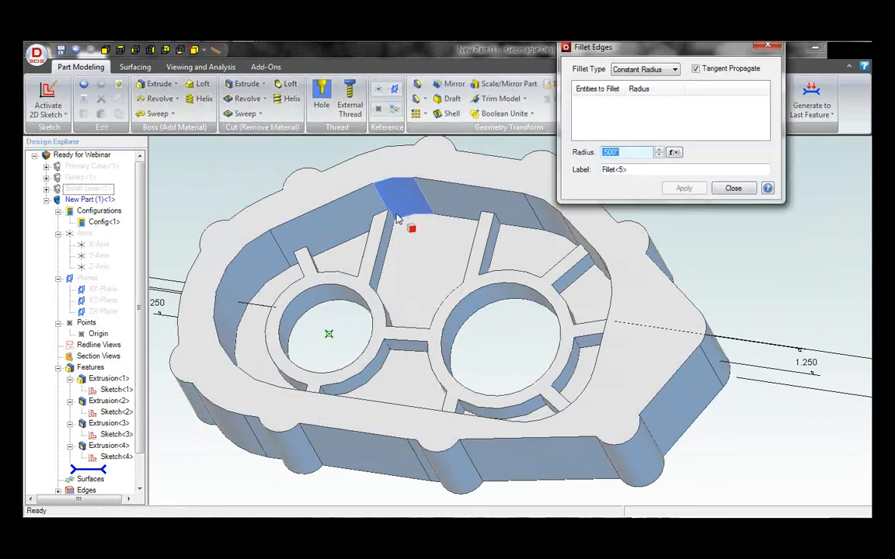
{"action": "left_click", "coordinate": [396, 218]}
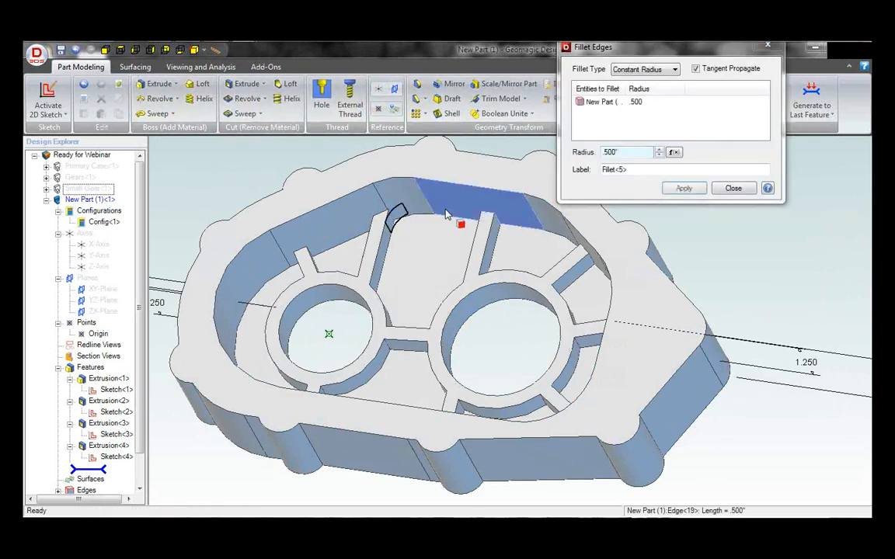
{"action": "left_click", "coordinate": [499, 226]}
{"action": "middle_click_drag", "start_coordinate": [535, 286], "coordinate": [586, 289]}
{"action": "left_click", "coordinate": [612, 152]}
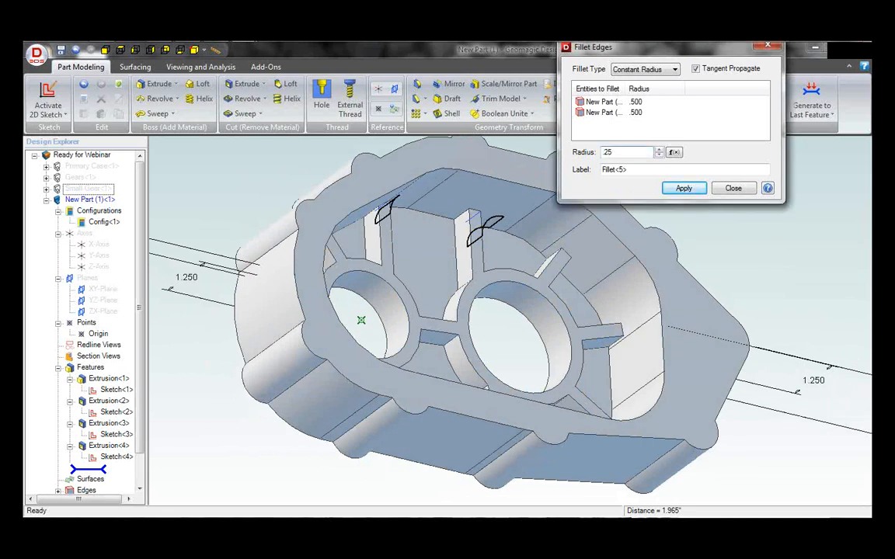
{"action": "key", "text": "Return"}
Add the wall corner edges on both sides of the upper-right diagonal rib to the fillet
{"action": "mouse_move", "coordinate": [569, 300]}
{"action": "middle_mouse_down"}
{"action": "mouse_move", "coordinate": [553, 277]}
{"action": "mouse_move", "coordinate": [570, 289]}
{"action": "middle_mouse_up"}
{"action": "left_click", "coordinate": [553, 277]}
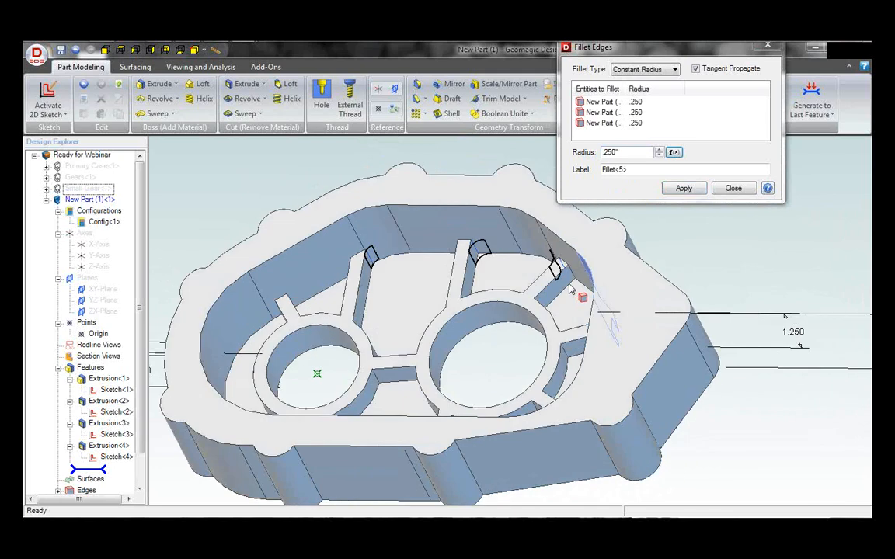
{"action": "left_click", "coordinate": [572, 277]}
{"action": "middle_click_drag", "start_coordinate": [520, 315], "coordinate": [546, 339]}
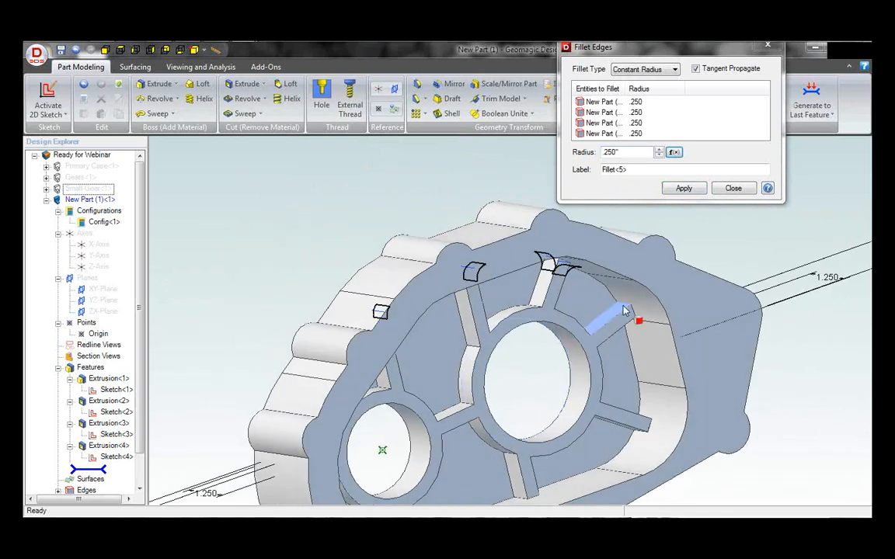
{"action": "left_click", "coordinate": [626, 311]}
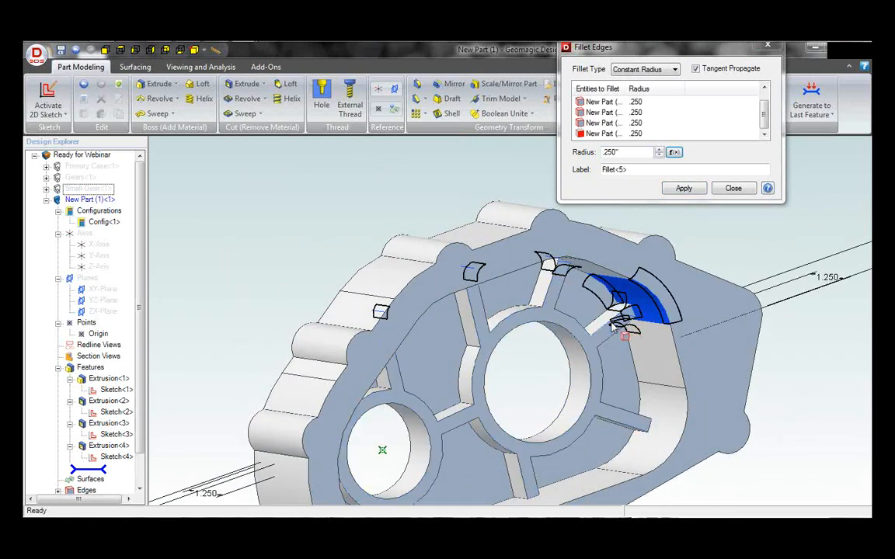
{"action": "left_click", "coordinate": [594, 133]}
{"action": "key", "text": "Delete"}
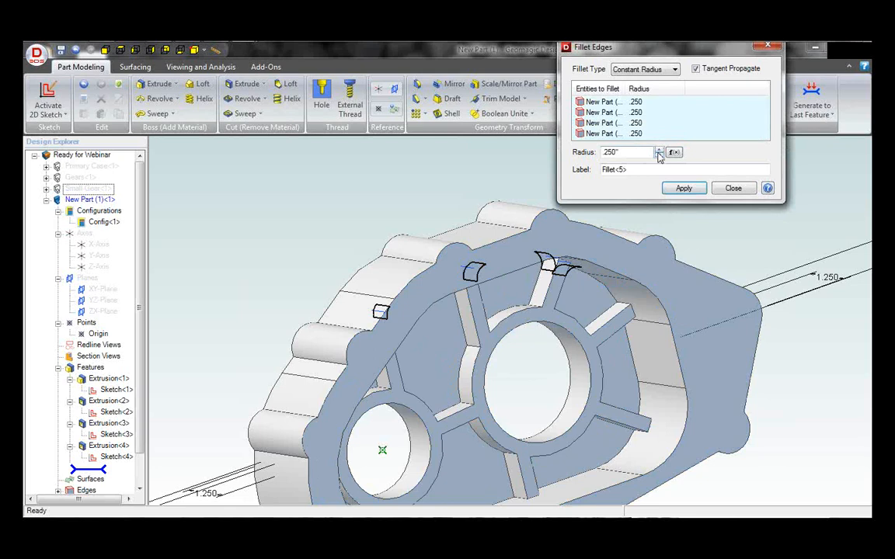
Add the wall corner edges on both sides of the right-hand rib beside the larger bore to the fillet
{"action": "middle_click_drag", "start_coordinate": [674, 354], "coordinate": [616, 320]}
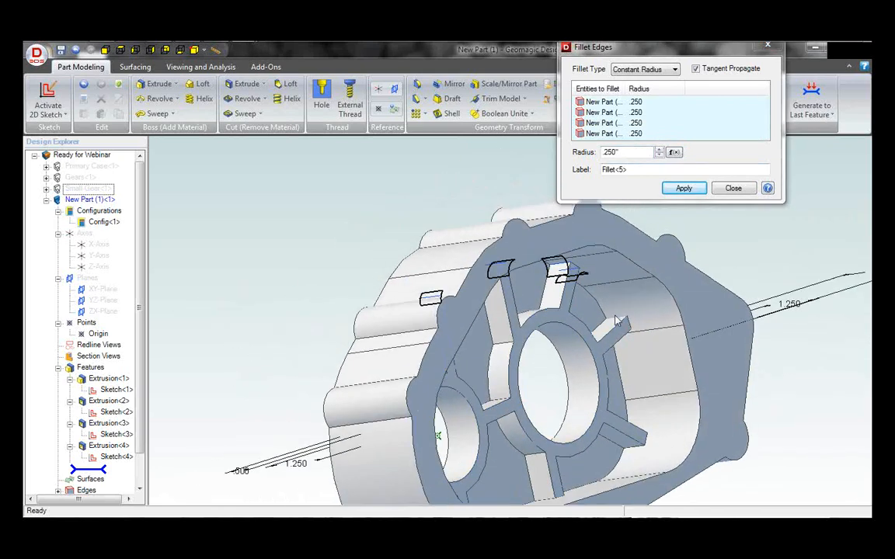
{"action": "scroll", "coordinate": [616, 321], "scroll_direction": "up", "scroll_amount": 3}
{"action": "left_click", "coordinate": [618, 319]}
{"action": "middle_click_drag", "start_coordinate": [661, 353], "coordinate": [428, 239]}
{"action": "scroll", "coordinate": [420, 234], "scroll_direction": "up", "scroll_amount": 1}
{"action": "scroll", "coordinate": [420, 235], "scroll_direction": "down", "scroll_amount": 3}
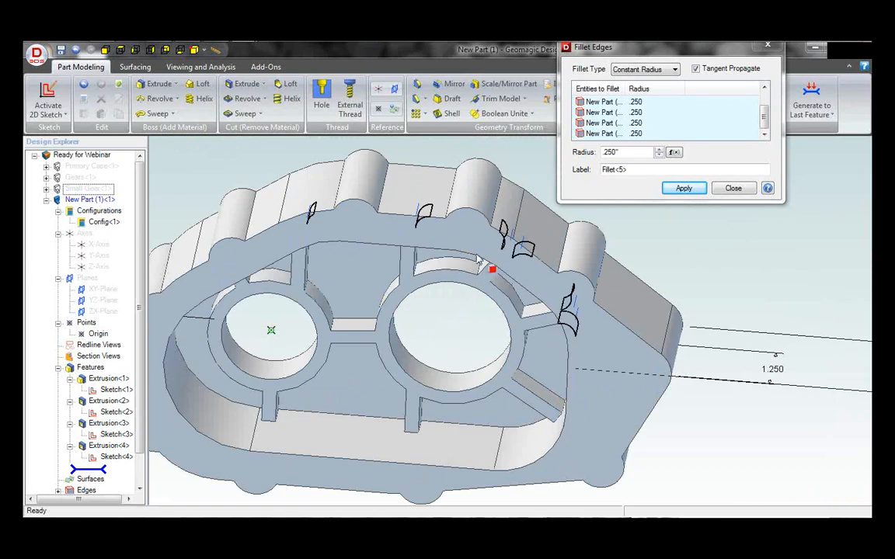
Open the selection filter options available for picking model entities
{"action": "left_click", "coordinate": [200, 67]}
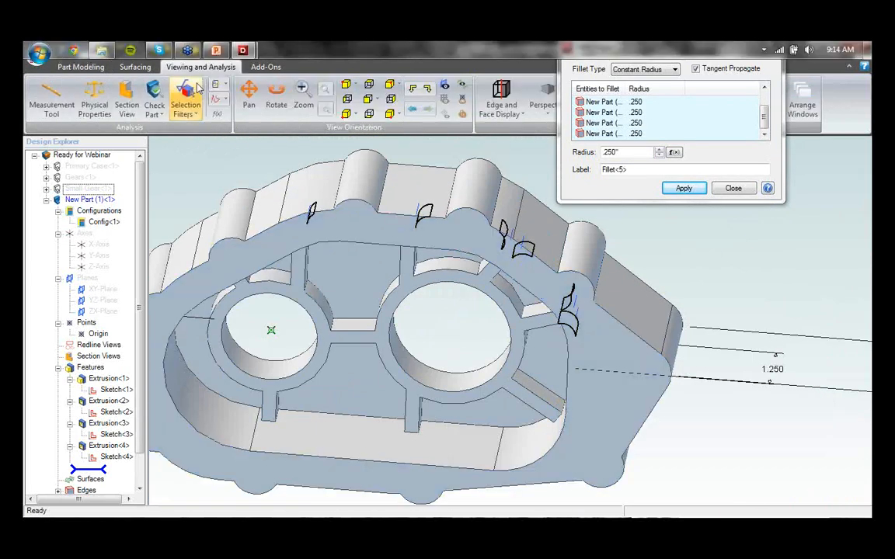
{"action": "left_click", "coordinate": [198, 115]}
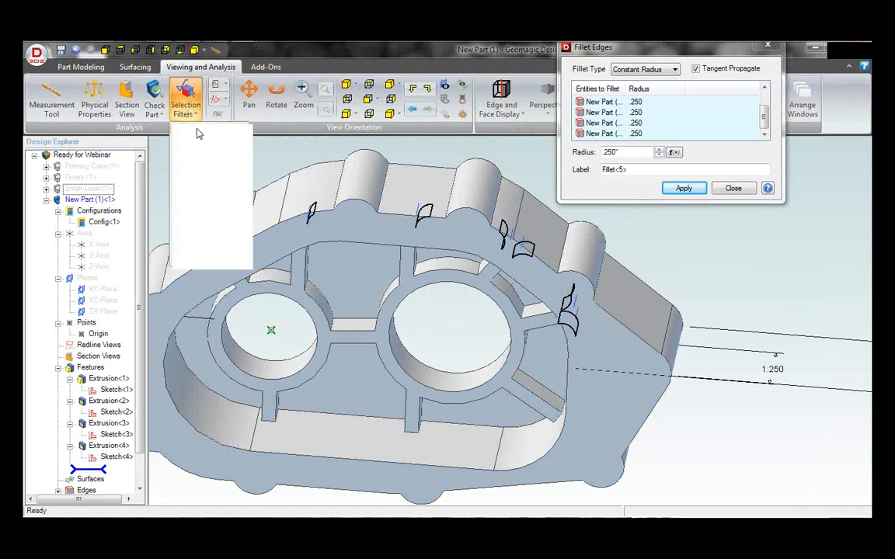
{"action": "mouse_move", "coordinate": [223, 161]}
{"action": "left_click", "coordinate": [293, 153]}
Add the wall corner edges on both sides of the lower-right rib and apply the 0.250" fillet to all chosen edges
{"action": "middle_click_drag", "start_coordinate": [522, 365], "coordinate": [519, 363]}
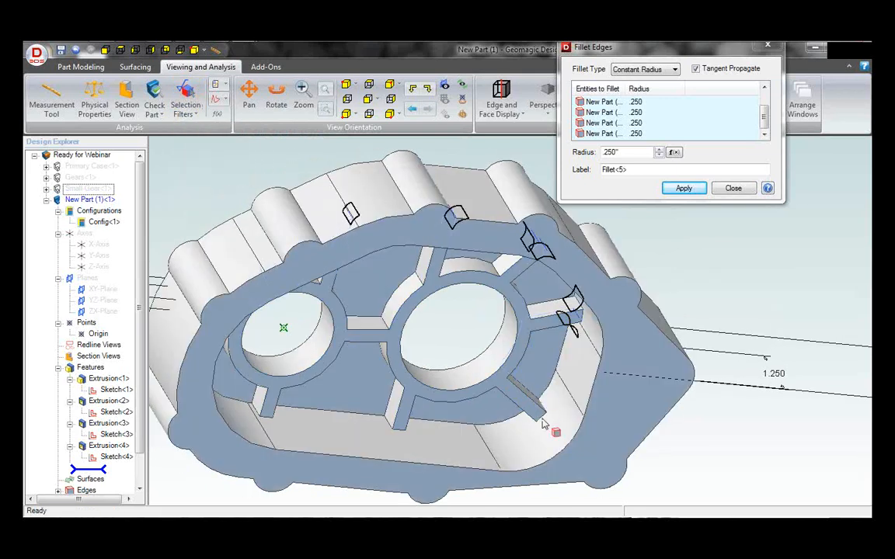
{"action": "scroll", "coordinate": [547, 412], "scroll_direction": "up", "scroll_amount": 5}
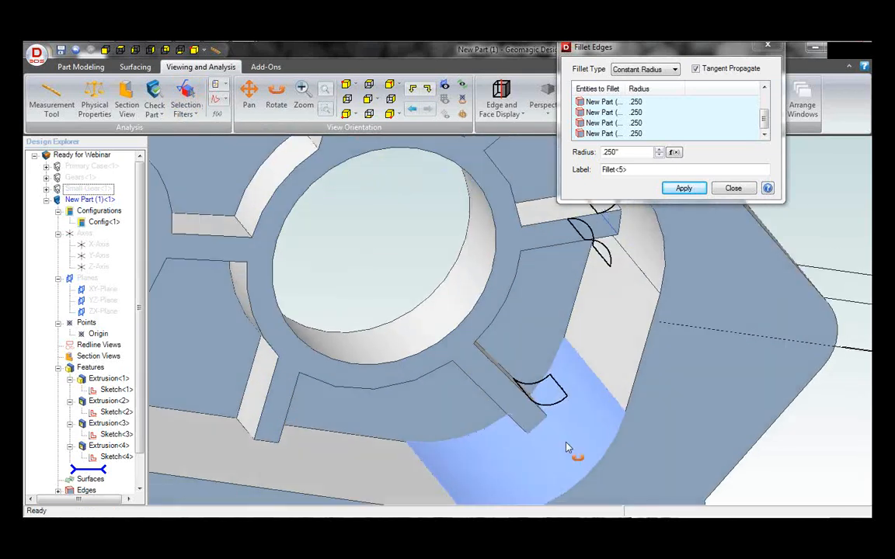
{"action": "middle_click_drag", "start_coordinate": [565, 458], "coordinate": [515, 470]}
{"action": "scroll", "coordinate": [616, 365], "scroll_direction": "down", "scroll_amount": 5}
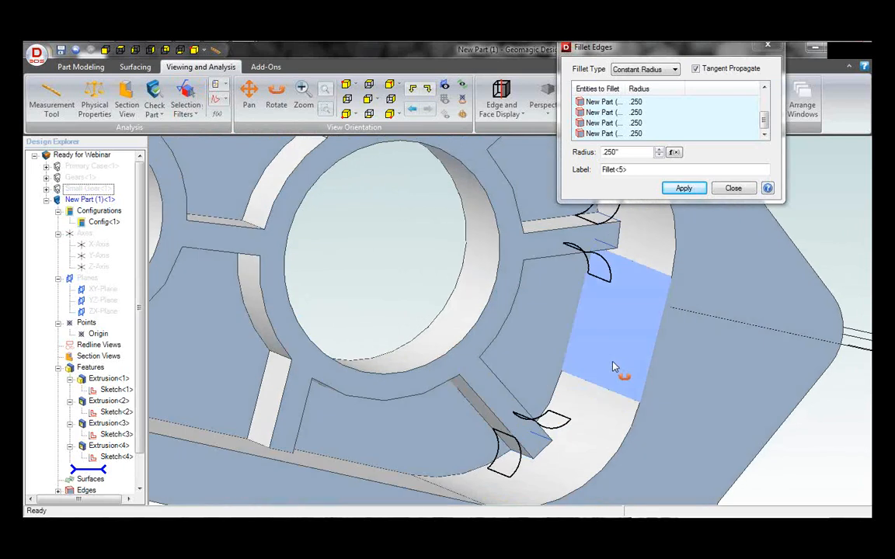
{"action": "middle_click_drag", "start_coordinate": [622, 441], "coordinate": [637, 411]}
{"action": "left_click", "coordinate": [684, 190]}
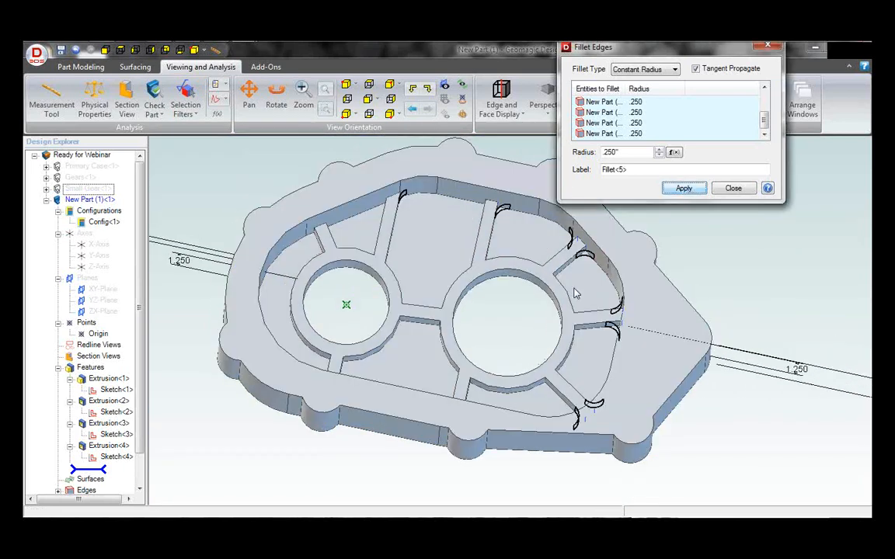
{"action": "left_click", "coordinate": [732, 188]}
{"action": "middle_click_drag", "start_coordinate": [693, 380], "coordinate": [423, 427]}
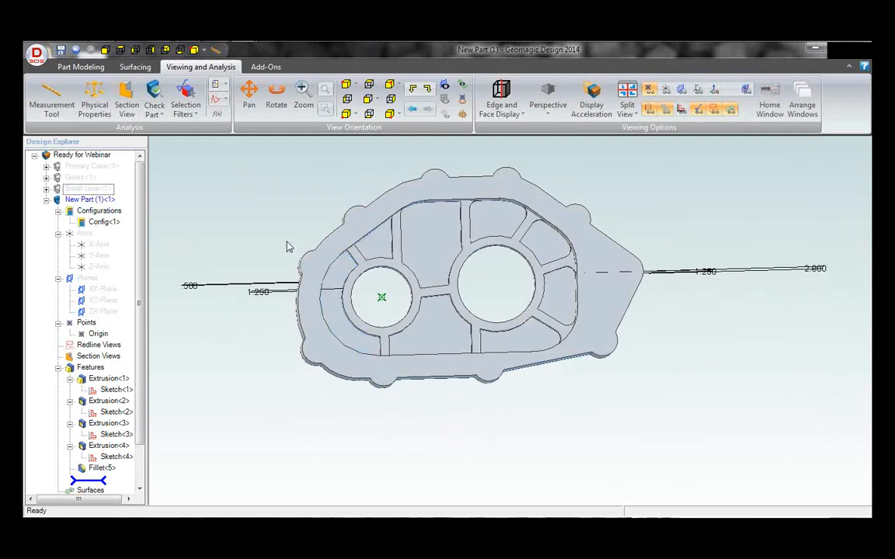
{"action": "middle_click_drag", "start_coordinate": [268, 225], "coordinate": [280, 184]}
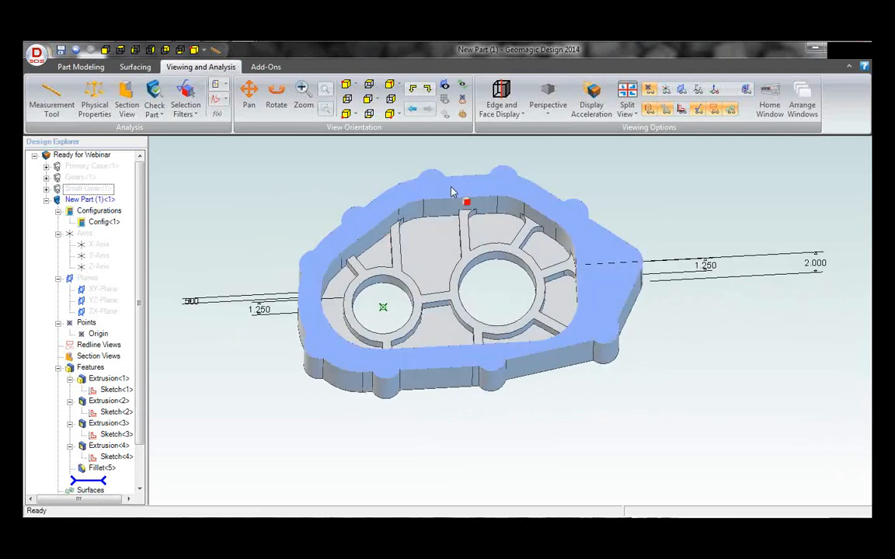
{"action": "middle_click_drag", "start_coordinate": [453, 192], "coordinate": [365, 271]}
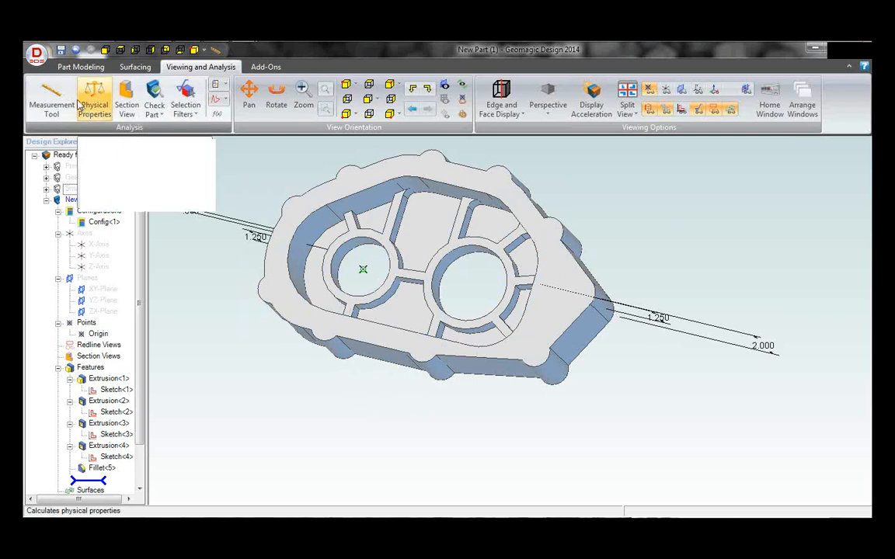
{"action": "left_click", "coordinate": [36, 54]}
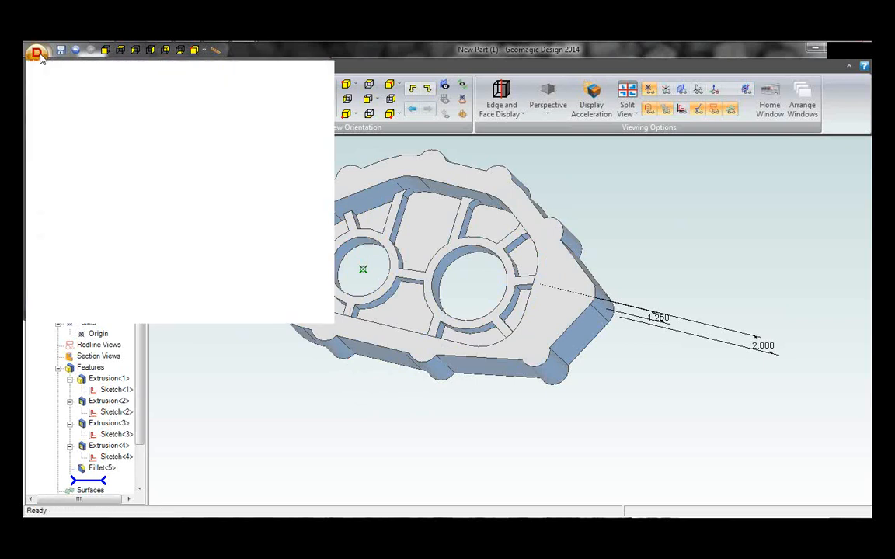
{"action": "mouse_move", "coordinate": [62, 77]}
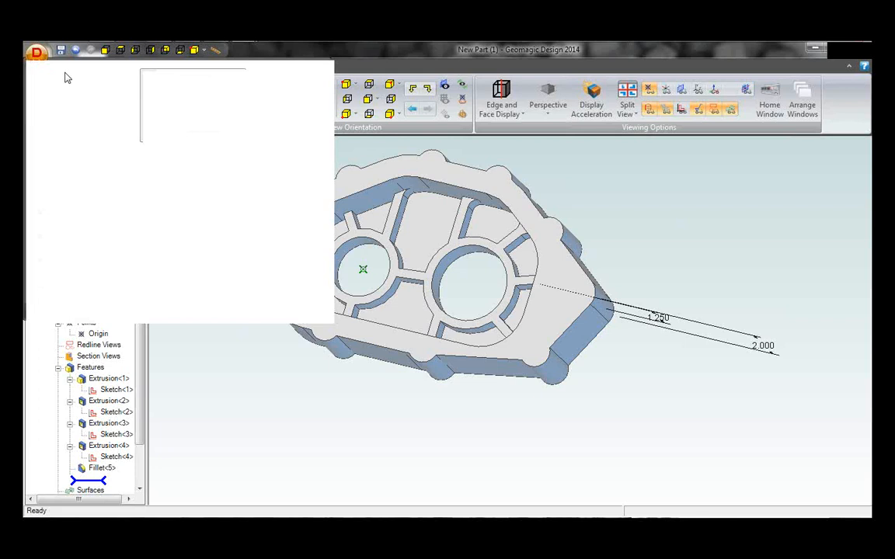
{"action": "left_click", "coordinate": [165, 85]}
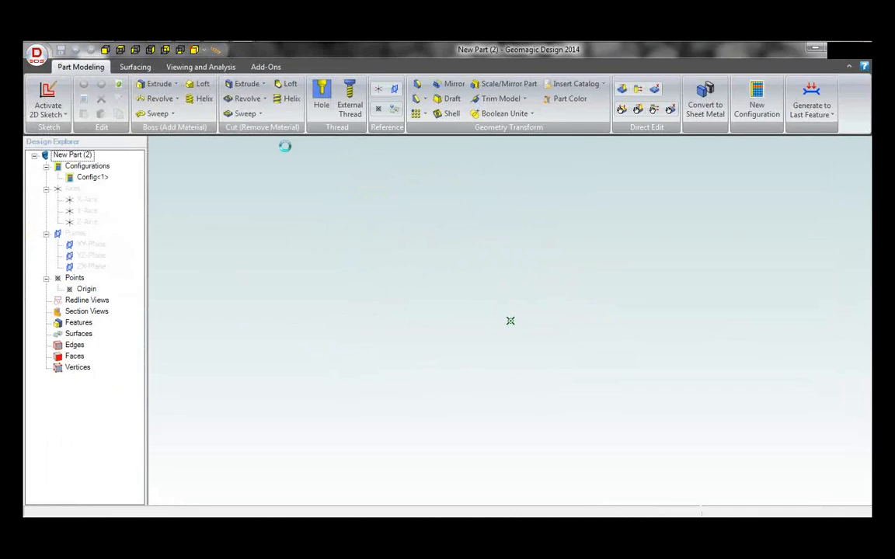
{"action": "left_click", "coordinate": [39, 54]}
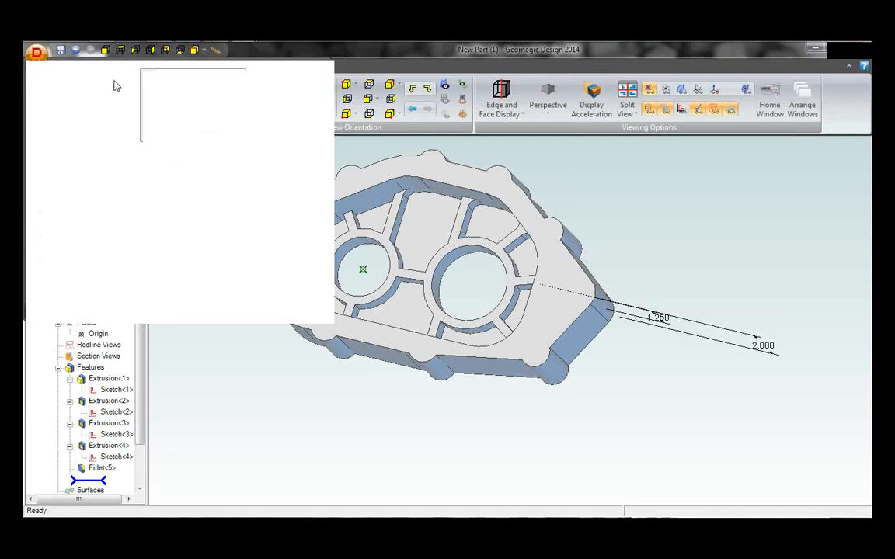
{"action": "left_click", "coordinate": [37, 56]}
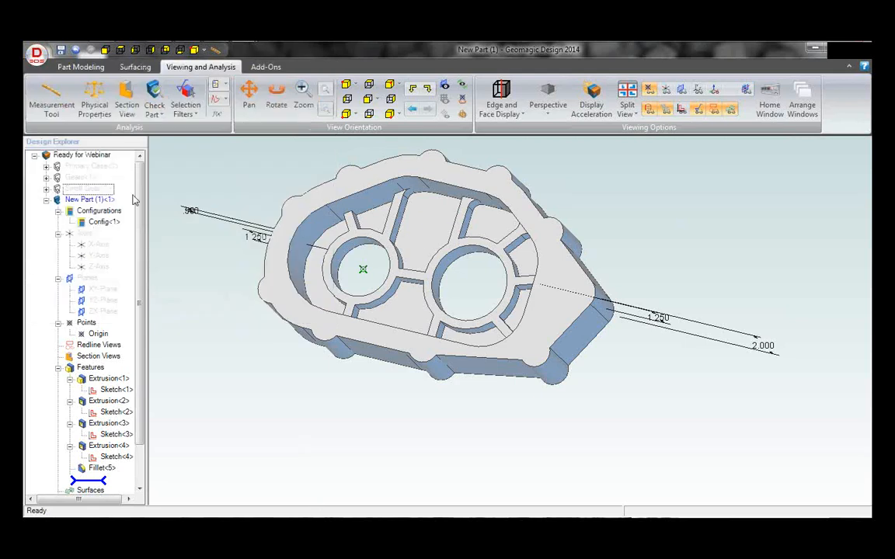
{"action": "left_click", "coordinate": [37, 56]}
{"action": "mouse_move", "coordinate": [60, 83]}
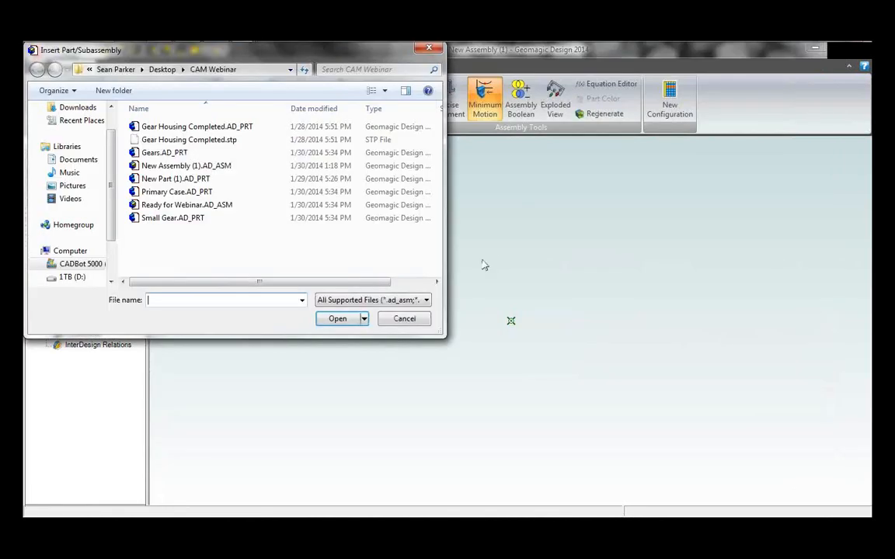
{"action": "left_click", "coordinate": [404, 318]}
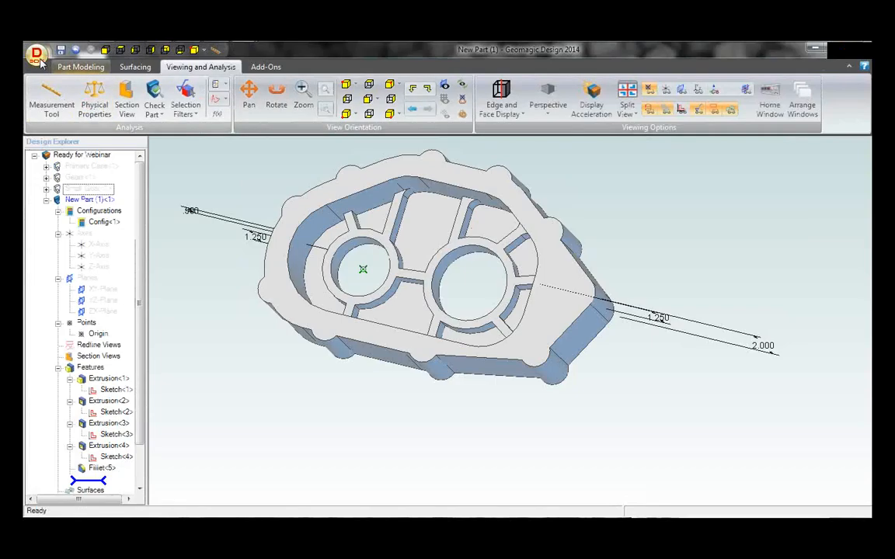
Start a new drawing of the cover part, opening the new sheet properties with the ANSI C template
{"action": "left_click", "coordinate": [37, 52]}
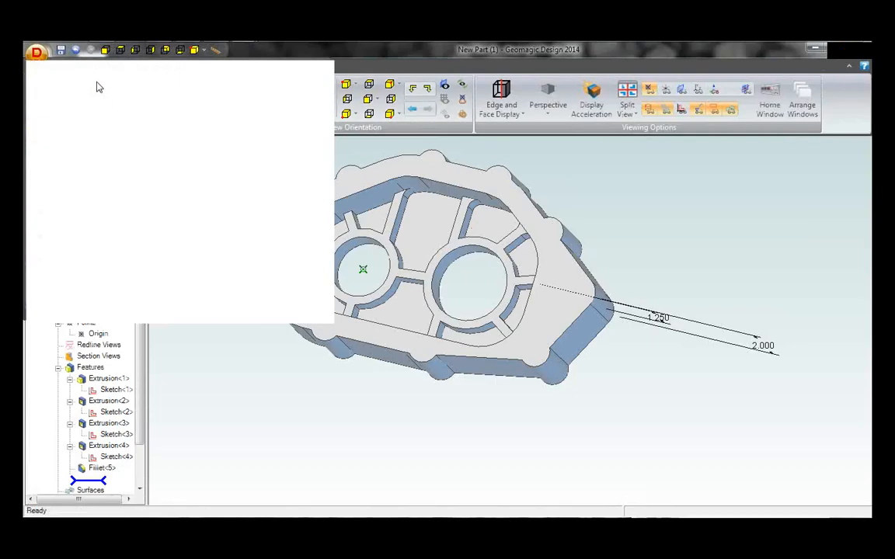
{"action": "left_click", "coordinate": [177, 124]}
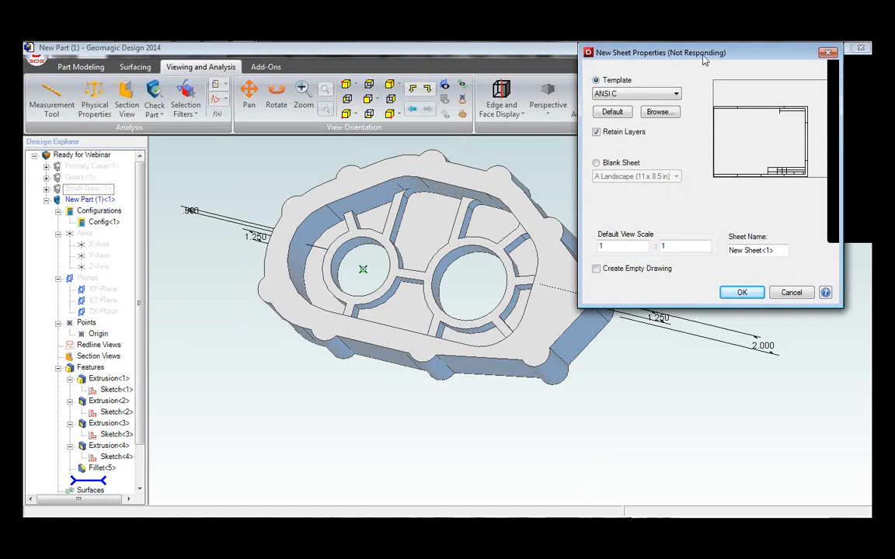
{"action": "left_click_drag", "start_coordinate": [670, 54], "coordinate": [568, 95]}
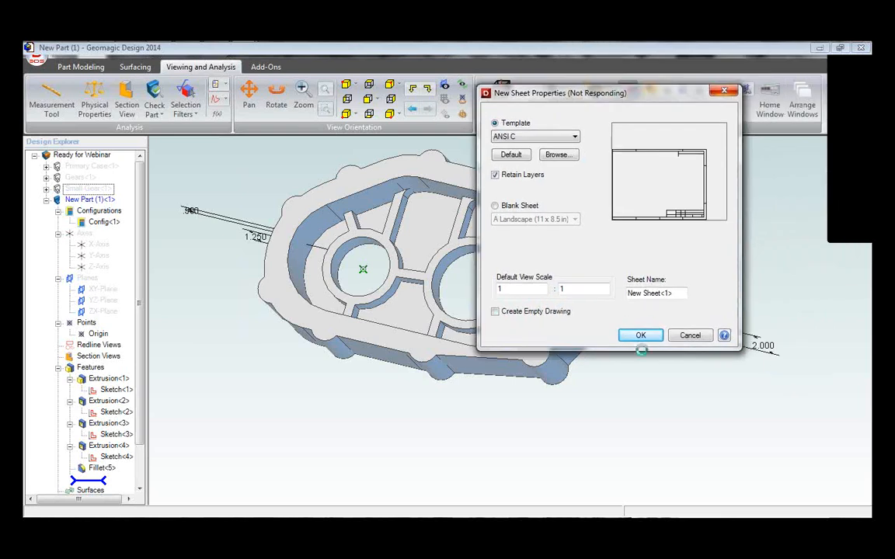
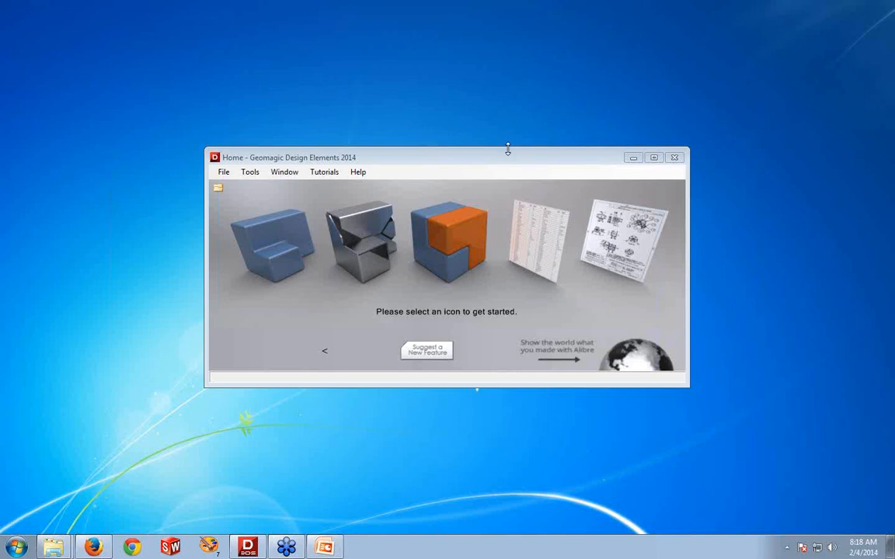
Open the recent part Gear Housing forCAM
{"action": "left_click", "coordinate": [214, 172]}
{"action": "left_click", "coordinate": [219, 173]}
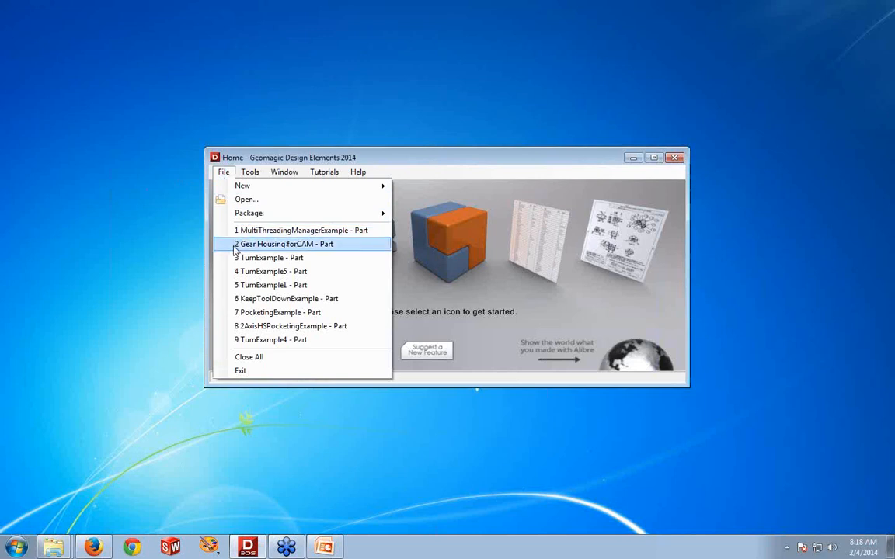
{"action": "left_click", "coordinate": [235, 244]}
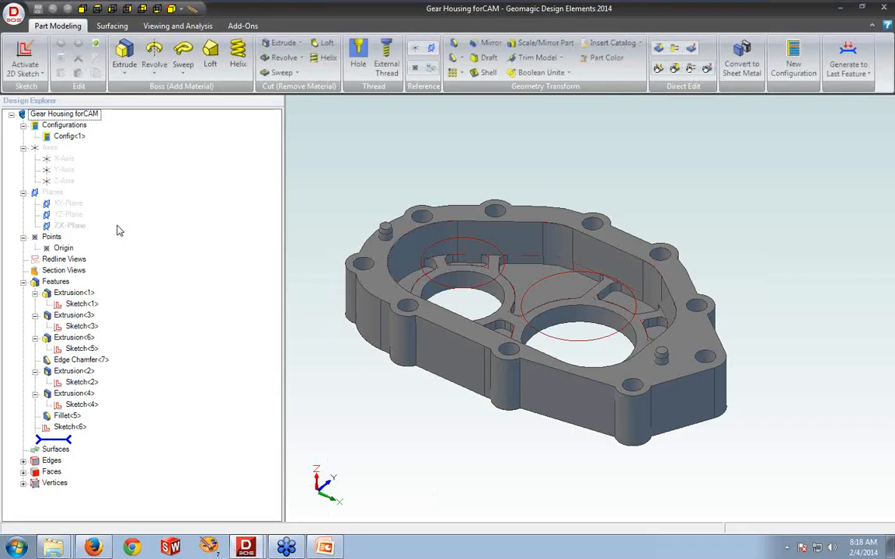
{"action": "mouse_move", "coordinate": [350, 165]}
{"action": "middle_mouse_down"}
{"action": "mouse_move", "coordinate": [341, 167]}
{"action": "mouse_move", "coordinate": [347, 152]}
{"action": "mouse_move", "coordinate": [353, 171]}
{"action": "middle_mouse_up"}
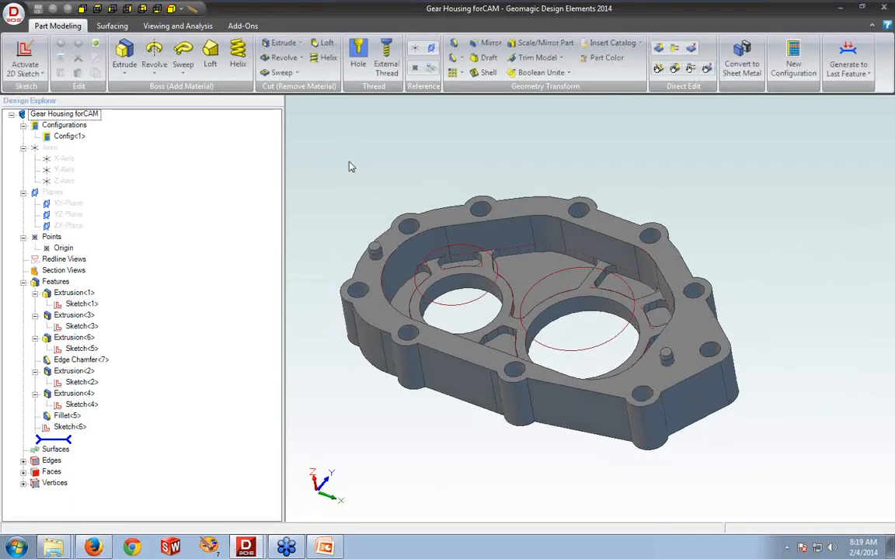
Load the MILL module of the VisualCAM 2014 add-on for the gear housing
{"action": "left_click", "coordinate": [240, 26]}
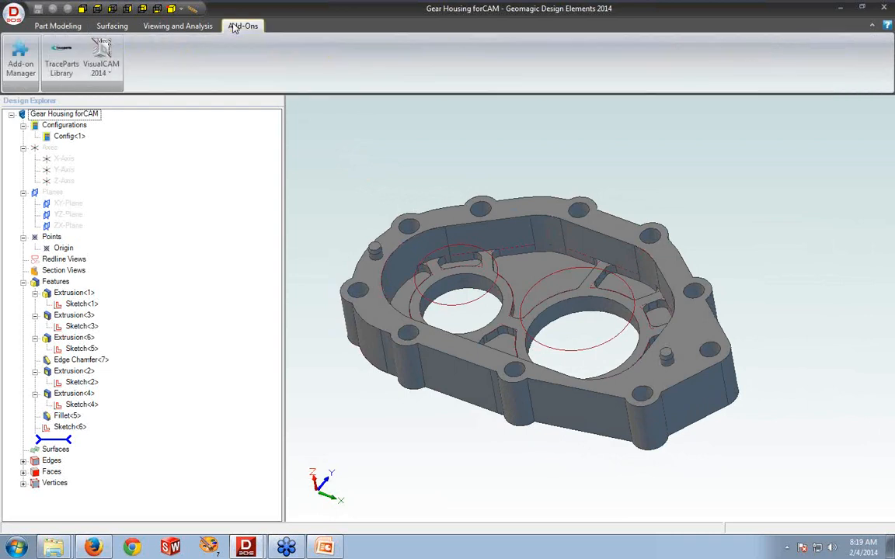
{"action": "left_click", "coordinate": [108, 71]}
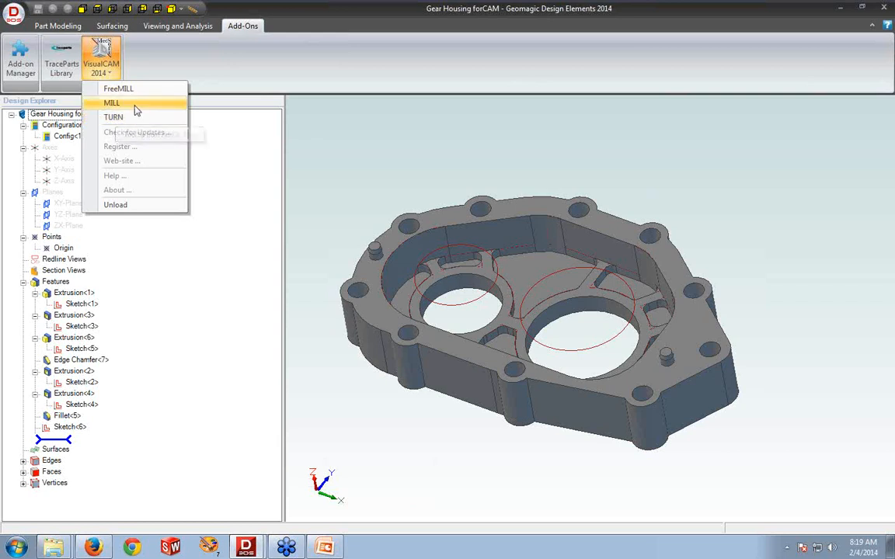
{"action": "left_click", "coordinate": [136, 109]}
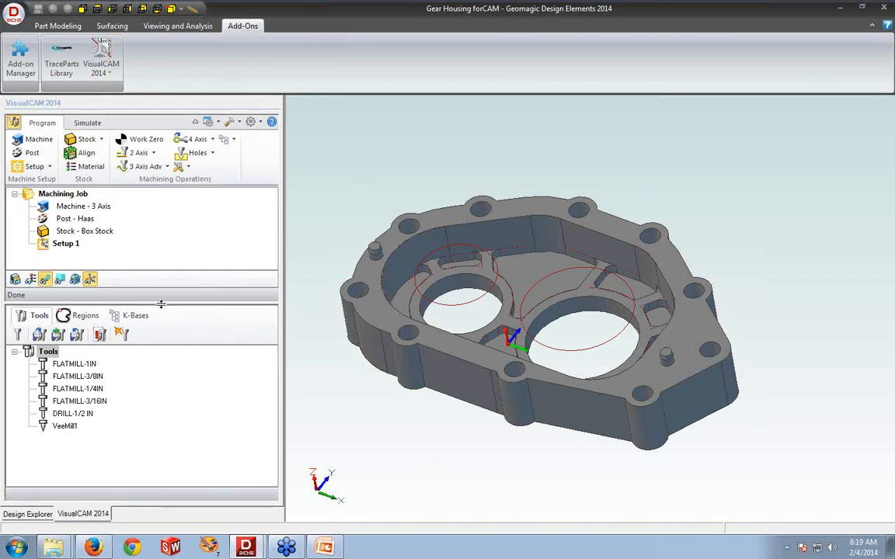
Review the part's design tree, then the machining regions, knowledge bases and tools stored in the VisualCAM job
{"action": "left_click", "coordinate": [28, 514]}
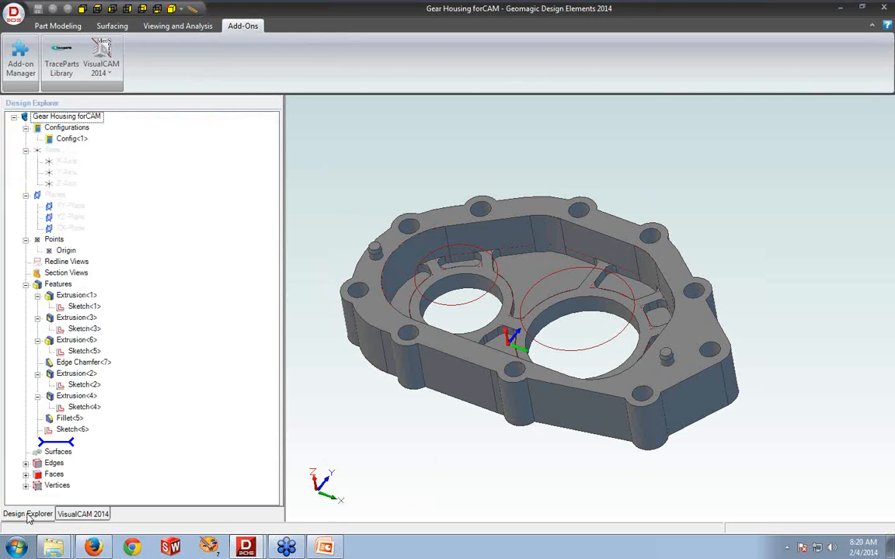
{"action": "left_click", "coordinate": [82, 515]}
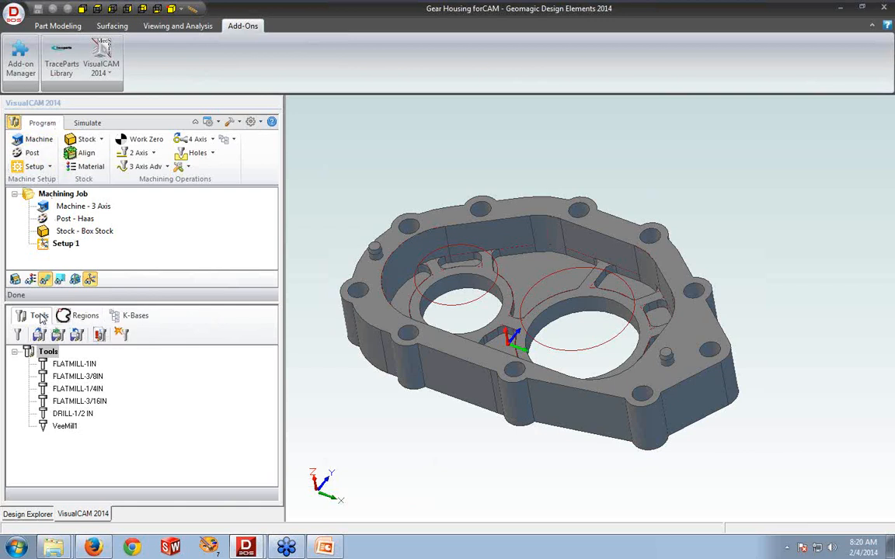
{"action": "left_click", "coordinate": [69, 315]}
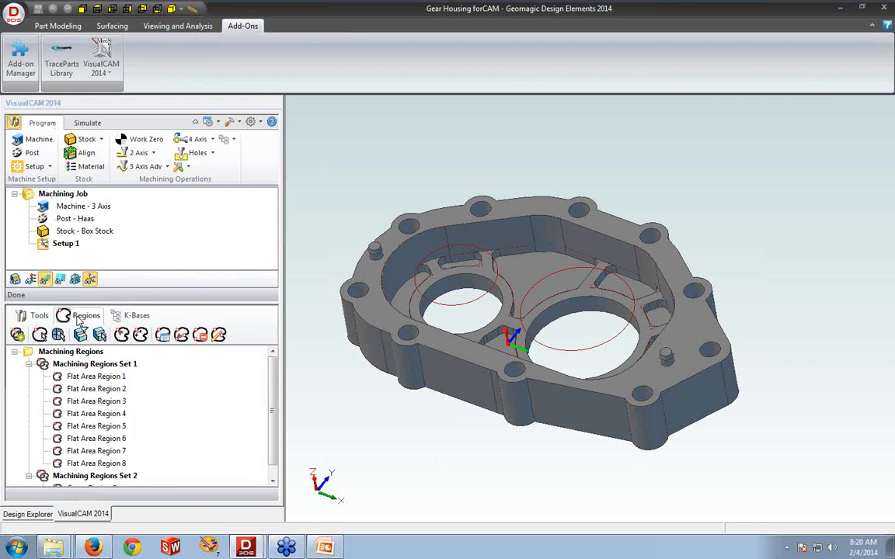
{"action": "left_click", "coordinate": [118, 317]}
{"action": "left_click", "coordinate": [35, 316]}
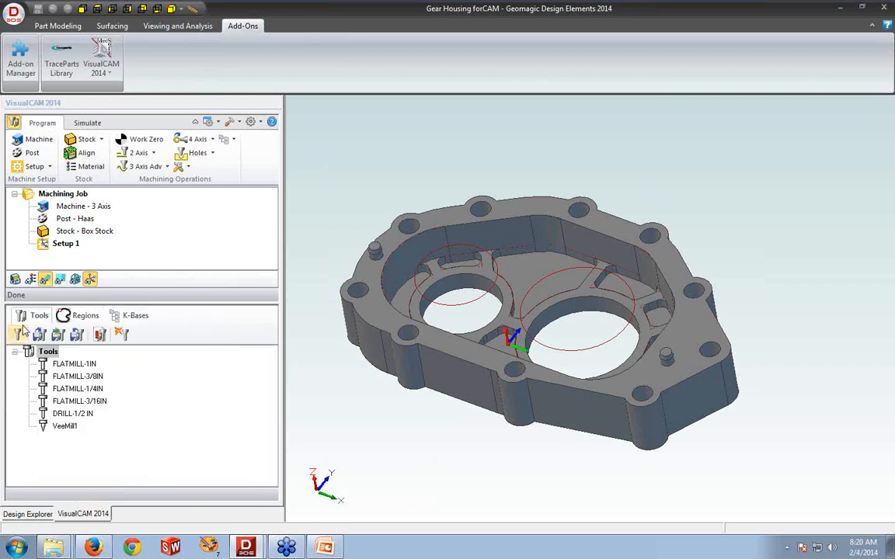
Open tool creation and examine the available milling tool types, from ball and flat mills to face, dovetail, fillet and user-defined mills
{"action": "left_click", "coordinate": [22, 334]}
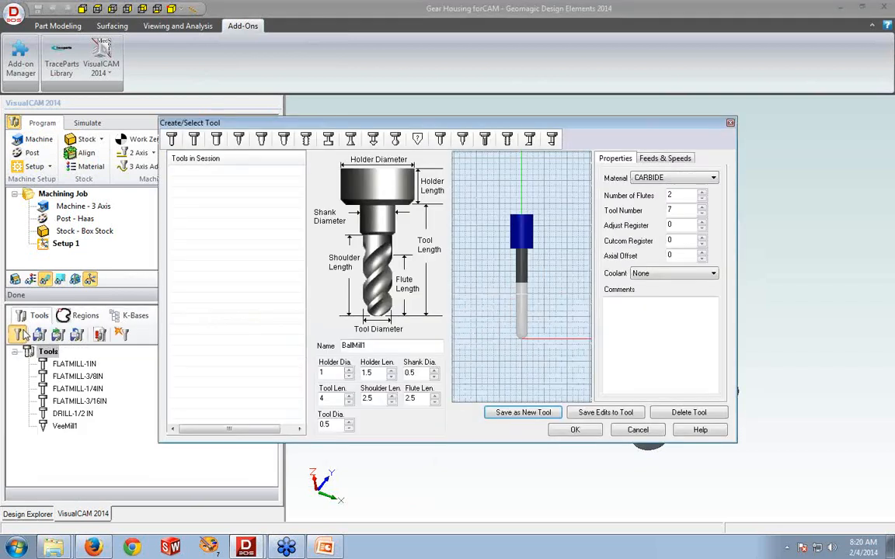
{"action": "left_click", "coordinate": [194, 139]}
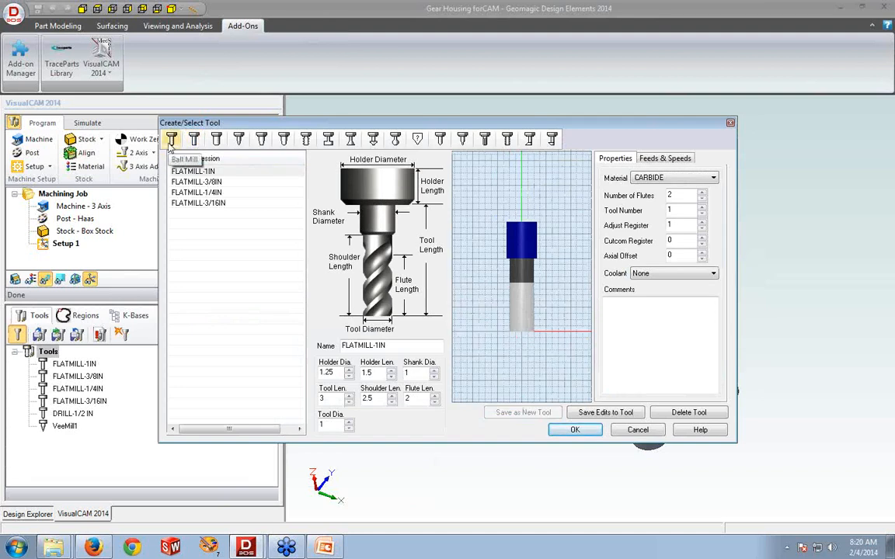
{"action": "left_click", "coordinate": [171, 140]}
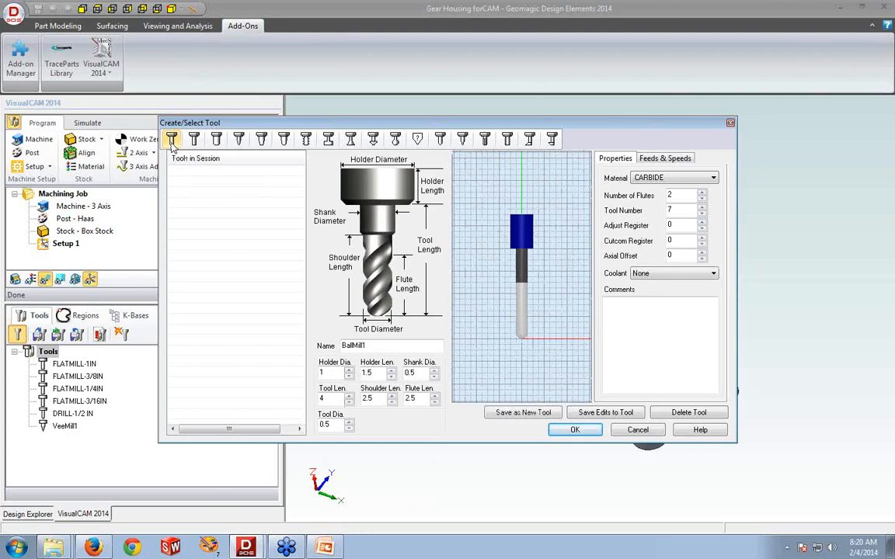
{"action": "left_click", "coordinate": [194, 141]}
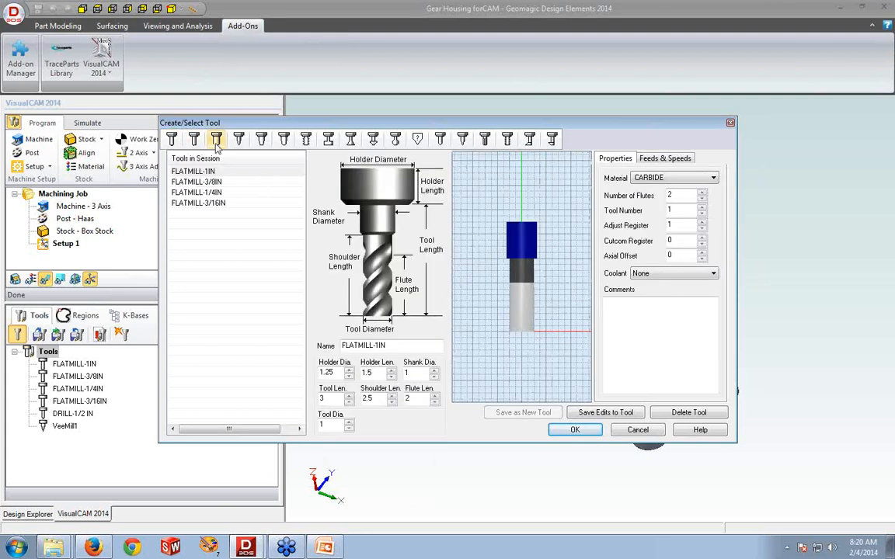
{"action": "left_click", "coordinate": [216, 142]}
{"action": "left_click", "coordinate": [261, 144]}
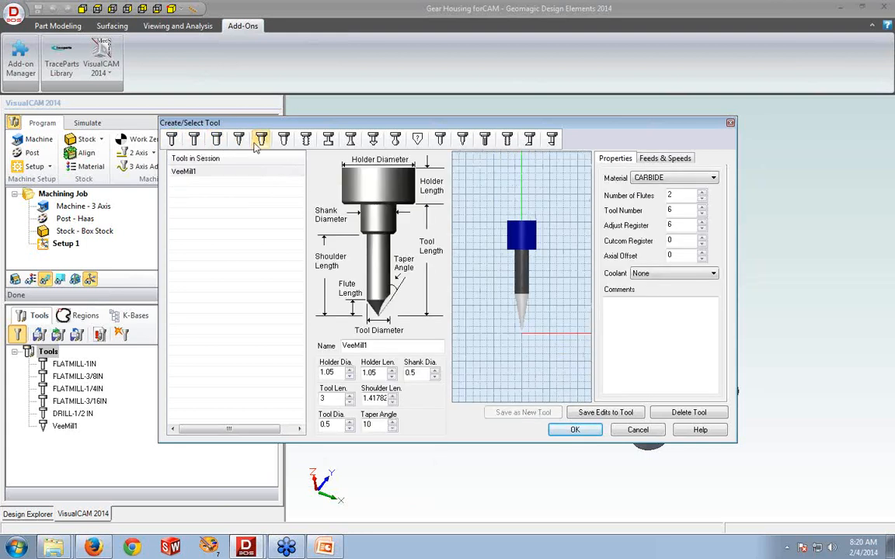
{"action": "left_click", "coordinate": [284, 140]}
{"action": "left_click", "coordinate": [306, 140]}
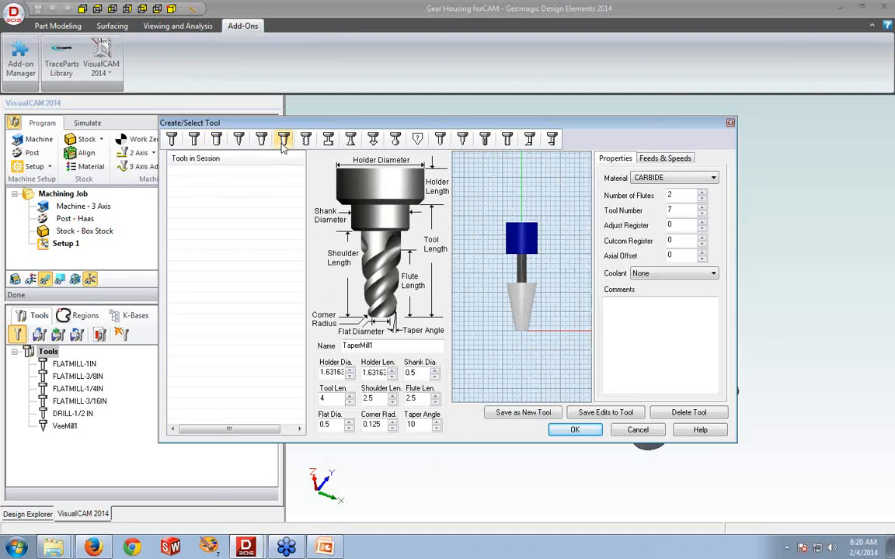
{"action": "left_click", "coordinate": [328, 140]}
{"action": "left_click", "coordinate": [350, 140]}
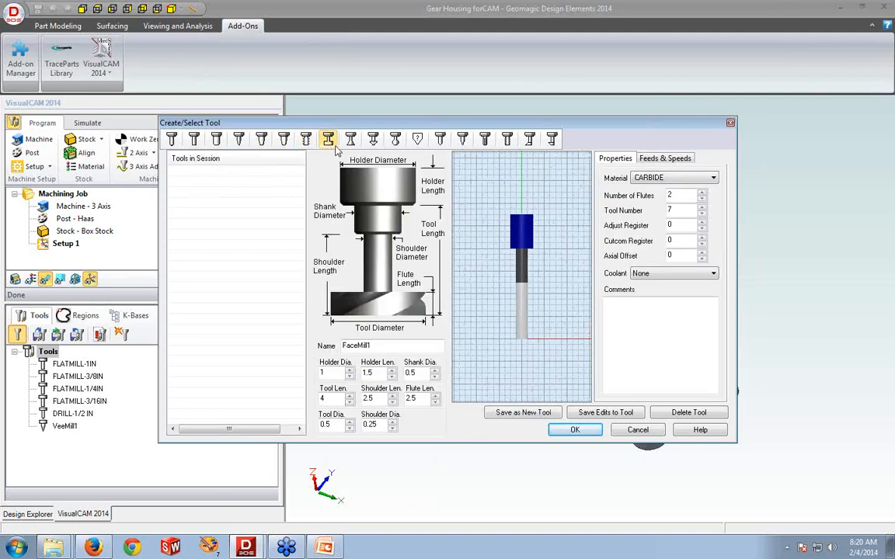
{"action": "left_click", "coordinate": [373, 140]}
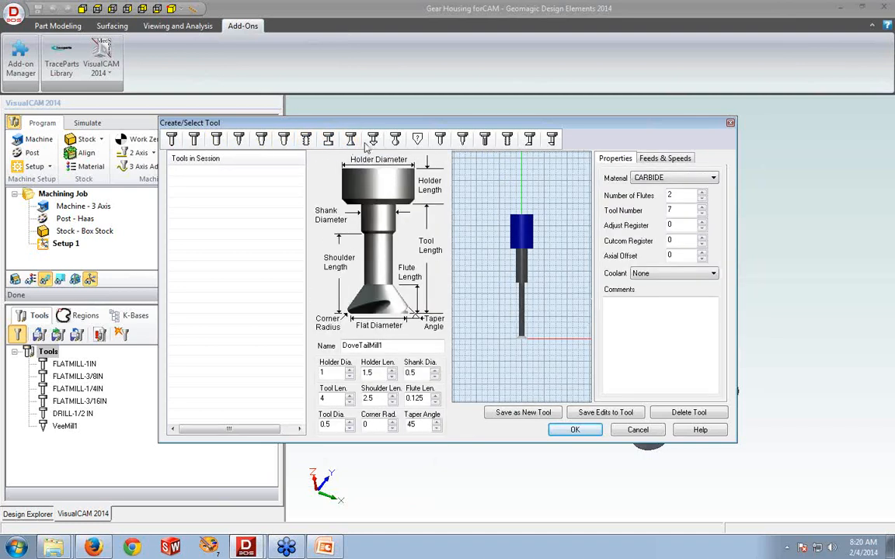
{"action": "left_click", "coordinate": [373, 140]}
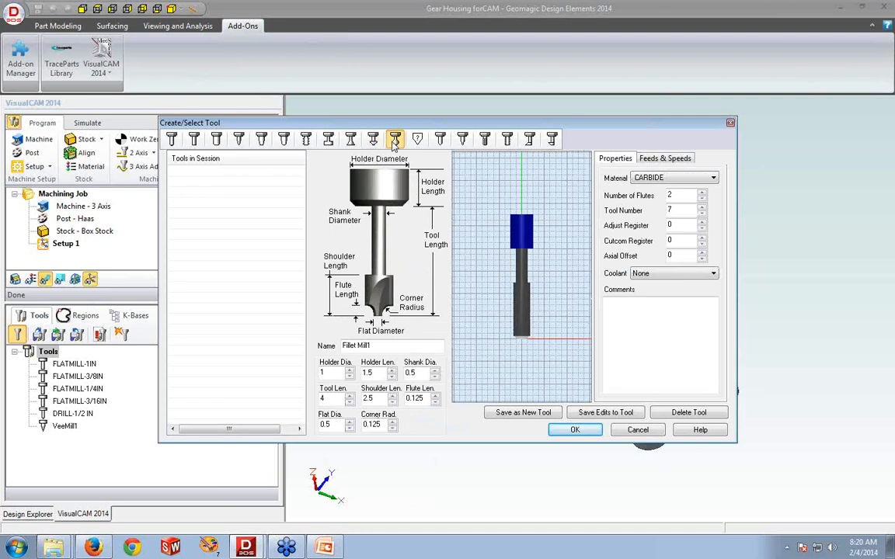
{"action": "left_click", "coordinate": [417, 140]}
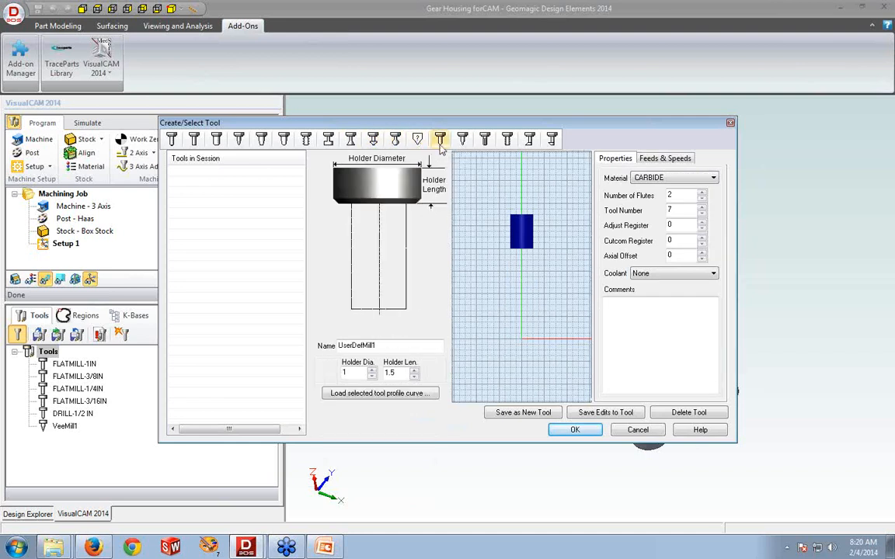
Examine the hole-making tool types, from the standard drill through to the reverse bore tool
{"action": "left_click", "coordinate": [439, 140]}
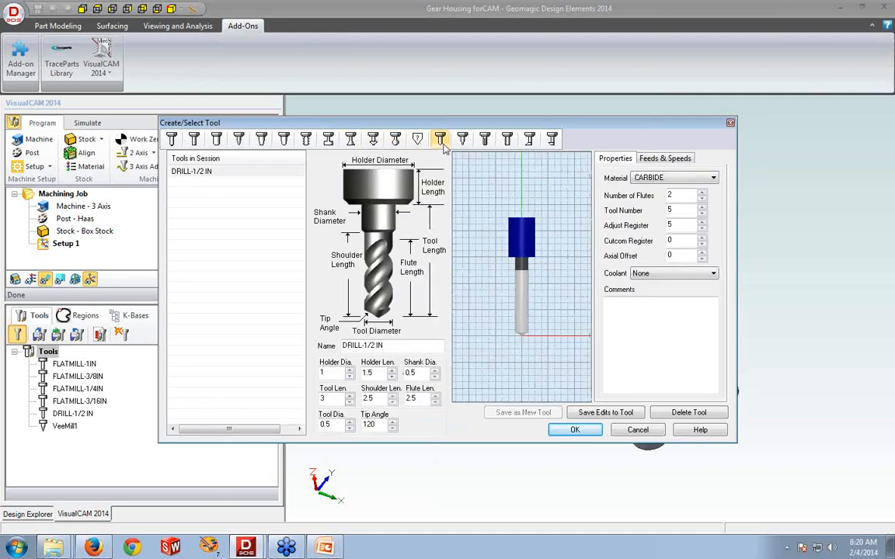
{"action": "left_click", "coordinate": [462, 140]}
{"action": "left_click", "coordinate": [484, 140]}
{"action": "left_click", "coordinate": [508, 142]}
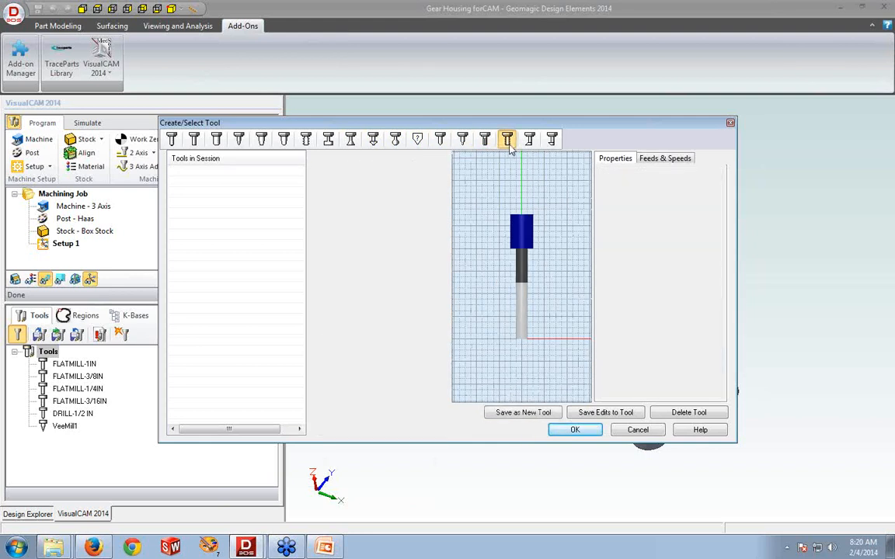
{"action": "left_click", "coordinate": [530, 142]}
{"action": "left_click", "coordinate": [553, 143]}
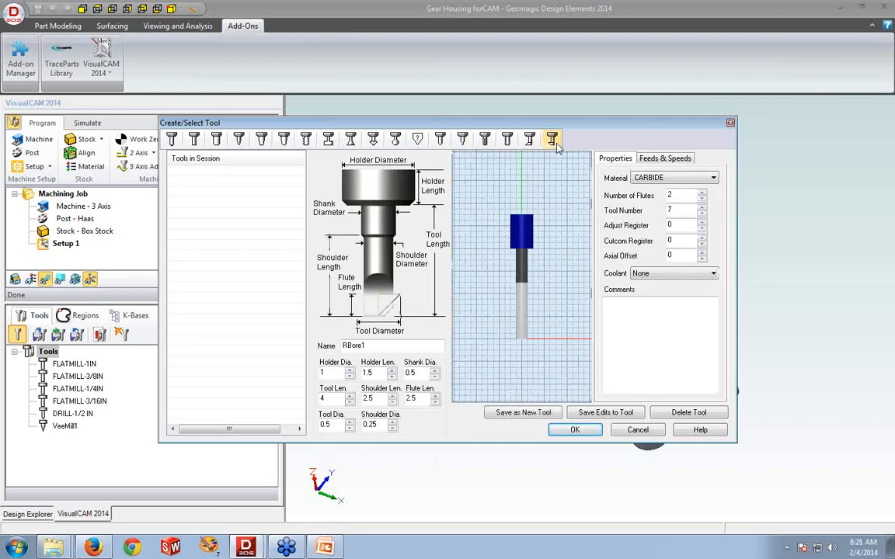
Review the FLATMILL-1IN feeds and speeds and the table's stock and tool material options, then leave tool creation without changes
{"action": "left_click", "coordinate": [173, 139]}
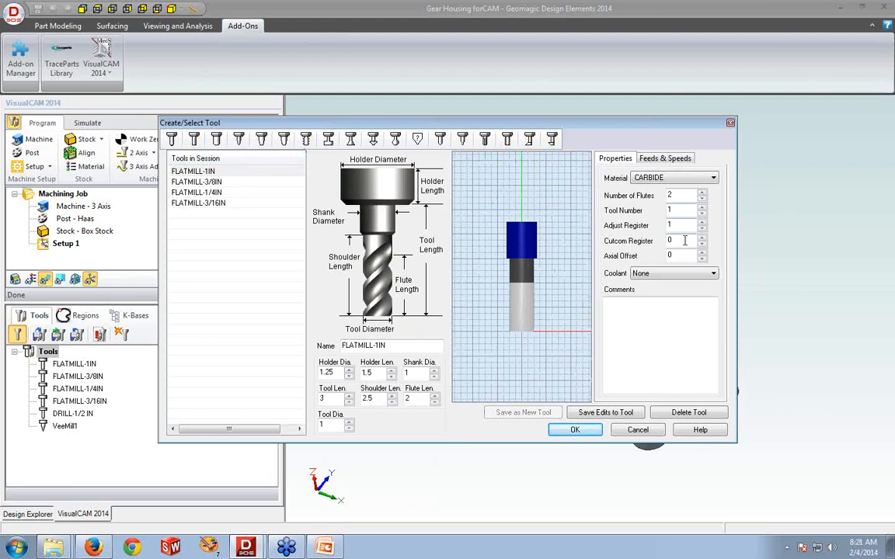
{"action": "left_click", "coordinate": [657, 158]}
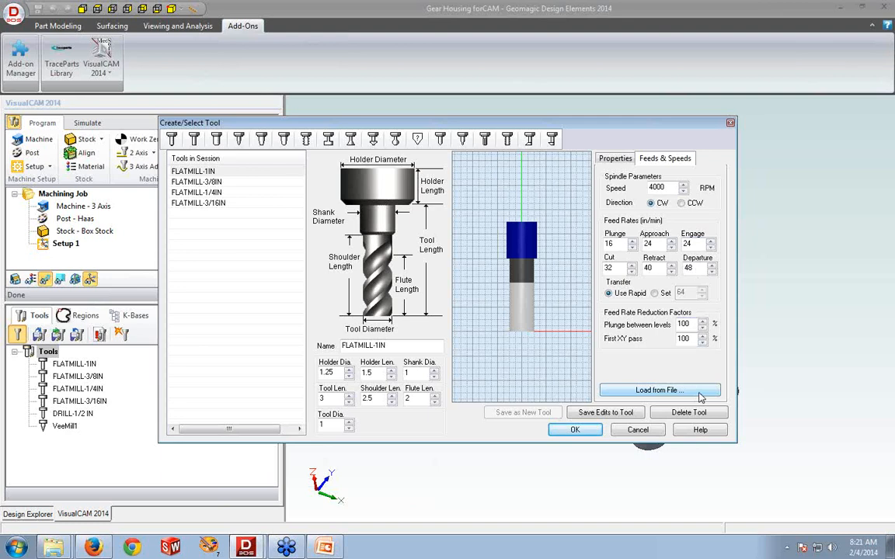
{"action": "left_click", "coordinate": [700, 397]}
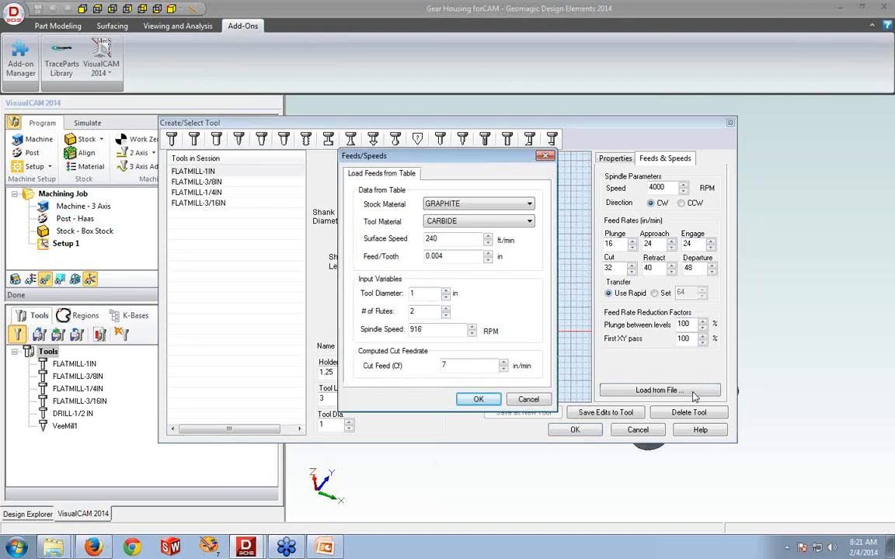
{"action": "left_click", "coordinate": [529, 205]}
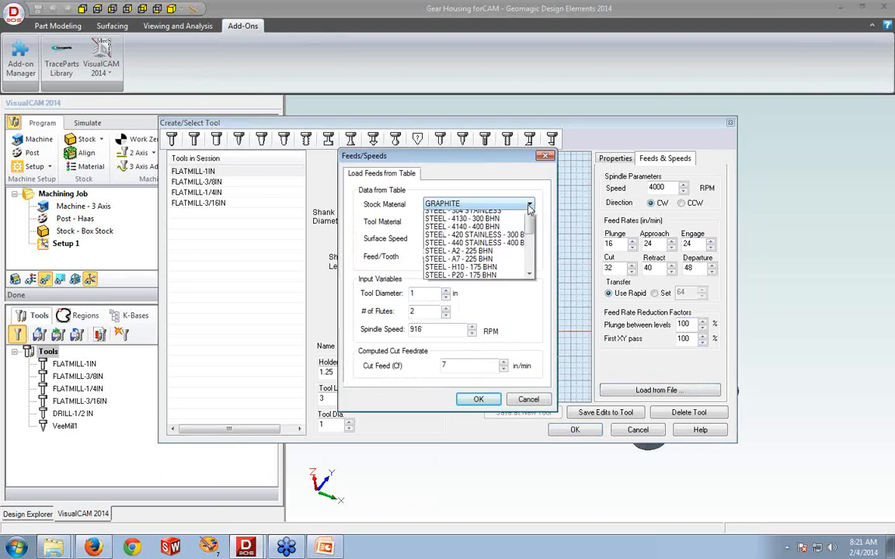
{"action": "left_click", "coordinate": [529, 207]}
{"action": "left_click", "coordinate": [529, 221]}
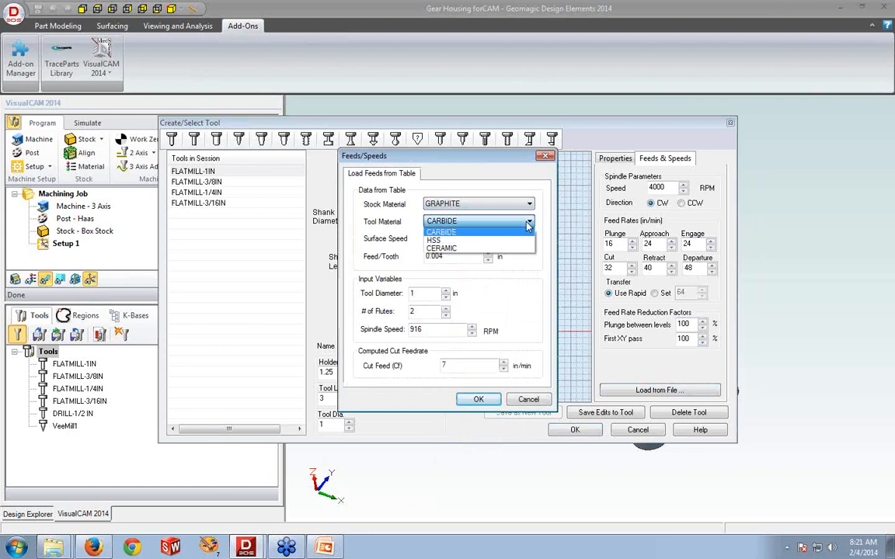
{"action": "left_click", "coordinate": [529, 222]}
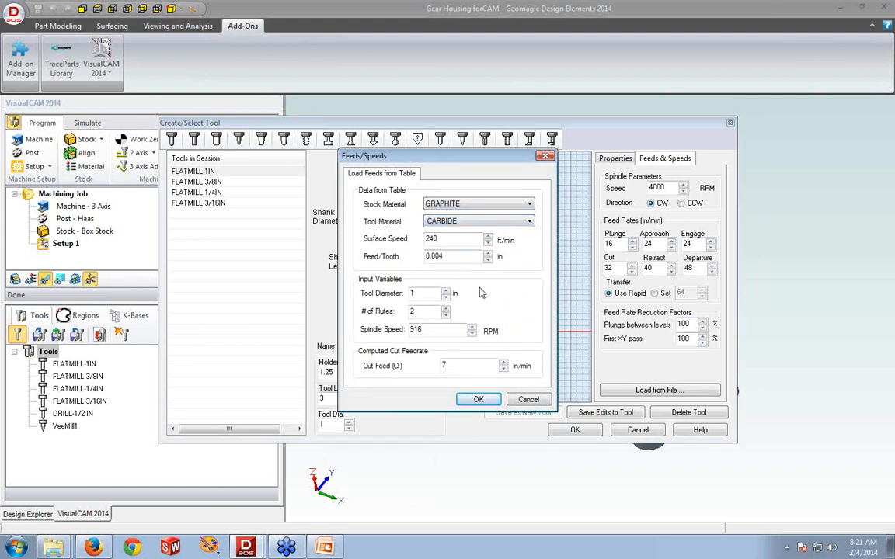
{"action": "left_click", "coordinate": [528, 399]}
{"action": "left_click", "coordinate": [638, 430]}
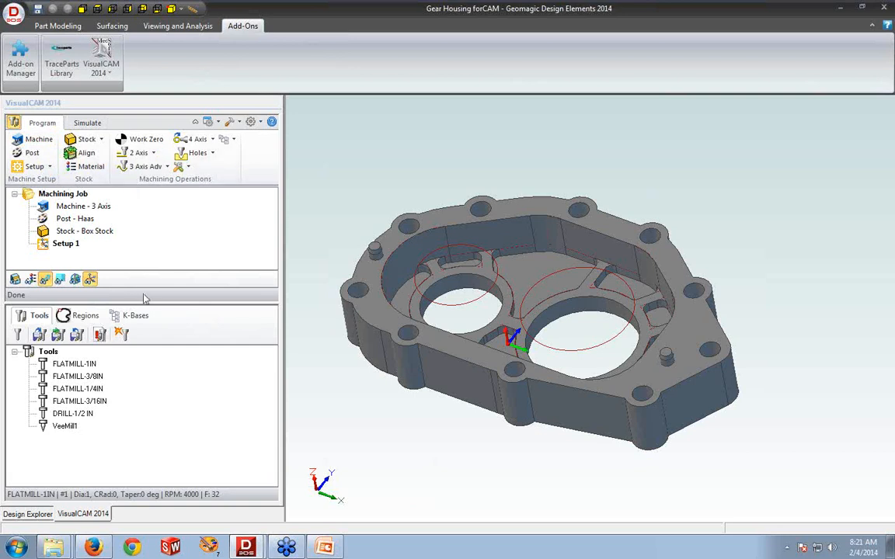
Enlarge the machining job list, then open the machine tool setup and try aligning its coordinate system to the housing's upper rim face
{"action": "left_click_drag", "start_coordinate": [145, 301], "coordinate": [143, 362]}
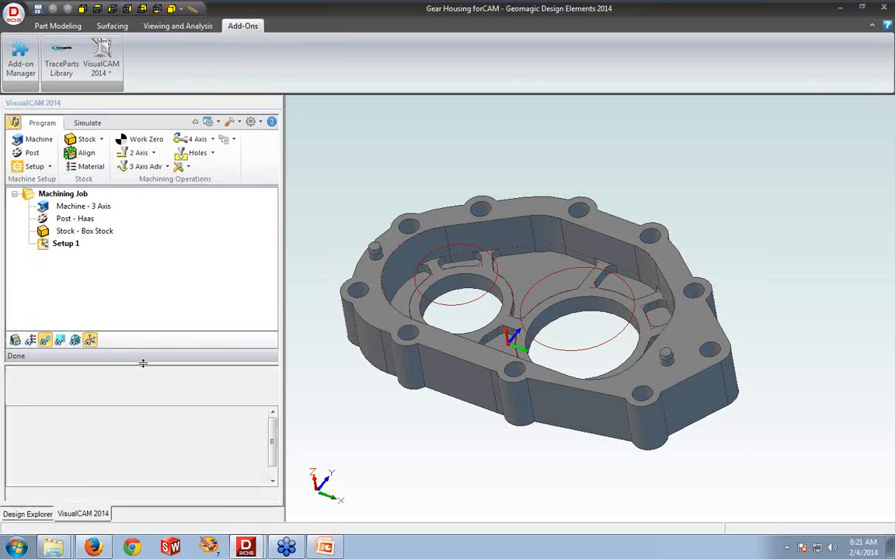
{"action": "left_click", "coordinate": [40, 140]}
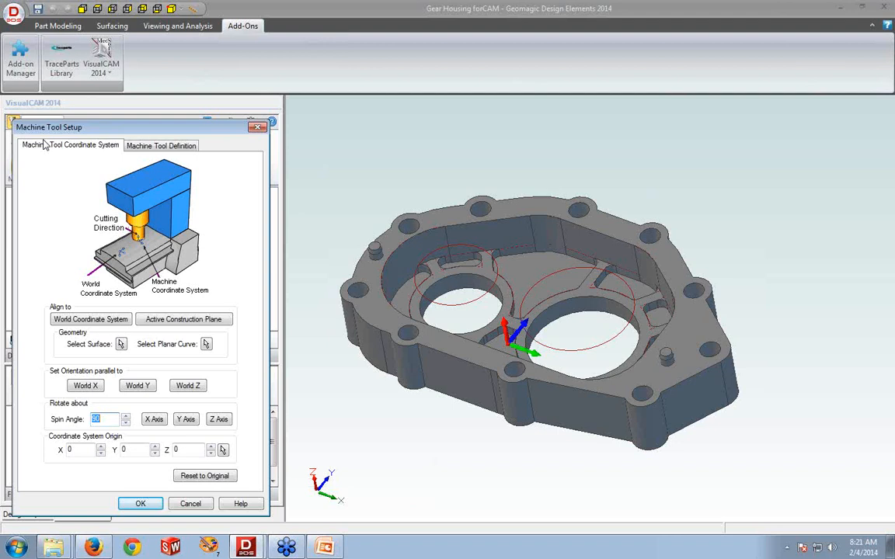
{"action": "middle_click_drag", "start_coordinate": [530, 318], "coordinate": [576, 343]}
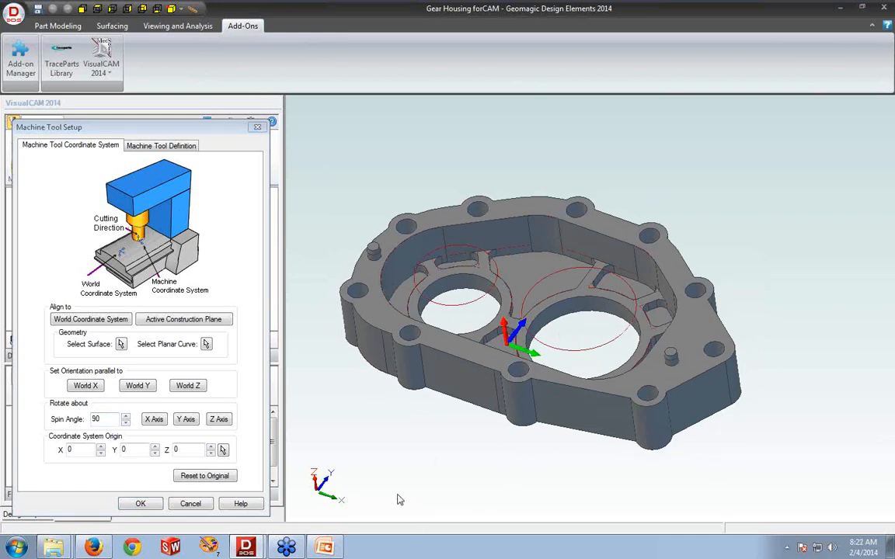
{"action": "left_click", "coordinate": [120, 344]}
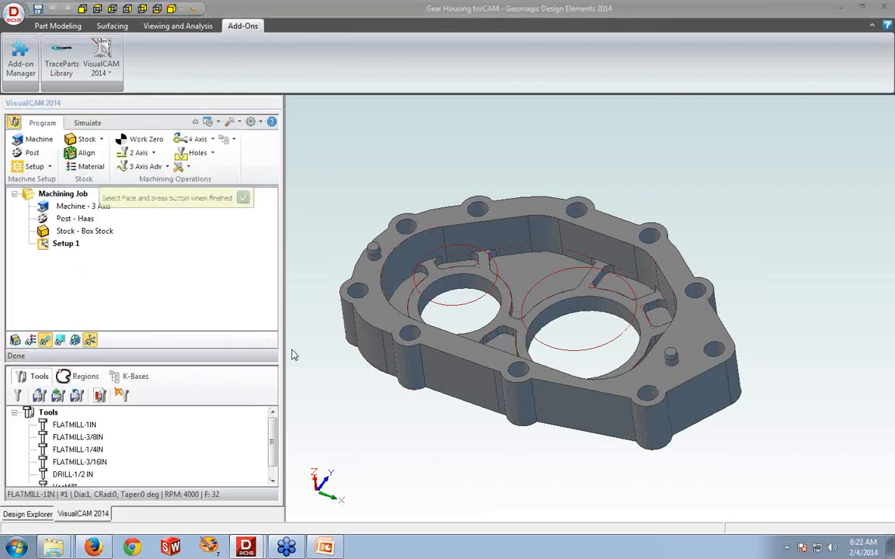
{"action": "left_click", "coordinate": [390, 323]}
{"action": "left_click", "coordinate": [243, 198]}
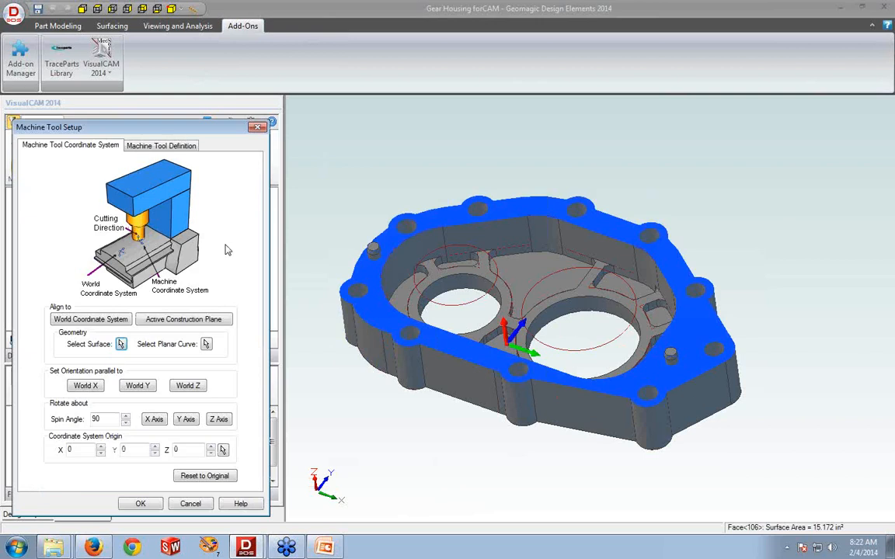
{"action": "left_click", "coordinate": [306, 264]}
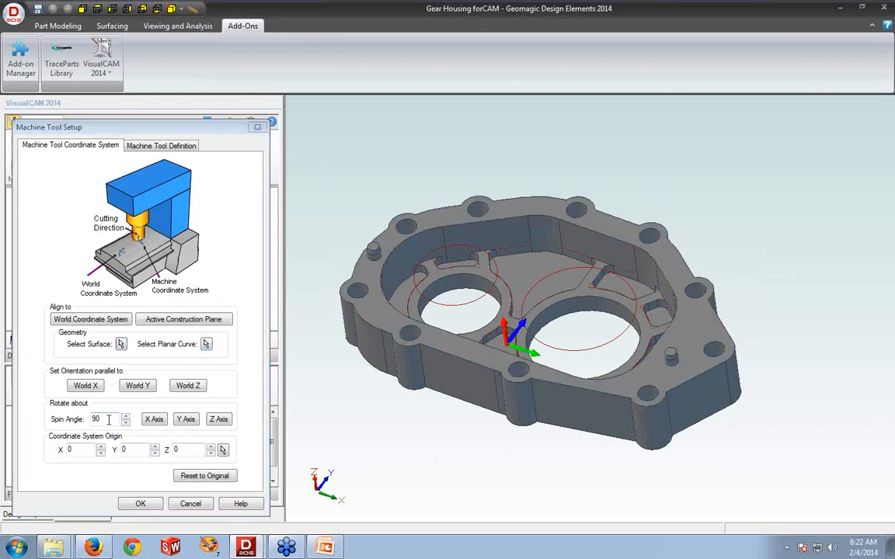
Try a 90-degree spin of the machine coordinate system about the X axis, then align it to the World Coordinate System
{"action": "left_click", "coordinate": [83, 419]}
{"action": "left_click", "coordinate": [154, 421]}
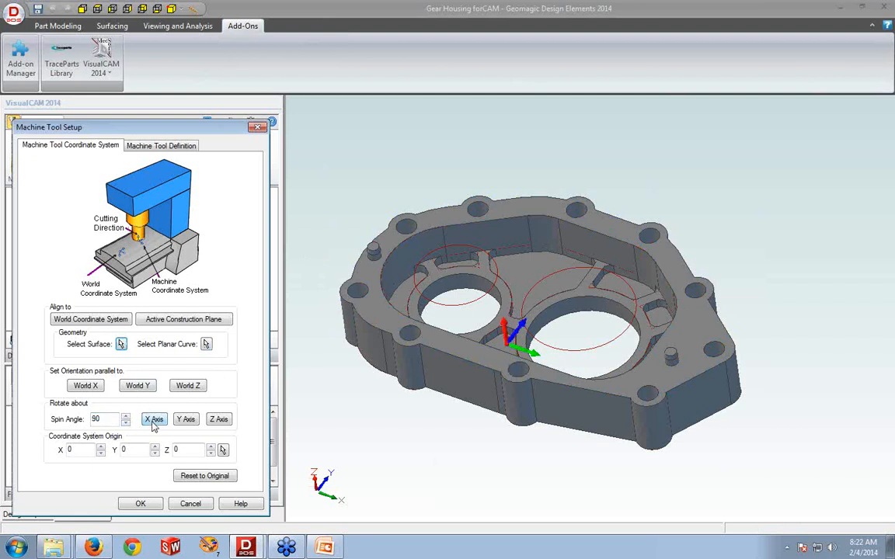
{"action": "left_click", "coordinate": [99, 321]}
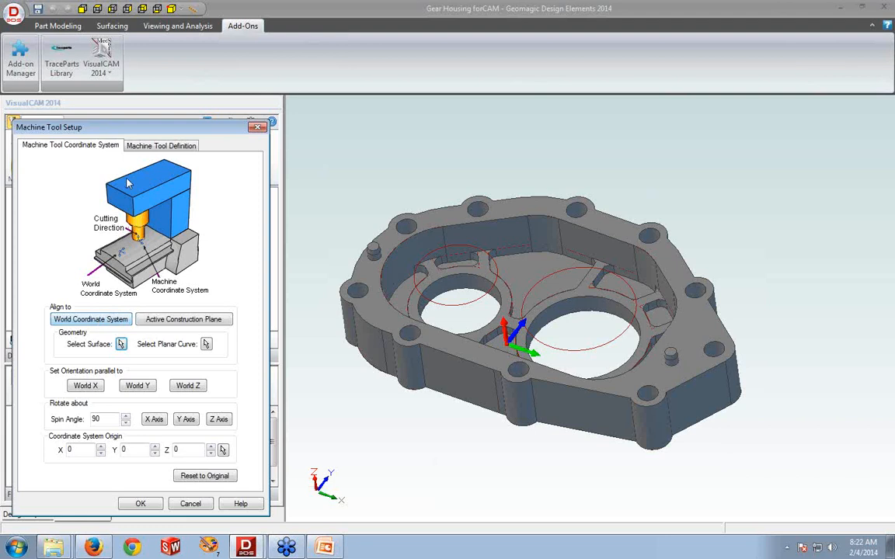
Define the machine tool manually as a 3 Axis machine and accept the machine tool setup
{"action": "left_click", "coordinate": [136, 150]}
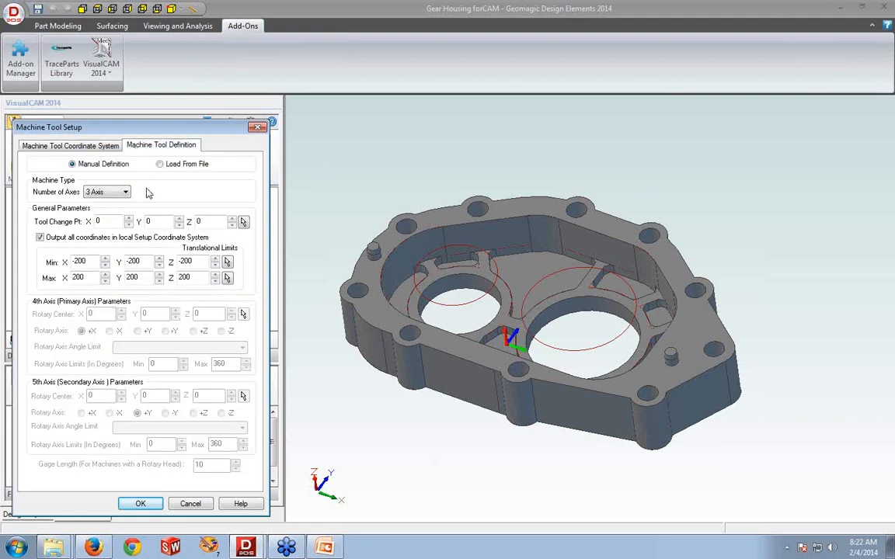
{"action": "left_click", "coordinate": [123, 193]}
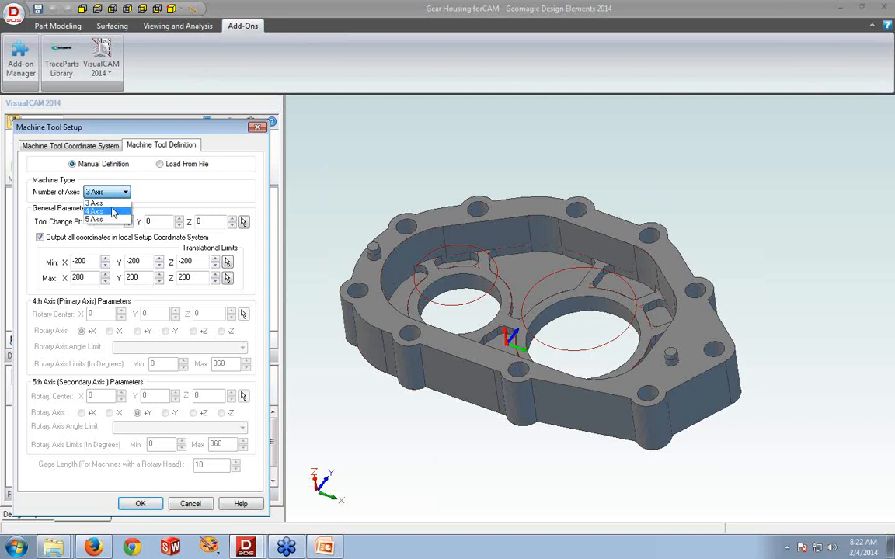
{"action": "left_click", "coordinate": [110, 205]}
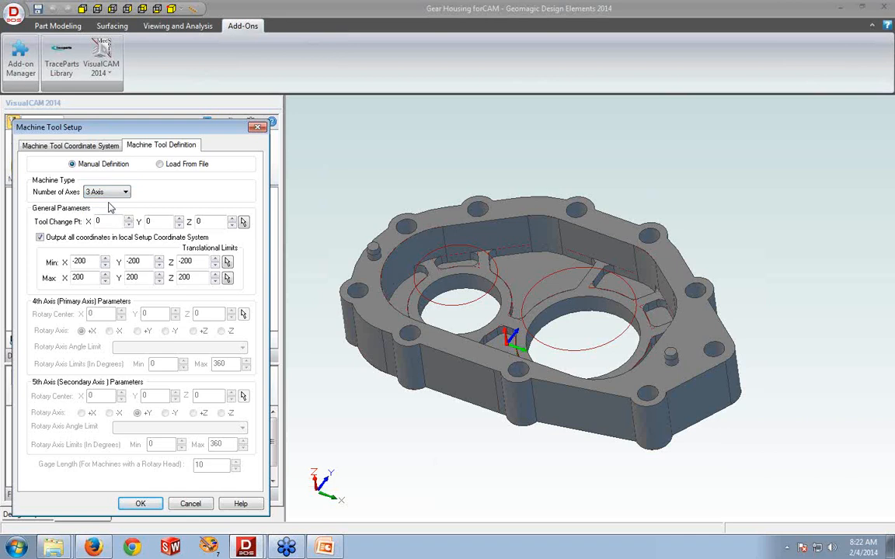
{"action": "left_click", "coordinate": [137, 504]}
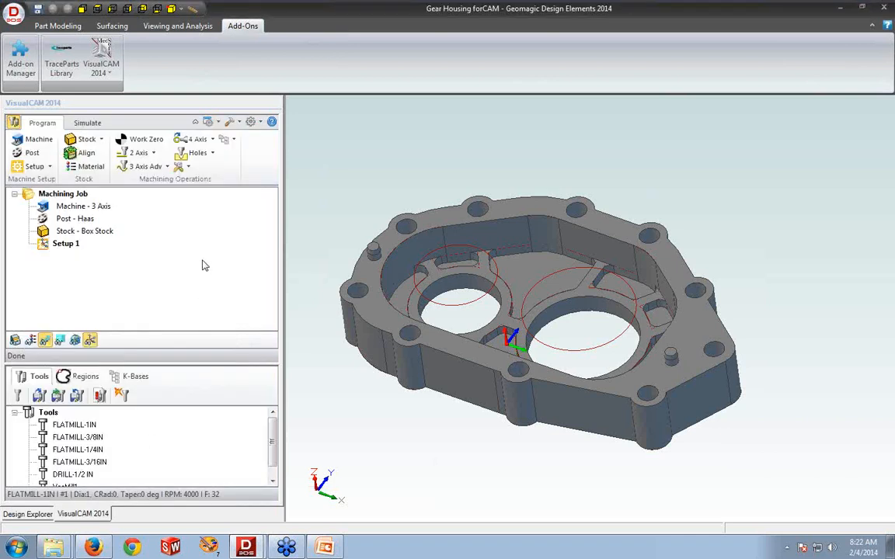
Open the post-processor options and browse the available post processors, keeping Haas as the current one
{"action": "left_click", "coordinate": [33, 153]}
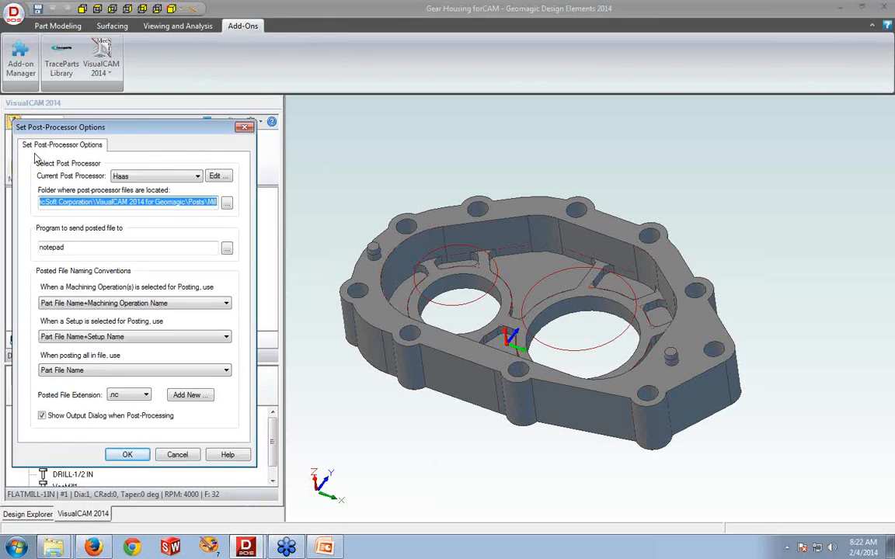
{"action": "left_click", "coordinate": [197, 176]}
{"action": "left_click_drag", "start_coordinate": [197, 297], "coordinate": [196, 219]}
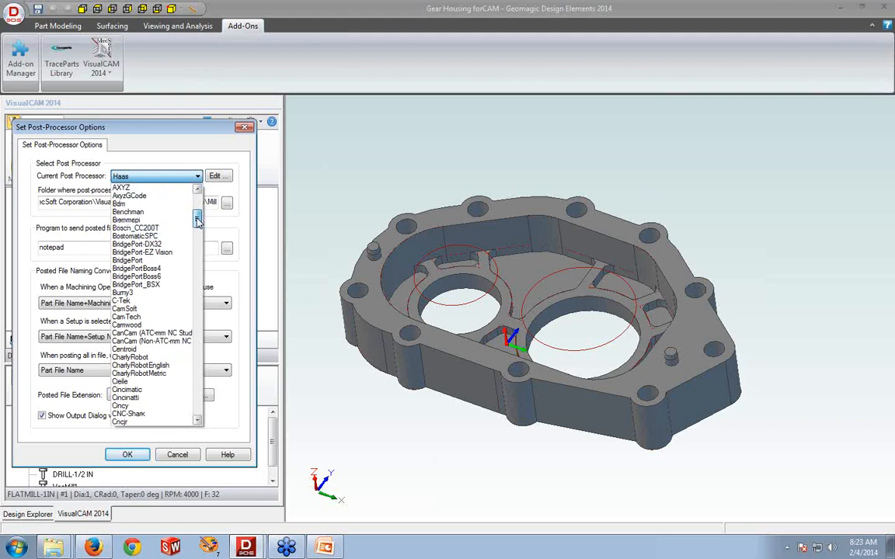
{"action": "left_click", "coordinate": [173, 143]}
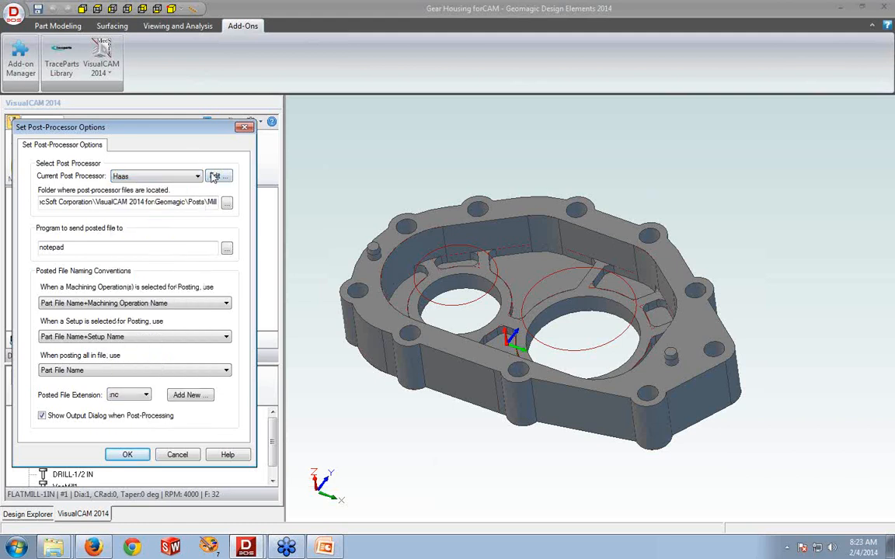
Examine the Haas post-processor definition, including its feed rate settings and program start and end codes, then close it unchanged
{"action": "left_click", "coordinate": [214, 177]}
{"action": "left_click", "coordinate": [411, 324]}
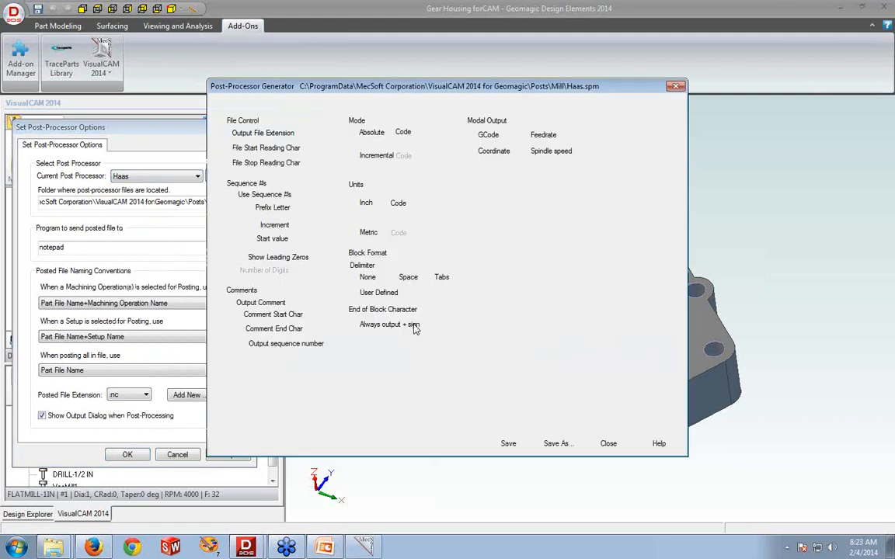
{"action": "left_click_drag", "start_coordinate": [355, 91], "coordinate": [412, 107]}
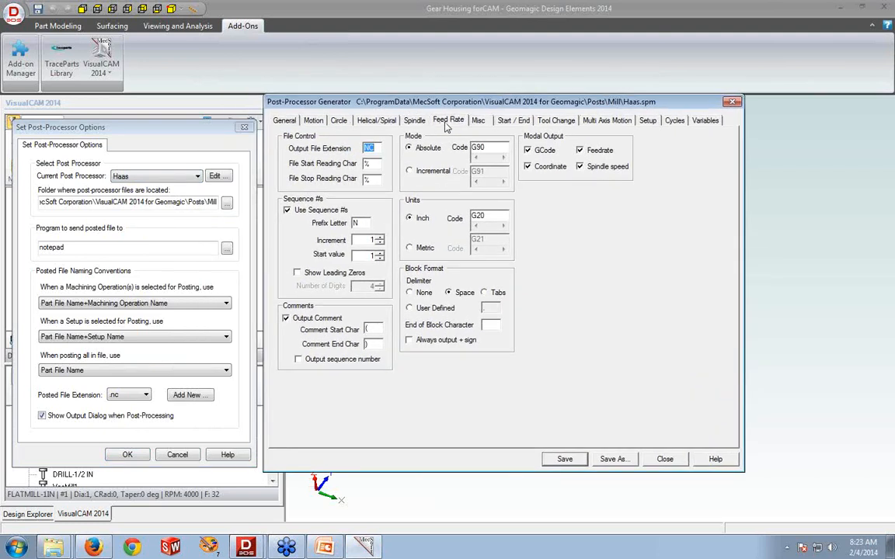
{"action": "left_click", "coordinate": [451, 121]}
{"action": "left_click", "coordinate": [506, 122]}
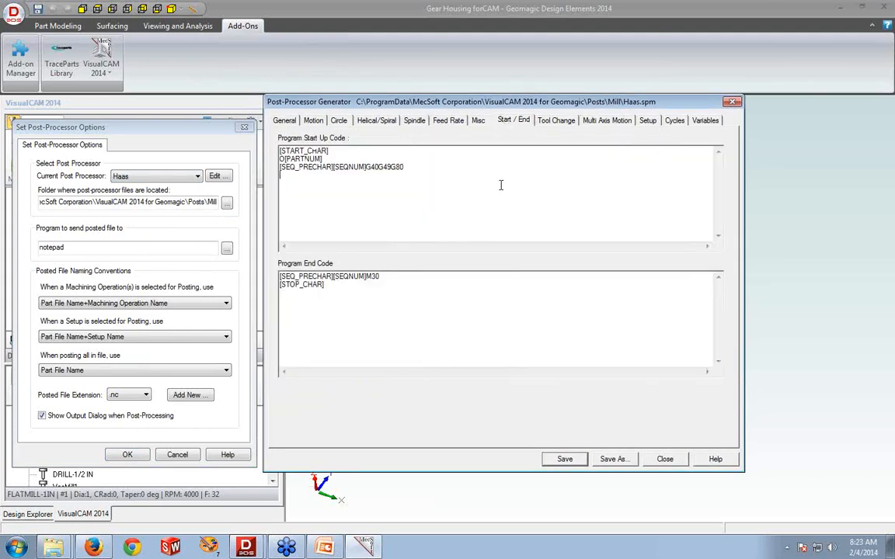
{"action": "left_click", "coordinate": [665, 459]}
{"action": "left_click", "coordinate": [482, 316]}
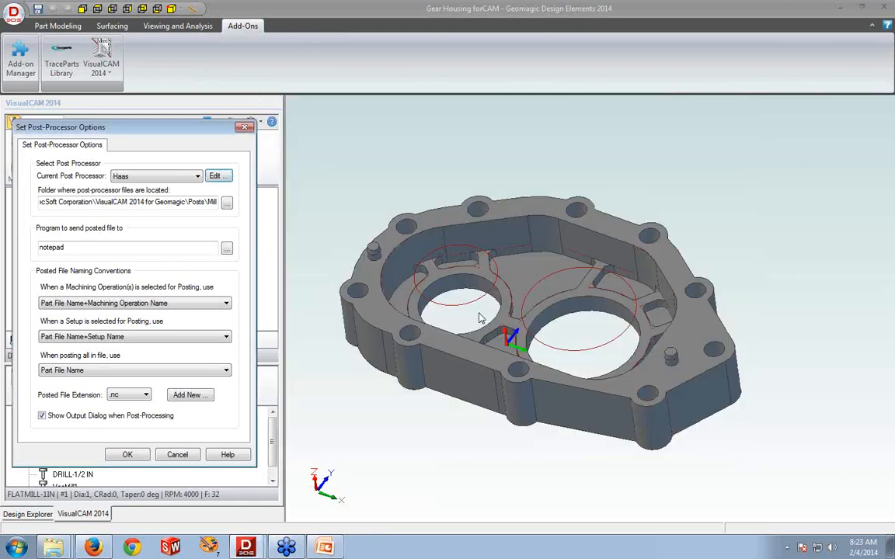
Keep notepad as the program for posted files and .nc as the file extension, without adding a new one, and accept the options
{"action": "double_click", "coordinate": [67, 247]}
{"action": "left_click", "coordinate": [119, 247]}
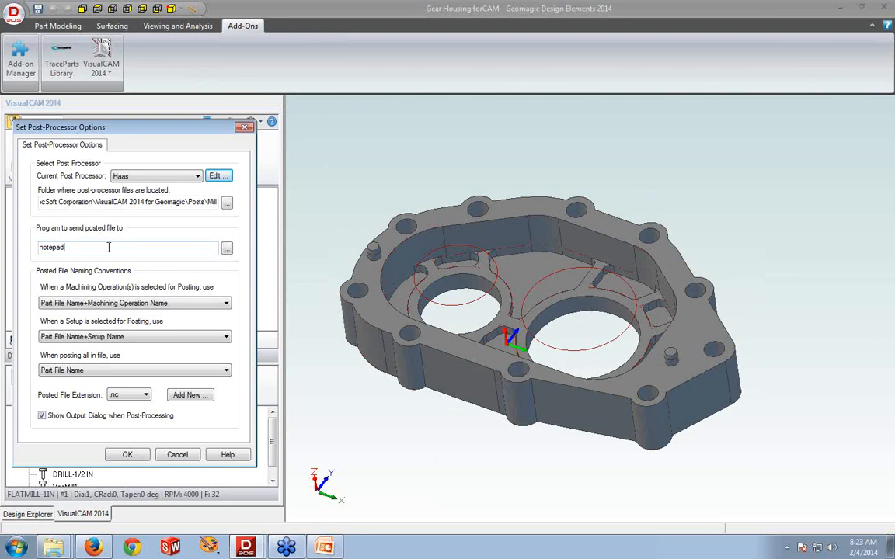
{"action": "left_click", "coordinate": [146, 394]}
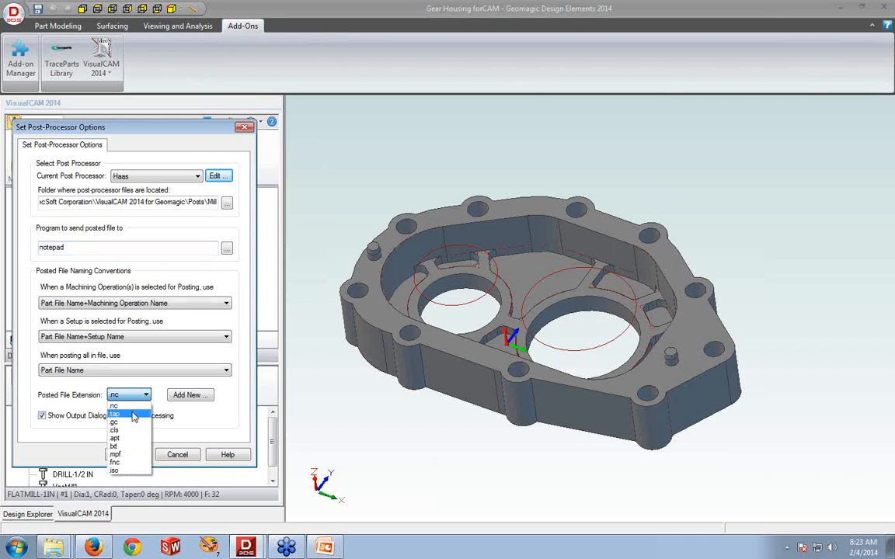
{"action": "left_click", "coordinate": [123, 406]}
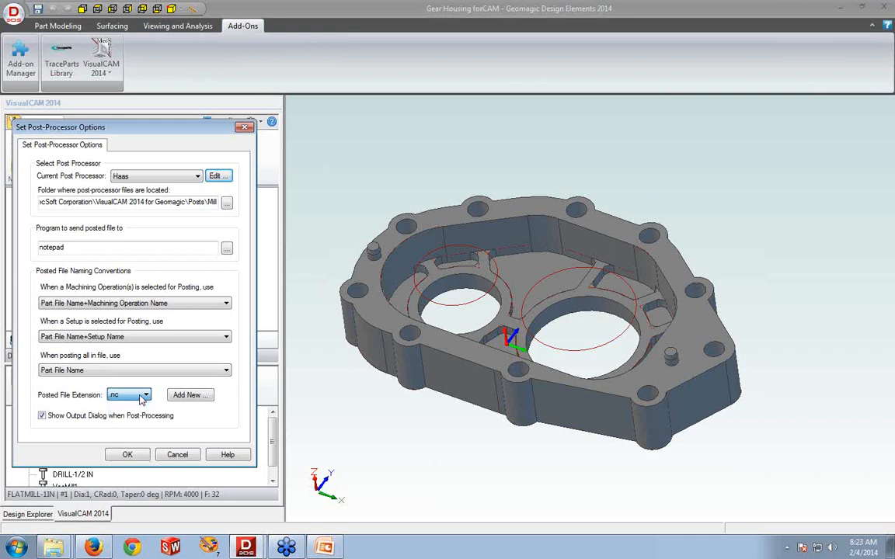
{"action": "left_click", "coordinate": [186, 394]}
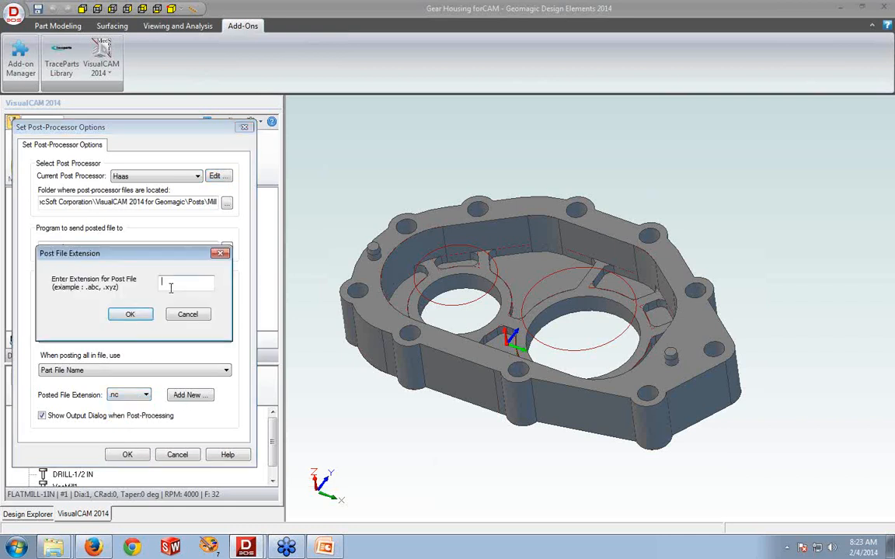
{"action": "left_click", "coordinate": [188, 314]}
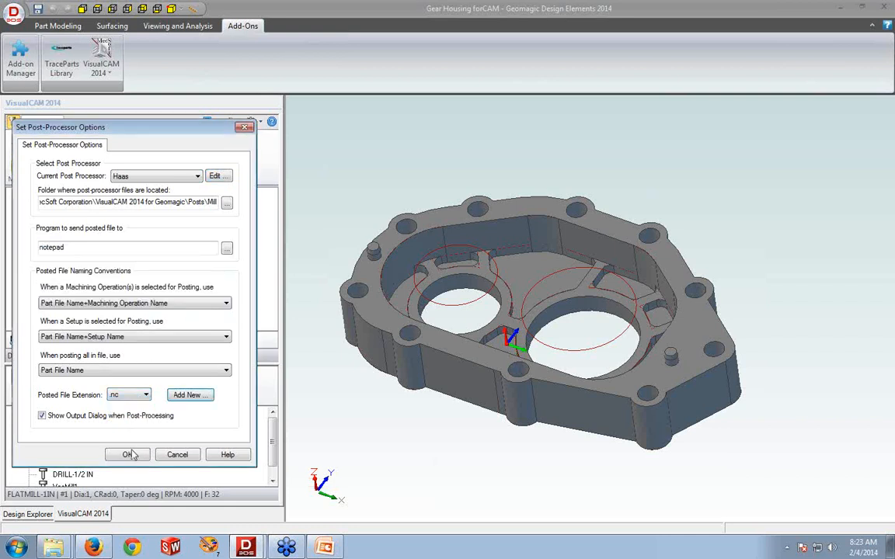
{"action": "left_click", "coordinate": [128, 454]}
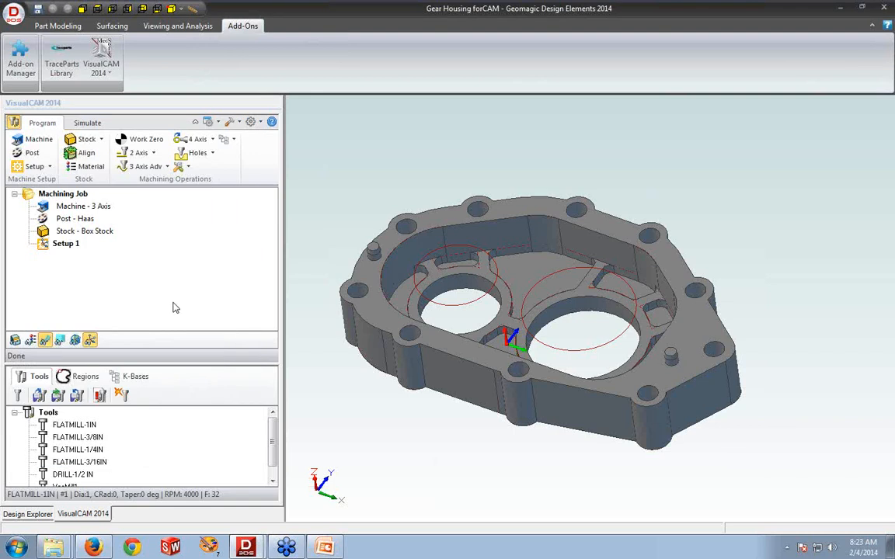
Create a box stock around the gear housing with length 10, width 6.5 and height 2
{"action": "left_click", "coordinate": [102, 140]}
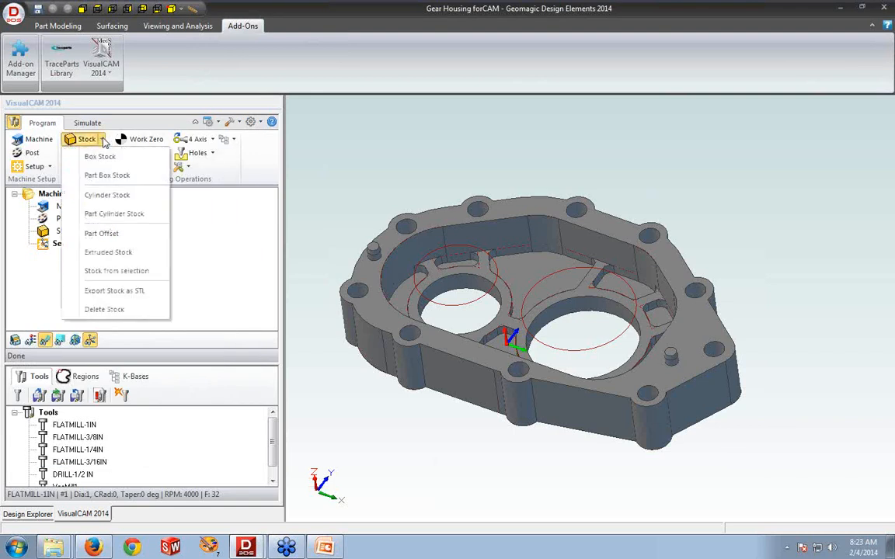
{"action": "left_click", "coordinate": [102, 157]}
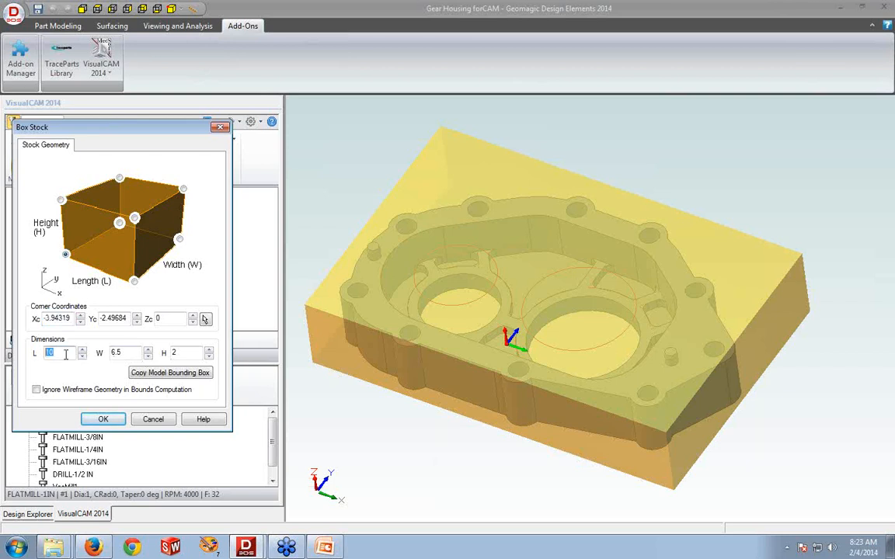
{"action": "left_click", "coordinate": [118, 353]}
{"action": "left_click_drag", "start_coordinate": [118, 354], "coordinate": [101, 359]}
{"action": "left_click", "coordinate": [122, 353]}
{"action": "left_click", "coordinate": [109, 419]}
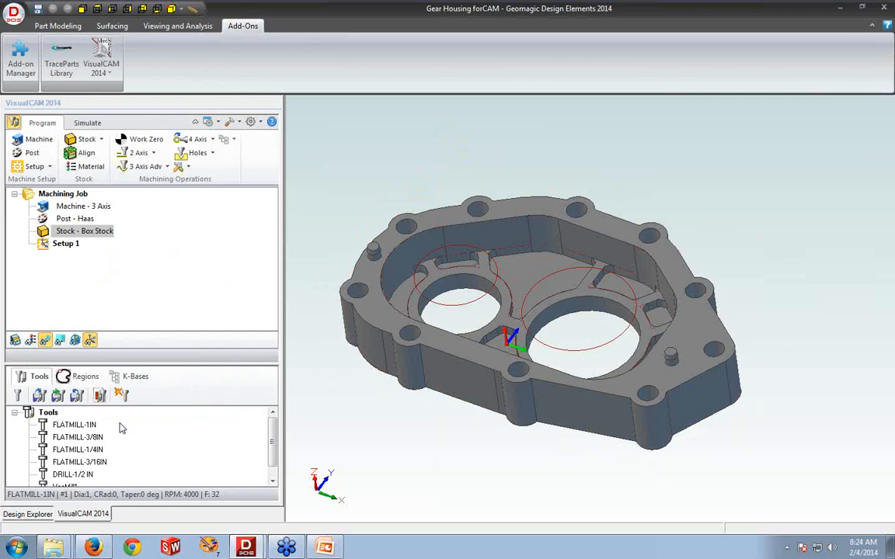
Align the box stock about the part with Z alignment set to Bottom and XY alignment kept at Center
{"action": "left_click", "coordinate": [78, 153]}
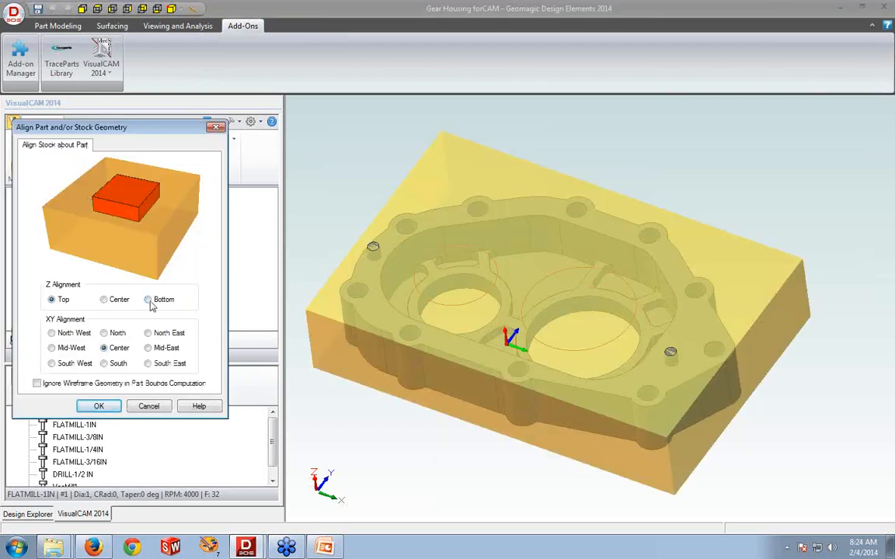
{"action": "left_click", "coordinate": [149, 301]}
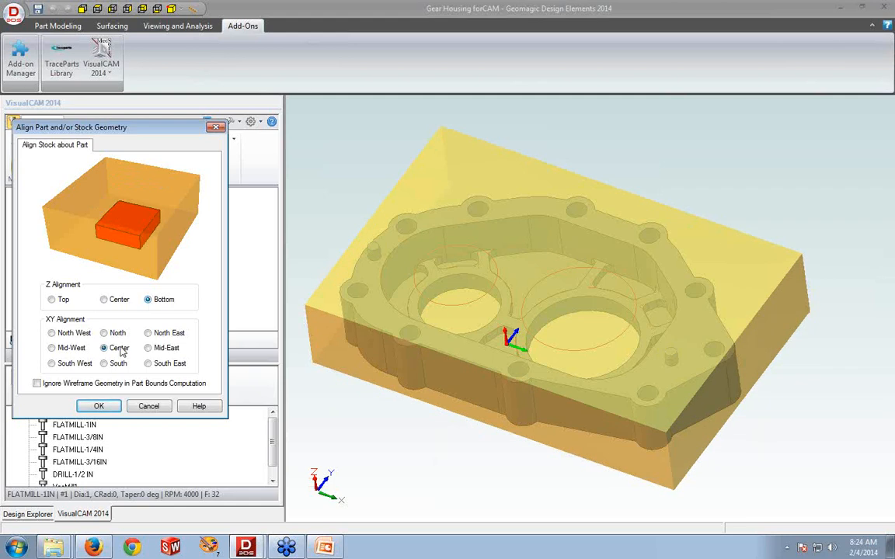
{"action": "left_click", "coordinate": [455, 482]}
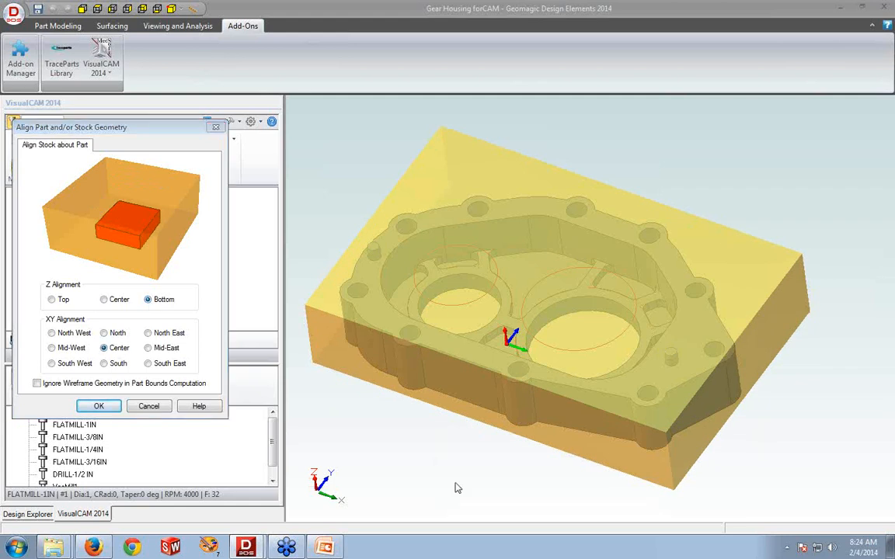
{"action": "mouse_move", "coordinate": [455, 486]}
{"action": "middle_mouse_down"}
{"action": "mouse_move", "coordinate": [461, 473]}
{"action": "mouse_move", "coordinate": [471, 491]}
{"action": "mouse_move", "coordinate": [468, 458]}
{"action": "mouse_move", "coordinate": [469, 475]}
{"action": "mouse_move", "coordinate": [457, 472]}
{"action": "mouse_move", "coordinate": [454, 481]}
{"action": "mouse_move", "coordinate": [463, 476]}
{"action": "middle_mouse_up"}
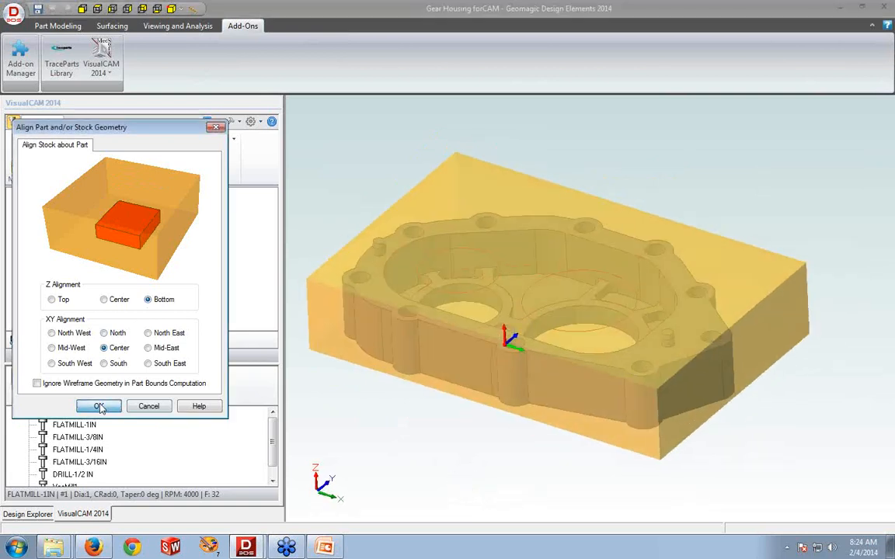
{"action": "left_click", "coordinate": [98, 405]}
Set the stock material to ALUMINUM - 6061 from the FeedsSpeedsDataINCH.xml material file
{"action": "middle_click_drag", "start_coordinate": [567, 472], "coordinate": [613, 466]}
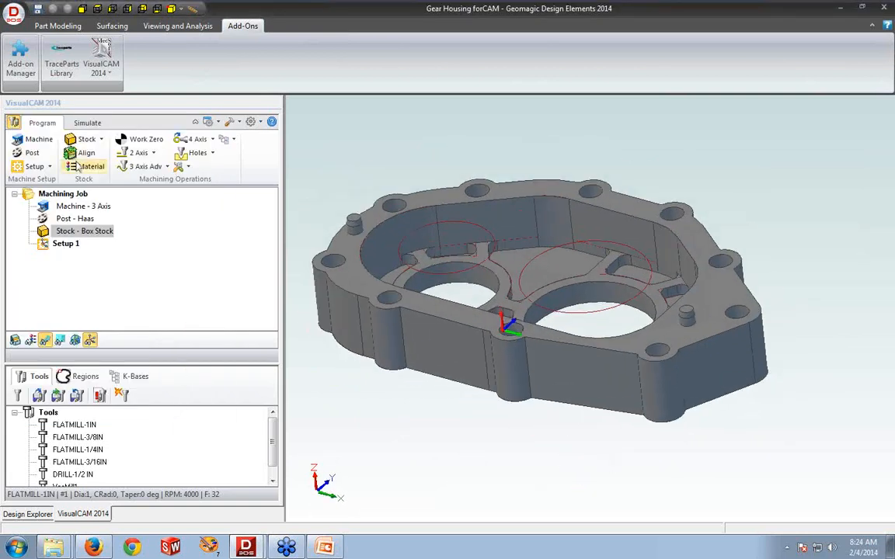
{"action": "left_click", "coordinate": [84, 166]}
{"action": "left_click", "coordinate": [140, 212]}
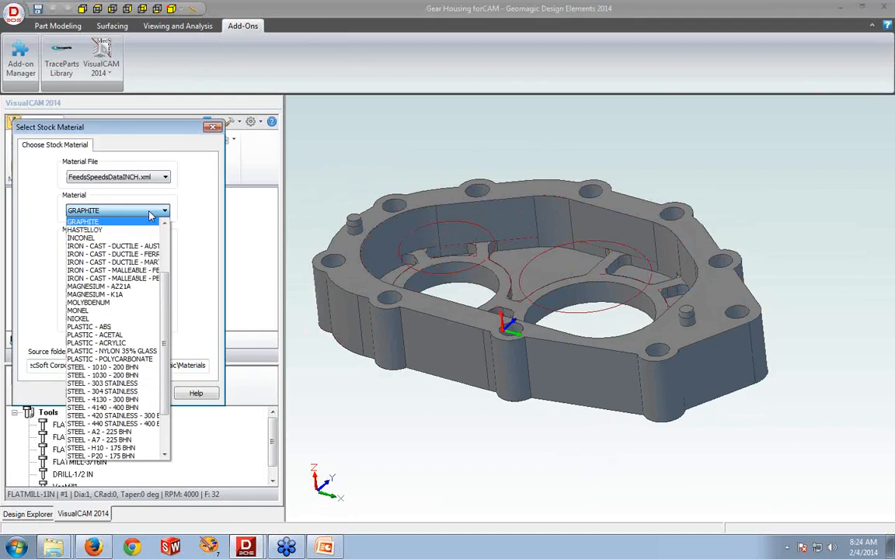
{"action": "scroll", "coordinate": [164, 240], "scroll_direction": "up", "scroll_amount": 3}
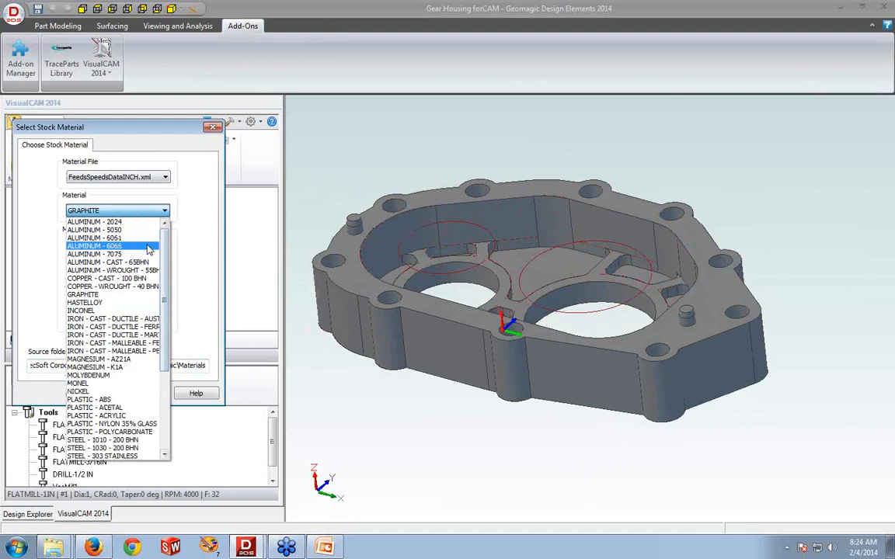
{"action": "left_click", "coordinate": [145, 238]}
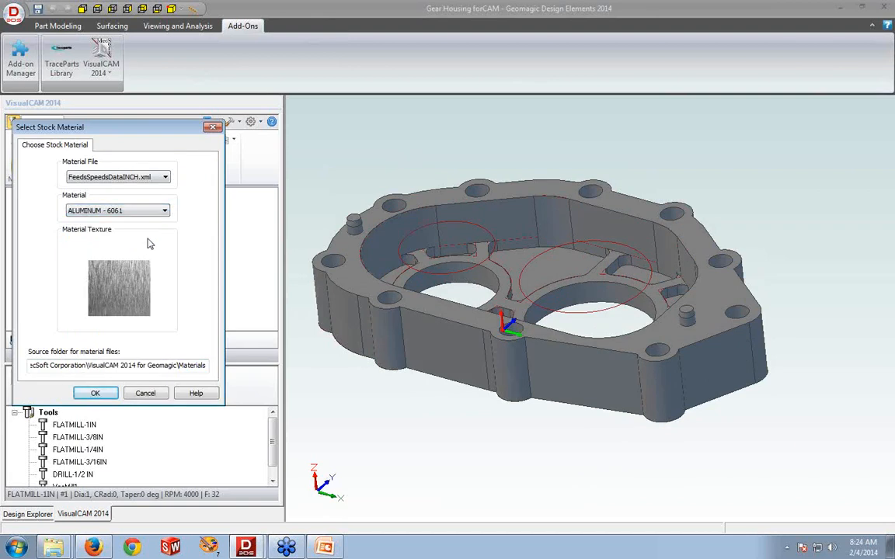
{"action": "left_click", "coordinate": [95, 393]}
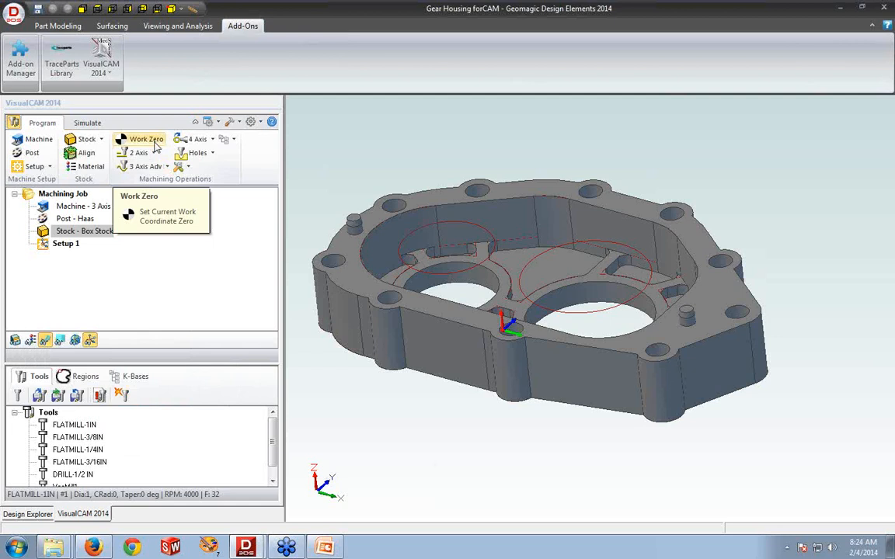
Create a work zero on the stock box at its highest Z, South West corner, with work offset output enabled
{"action": "left_click", "coordinate": [156, 146]}
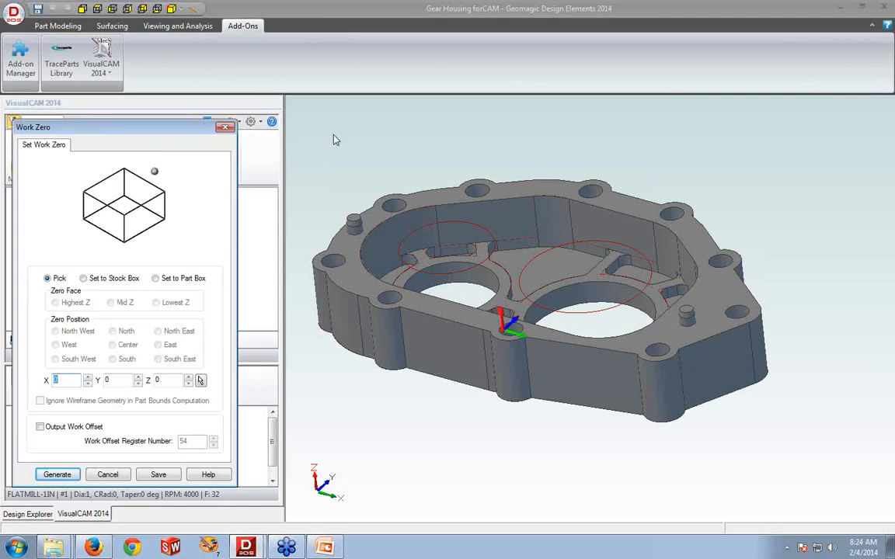
{"action": "middle_click_drag", "start_coordinate": [334, 137], "coordinate": [346, 154]}
{"action": "scroll", "coordinate": [349, 156], "scroll_direction": "up", "scroll_amount": 2}
{"action": "scroll", "coordinate": [436, 154], "scroll_direction": "down", "scroll_amount": 2}
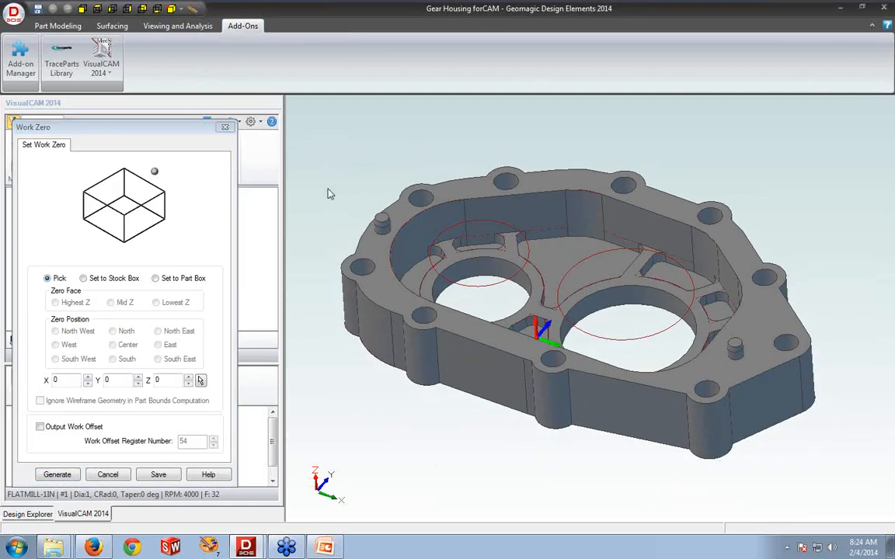
{"action": "left_click", "coordinate": [85, 280]}
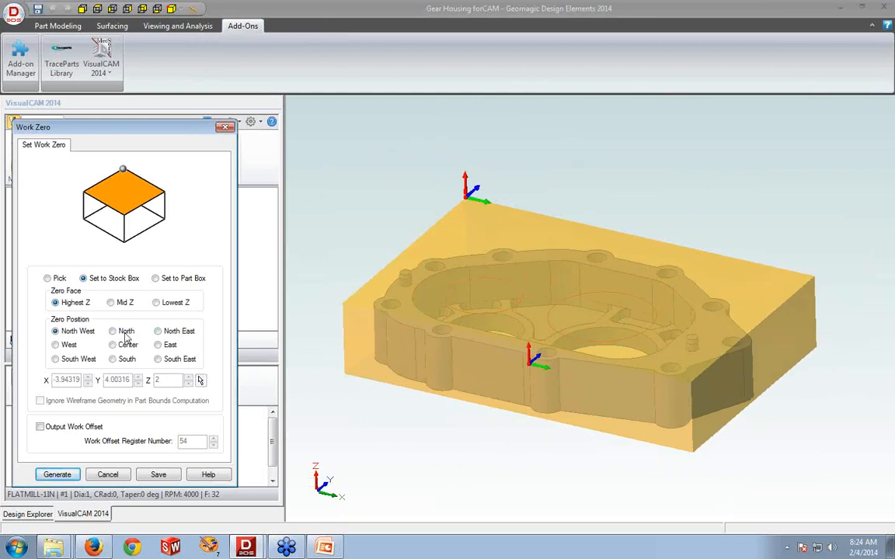
{"action": "left_click", "coordinate": [61, 359]}
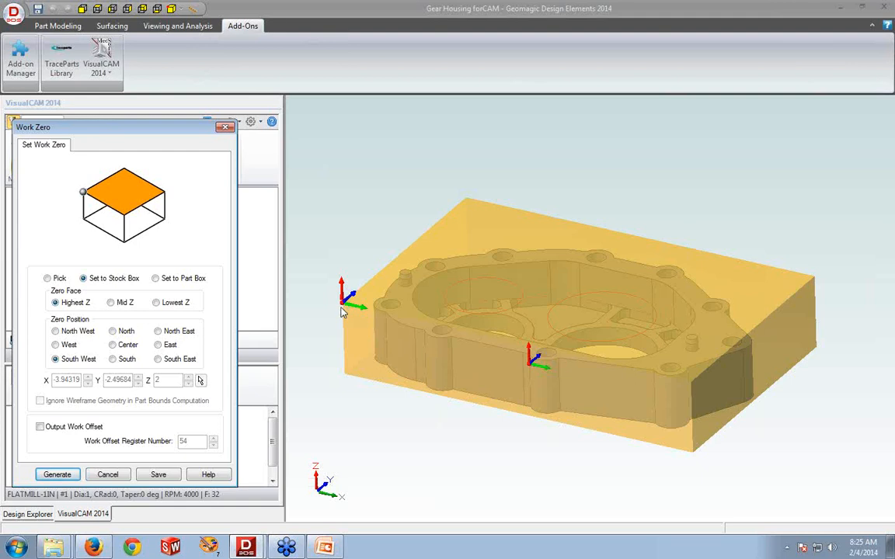
{"action": "left_click", "coordinate": [39, 428]}
{"action": "double_click", "coordinate": [185, 442]}
{"action": "left_click", "coordinate": [57, 475]}
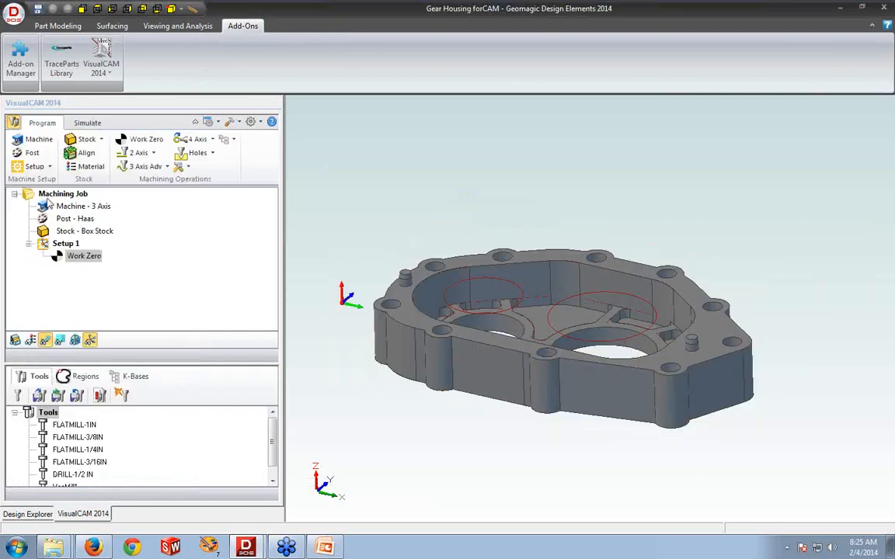
Examine the available 2 axis, 3 axis advanced, 4 axis and hole machining operations without starting any
{"action": "left_click", "coordinate": [57, 258]}
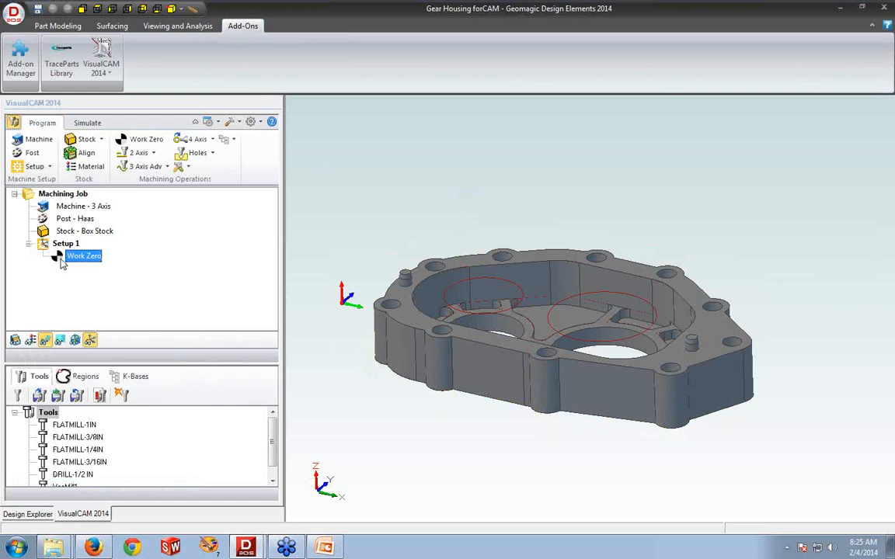
{"action": "left_click", "coordinate": [154, 153]}
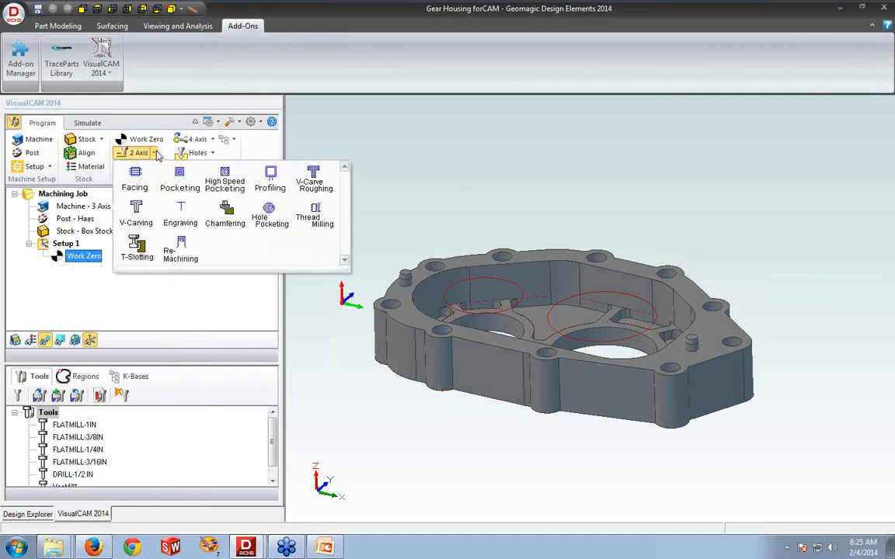
{"action": "left_click", "coordinate": [155, 153]}
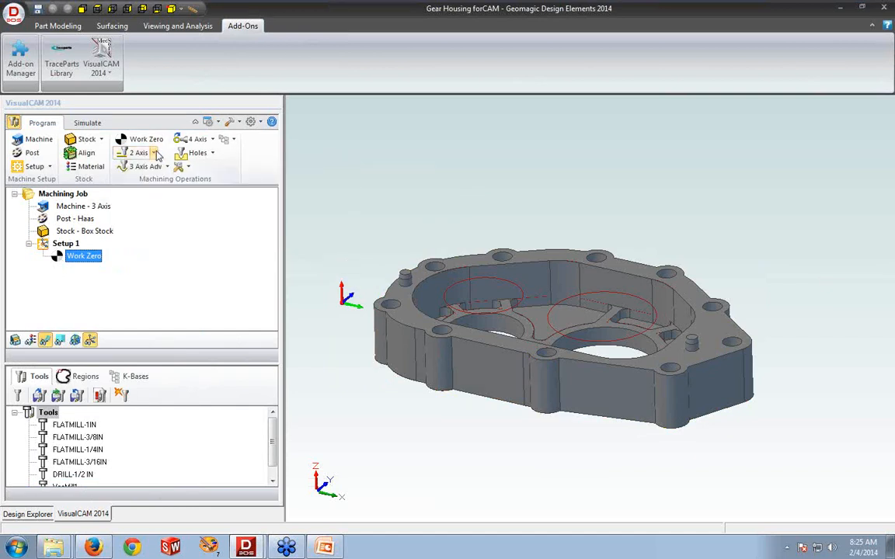
{"action": "left_click", "coordinate": [164, 167]}
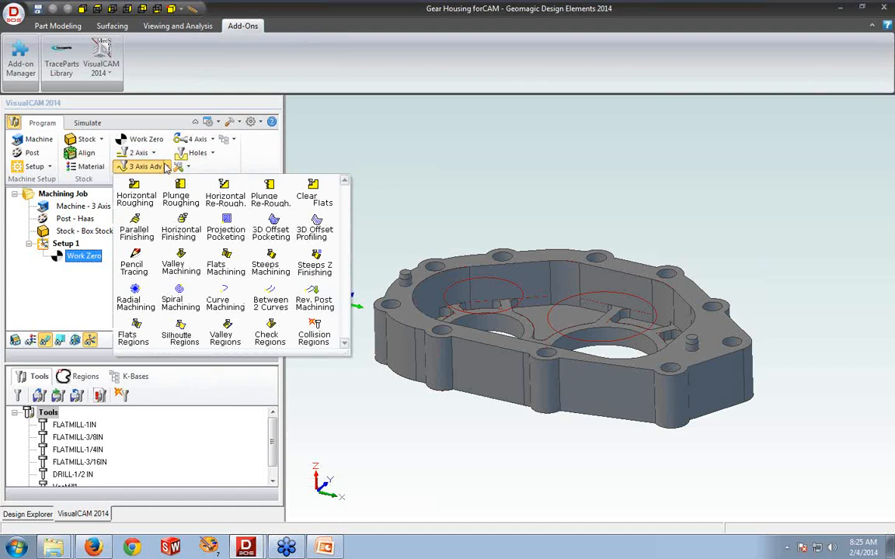
{"action": "left_click", "coordinate": [212, 139]}
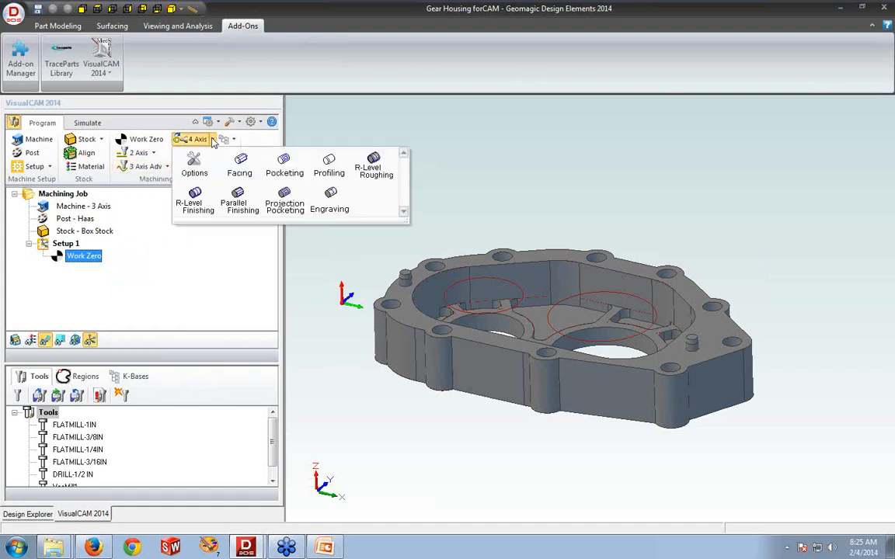
{"action": "left_click", "coordinate": [213, 139]}
{"action": "left_click", "coordinate": [213, 153]}
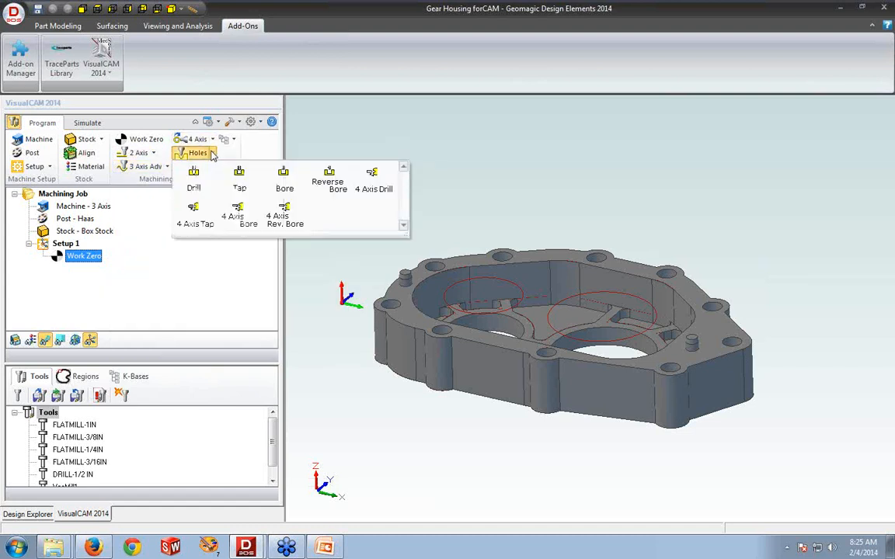
{"action": "left_click", "coordinate": [213, 153]}
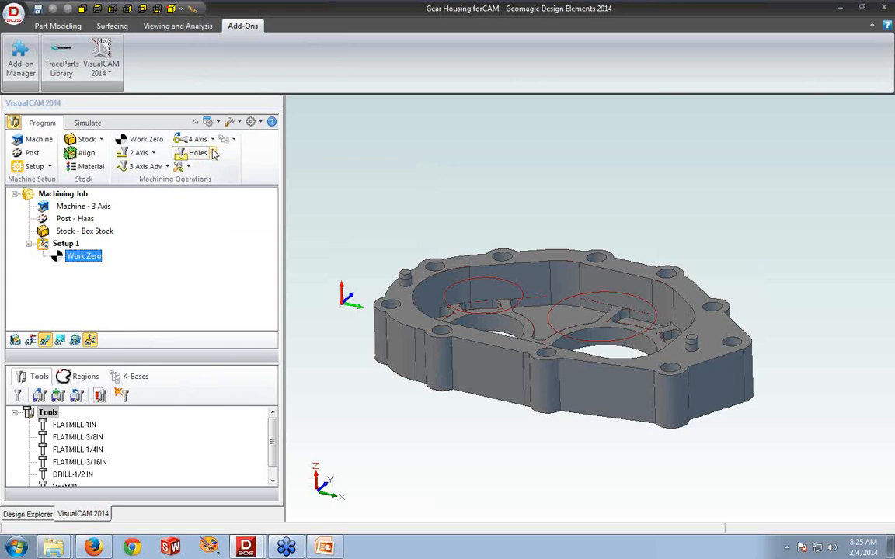
{"action": "mouse_move", "coordinate": [450, 204]}
{"action": "middle_mouse_down"}
{"action": "mouse_move", "coordinate": [446, 212]}
{"action": "mouse_move", "coordinate": [448, 201]}
{"action": "middle_mouse_up"}
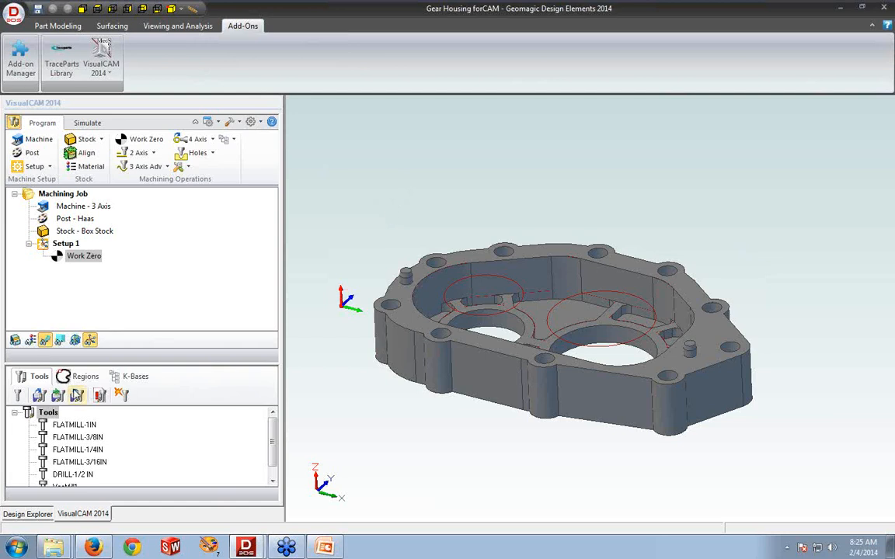
Load the knowledge base file Gear Housing Completed.vkb
{"action": "left_click", "coordinate": [116, 378]}
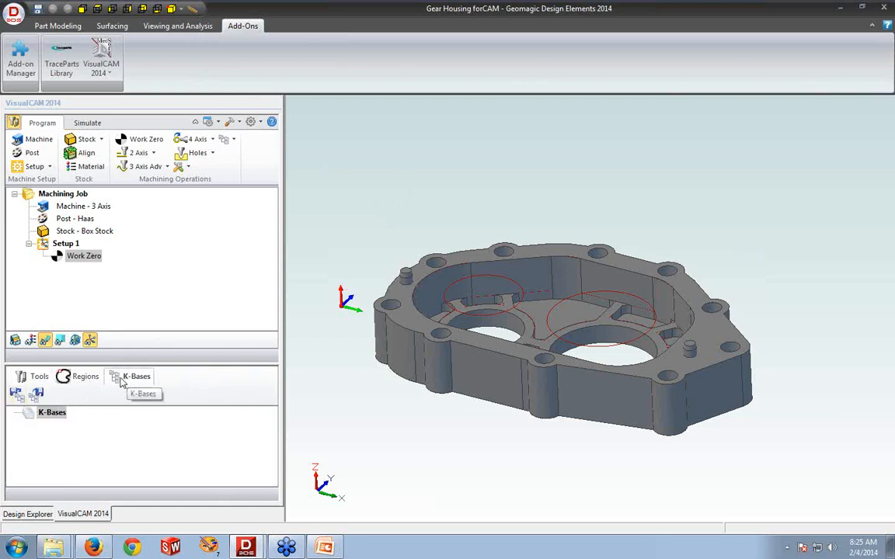
{"action": "left_click", "coordinate": [16, 394]}
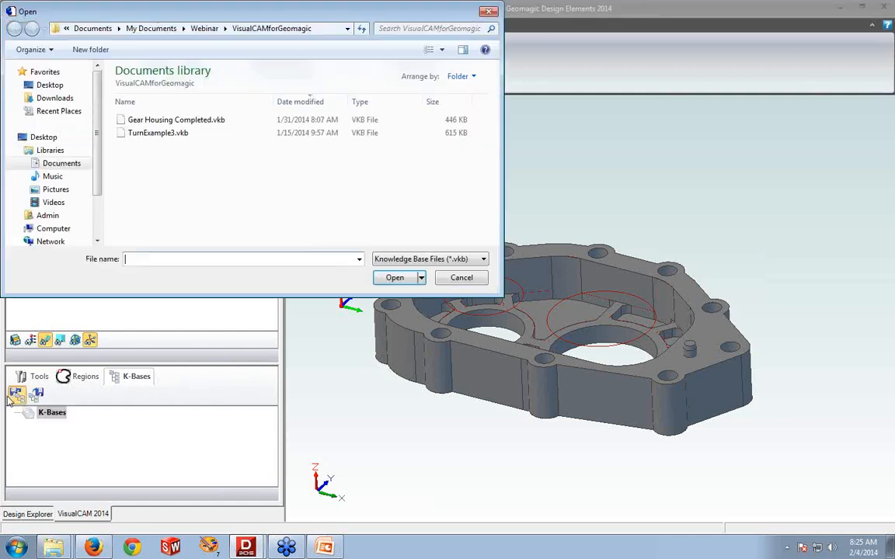
{"action": "left_click", "coordinate": [155, 120]}
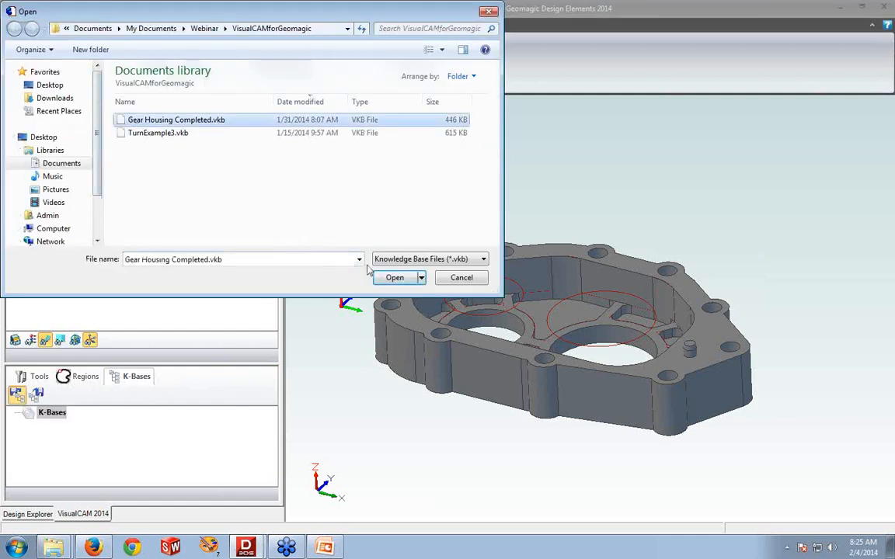
{"action": "left_click", "coordinate": [392, 278]}
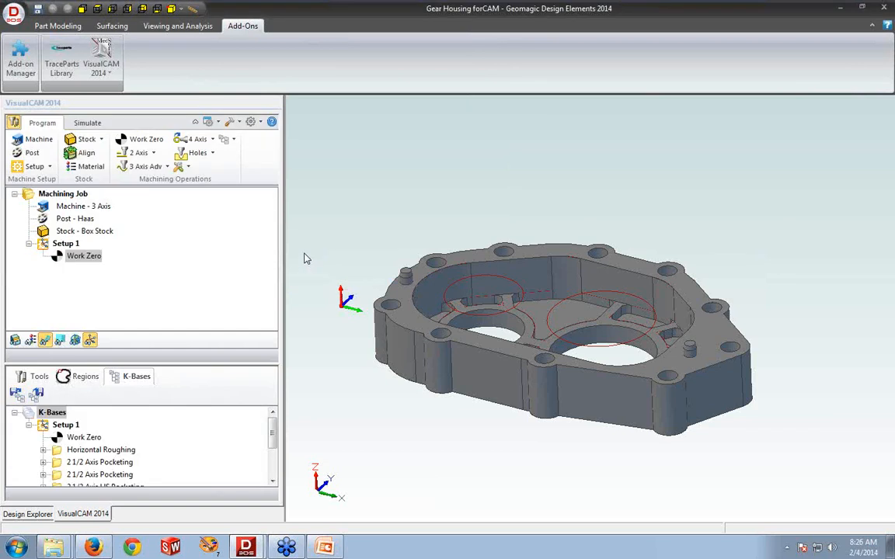
Copy the Horizontal Roughing operation from the loaded knowledge base into Setup 1, directly after Work Zero
{"action": "left_click", "coordinate": [58, 451]}
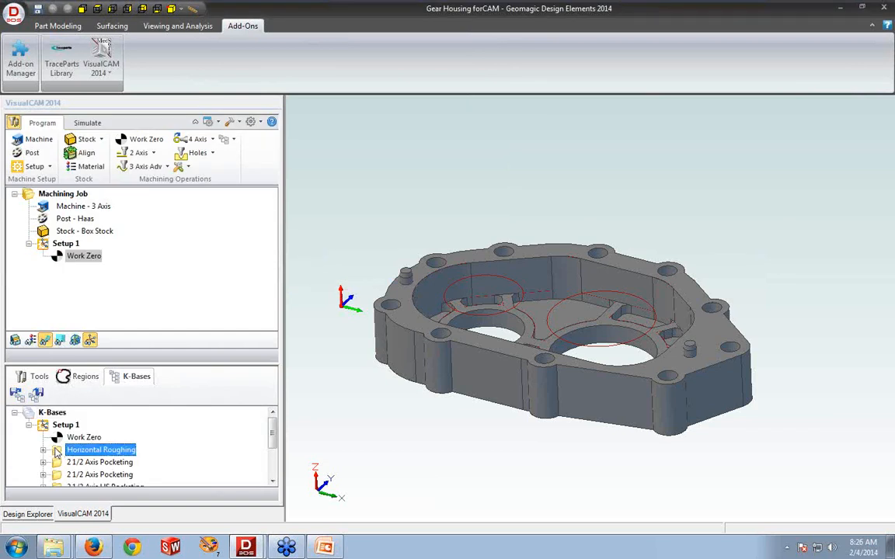
{"action": "left_click_drag", "start_coordinate": [57, 451], "coordinate": [86, 268]}
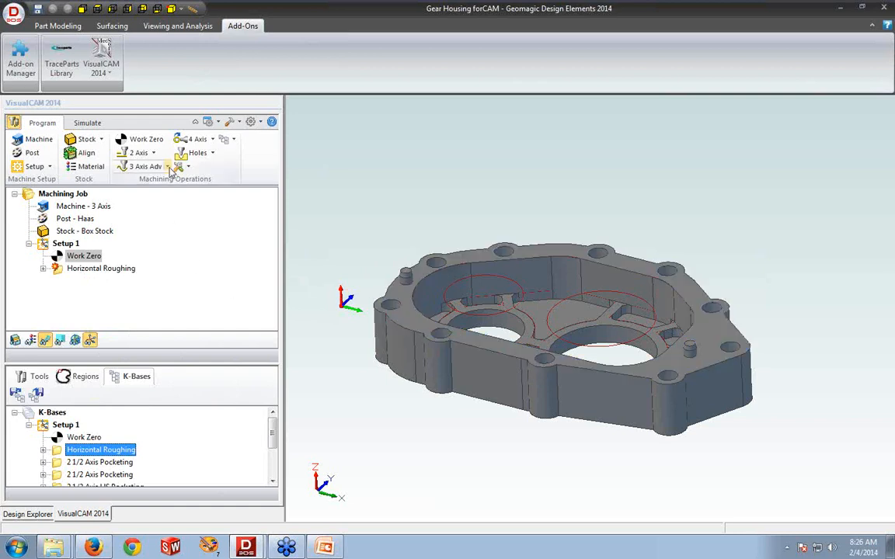
{"action": "left_click", "coordinate": [168, 167]}
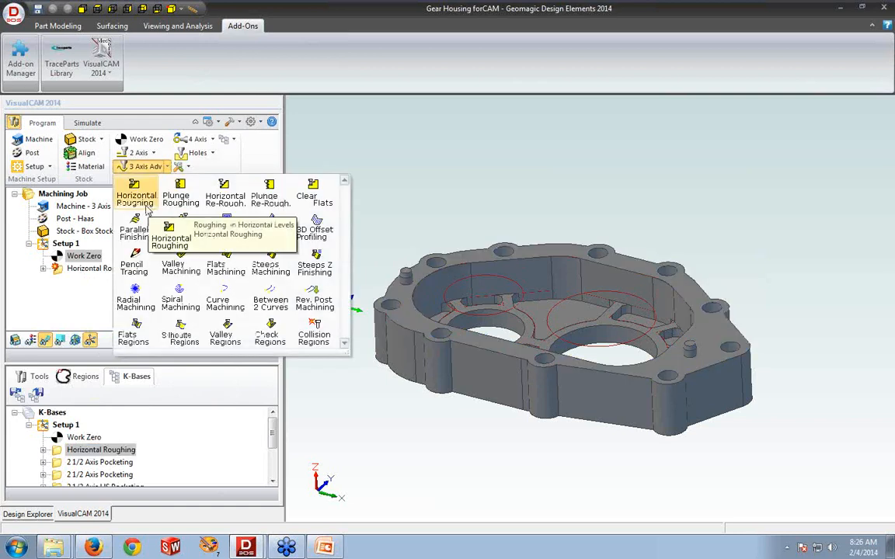
Open the job's Horizontal Roughing operation and examine its regions, tool, feeds and speeds, and the feeds table, without applying the table values
{"action": "double_click", "coordinate": [59, 270]}
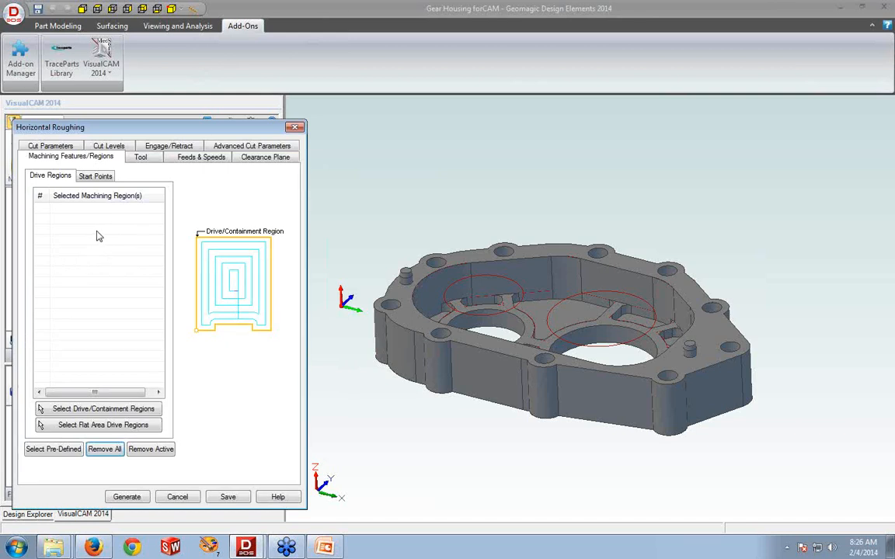
{"action": "left_click", "coordinate": [138, 157]}
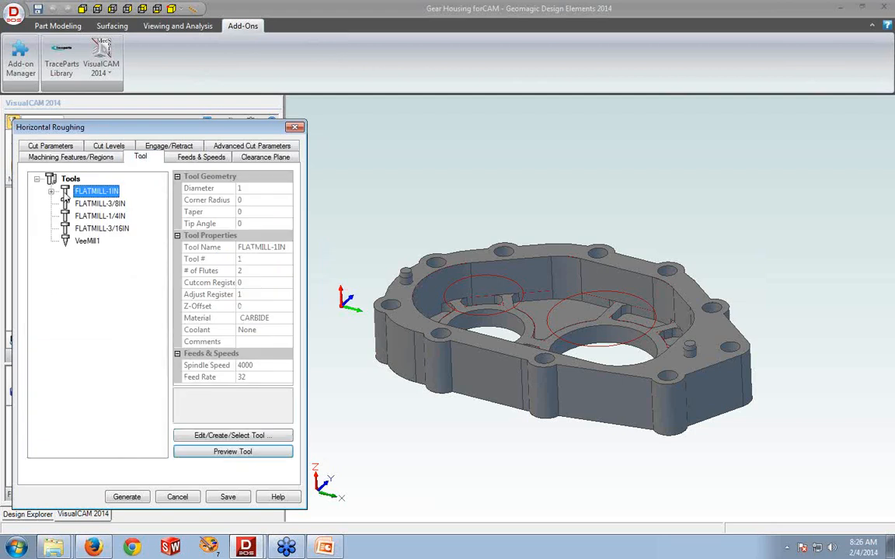
{"action": "left_click", "coordinate": [185, 158]}
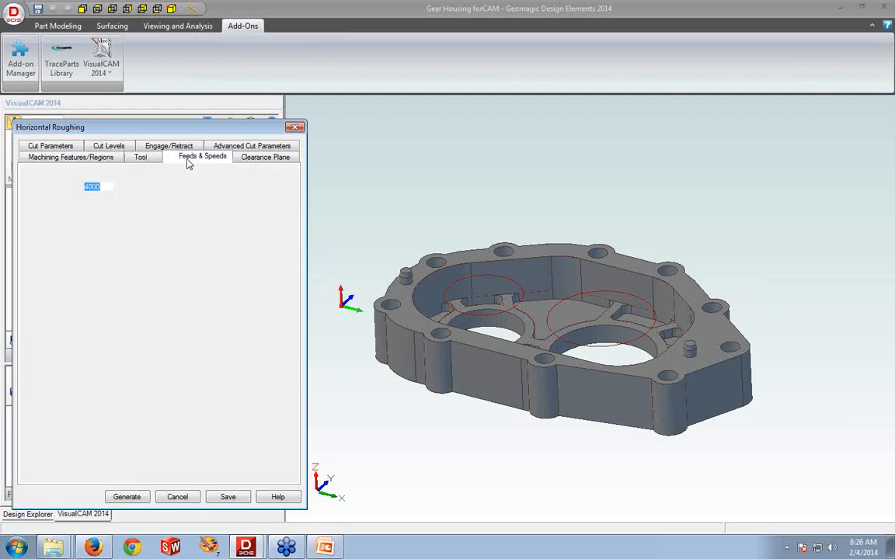
{"action": "left_click", "coordinate": [124, 428]}
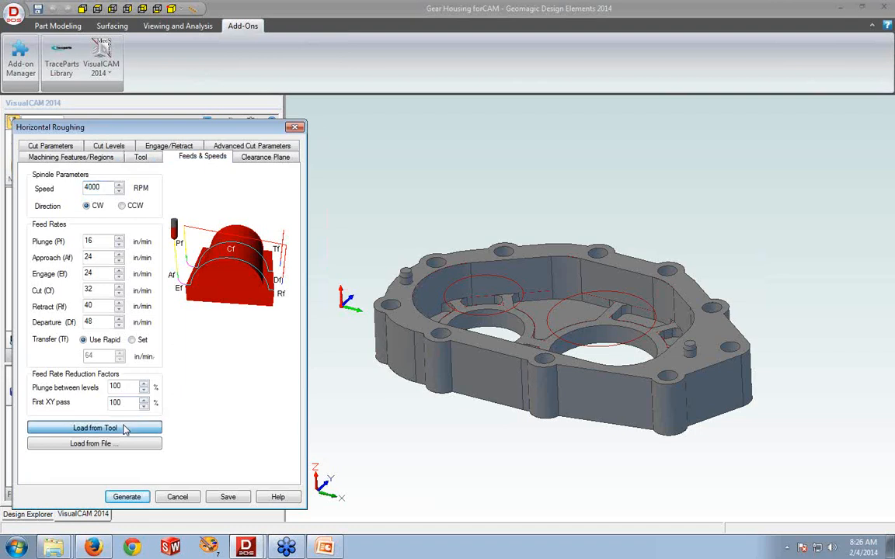
{"action": "left_click", "coordinate": [123, 443]}
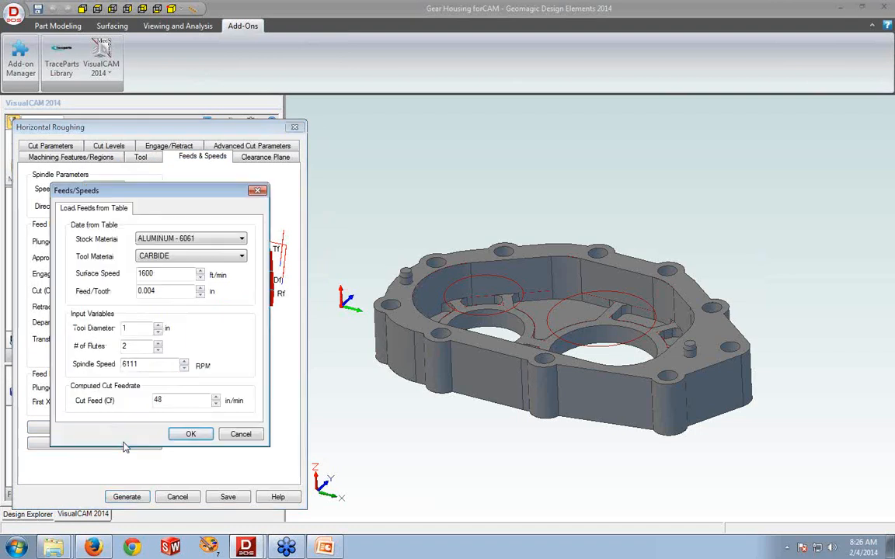
{"action": "left_click", "coordinate": [236, 436]}
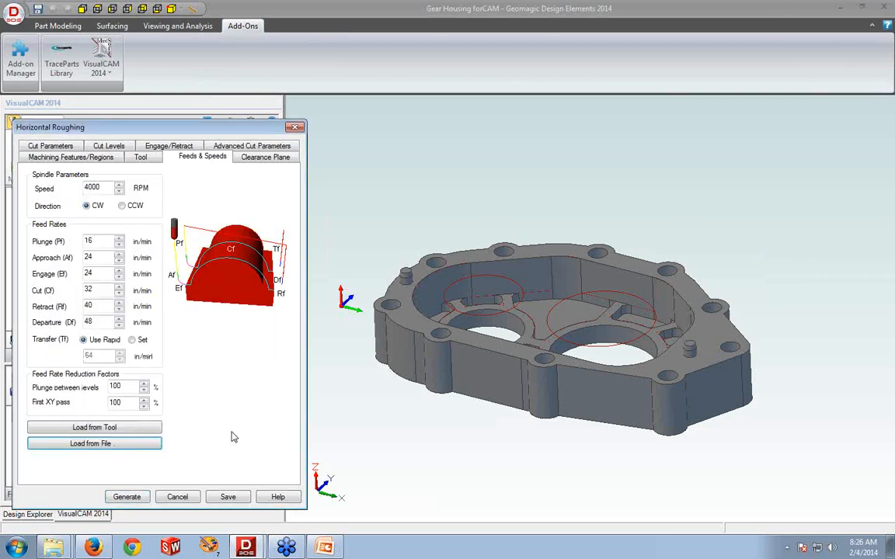
Check the Horizontal Roughing clearance plane, cut parameters, cut levels and engage/retract settings, and generate the toolpath
{"action": "left_click", "coordinate": [261, 157]}
{"action": "mouse_move", "coordinate": [407, 175]}
{"action": "middle_mouse_down"}
{"action": "mouse_move", "coordinate": [410, 167]}
{"action": "mouse_move", "coordinate": [403, 175]}
{"action": "middle_mouse_up"}
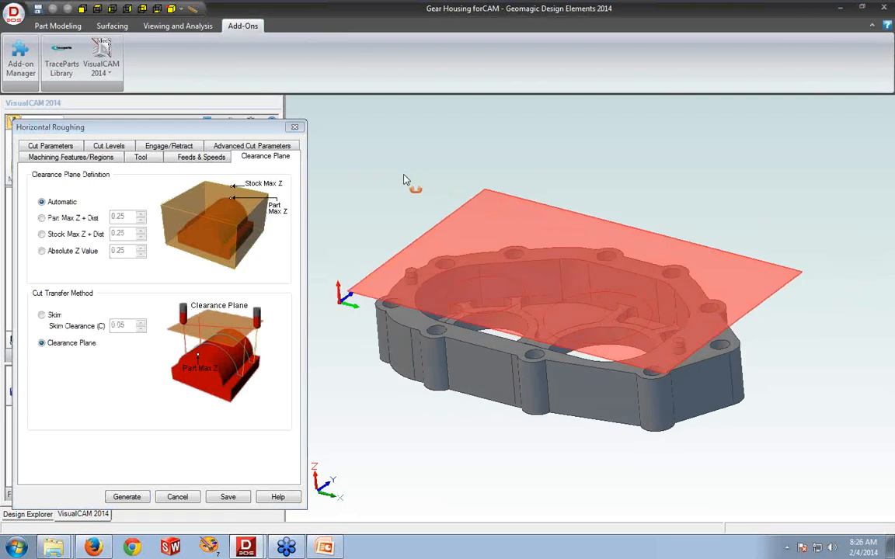
{"action": "left_click", "coordinate": [74, 147]}
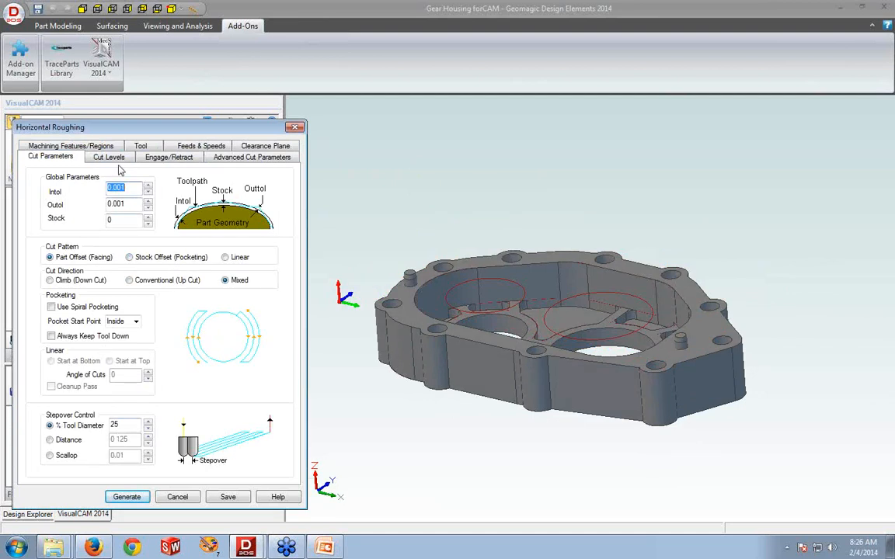
{"action": "left_click", "coordinate": [110, 159]}
{"action": "middle_click_drag", "start_coordinate": [404, 172], "coordinate": [405, 191]}
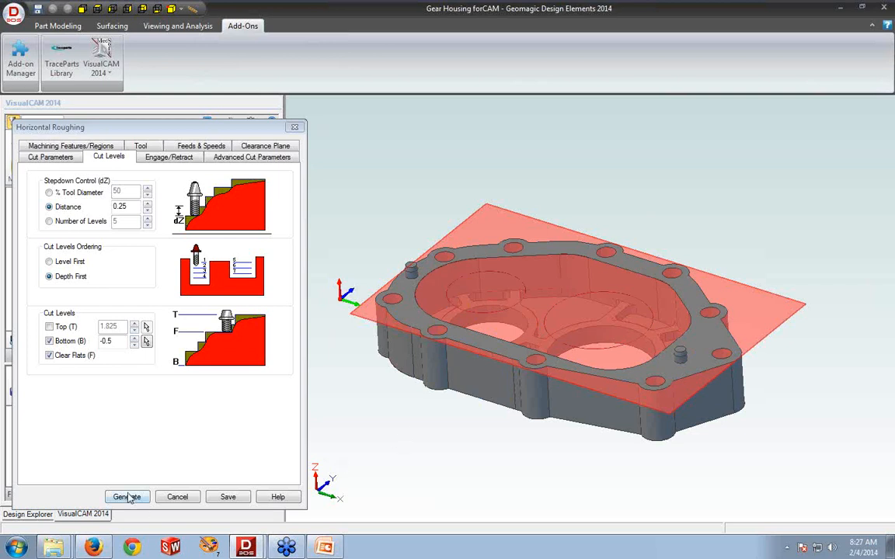
{"action": "left_click", "coordinate": [176, 158]}
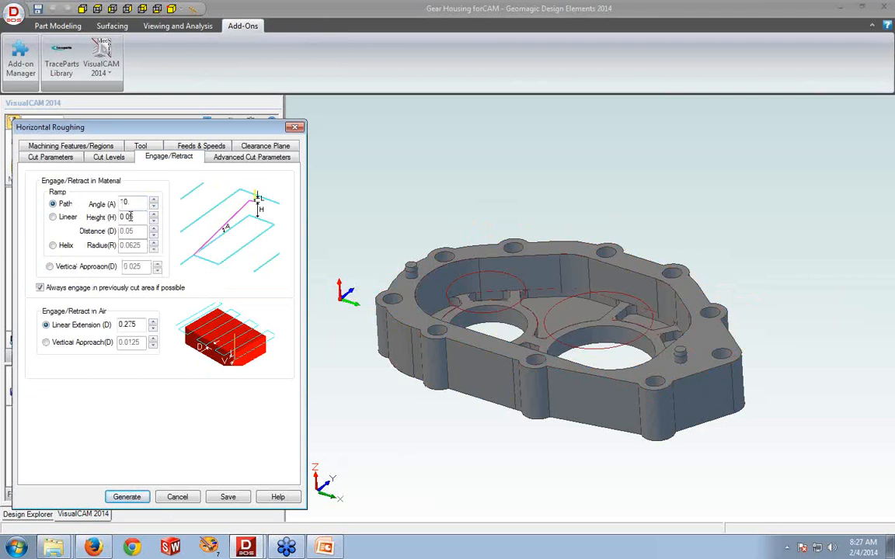
{"action": "left_click", "coordinate": [128, 497]}
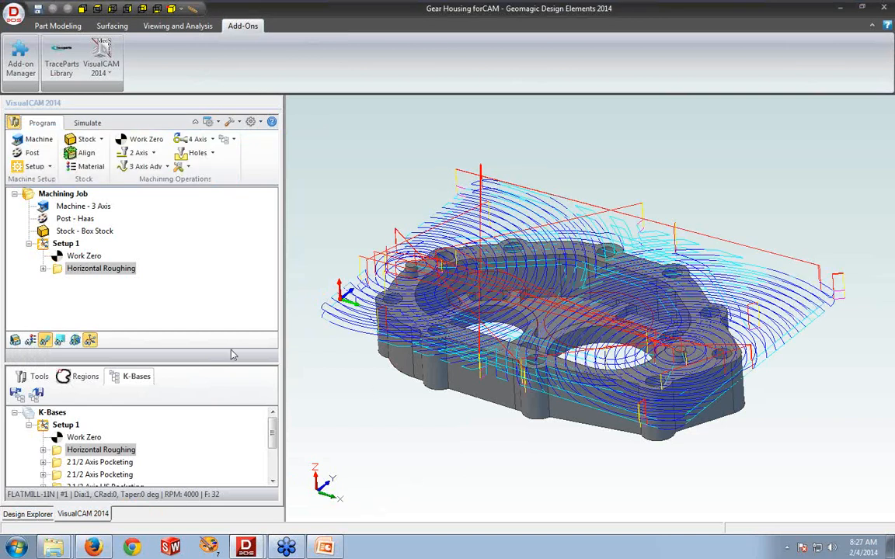
Inspect the roughing toolpath around the housing, including the cuts at the second Z level alone, and restore the full toolpath display
{"action": "middle_click_drag", "start_coordinate": [448, 441], "coordinate": [449, 437]}
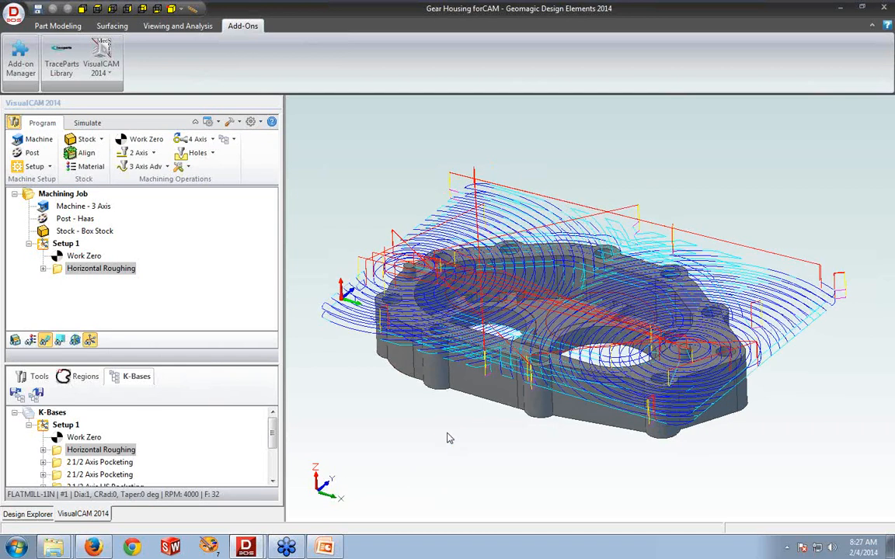
{"action": "left_click", "coordinate": [45, 342]}
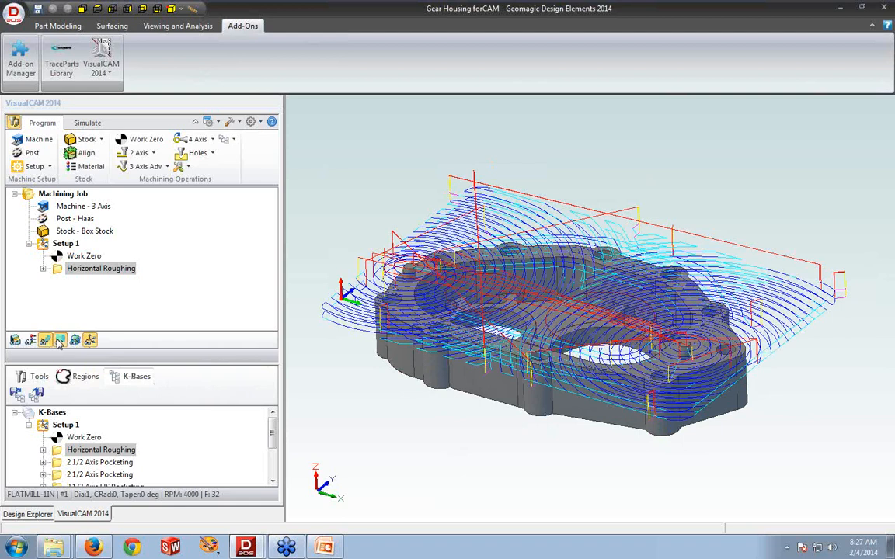
{"action": "left_click", "coordinate": [58, 342]}
{"action": "left_click", "coordinate": [98, 316]}
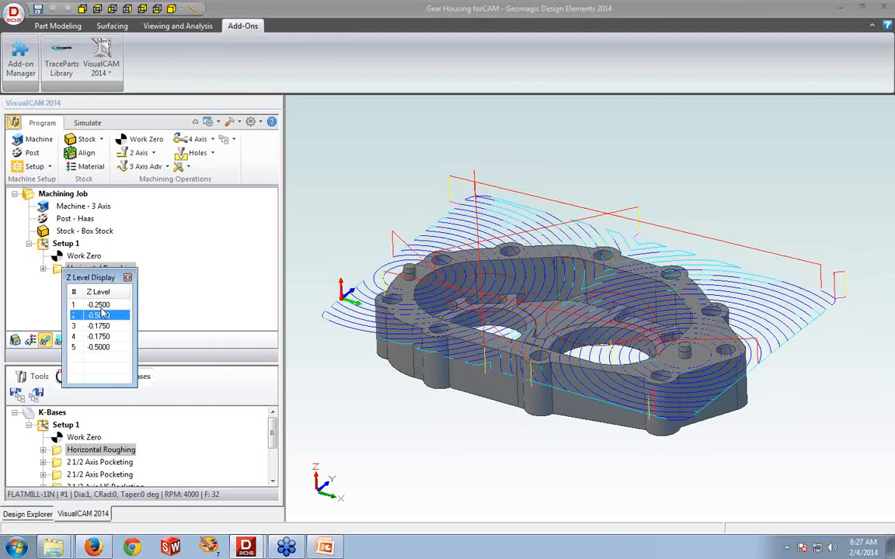
{"action": "left_click", "coordinate": [129, 278]}
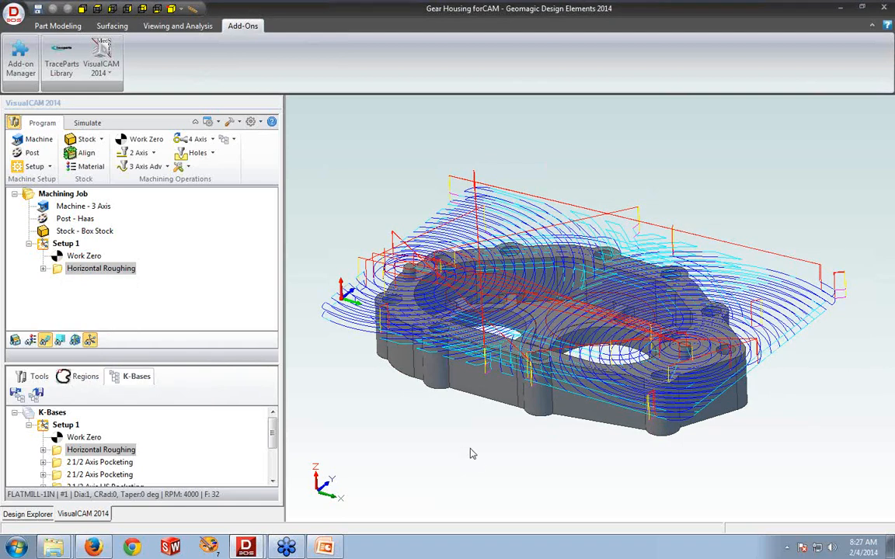
{"action": "middle_click_drag", "start_coordinate": [465, 453], "coordinate": [468, 454]}
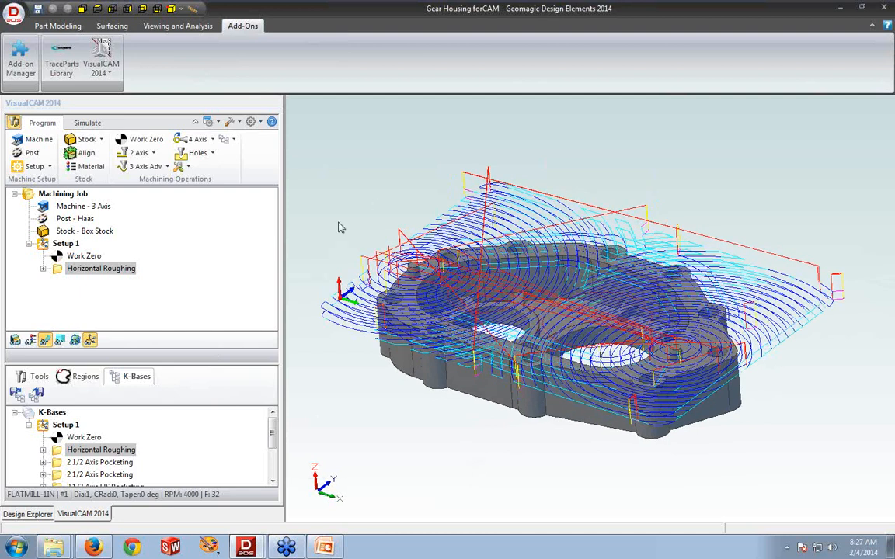
Play the Horizontal Roughing material removal in a separate simulation window, showing the stock material texture and turning it off again
{"action": "left_click", "coordinate": [87, 124]}
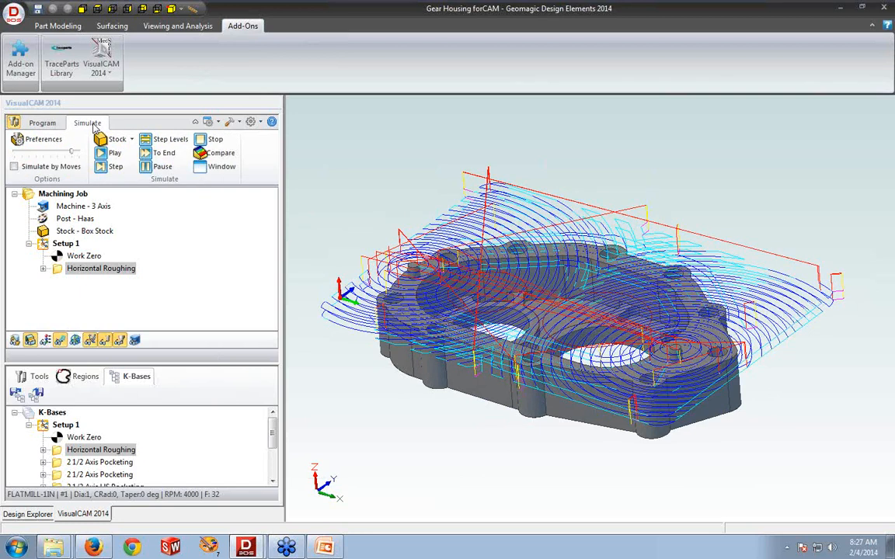
{"action": "left_click", "coordinate": [222, 168]}
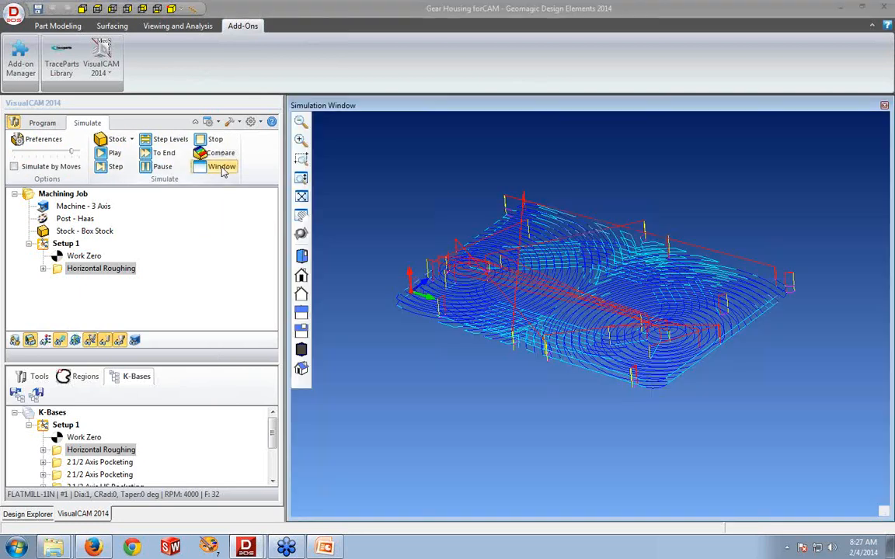
{"action": "left_click", "coordinate": [111, 155]}
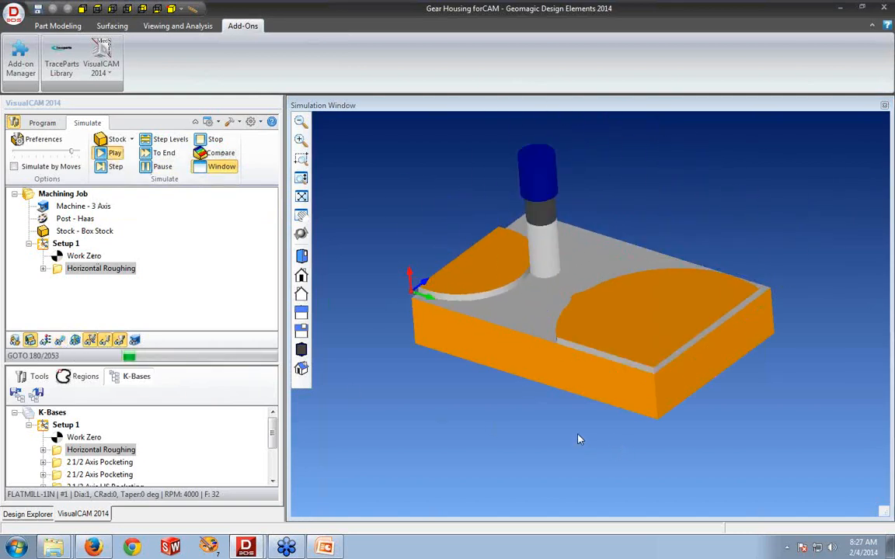
{"action": "middle_click_drag", "start_coordinate": [578, 433], "coordinate": [578, 435]}
{"action": "scroll", "coordinate": [578, 435], "scroll_direction": "down", "scroll_amount": 2}
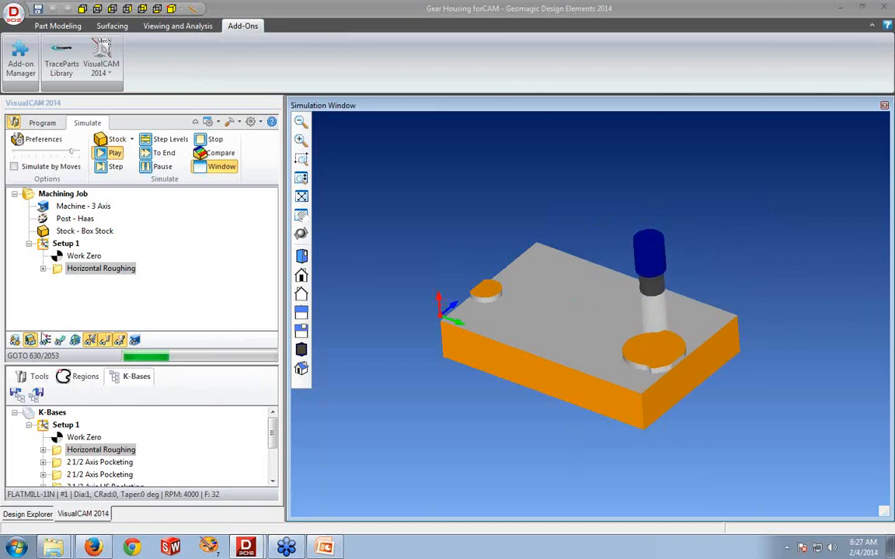
{"action": "left_click", "coordinate": [46, 347]}
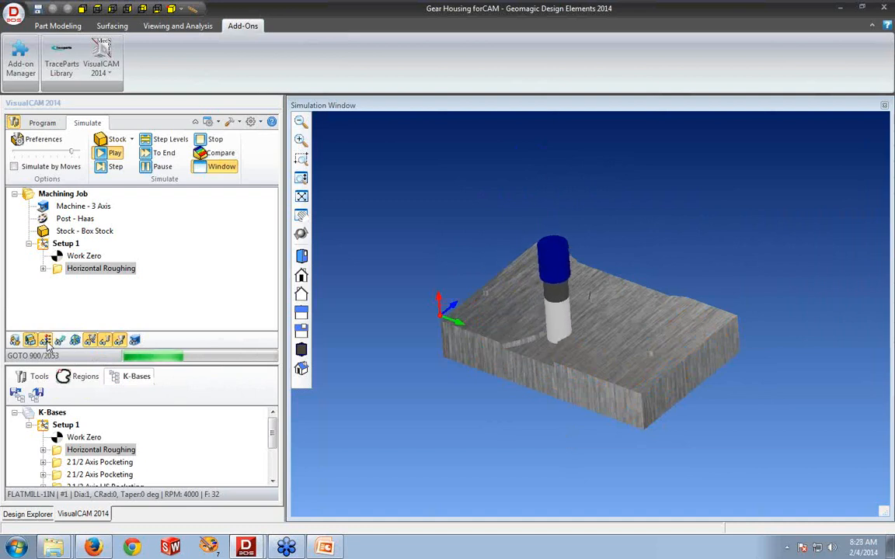
{"action": "left_click", "coordinate": [46, 343]}
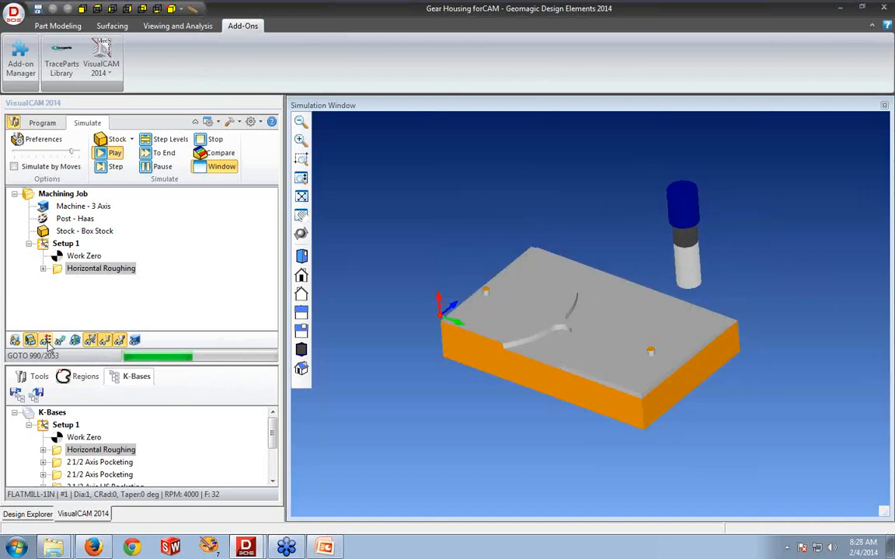
Run the roughing simulation to its end, inspect the cut stock and close the simulation window
{"action": "left_click", "coordinate": [155, 154]}
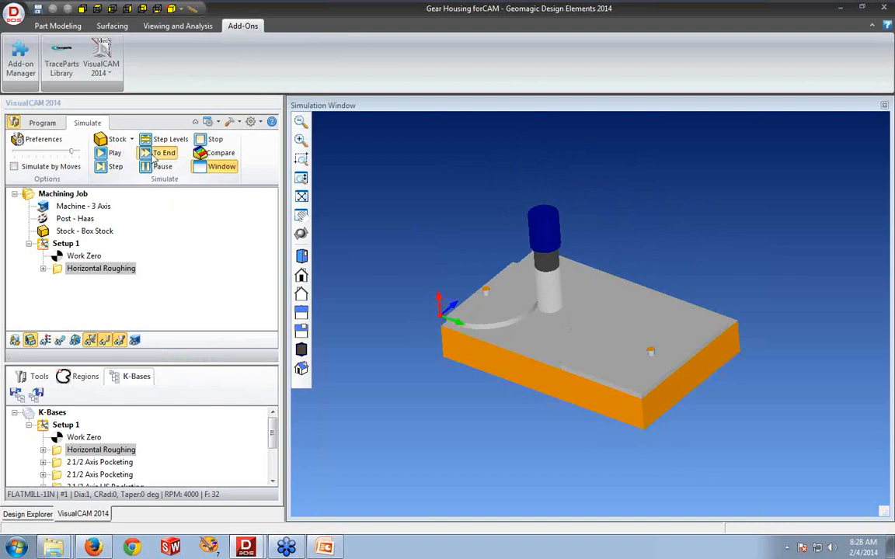
{"action": "scroll", "coordinate": [515, 365], "scroll_direction": "up", "scroll_amount": 3}
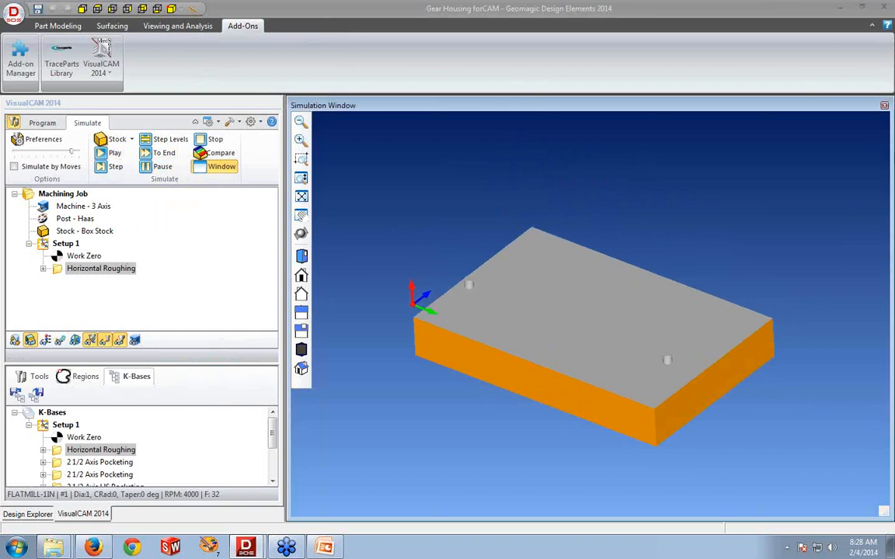
{"action": "left_click", "coordinate": [884, 106]}
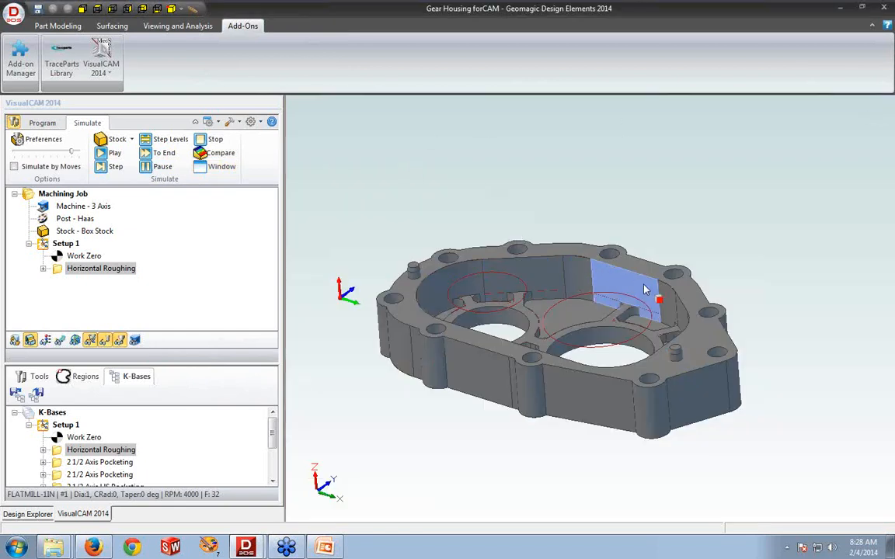
Copy the first 2 1/2 Axis Pocketing operation from the knowledge base into Setup 1 after Horizontal Roughing, and locate Pocketing among the 2 axis operations
{"action": "left_click", "coordinate": [72, 463]}
{"action": "left_click_drag", "start_coordinate": [64, 465], "coordinate": [90, 270]}
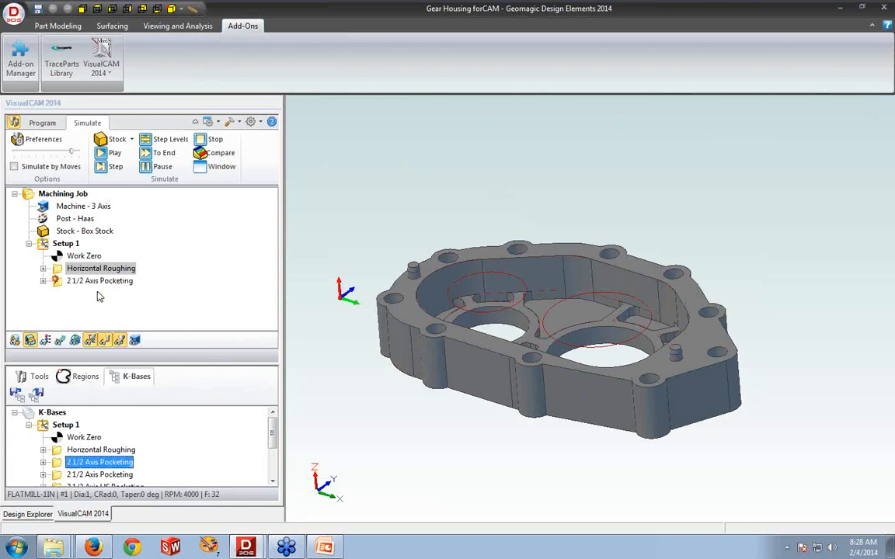
{"action": "left_click", "coordinate": [43, 123]}
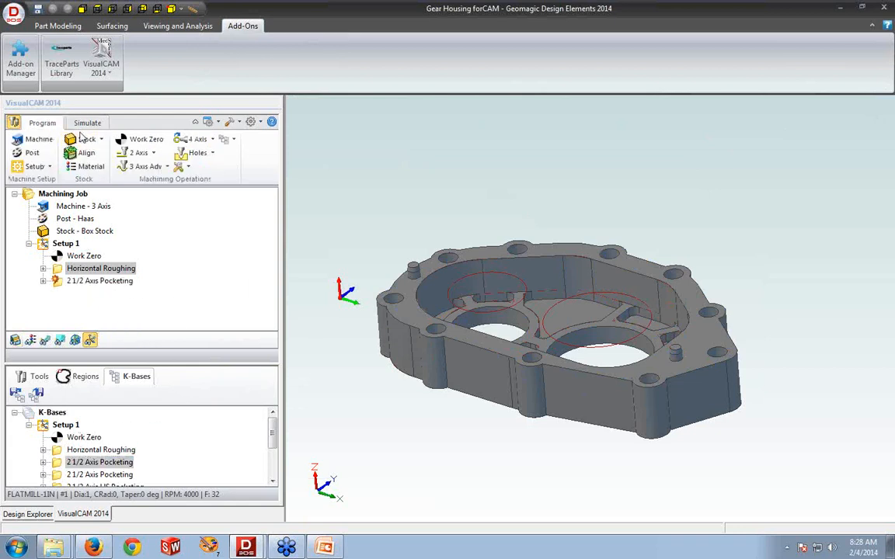
{"action": "left_click", "coordinate": [138, 153]}
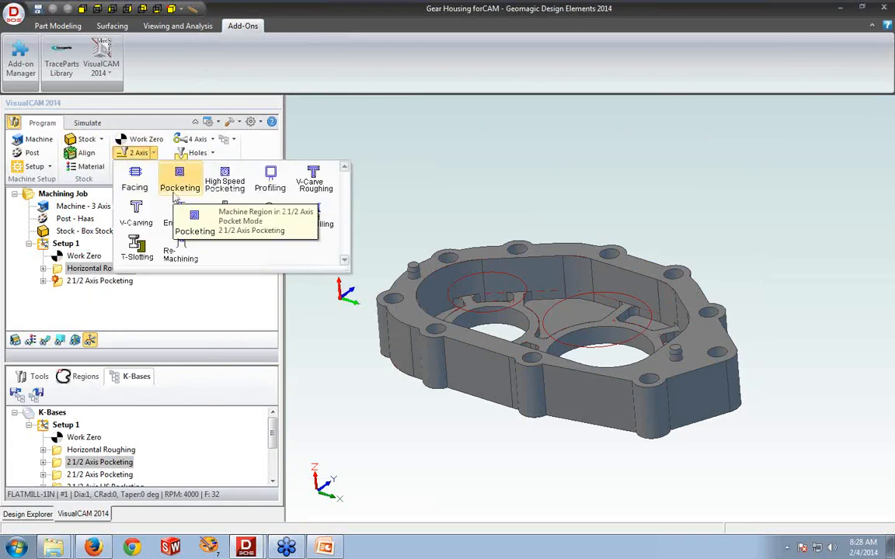
Assign the sketch around the housing's inner cavity, Sketch<2>, as the drive region of the job's 2 1/2 Axis Pocketing operation
{"action": "double_click", "coordinate": [62, 281]}
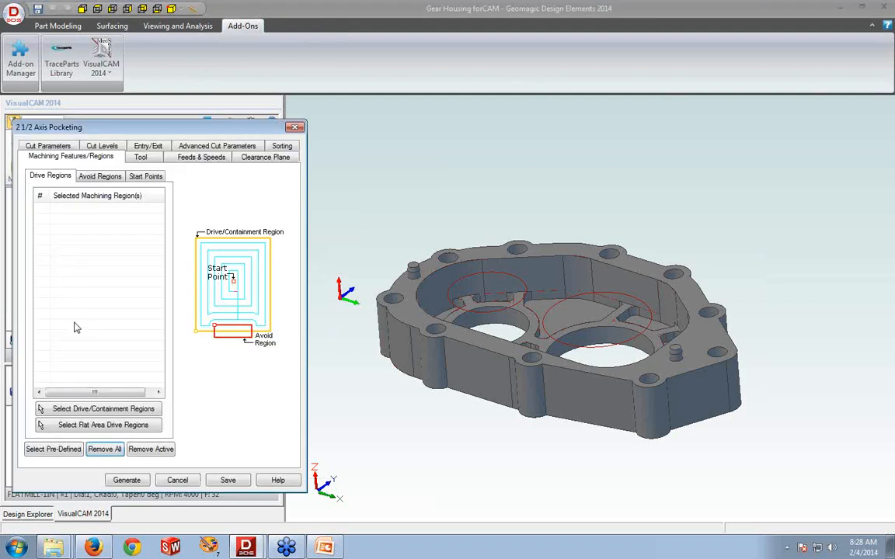
{"action": "left_click", "coordinate": [94, 413]}
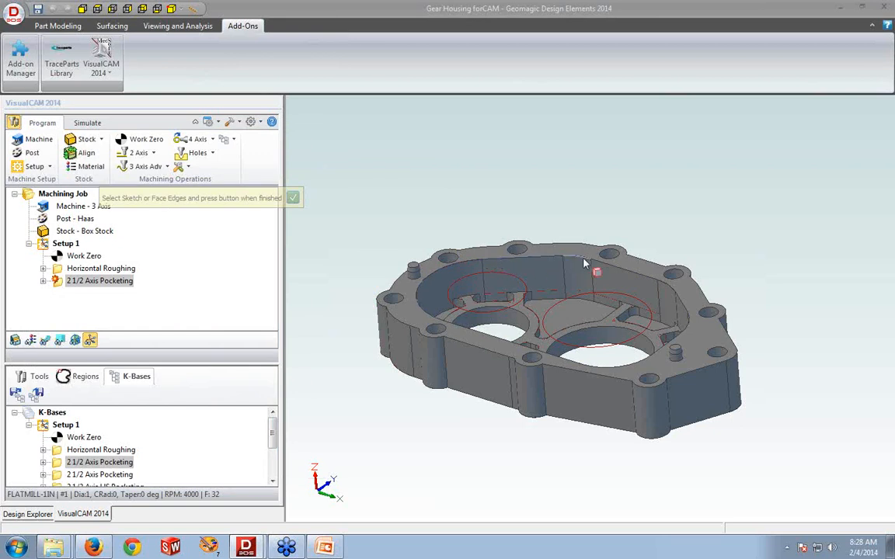
{"action": "right_click", "coordinate": [460, 270]}
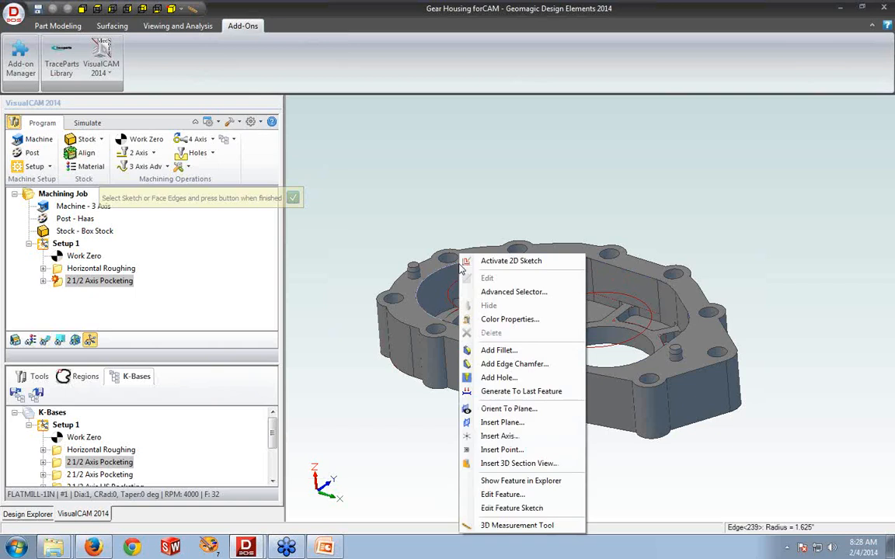
{"action": "left_click", "coordinate": [477, 293]}
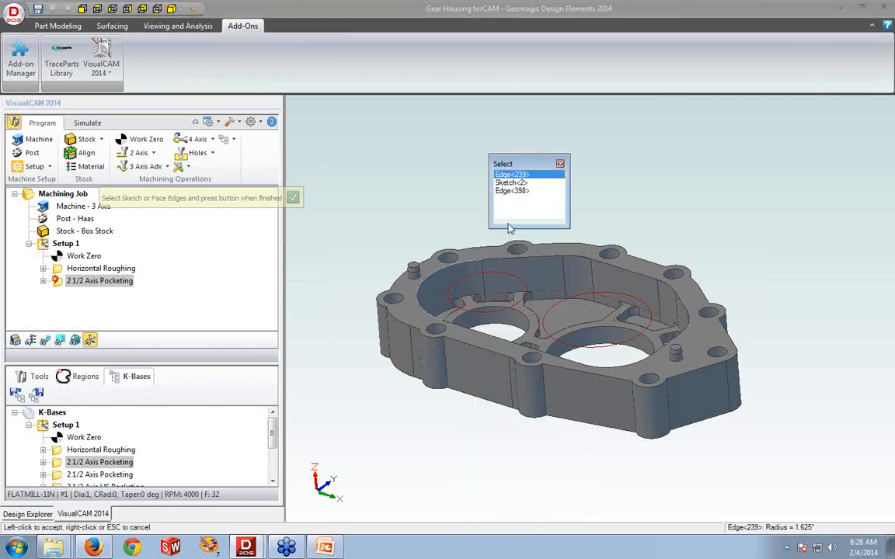
{"action": "left_click", "coordinate": [514, 184]}
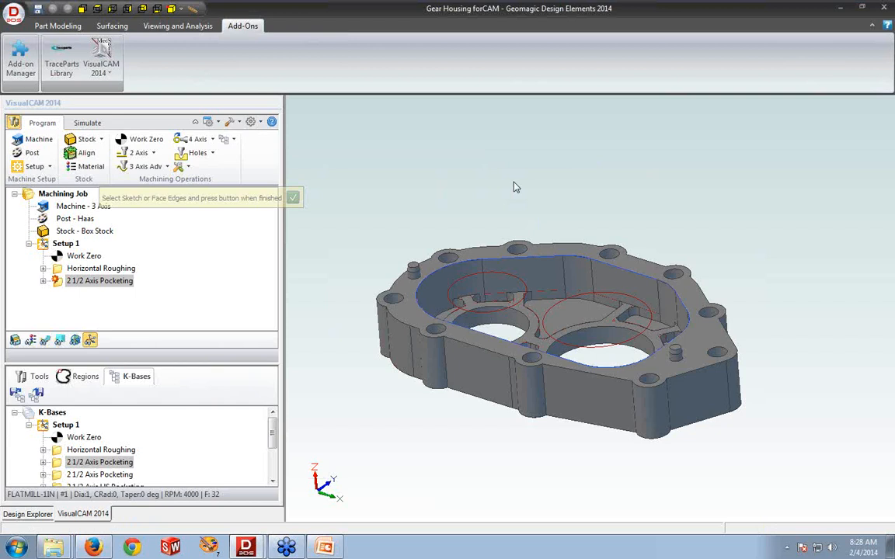
{"action": "left_click", "coordinate": [293, 198]}
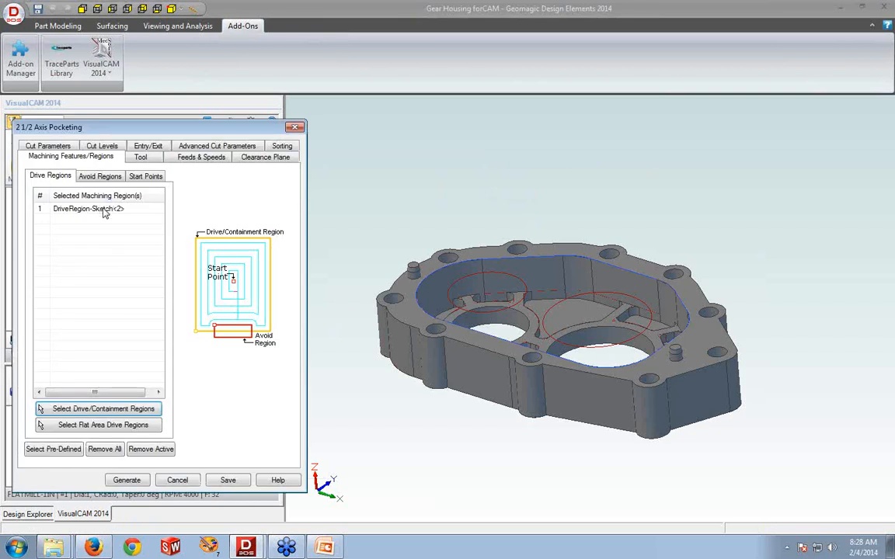
{"action": "left_click", "coordinate": [106, 210]}
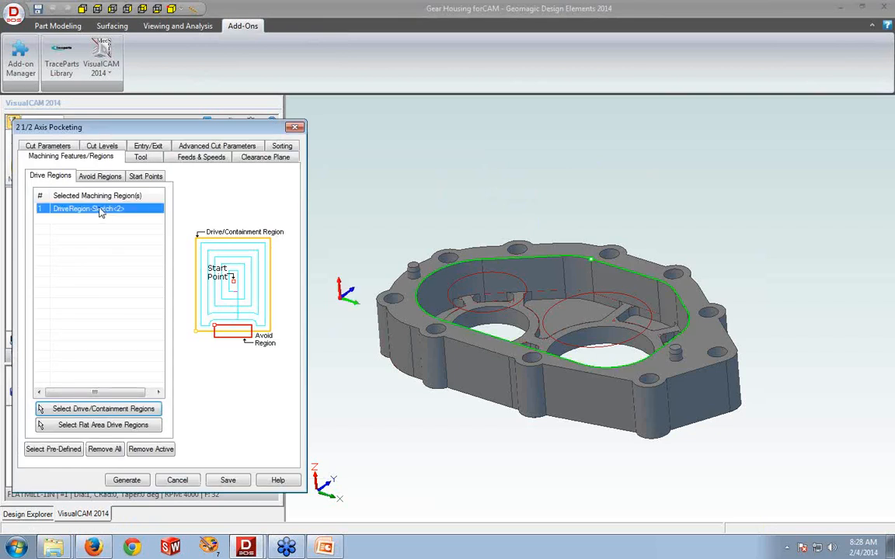
Examine the pocketing operation's tool, feeds and speeds, clearance plane and cut parameters
{"action": "left_click", "coordinate": [140, 159]}
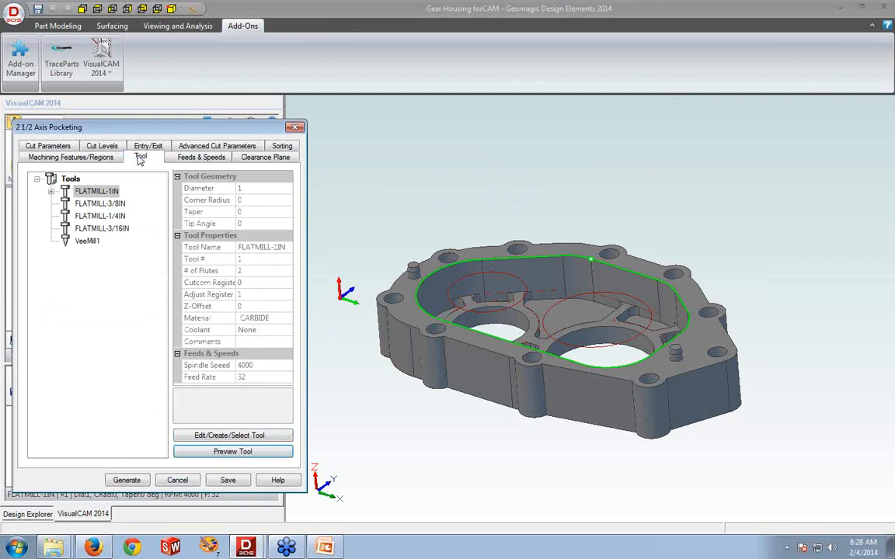
{"action": "left_click", "coordinate": [201, 156]}
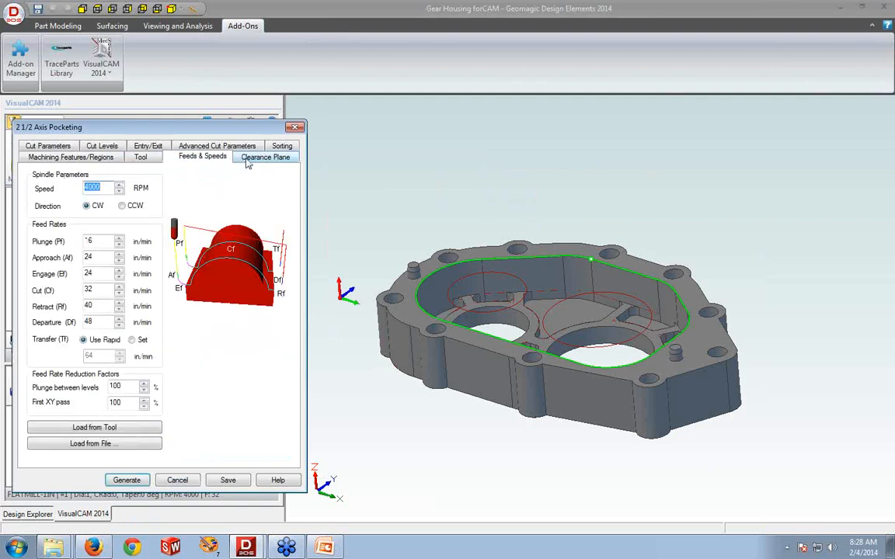
{"action": "left_click", "coordinate": [248, 160]}
{"action": "left_click", "coordinate": [62, 145]}
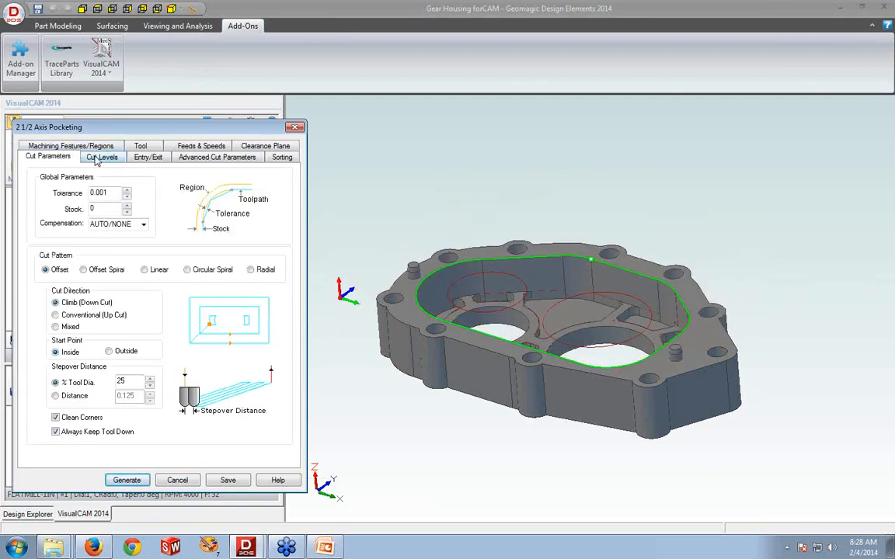
Define the pocketing operation's total cut depth of 1 by picking points on the cavity's top edge and its floor
{"action": "left_click", "coordinate": [97, 158]}
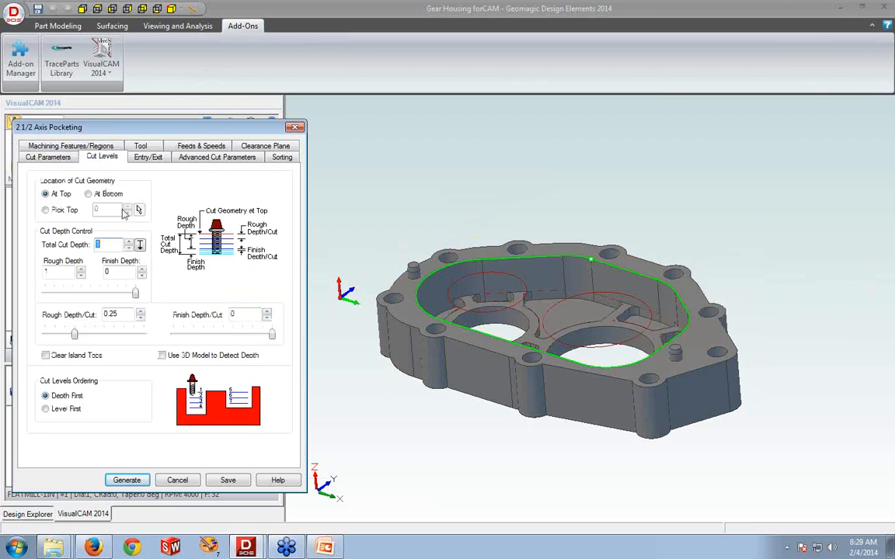
{"action": "left_click", "coordinate": [140, 245]}
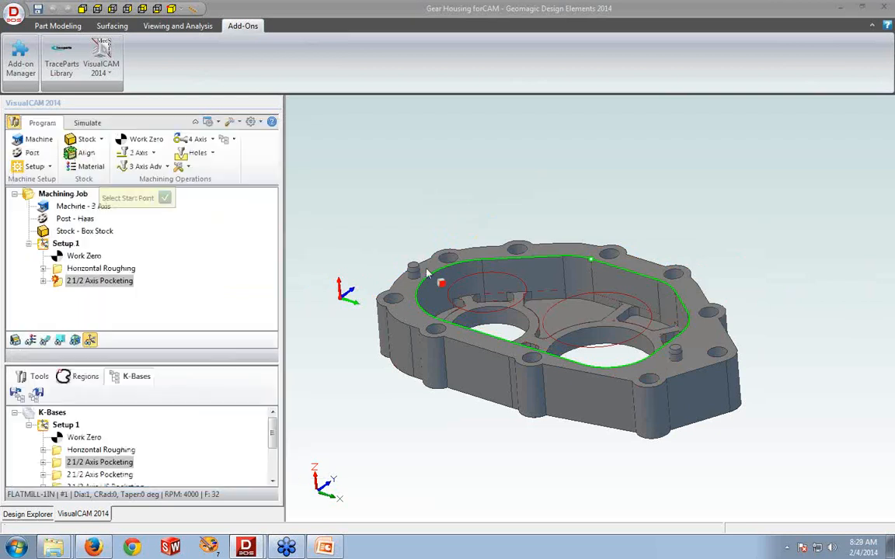
{"action": "left_click", "coordinate": [481, 258]}
{"action": "left_click", "coordinate": [534, 332]}
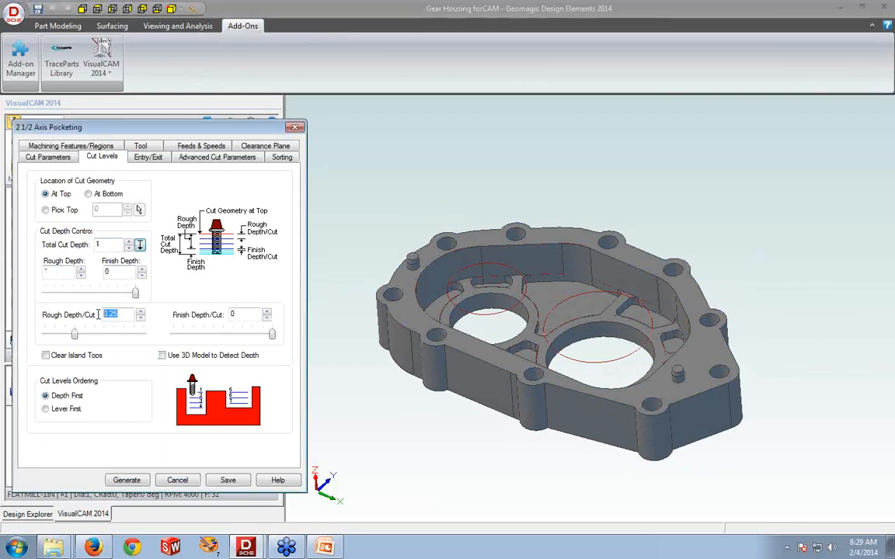
Generate the 2 1/2 Axis Pocketing toolpath with the existing entry and exit settings and display it on the part
{"action": "left_click", "coordinate": [146, 158]}
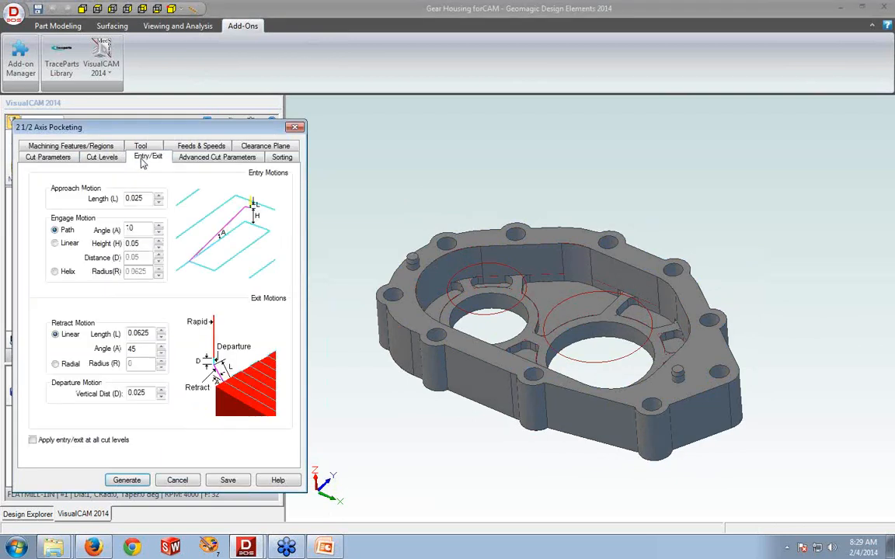
{"action": "left_click", "coordinate": [126, 480]}
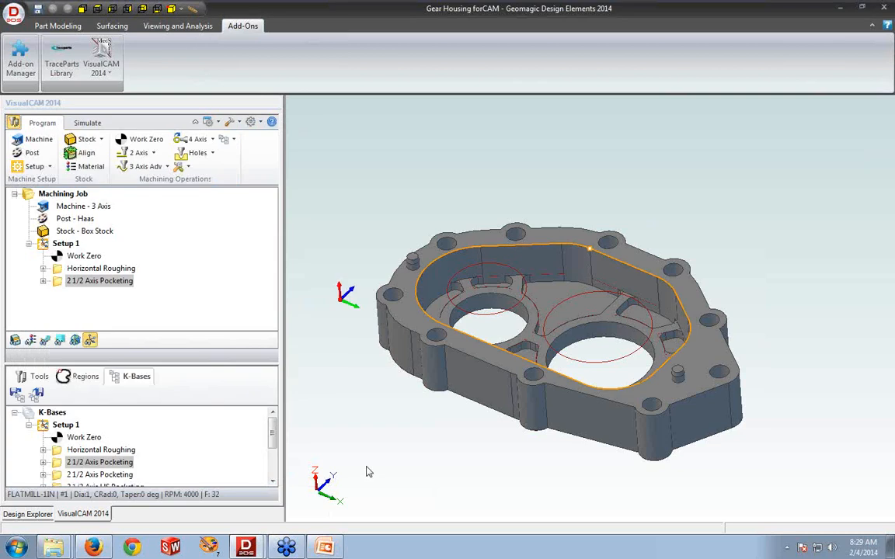
{"action": "left_click", "coordinate": [44, 341]}
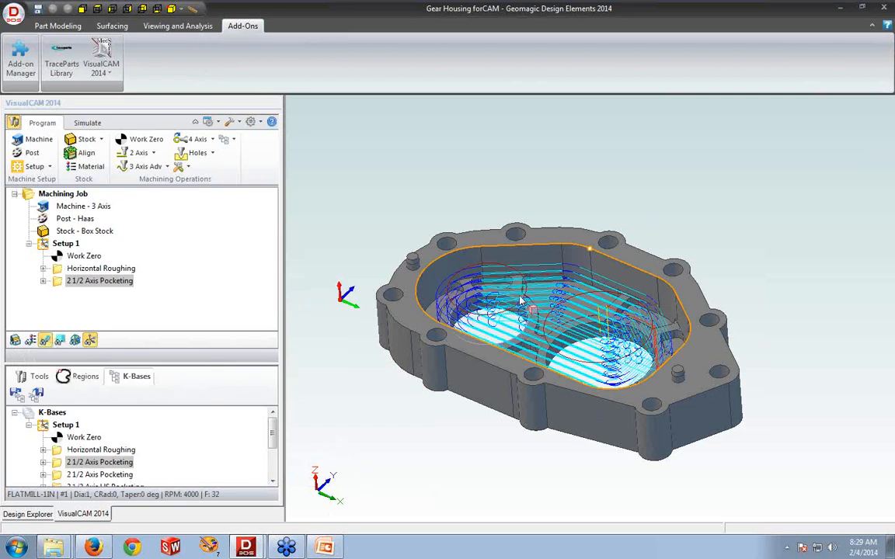
Examine the pocketing toolpath's cut levels and passes inside the housing cavity, down to the floor and ribs
{"action": "scroll", "coordinate": [644, 318], "scroll_direction": "down", "scroll_amount": 3}
{"action": "scroll", "coordinate": [607, 298], "scroll_direction": "up", "scroll_amount": 4}
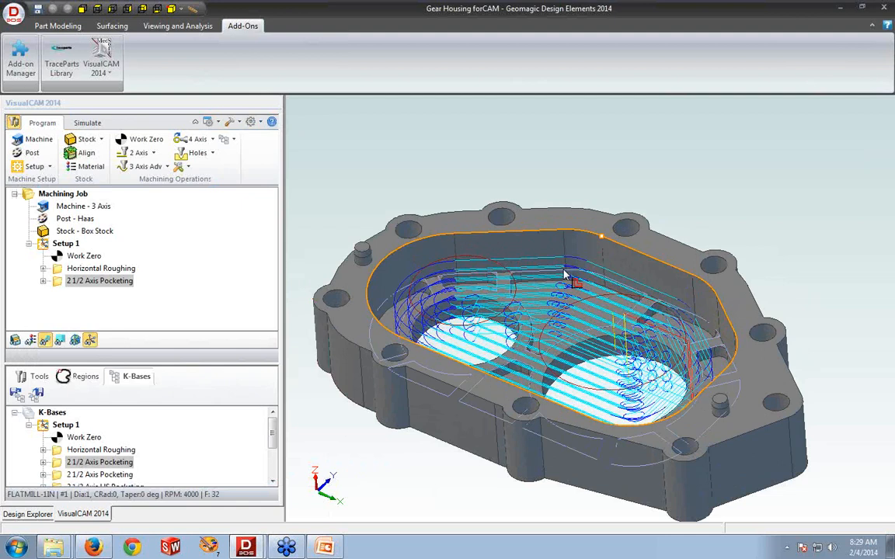
{"action": "scroll", "coordinate": [590, 319], "scroll_direction": "up", "scroll_amount": 5}
{"action": "middle_click_drag", "start_coordinate": [584, 348], "coordinate": [589, 340]}
{"action": "left_click", "coordinate": [589, 340]}
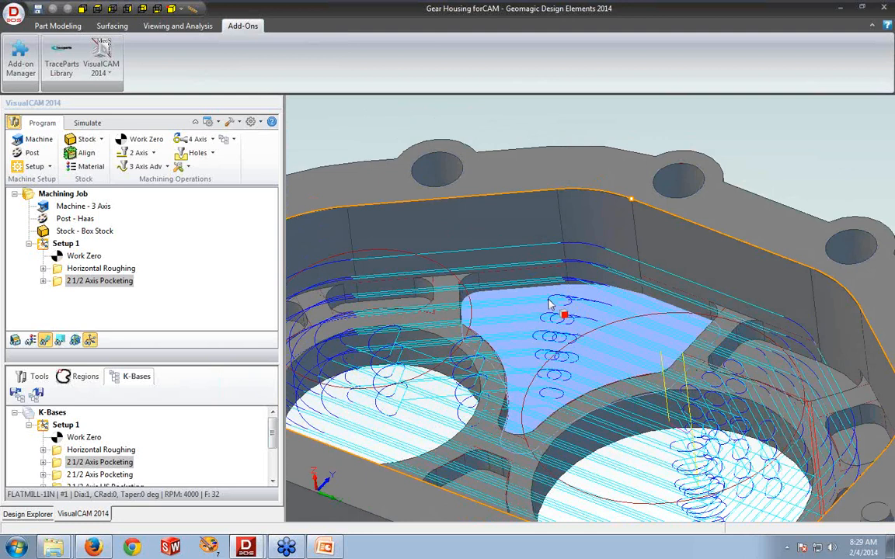
{"action": "middle_click_drag", "start_coordinate": [552, 308], "coordinate": [564, 328]}
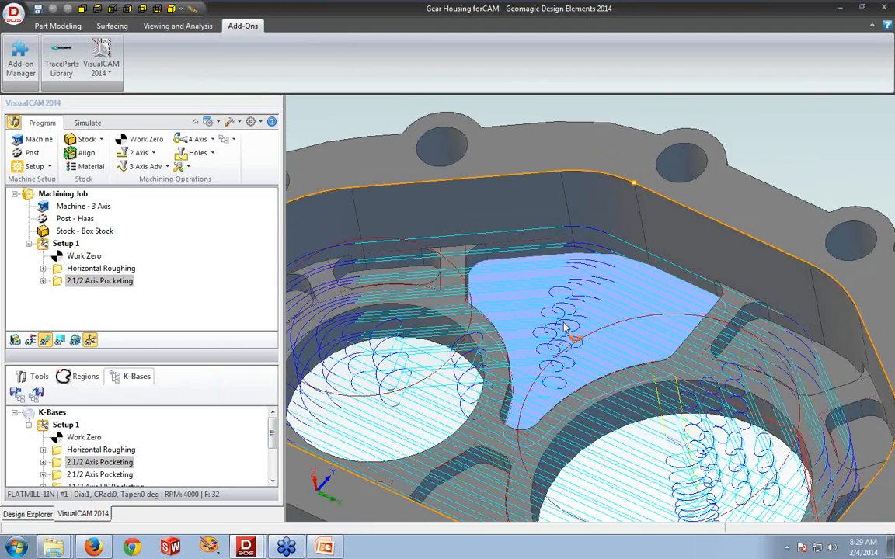
{"action": "scroll", "coordinate": [565, 328], "scroll_direction": "down", "scroll_amount": 1}
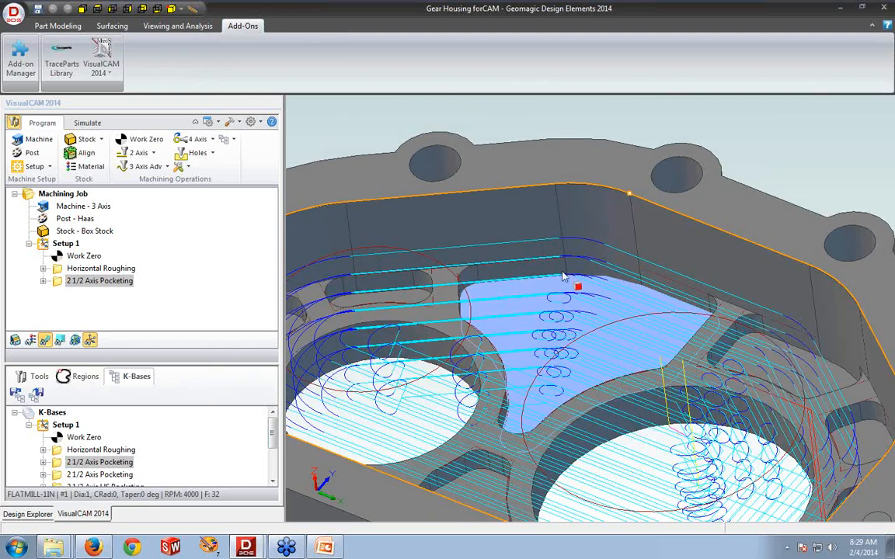
{"action": "scroll", "coordinate": [564, 274], "scroll_direction": "down", "scroll_amount": 1}
{"action": "scroll", "coordinate": [563, 274], "scroll_direction": "down", "scroll_amount": 2}
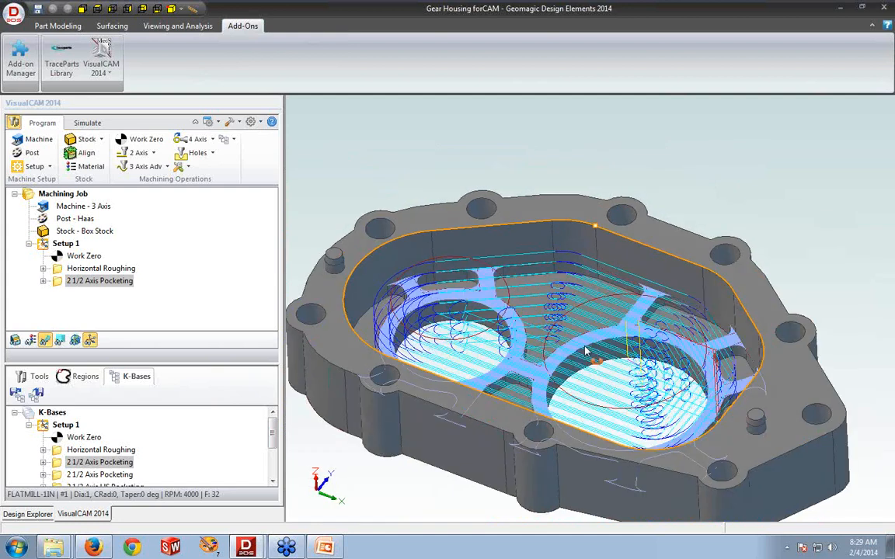
{"action": "middle_click_drag", "start_coordinate": [579, 341], "coordinate": [580, 347]}
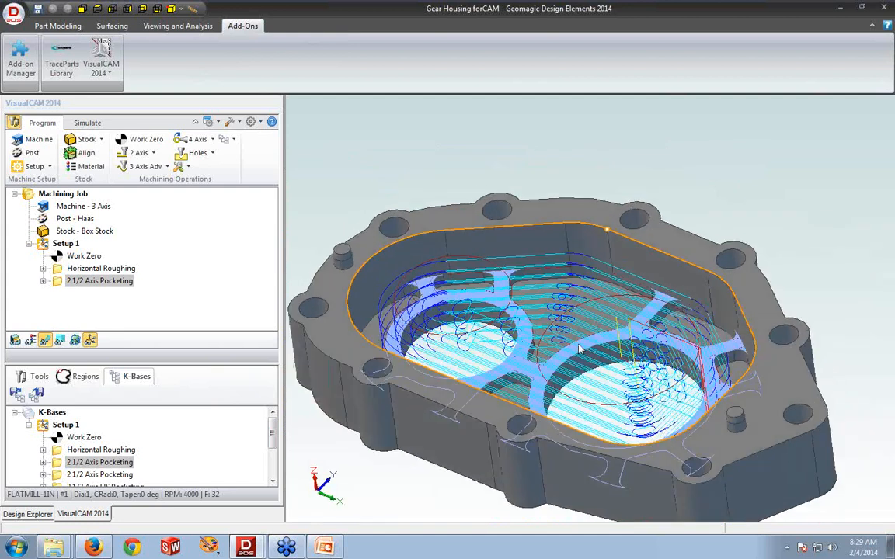
{"action": "scroll", "coordinate": [581, 344], "scroll_direction": "up", "scroll_amount": 1}
{"action": "scroll", "coordinate": [581, 343], "scroll_direction": "down", "scroll_amount": 1}
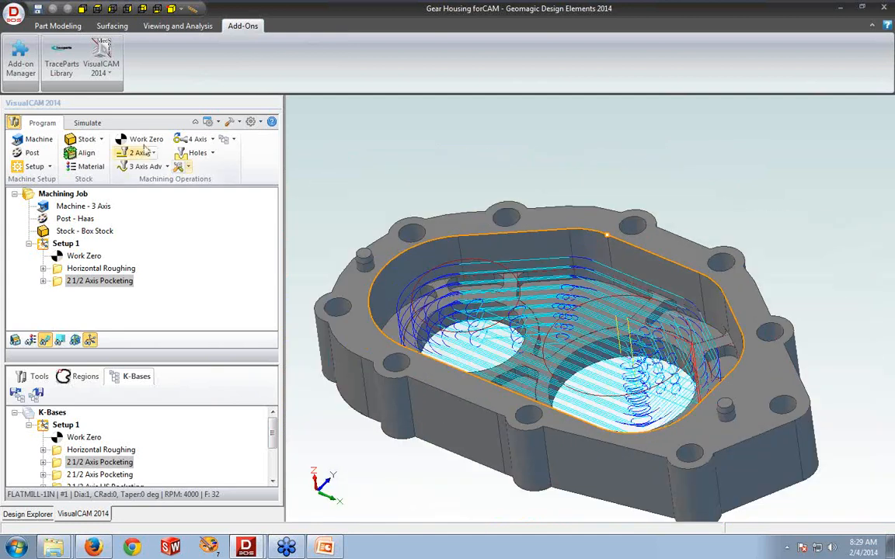
Simulate the 2 1/2 Axis Pocketing operation through to its end in the simulation window, and close the window
{"action": "left_click", "coordinate": [89, 124]}
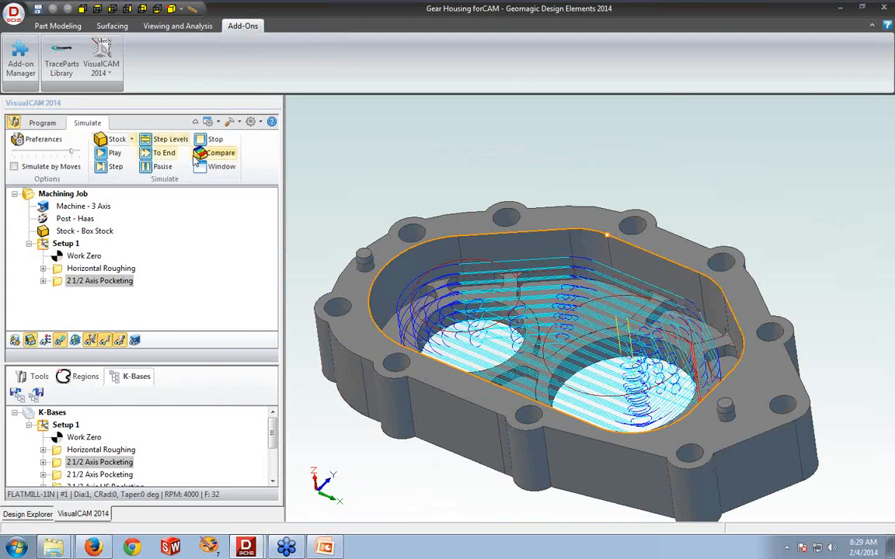
{"action": "left_click", "coordinate": [203, 165]}
{"action": "left_click", "coordinate": [113, 158]}
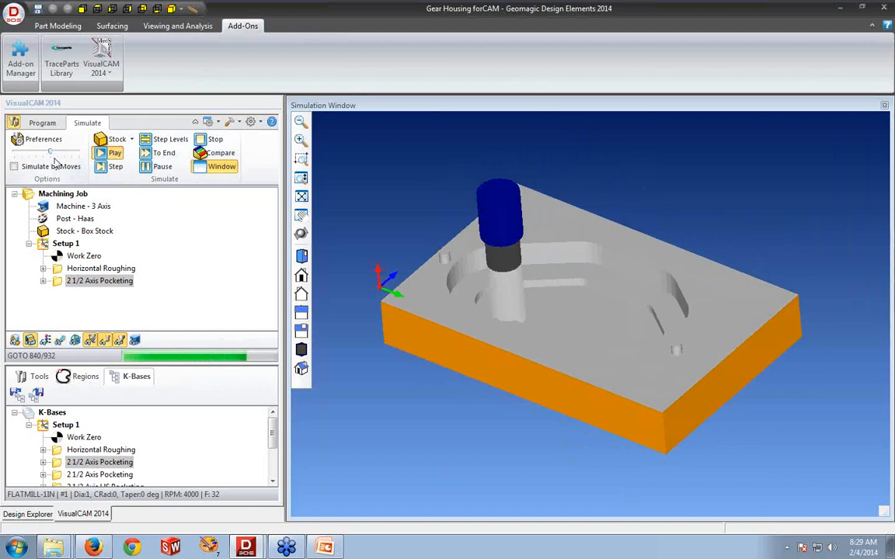
{"action": "left_click", "coordinate": [155, 159]}
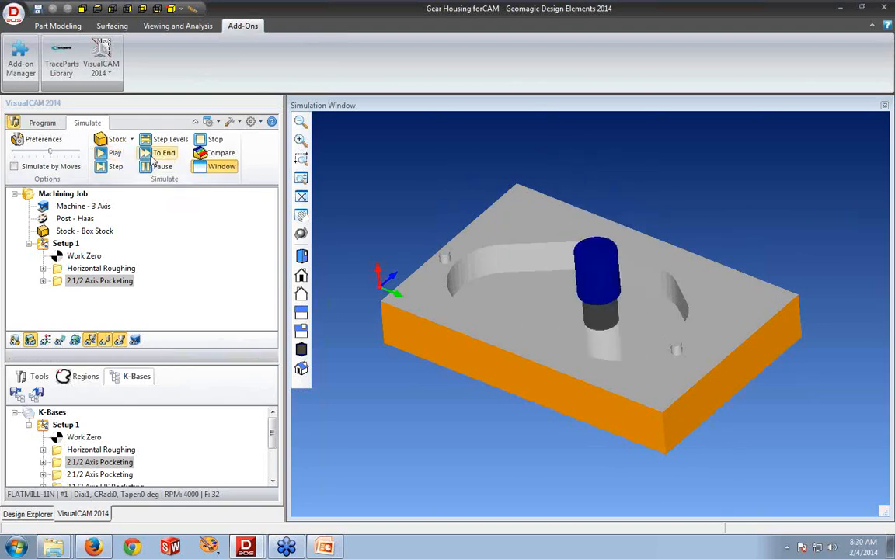
{"action": "mouse_move", "coordinate": [494, 309]}
{"action": "middle_mouse_down"}
{"action": "mouse_move", "coordinate": [499, 304]}
{"action": "mouse_move", "coordinate": [505, 315]}
{"action": "mouse_move", "coordinate": [505, 293]}
{"action": "mouse_move", "coordinate": [496, 310]}
{"action": "mouse_move", "coordinate": [504, 299]}
{"action": "middle_mouse_up"}
{"action": "left_click", "coordinate": [883, 106]}
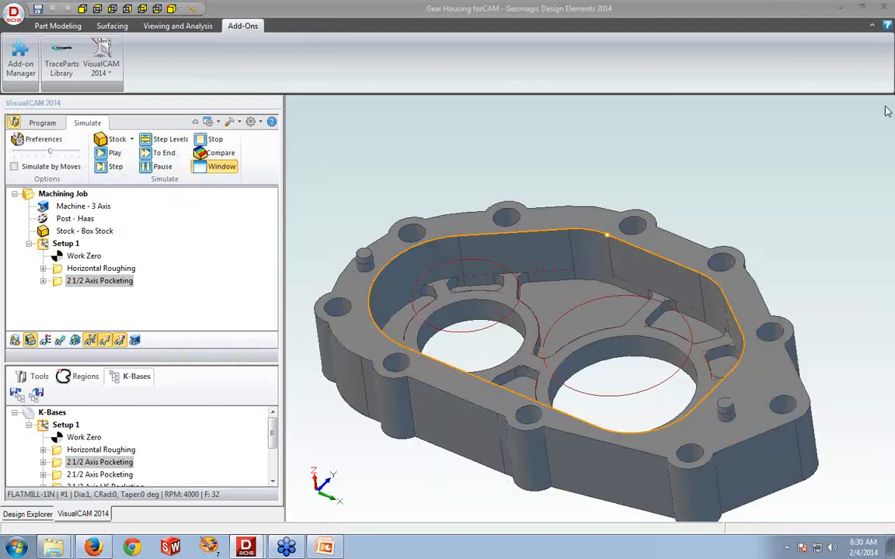
Return to programming and copy the job's 2 1/2 Axis Pocketing operation in Setup 1
{"action": "left_click", "coordinate": [42, 123]}
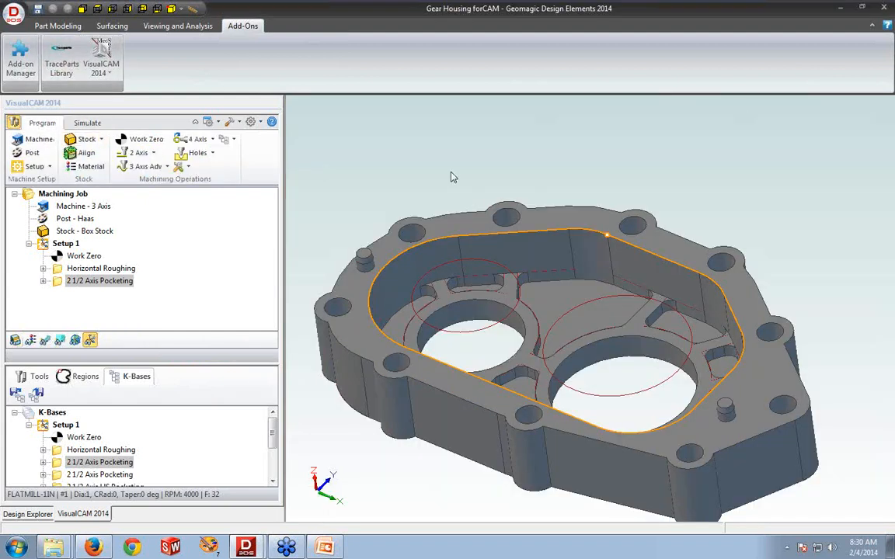
{"action": "middle_click_drag", "start_coordinate": [452, 176], "coordinate": [457, 177]}
{"action": "scroll", "coordinate": [560, 394], "scroll_direction": "up", "scroll_amount": 1}
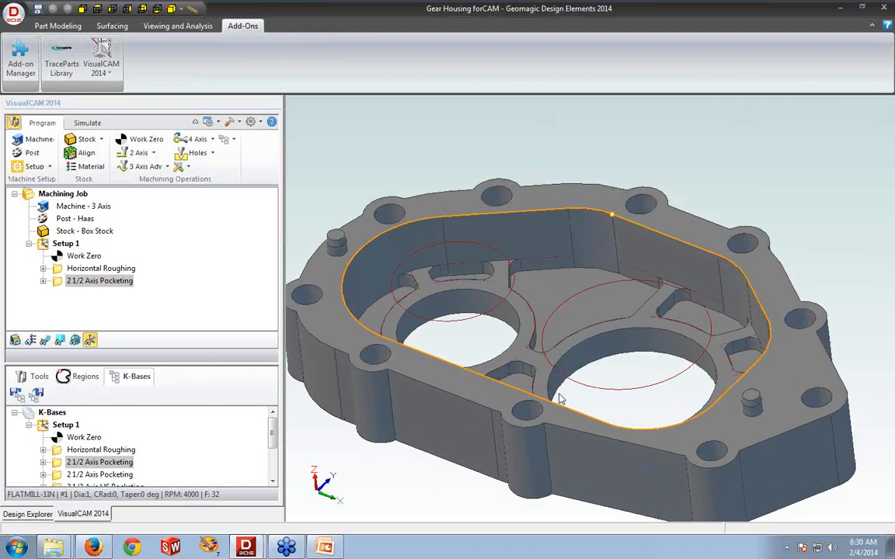
{"action": "scroll", "coordinate": [554, 282], "scroll_direction": "up", "scroll_amount": 2}
{"action": "scroll", "coordinate": [554, 282], "scroll_direction": "down", "scroll_amount": 4}
{"action": "left_click", "coordinate": [60, 283]}
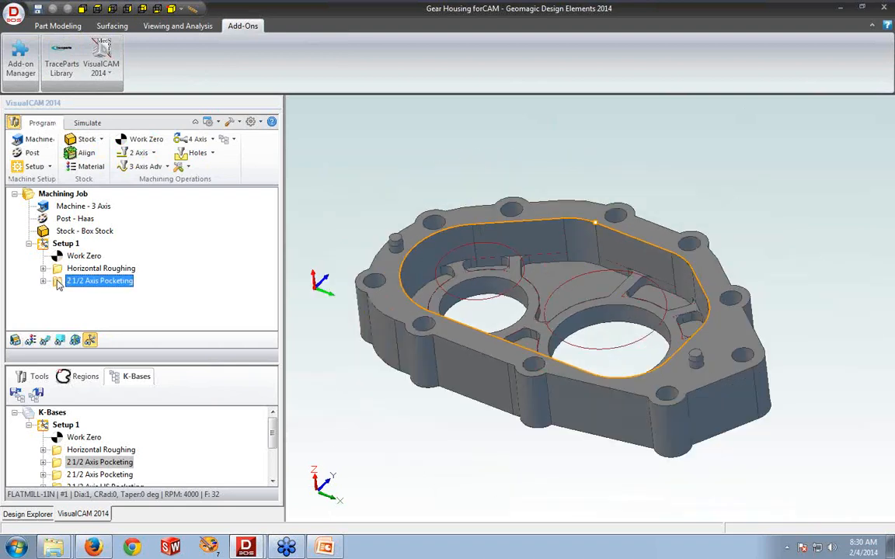
{"action": "right_click", "coordinate": [59, 283]}
{"action": "left_click", "coordinate": [83, 442]}
{"action": "right_click", "coordinate": [60, 285]}
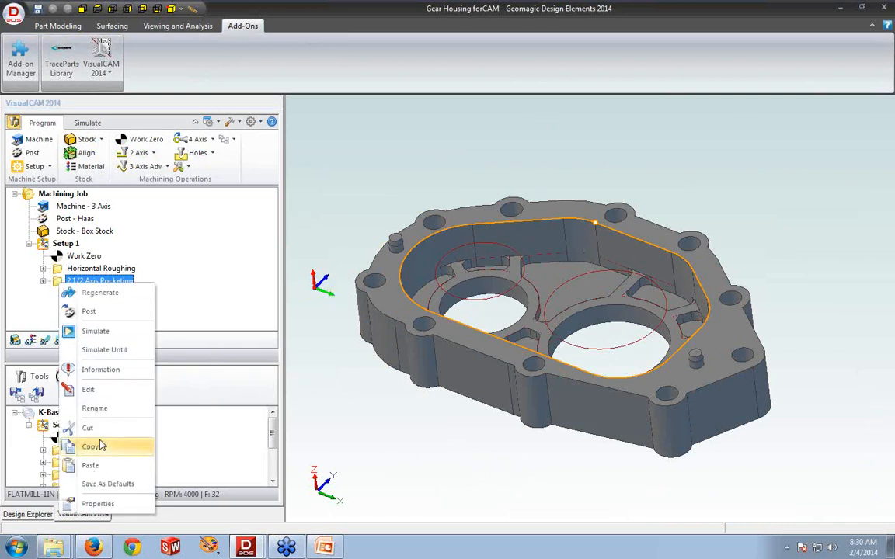
Duplicate the 2 1/2 Axis Pocketing operation in Setup 1 and remove all drive regions from the copy
{"action": "left_click", "coordinate": [91, 461]}
{"action": "left_click", "coordinate": [59, 294]}
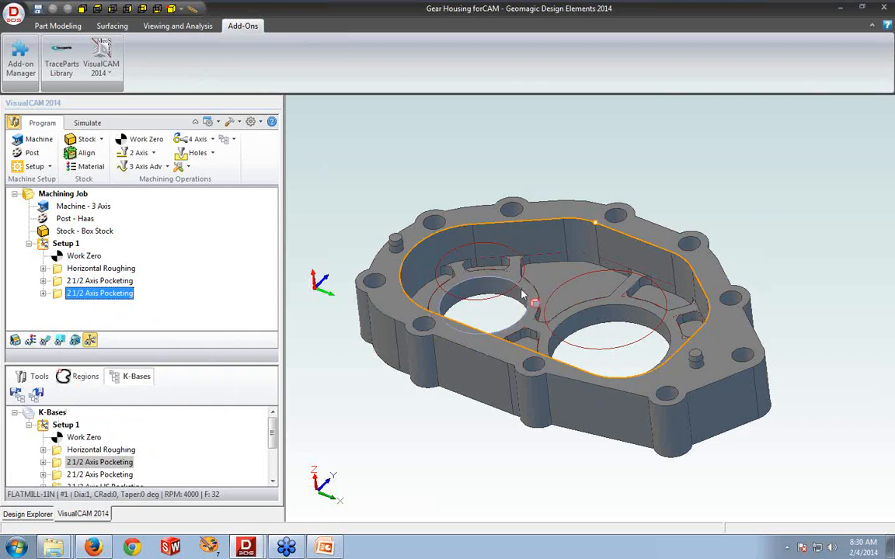
{"action": "double_click", "coordinate": [55, 295]}
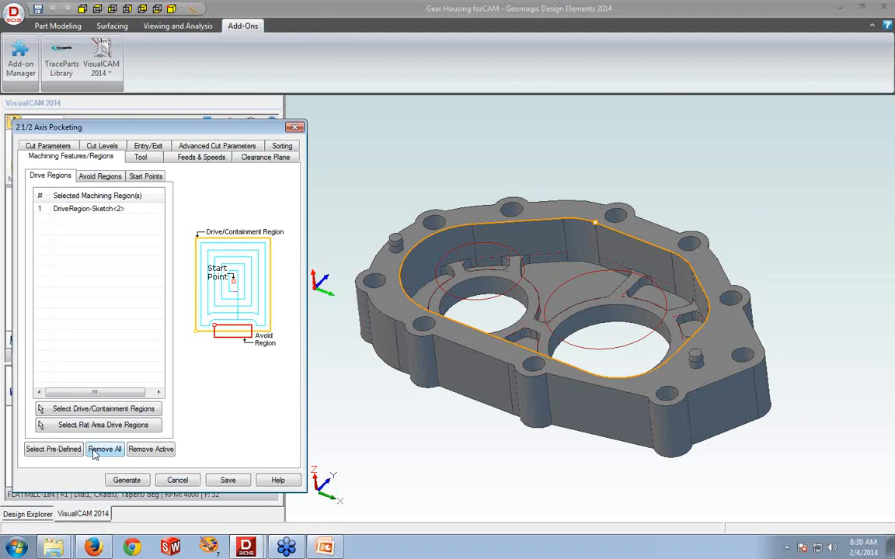
{"action": "left_click", "coordinate": [103, 449]}
Assign the upper circular edges of the two large through holes as drive regions of the copied pocketing operation and check both
{"action": "left_click", "coordinate": [101, 409]}
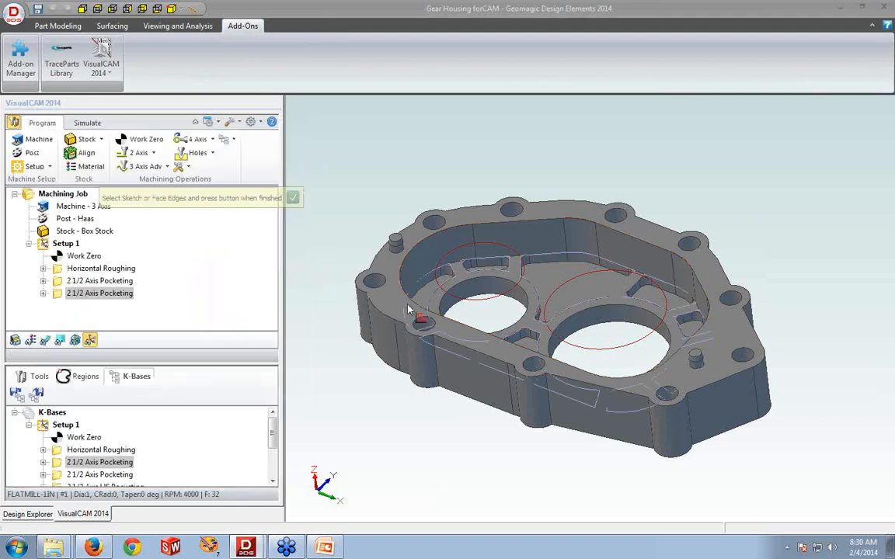
{"action": "left_click", "coordinate": [467, 288]}
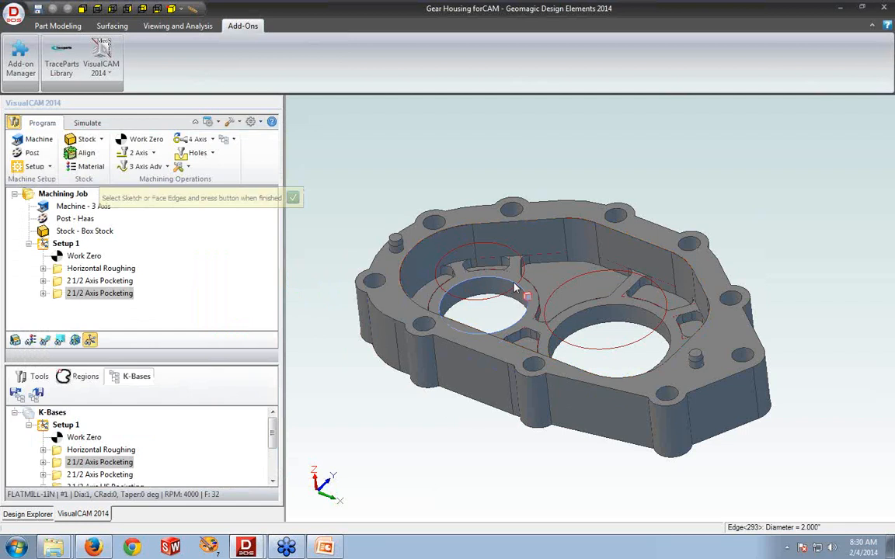
{"action": "left_click", "coordinate": [592, 312]}
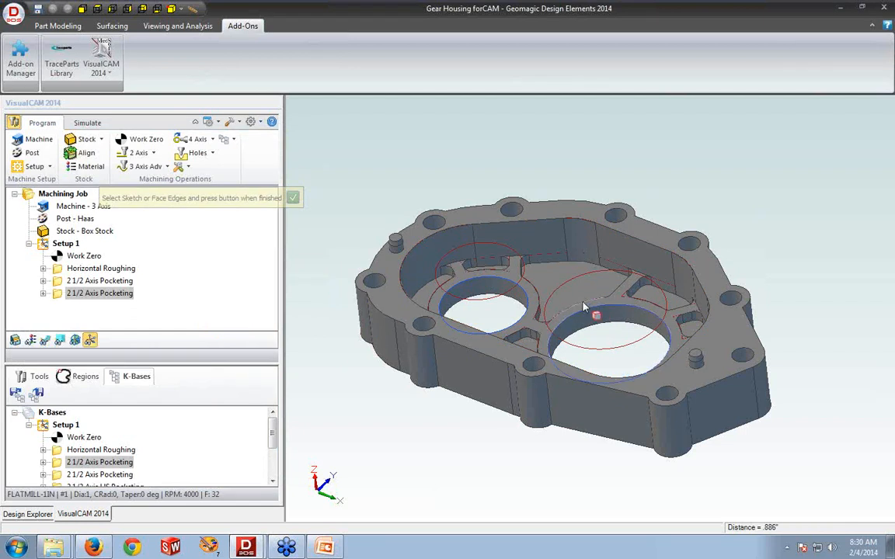
{"action": "left_click", "coordinate": [293, 200]}
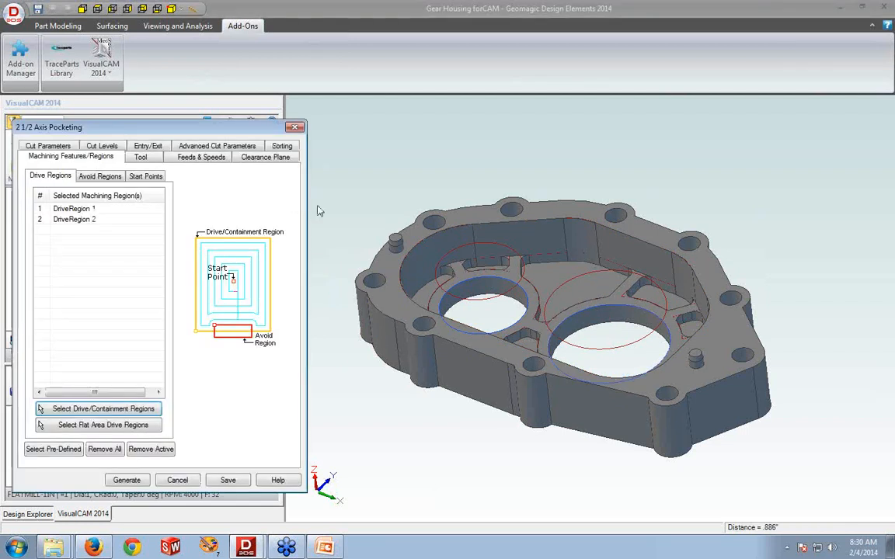
{"action": "left_click", "coordinate": [91, 209]}
{"action": "left_click", "coordinate": [91, 220]}
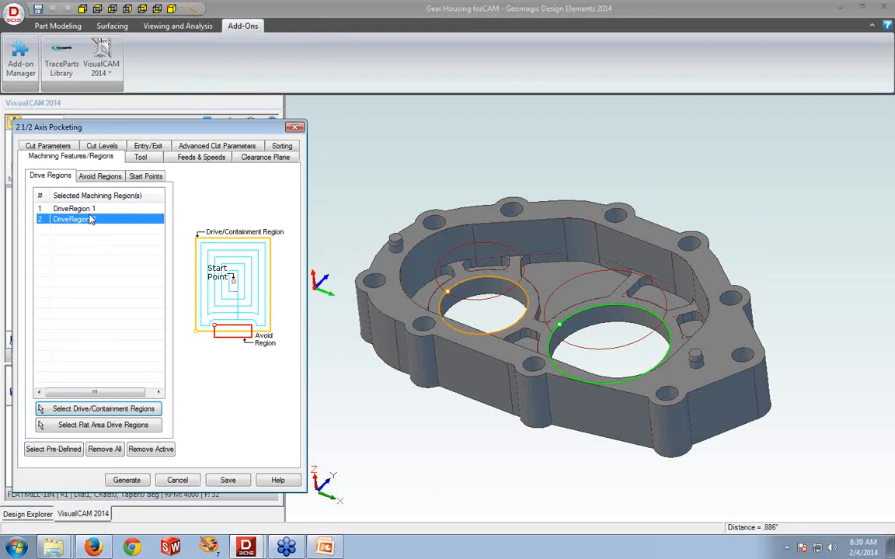
Set the total cut depth to 0.5 by picking from the hole rim to the housing's underside, and generate the toolpath
{"action": "left_click", "coordinate": [141, 159]}
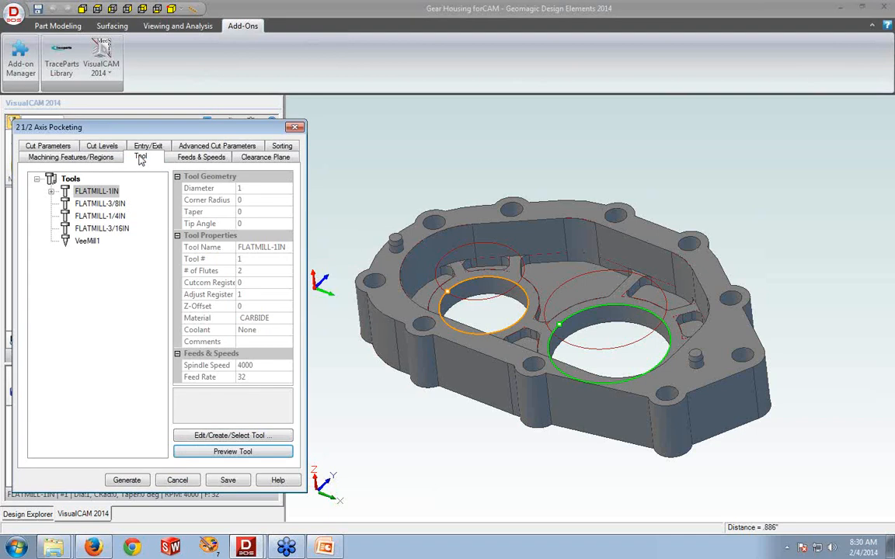
{"action": "left_click", "coordinate": [101, 146]}
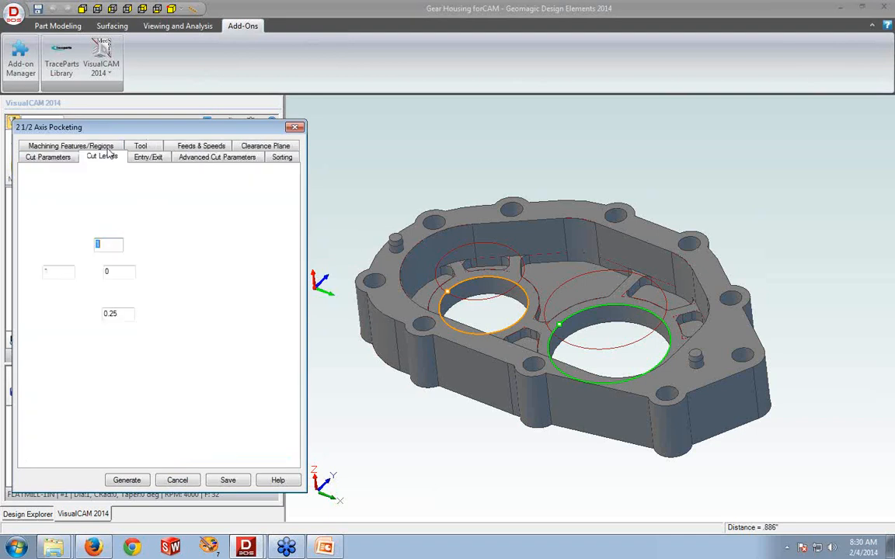
{"action": "left_click", "coordinate": [141, 246]}
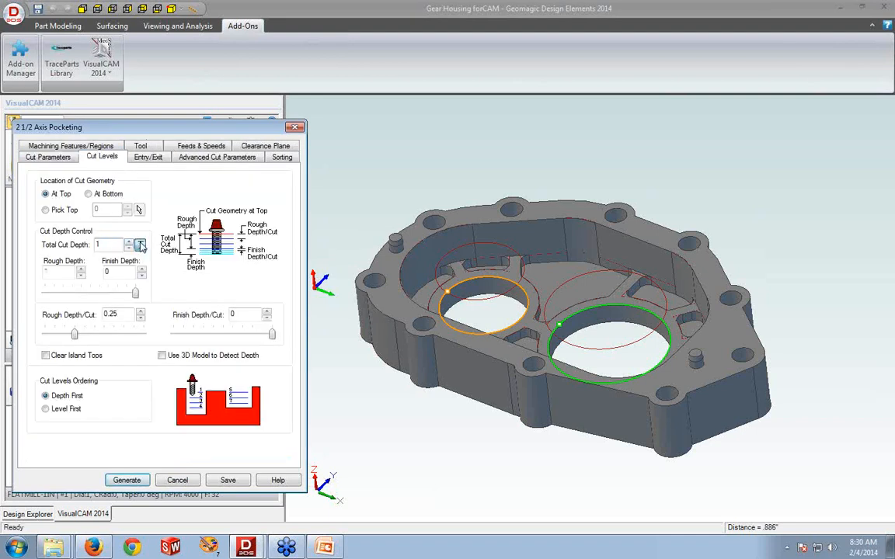
{"action": "left_click", "coordinate": [526, 288]}
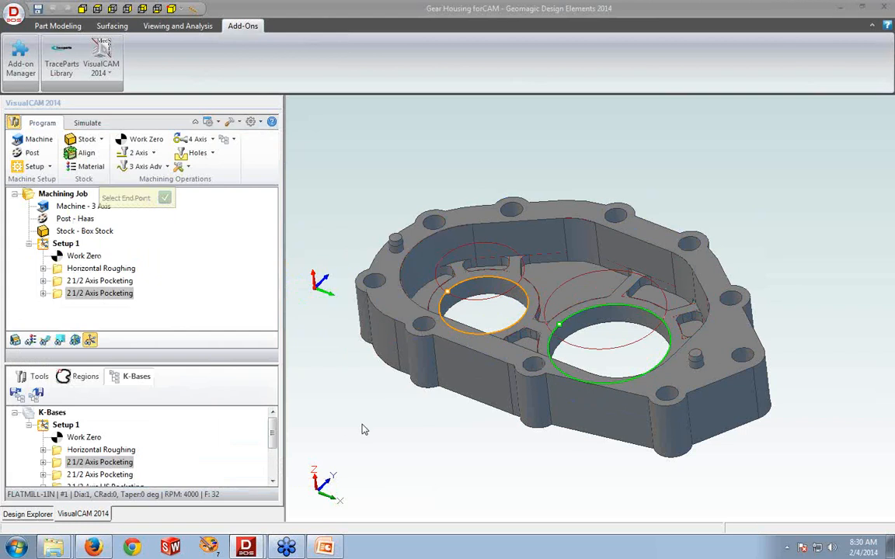
{"action": "middle_click_drag", "start_coordinate": [376, 425], "coordinate": [388, 392]}
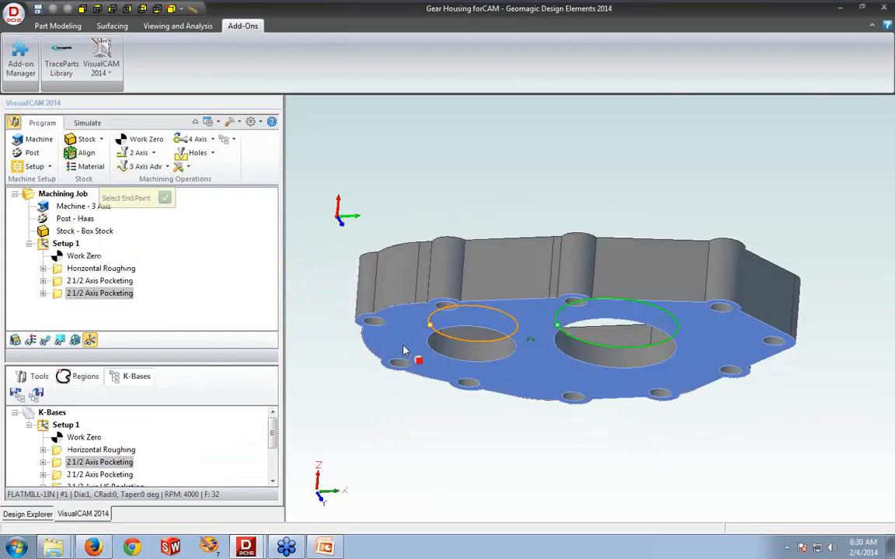
{"action": "left_click", "coordinate": [398, 357]}
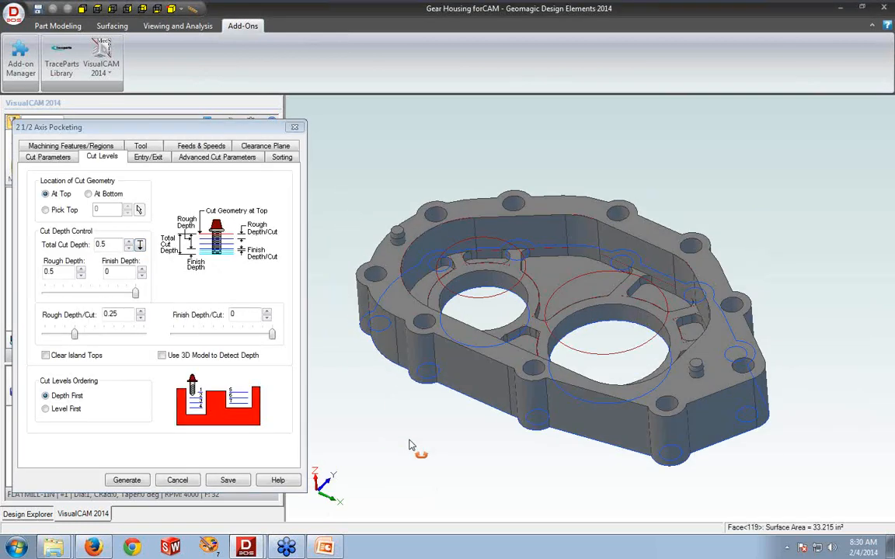
{"action": "left_click", "coordinate": [118, 484]}
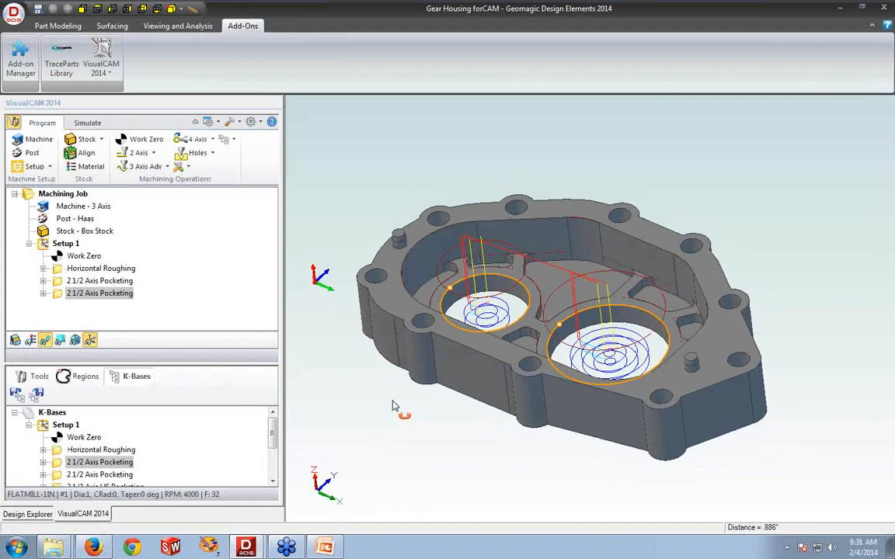
Change the hole pocketing's cut transfer method to Skim with a clearance of 0.05 and regenerate the toolpath
{"action": "double_click", "coordinate": [58, 295]}
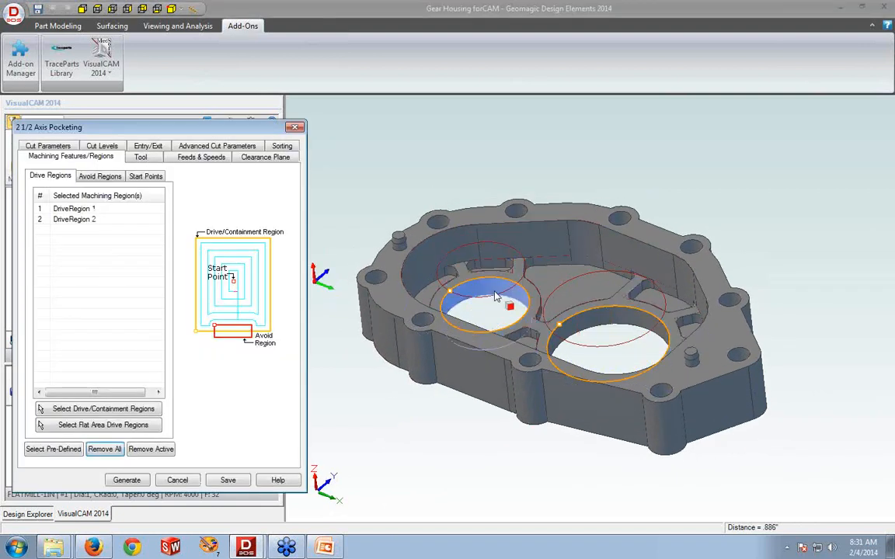
{"action": "left_click", "coordinate": [264, 156]}
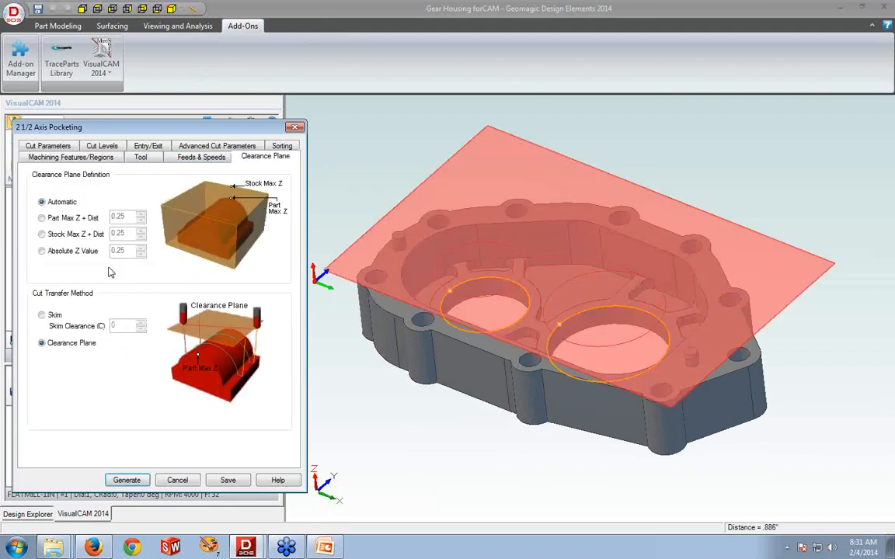
{"action": "left_click", "coordinate": [43, 315]}
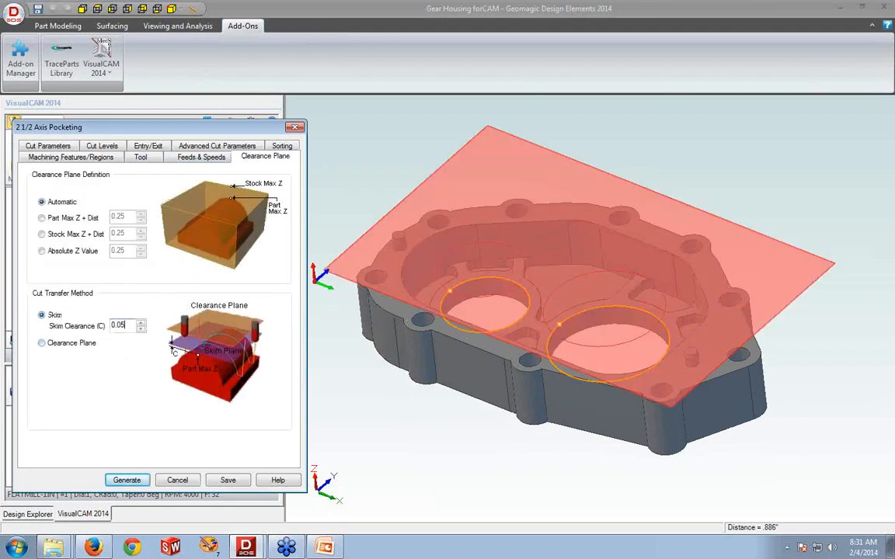
{"action": "left_click", "coordinate": [128, 480]}
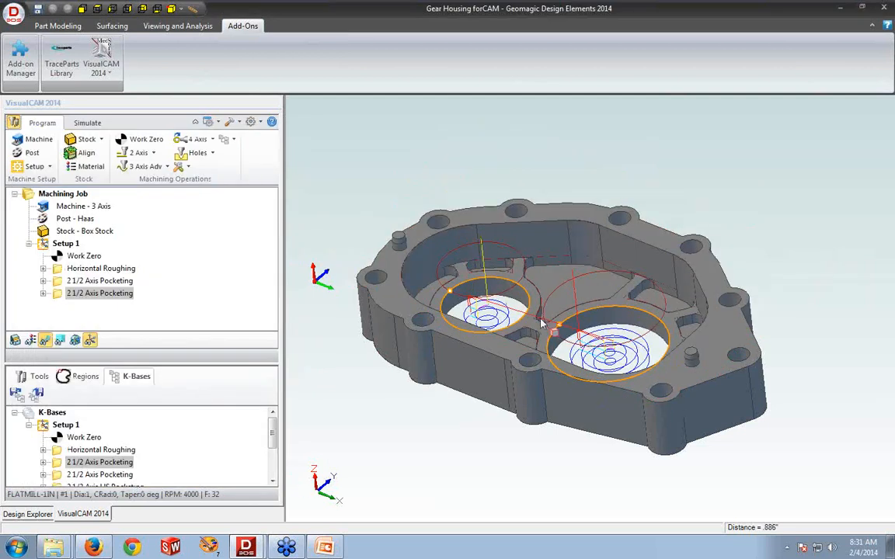
{"action": "mouse_move", "coordinate": [551, 335]}
{"action": "middle_mouse_down"}
{"action": "mouse_move", "coordinate": [536, 330]}
{"action": "mouse_move", "coordinate": [545, 331]}
{"action": "middle_mouse_up"}
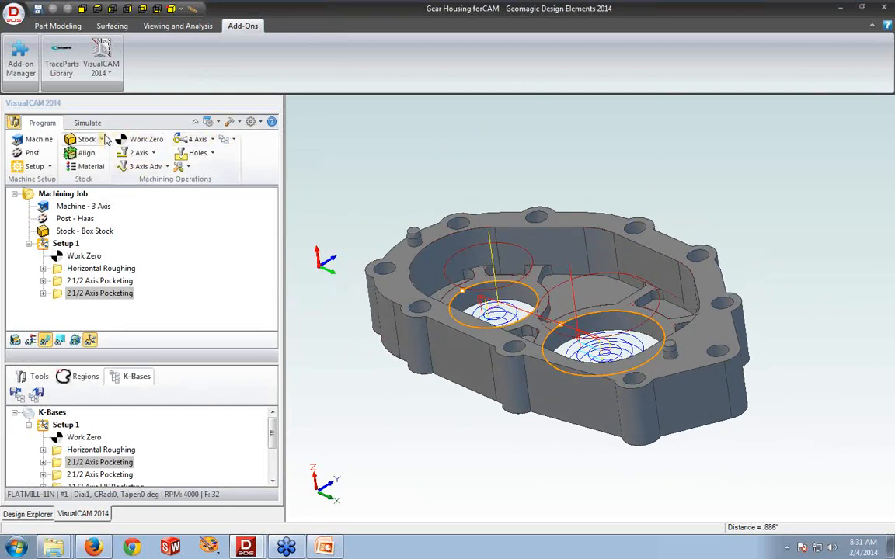
Simulate the material removal of the two-hole pocketing operation in the simulation window, inspect the cut stock and close the window
{"action": "left_click", "coordinate": [87, 123]}
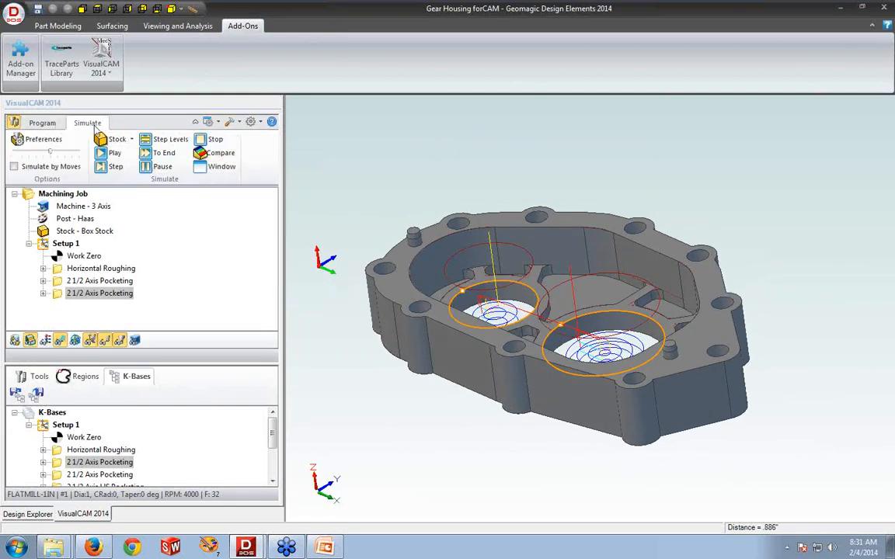
{"action": "left_click", "coordinate": [217, 168]}
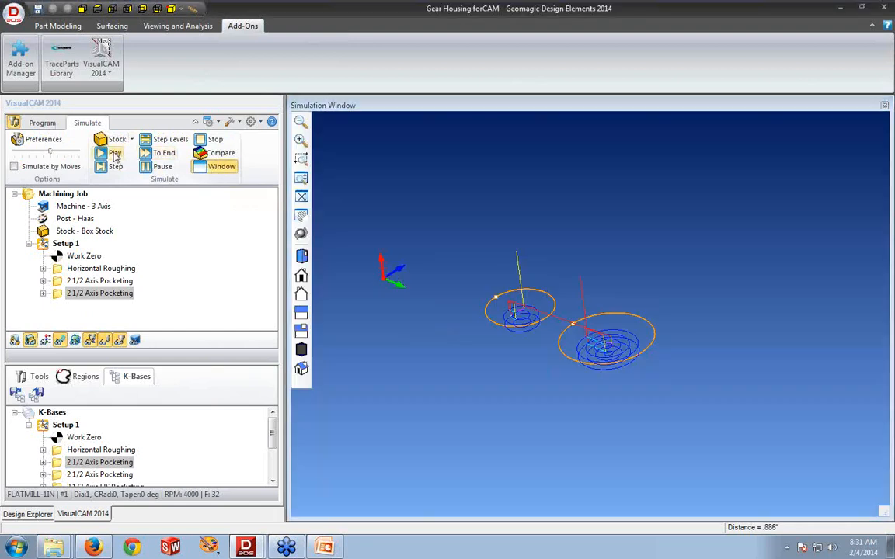
{"action": "left_click", "coordinate": [114, 154]}
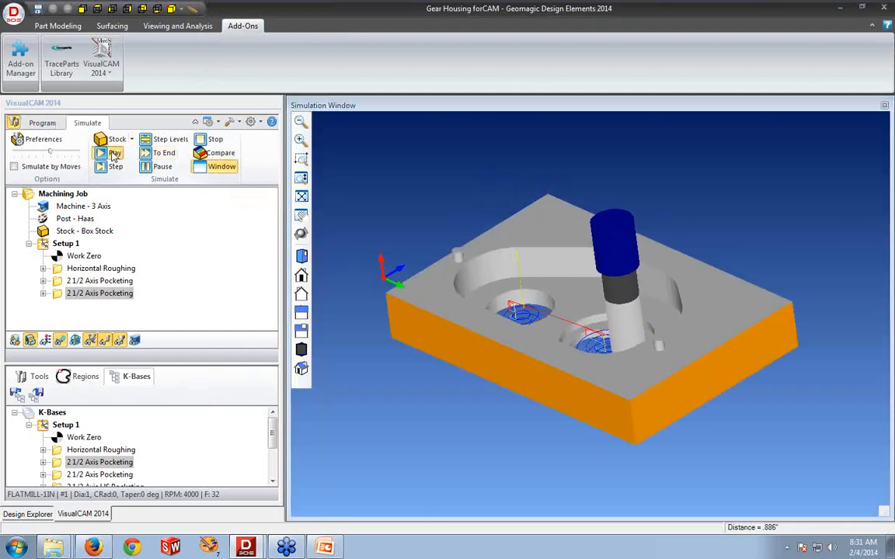
{"action": "middle_click_drag", "start_coordinate": [457, 430], "coordinate": [458, 440]}
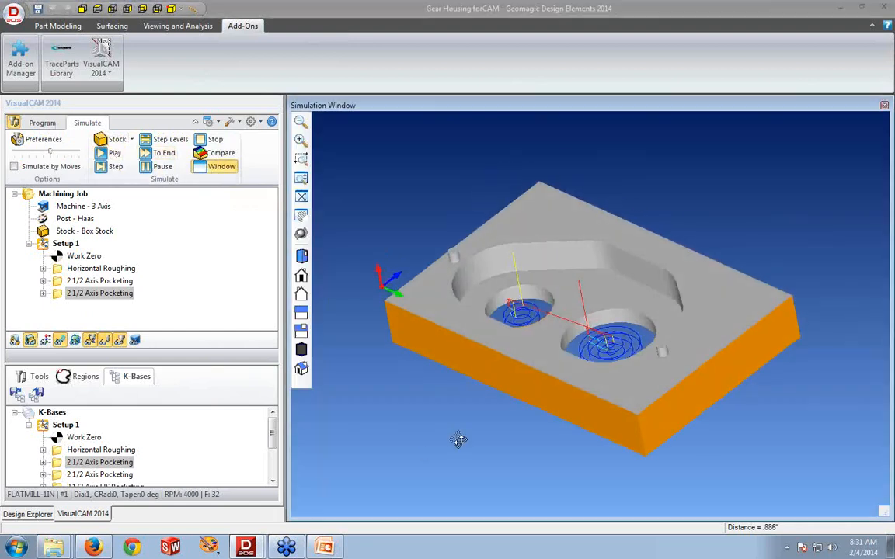
{"action": "left_click", "coordinate": [885, 105]}
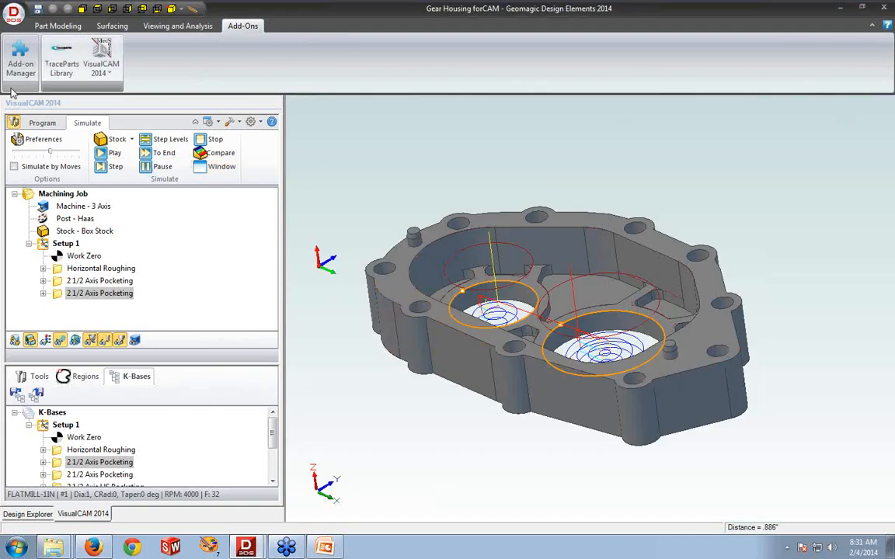
Add the 2 1/2 Axis HS Pocketing operation from the knowledge base after the last pocketing operation in Setup 1
{"action": "left_click", "coordinate": [39, 123]}
{"action": "middle_click_drag", "start_coordinate": [382, 184], "coordinate": [375, 184]}
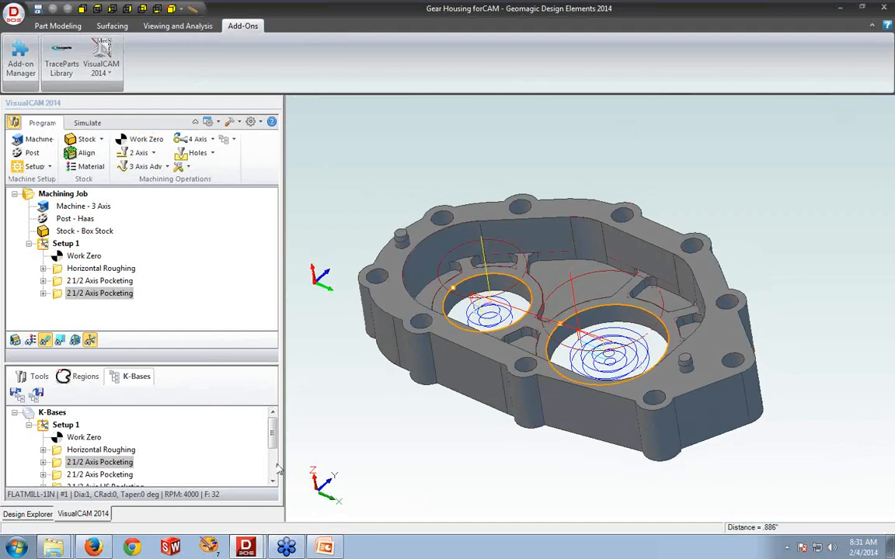
{"action": "scroll", "coordinate": [256, 443], "scroll_direction": "down", "scroll_amount": 1}
{"action": "left_click", "coordinate": [72, 473]}
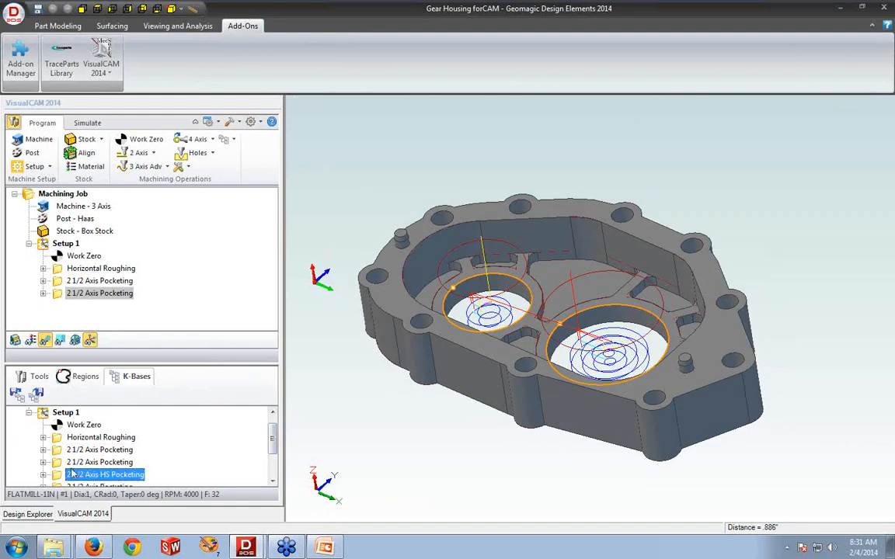
{"action": "left_click_drag", "start_coordinate": [62, 480], "coordinate": [78, 291]}
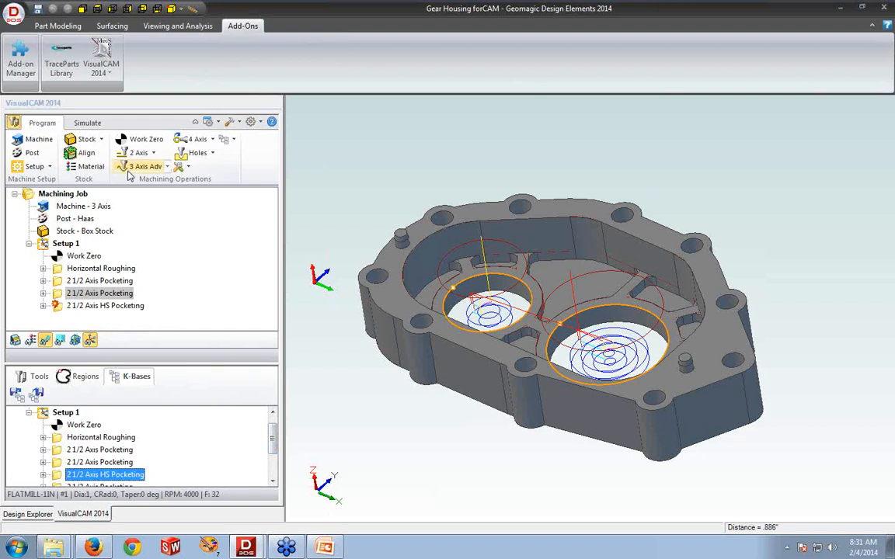
{"action": "left_click", "coordinate": [153, 153]}
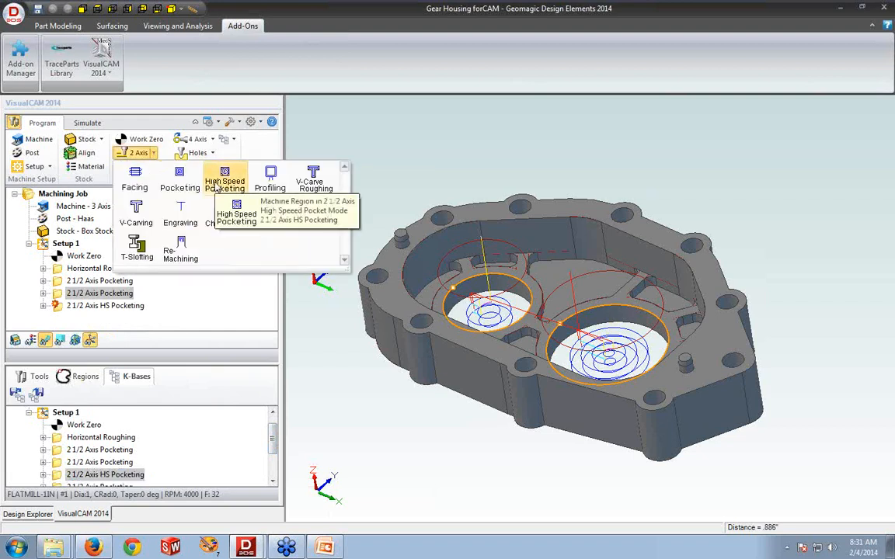
Assign the closed edge loop of the raised floor area between the two holes as the HS Pocketing operation's drive region
{"action": "left_click", "coordinate": [52, 306]}
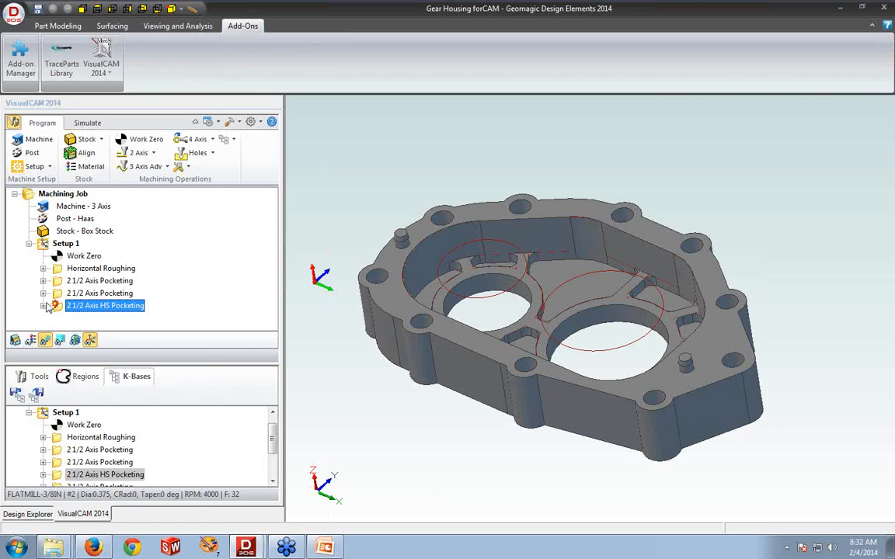
{"action": "double_click", "coordinate": [65, 308]}
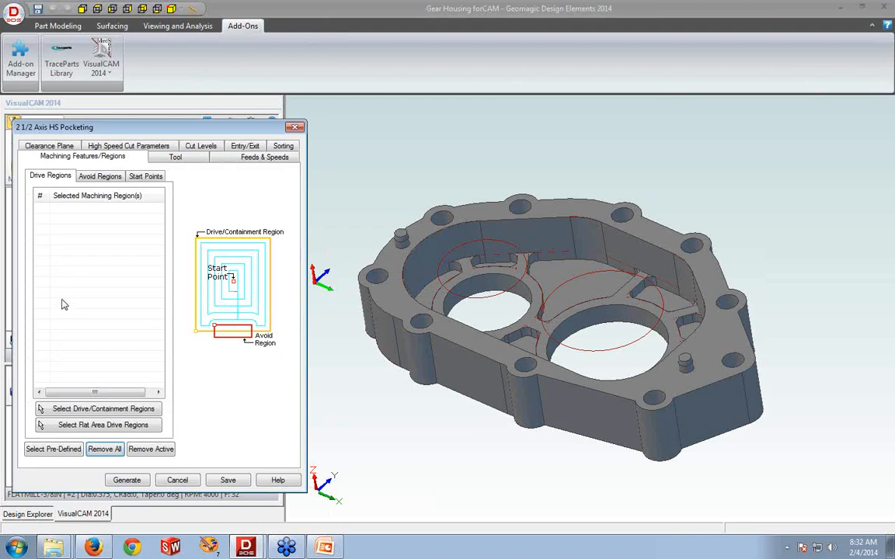
{"action": "left_click", "coordinate": [80, 414]}
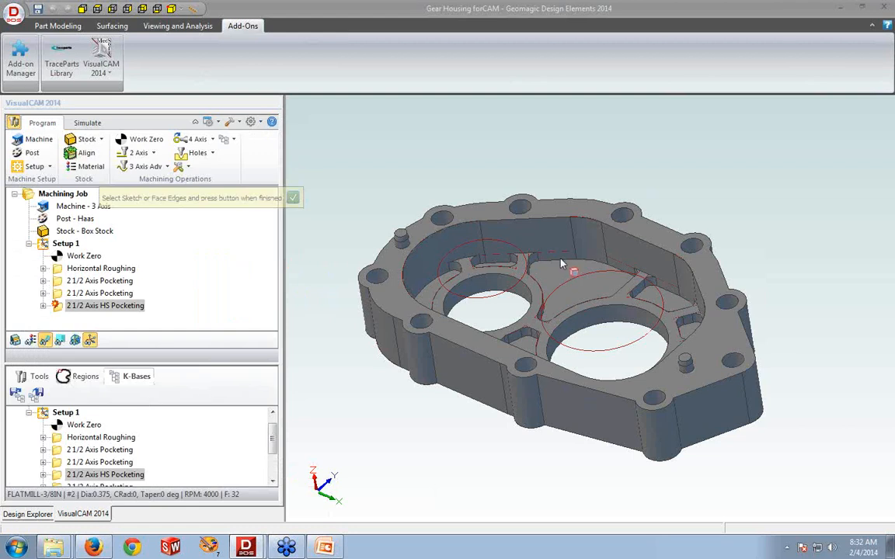
{"action": "right_click", "coordinate": [561, 266]}
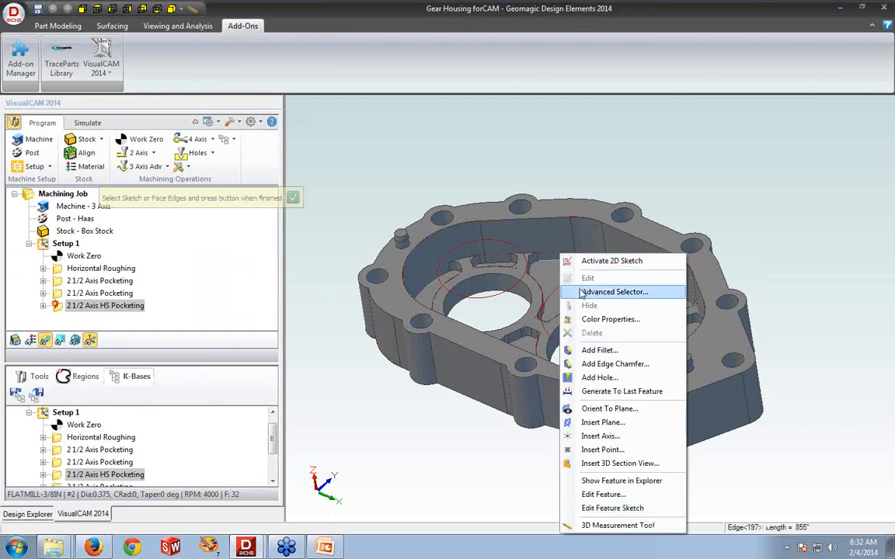
{"action": "left_click", "coordinate": [581, 292]}
{"action": "left_click", "coordinate": [511, 184]}
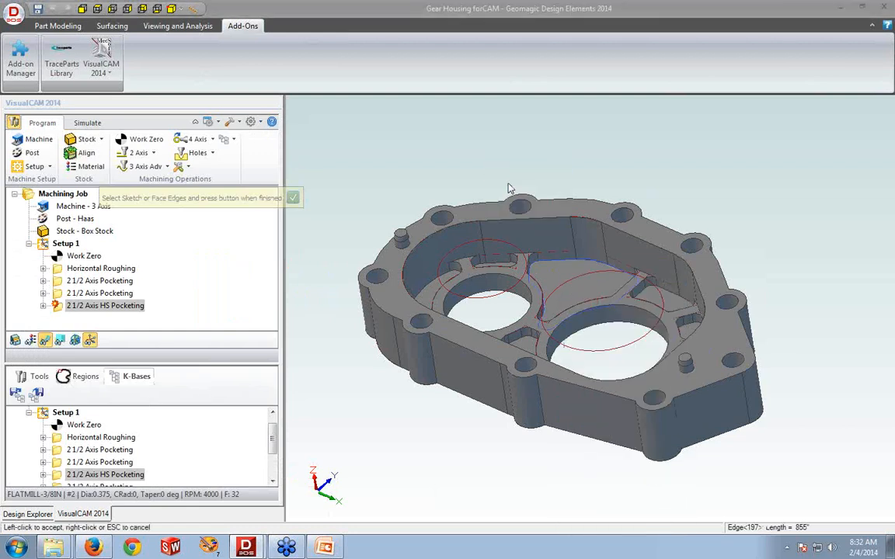
{"action": "left_click", "coordinate": [301, 200]}
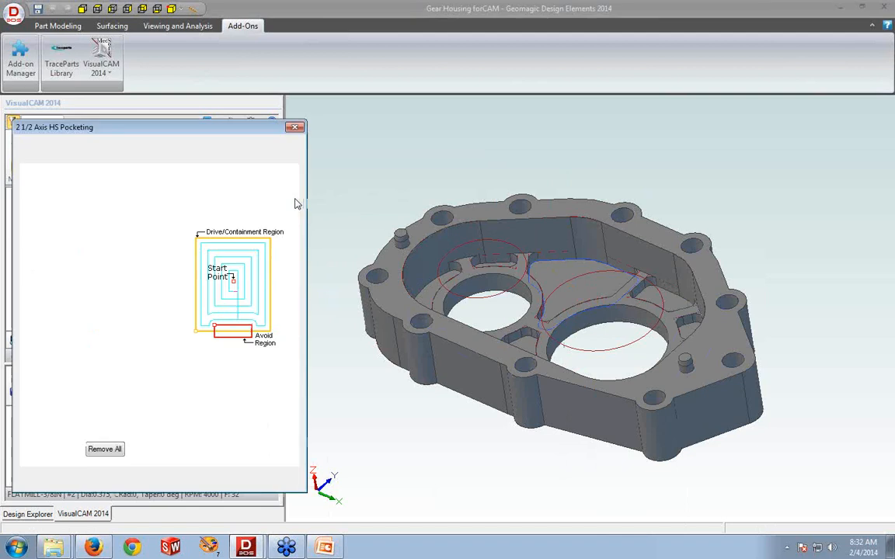
{"action": "left_click", "coordinate": [66, 211]}
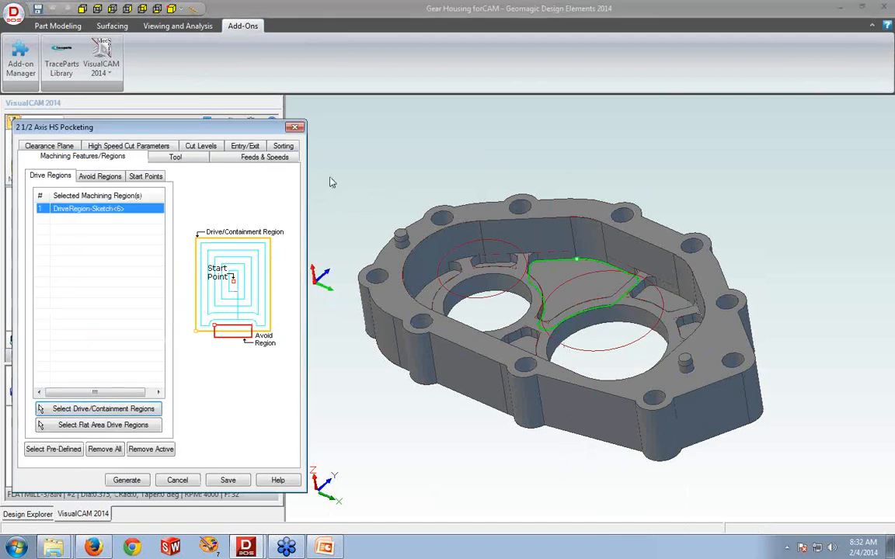
Add the floor face of the small pocket opposite the first region as a flat area drive region and check both listed regions
{"action": "middle_click_drag", "start_coordinate": [367, 178], "coordinate": [368, 191]}
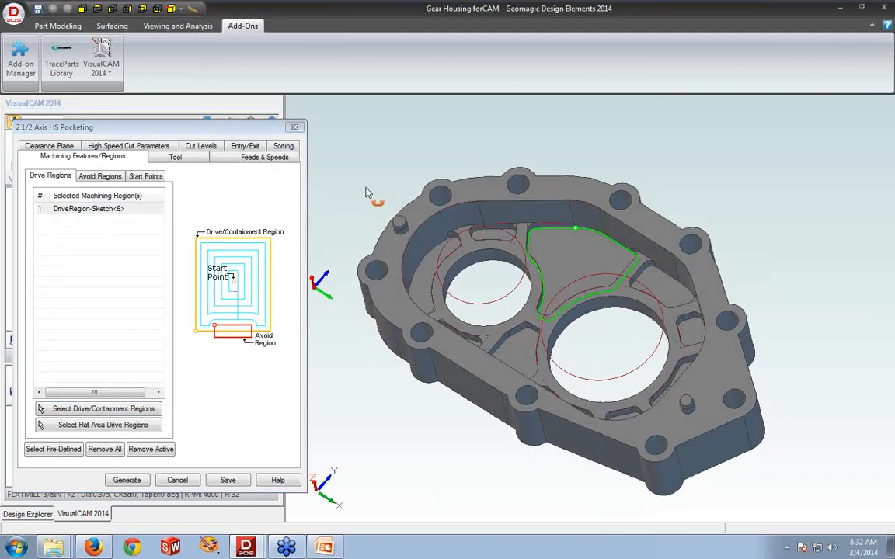
{"action": "left_click", "coordinate": [137, 427]}
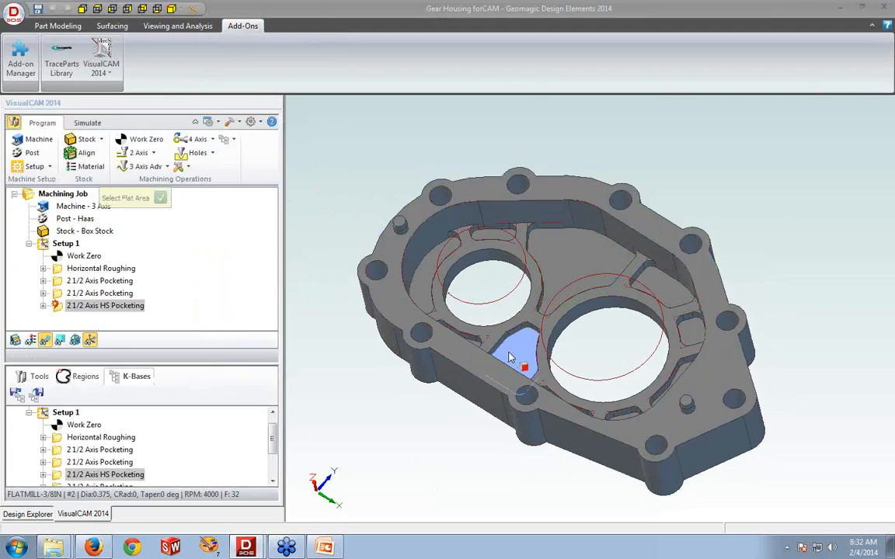
{"action": "left_click", "coordinate": [511, 357]}
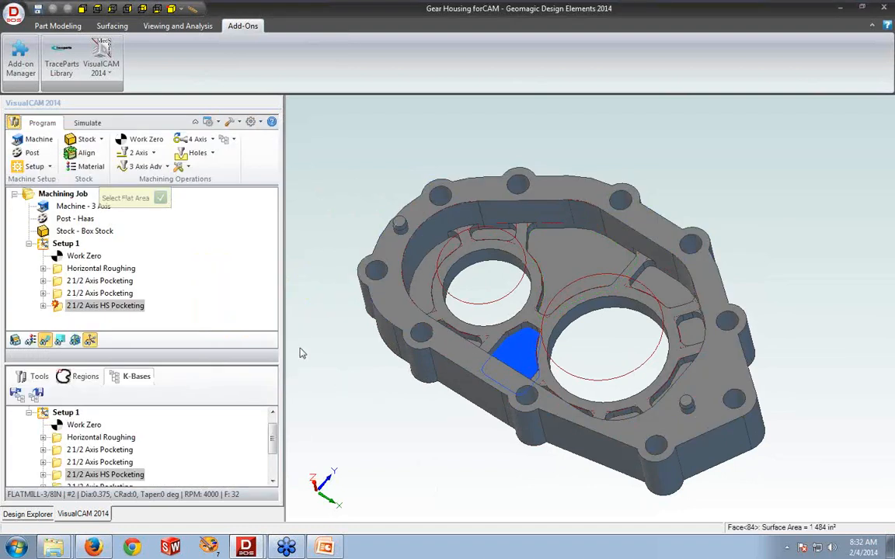
{"action": "left_click", "coordinate": [160, 197]}
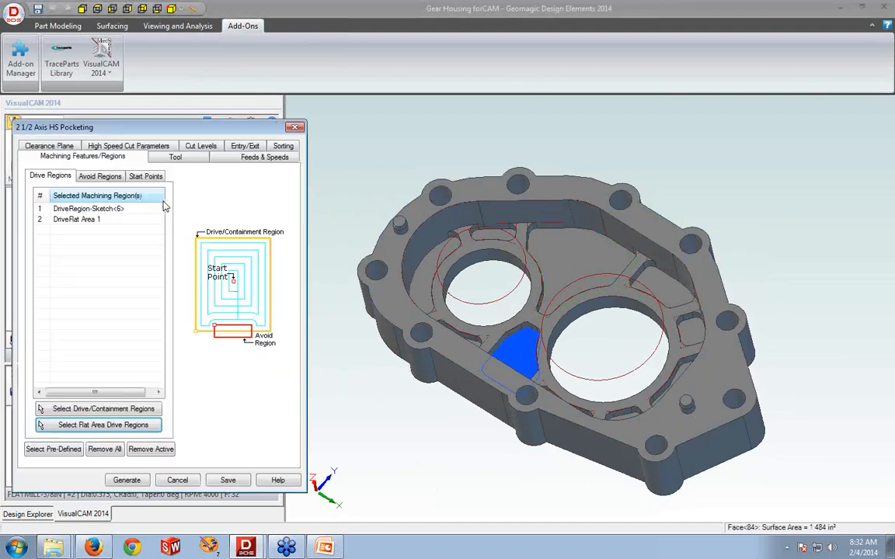
{"action": "left_click", "coordinate": [92, 209]}
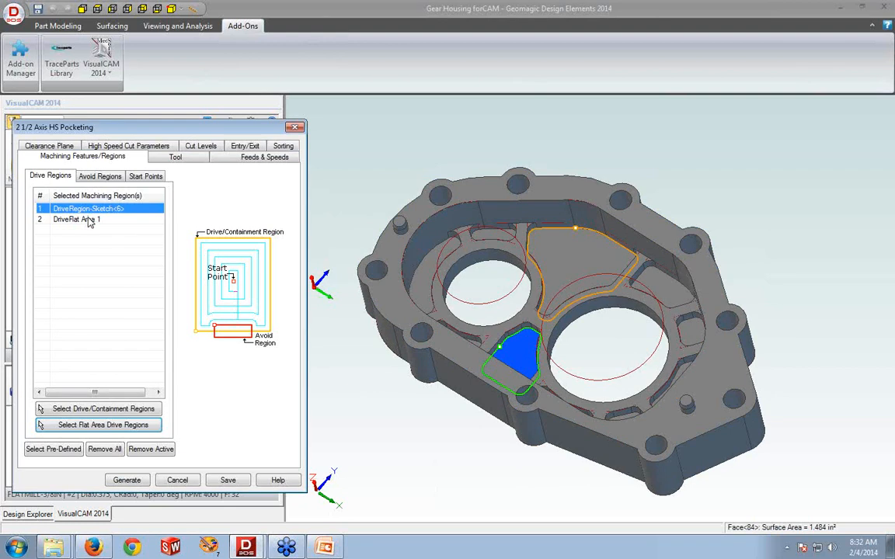
{"action": "left_click", "coordinate": [90, 221]}
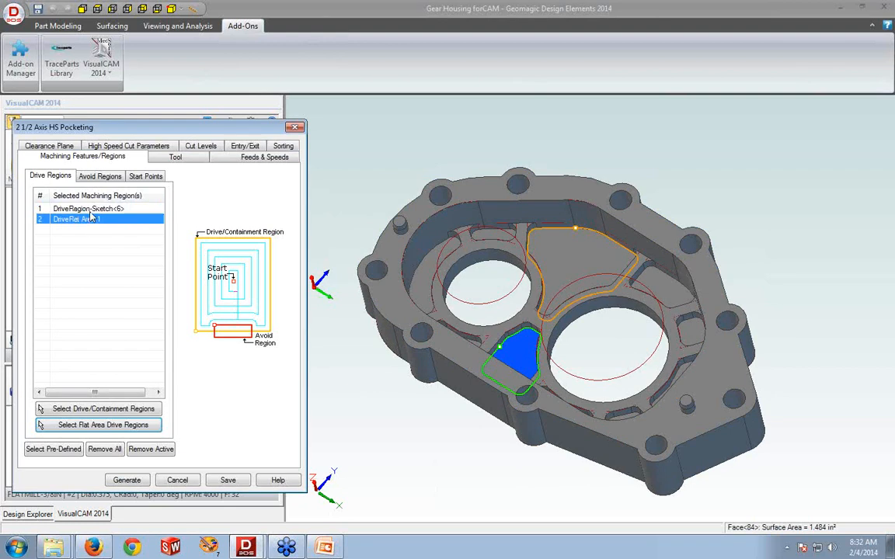
Review the HS Pocketing's high-speed cut parameters and cut levels, generate the toolpath and inspect the cuts in the pockets
{"action": "left_click", "coordinate": [123, 147]}
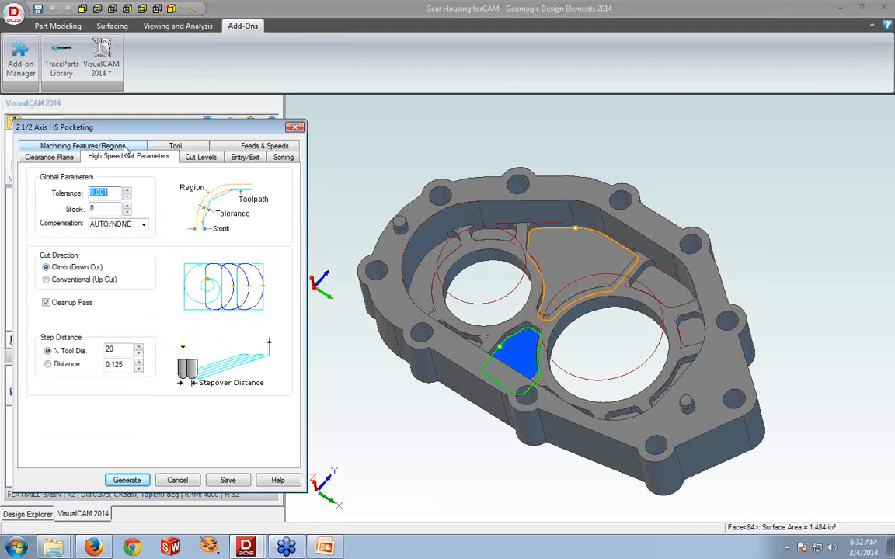
{"action": "left_click", "coordinate": [196, 157]}
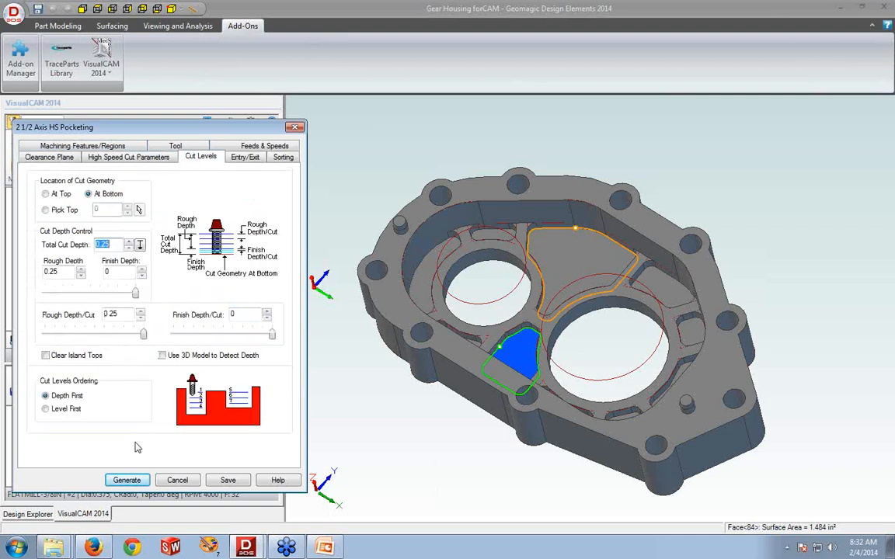
{"action": "left_click", "coordinate": [126, 481]}
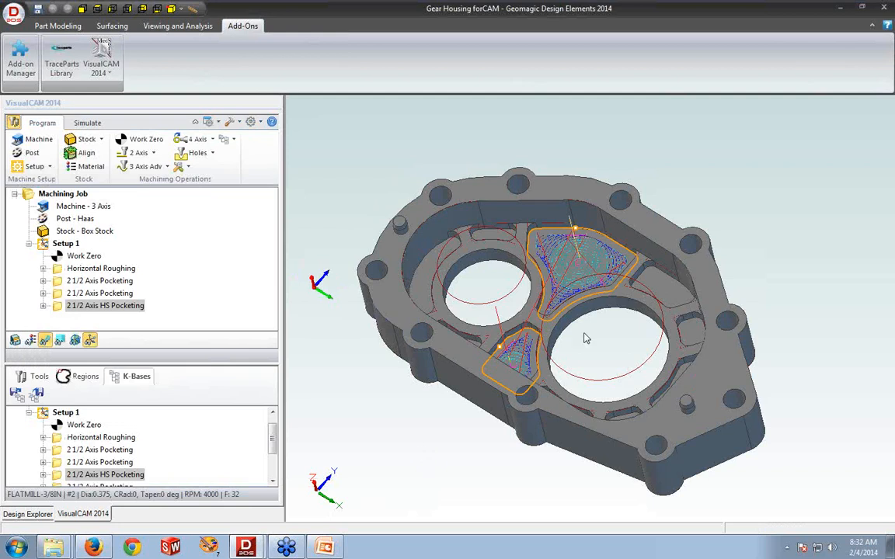
{"action": "scroll", "coordinate": [572, 232], "scroll_direction": "up", "scroll_amount": 6}
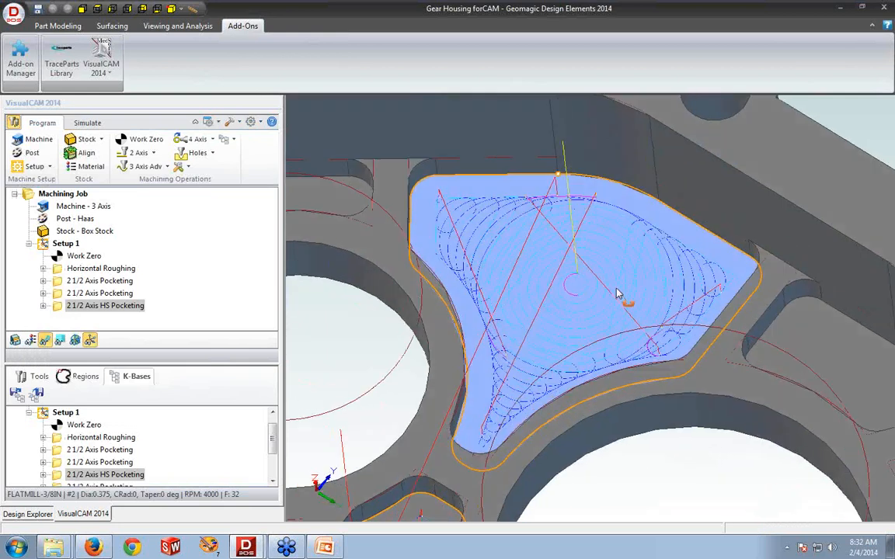
{"action": "middle_click_drag", "start_coordinate": [618, 294], "coordinate": [617, 289]}
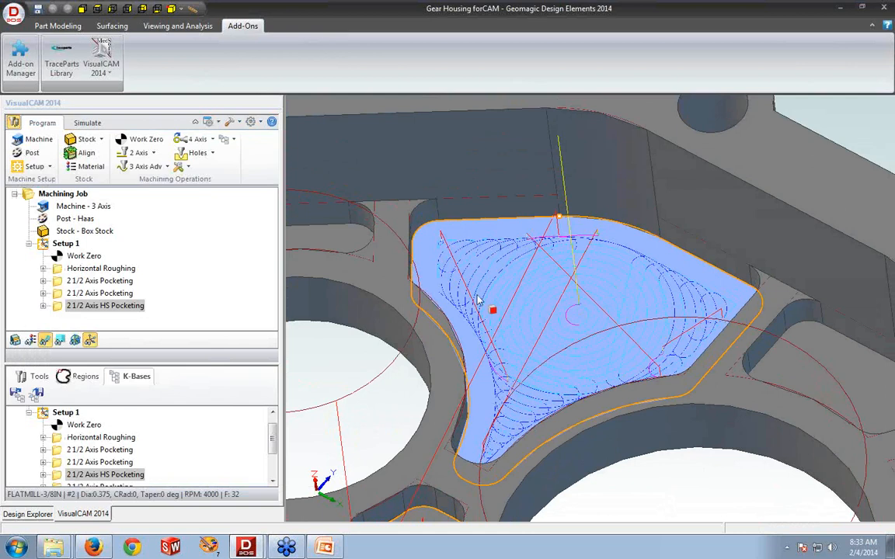
{"action": "scroll", "coordinate": [567, 231], "scroll_direction": "down", "scroll_amount": 8}
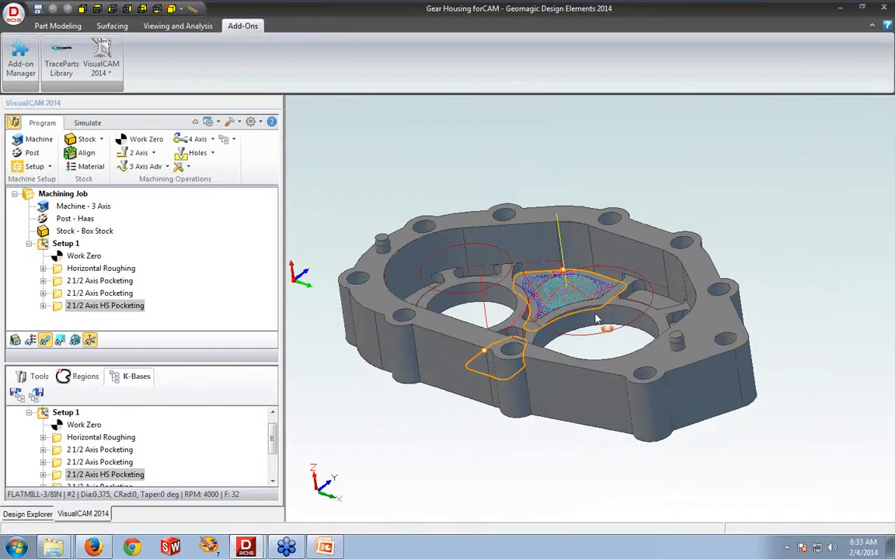
{"action": "middle_click_drag", "start_coordinate": [596, 318], "coordinate": [595, 319]}
Simulate the HS Pocketing operation's material removal in the simulation window, inspect the cut stock and close the window
{"action": "left_click", "coordinate": [88, 122]}
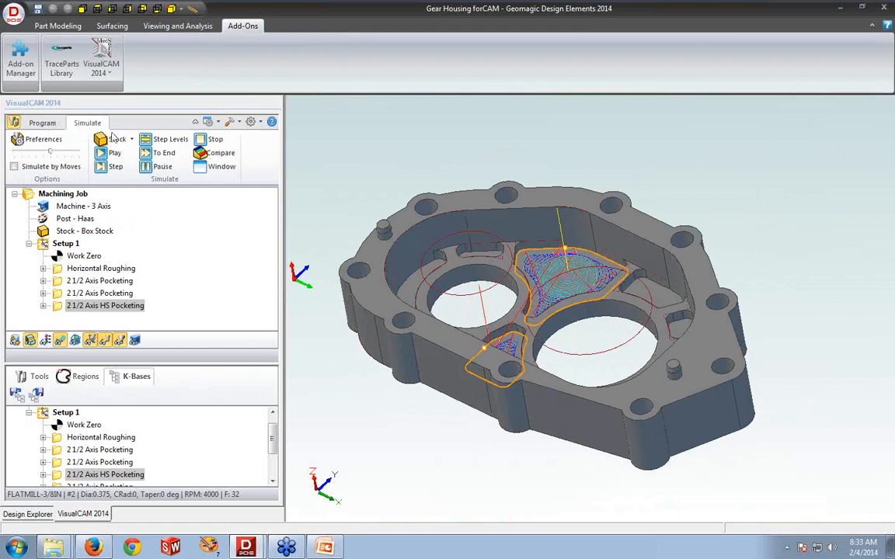
{"action": "left_click", "coordinate": [219, 166]}
{"action": "left_click", "coordinate": [115, 153]}
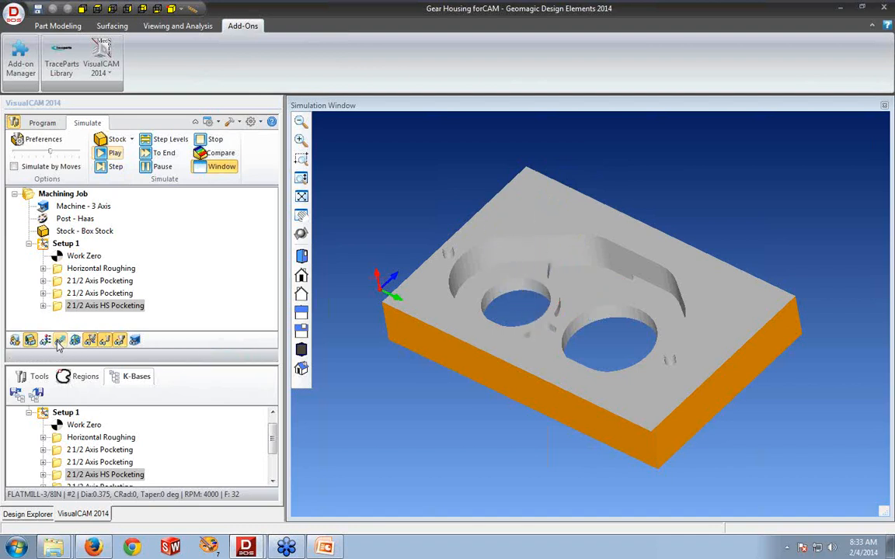
{"action": "mouse_move", "coordinate": [500, 303]}
{"action": "middle_mouse_down"}
{"action": "mouse_move", "coordinate": [506, 317]}
{"action": "mouse_move", "coordinate": [509, 310]}
{"action": "middle_mouse_up"}
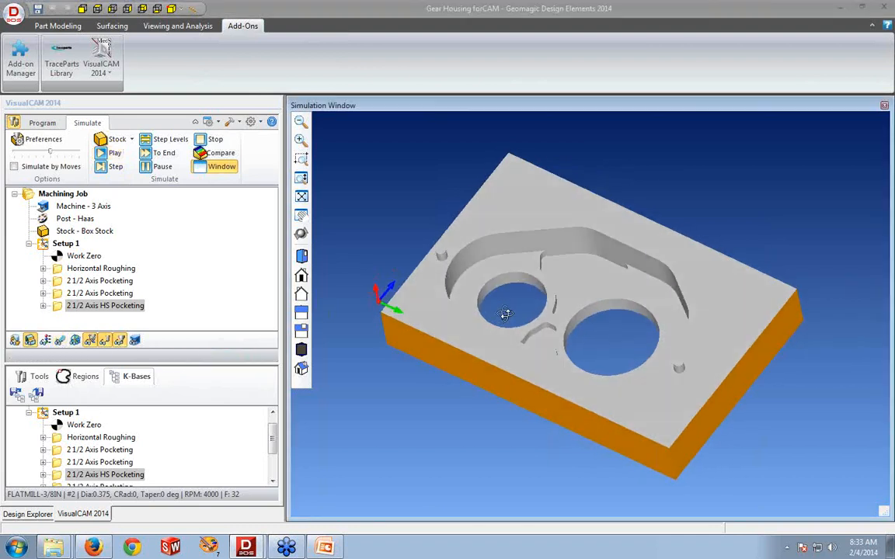
{"action": "left_click", "coordinate": [884, 105]}
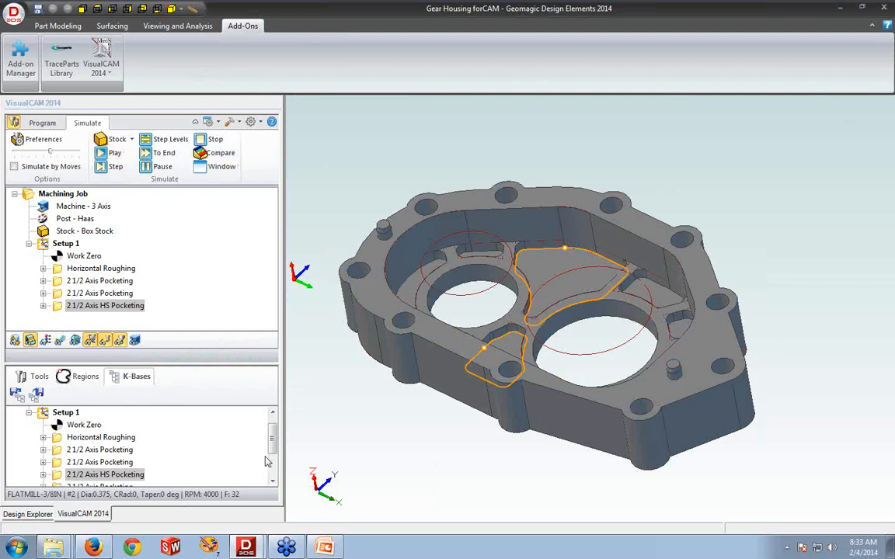
Add the next 2 1/2 Axis Pocketing operation from the knowledge base after the HS Pocketing operation in Setup 1
{"action": "scroll", "coordinate": [77, 466], "scroll_direction": "down", "scroll_amount": 1}
{"action": "left_click", "coordinate": [64, 475]}
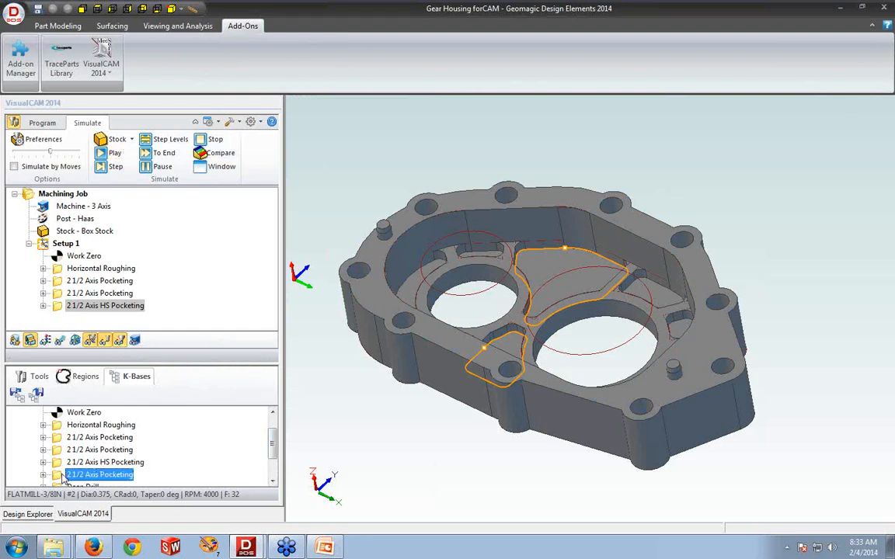
{"action": "left_click_drag", "start_coordinate": [64, 475], "coordinate": [116, 320]}
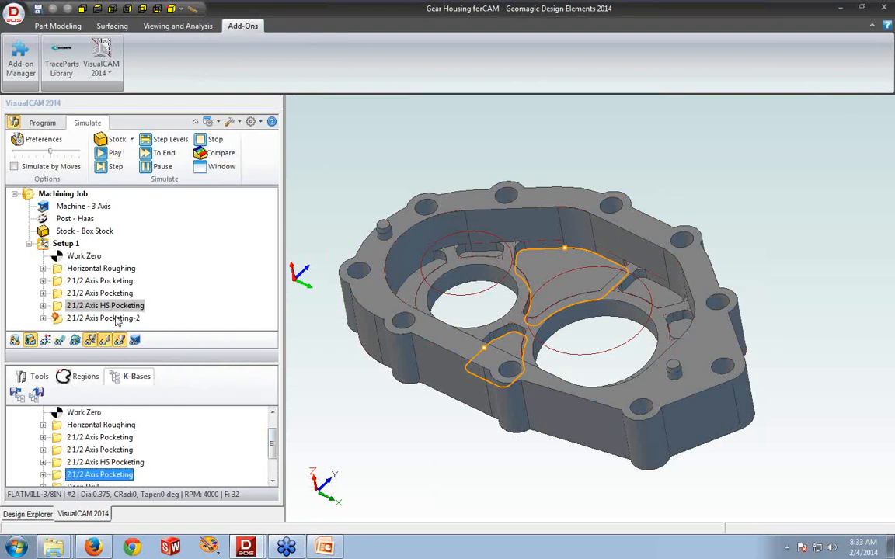
Assign the predefined Machining Regions Set 1 as the drive regions of the newly added 2 1/2 Axis Pocketing operation
{"action": "left_click", "coordinate": [42, 123]}
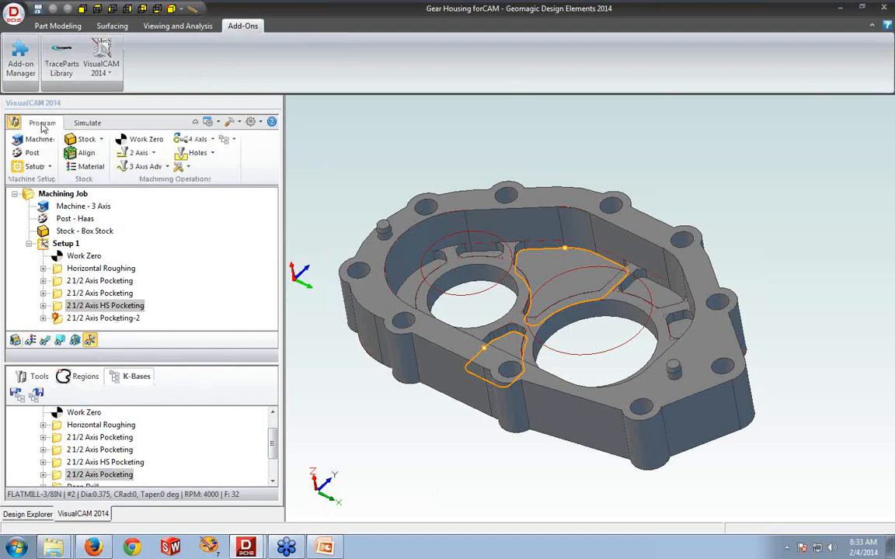
{"action": "double_click", "coordinate": [58, 318]}
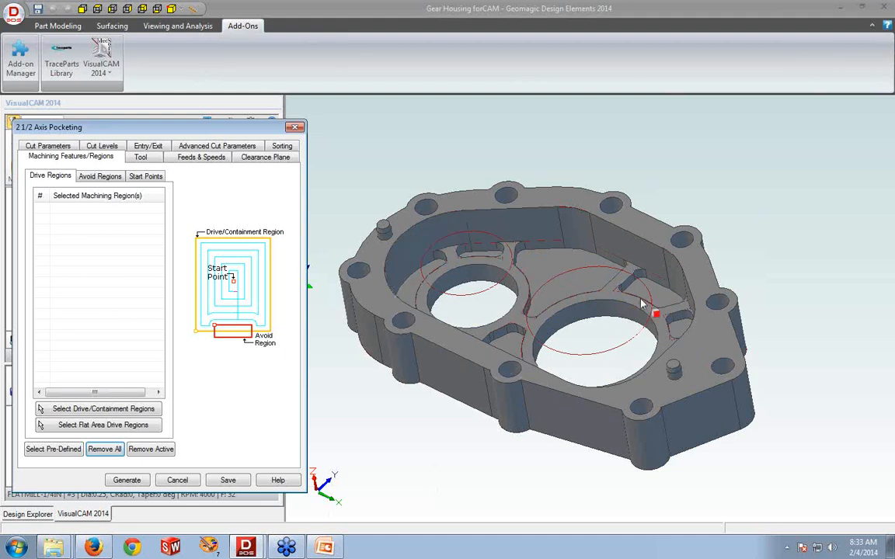
{"action": "mouse_move", "coordinate": [546, 341]}
{"action": "middle_mouse_down"}
{"action": "mouse_move", "coordinate": [539, 353]}
{"action": "mouse_move", "coordinate": [538, 342]}
{"action": "middle_mouse_up"}
{"action": "left_click", "coordinate": [54, 450]}
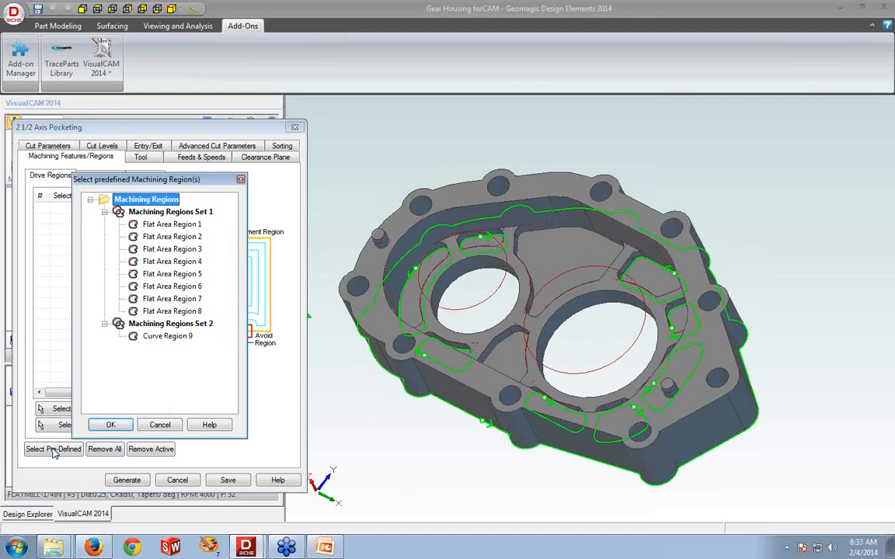
{"action": "left_click", "coordinate": [144, 212]}
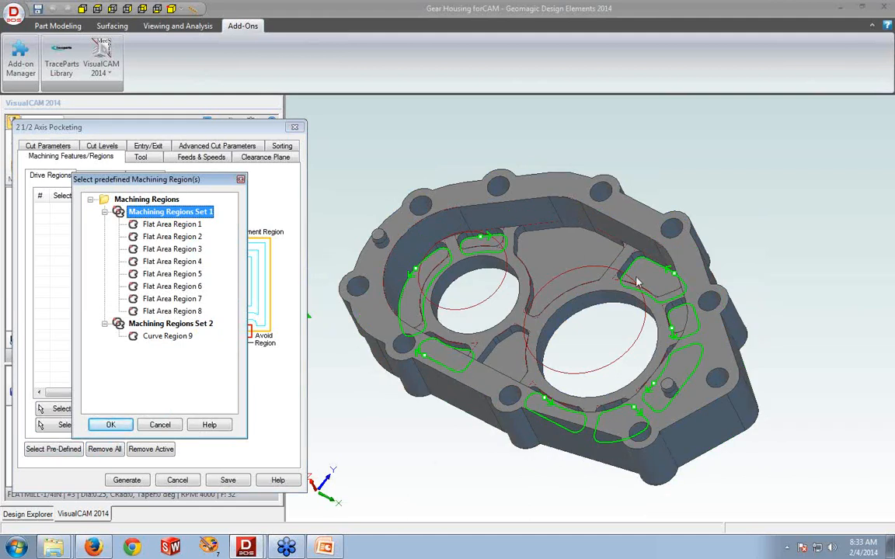
{"action": "left_click", "coordinate": [119, 426]}
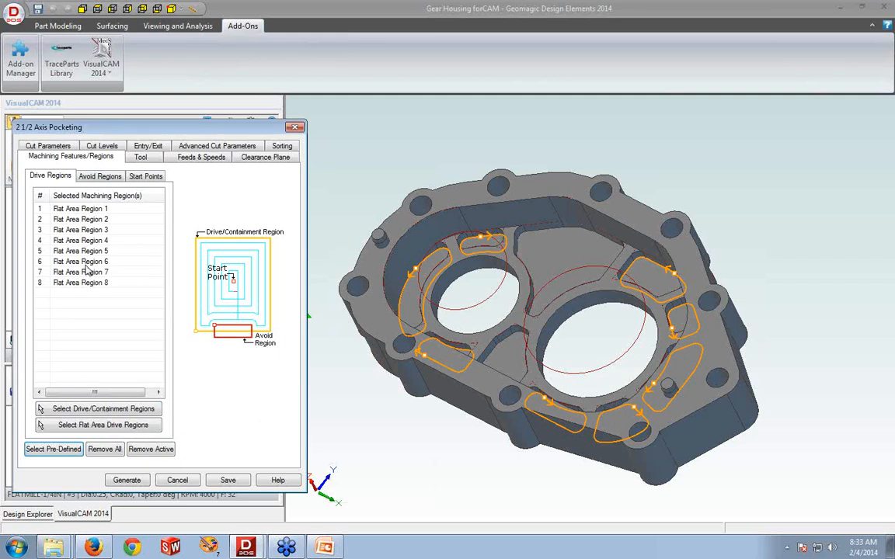
Review the pocketing operation's cut levels and cut parameters, generate its toolpath and display it on the part
{"action": "left_click", "coordinate": [103, 146]}
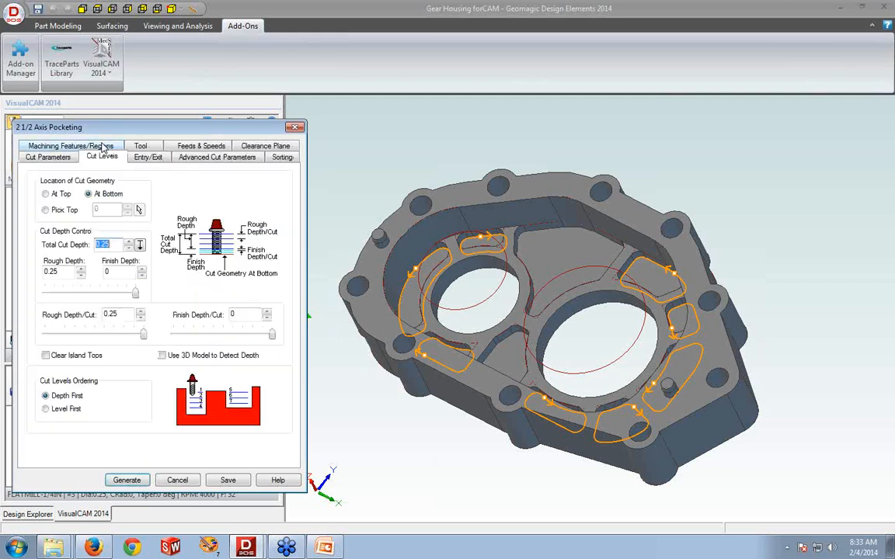
{"action": "left_click", "coordinate": [66, 157]}
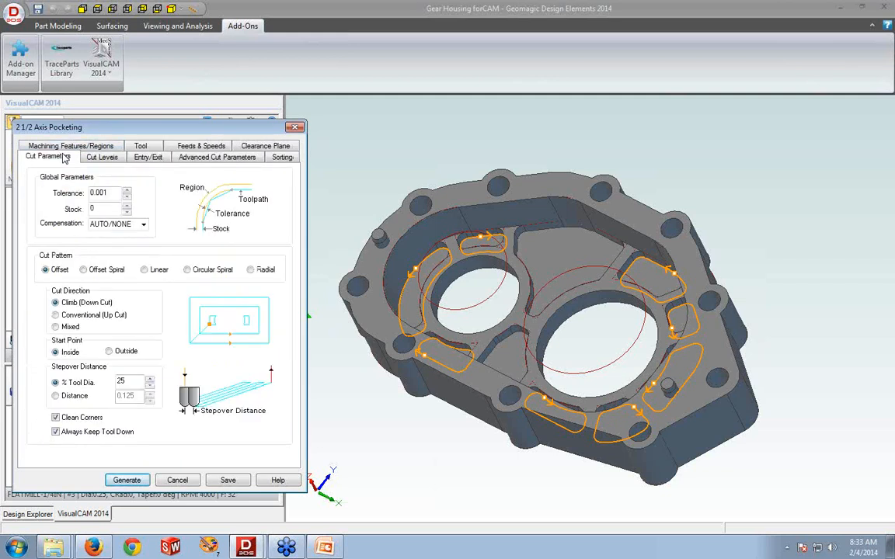
{"action": "left_click", "coordinate": [126, 480]}
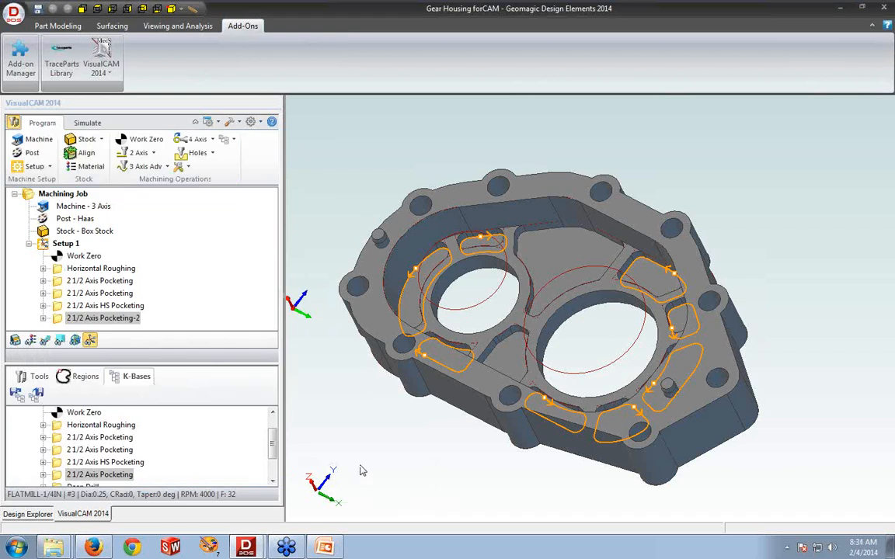
{"action": "left_click", "coordinate": [45, 342]}
{"action": "middle_click_drag", "start_coordinate": [433, 449], "coordinate": [443, 452]}
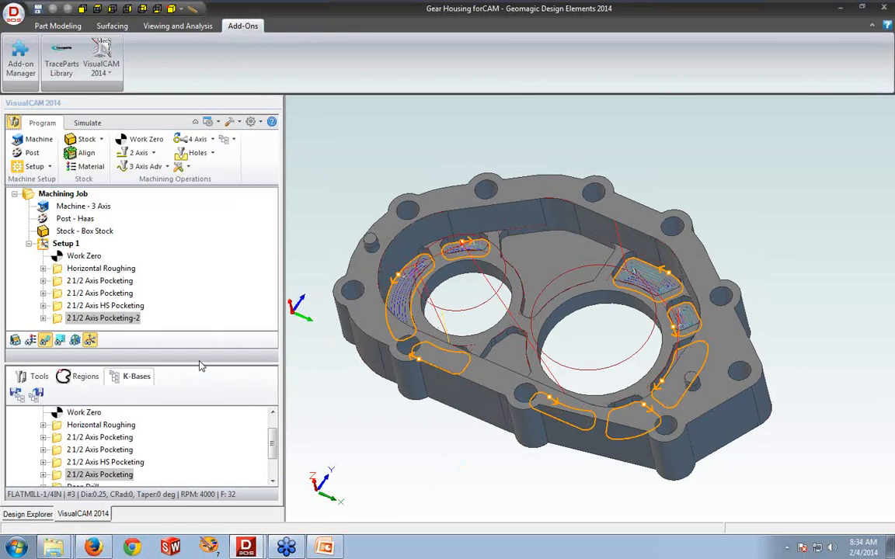
Add the Deep Drill operation from the knowledge base after the last pocketing operation in Setup 1
{"action": "left_click_drag", "start_coordinate": [198, 364], "coordinate": [198, 384]}
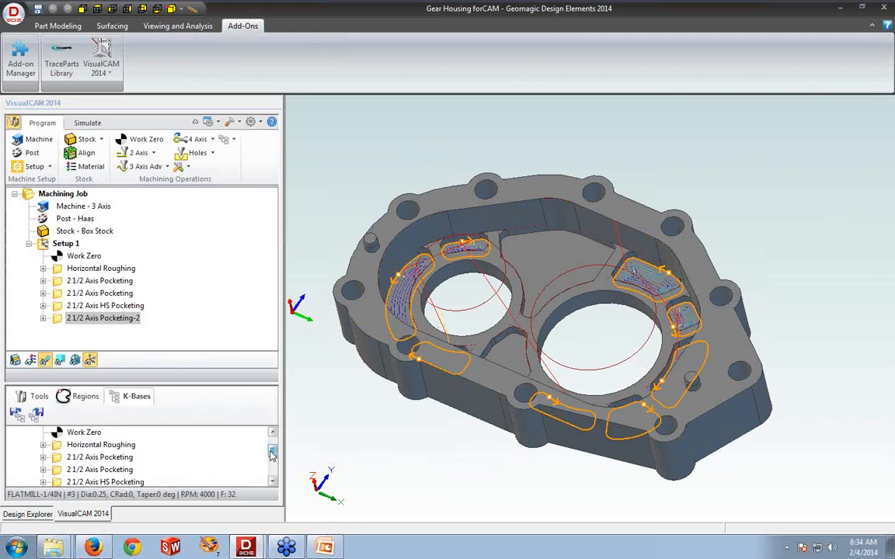
{"action": "scroll", "coordinate": [246, 412], "scroll_direction": "down", "scroll_amount": 1}
{"action": "left_click", "coordinate": [81, 482]}
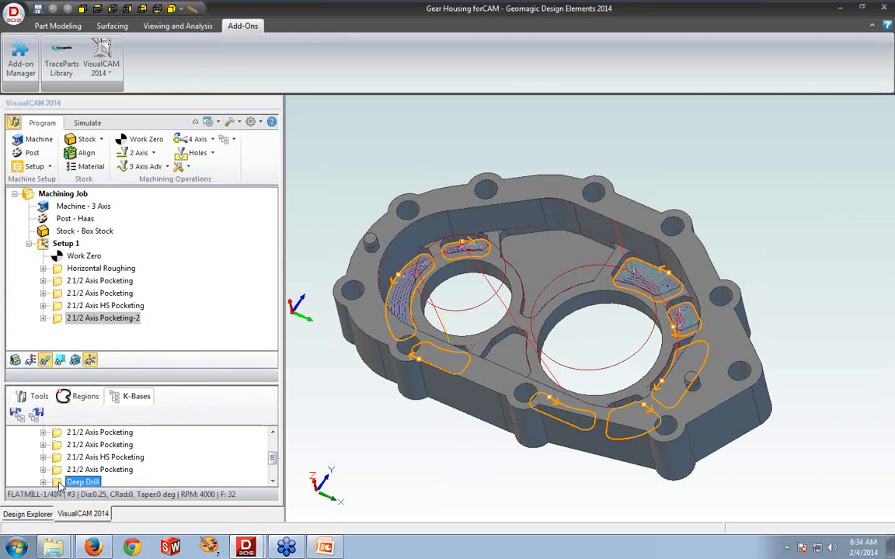
{"action": "left_click_drag", "start_coordinate": [82, 457], "coordinate": [99, 335]}
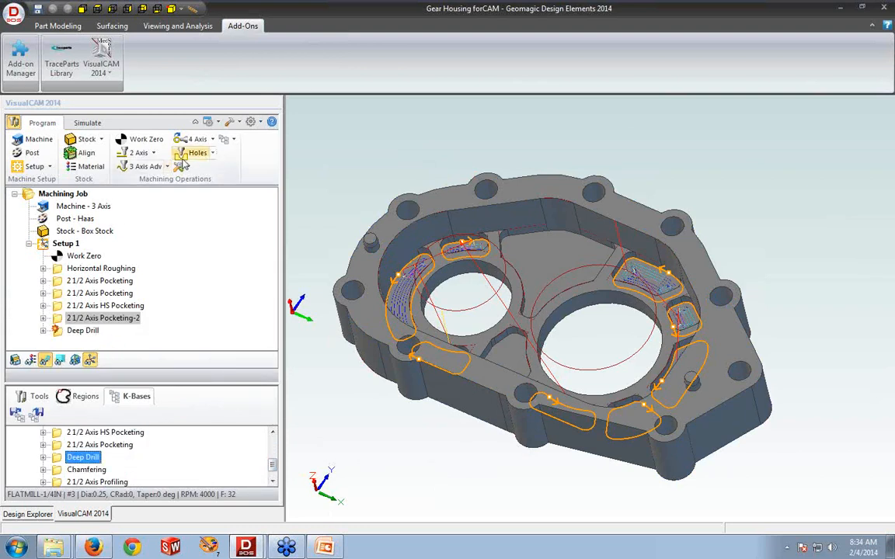
Examine the drill types offered in a new drilling operation's cut parameters and cancel the operation without creating it
{"action": "left_click", "coordinate": [211, 154]}
{"action": "left_click", "coordinate": [194, 179]}
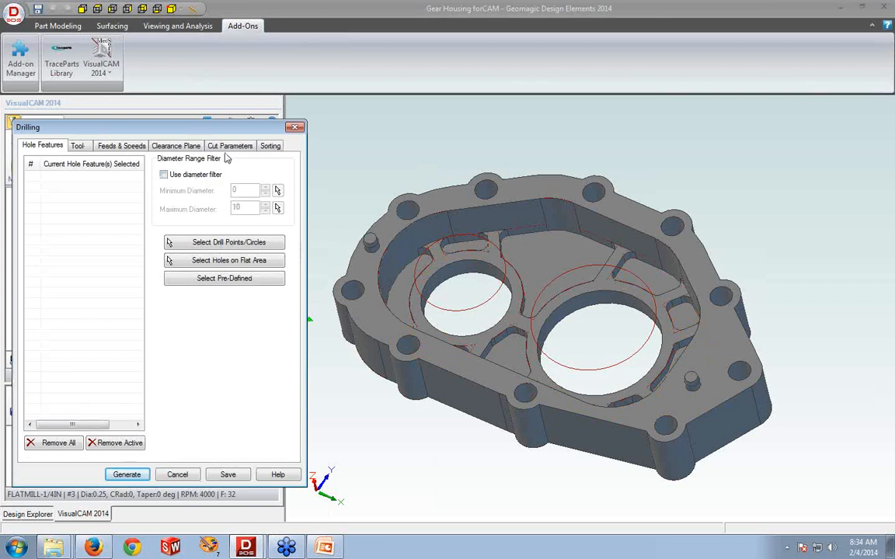
{"action": "left_click", "coordinate": [229, 146]}
{"action": "left_click", "coordinate": [121, 181]}
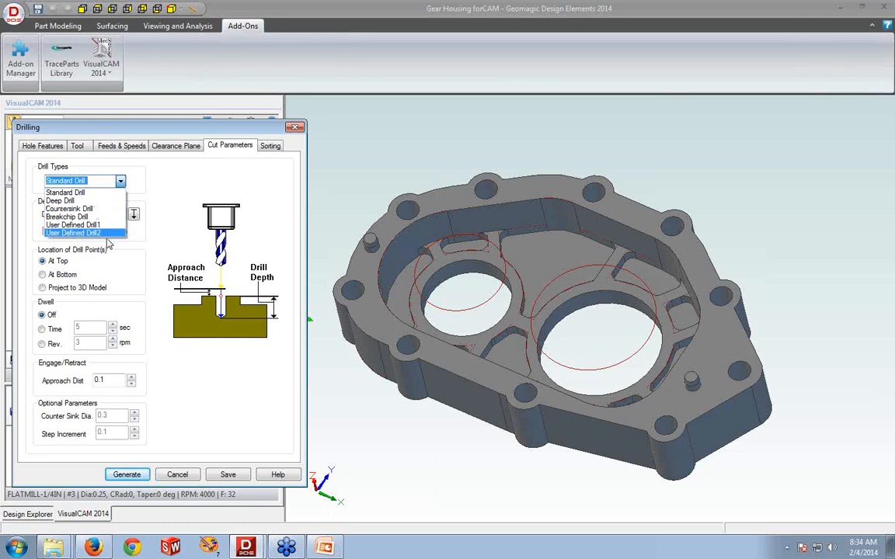
{"action": "left_click", "coordinate": [118, 193]}
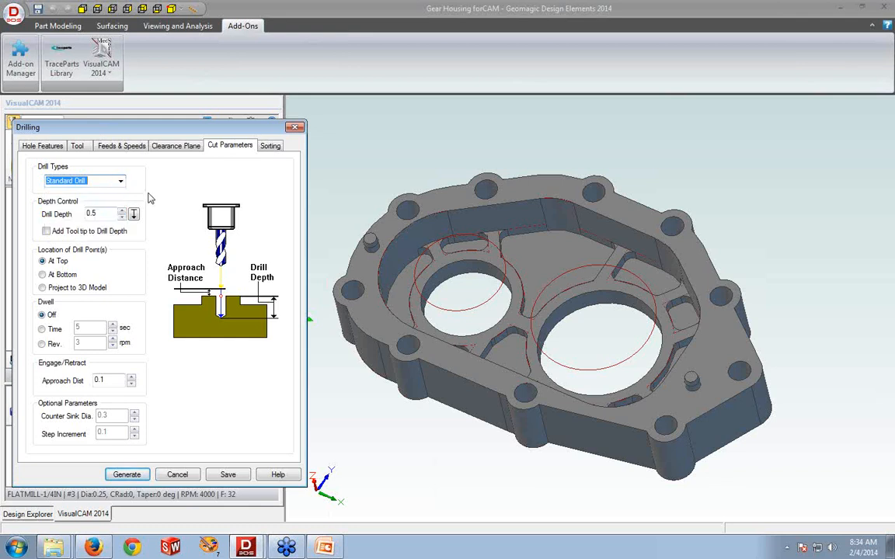
{"action": "left_click", "coordinate": [178, 476]}
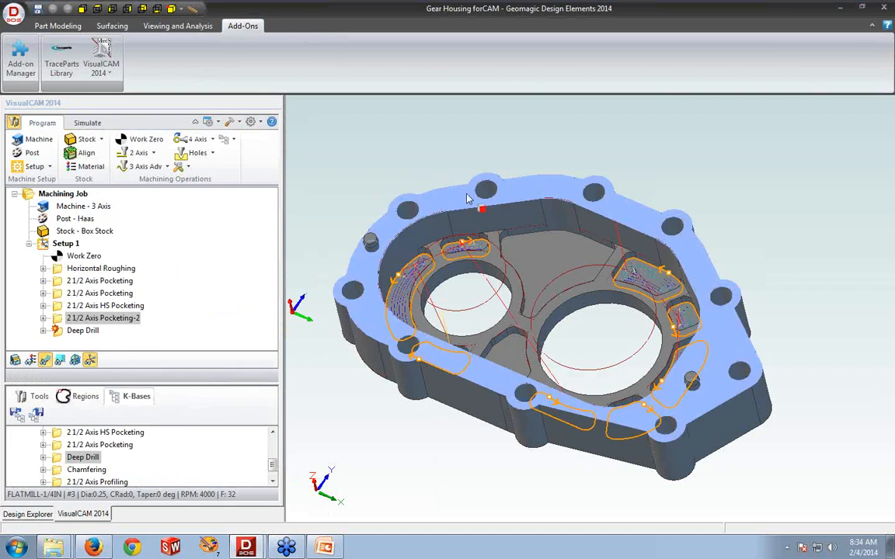
Assign the holes on the housing's top flat face as the hole features of the Deep Drill operation
{"action": "left_click", "coordinate": [58, 330]}
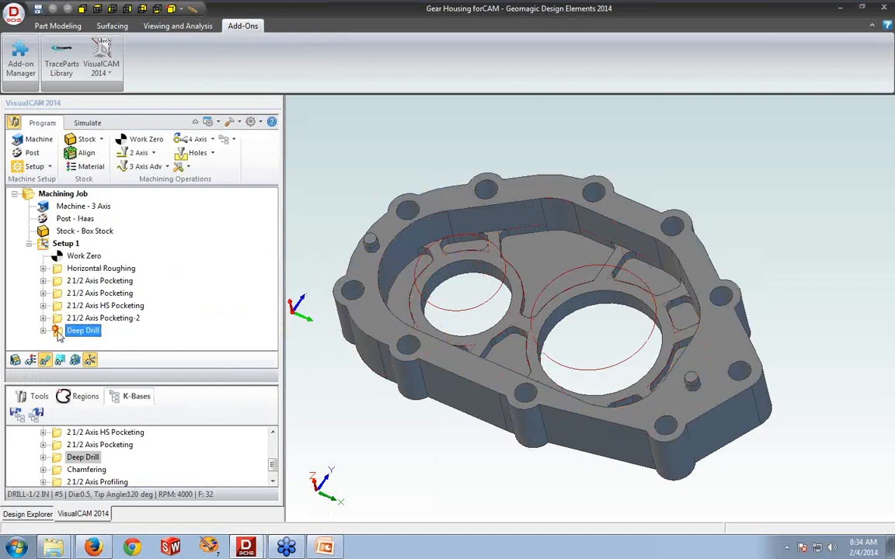
{"action": "double_click", "coordinate": [60, 332]}
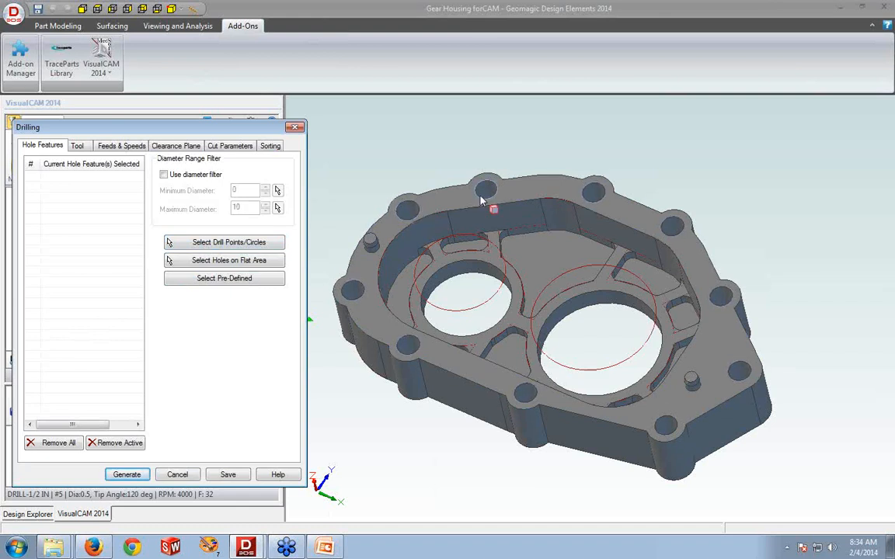
{"action": "left_click", "coordinate": [243, 261]}
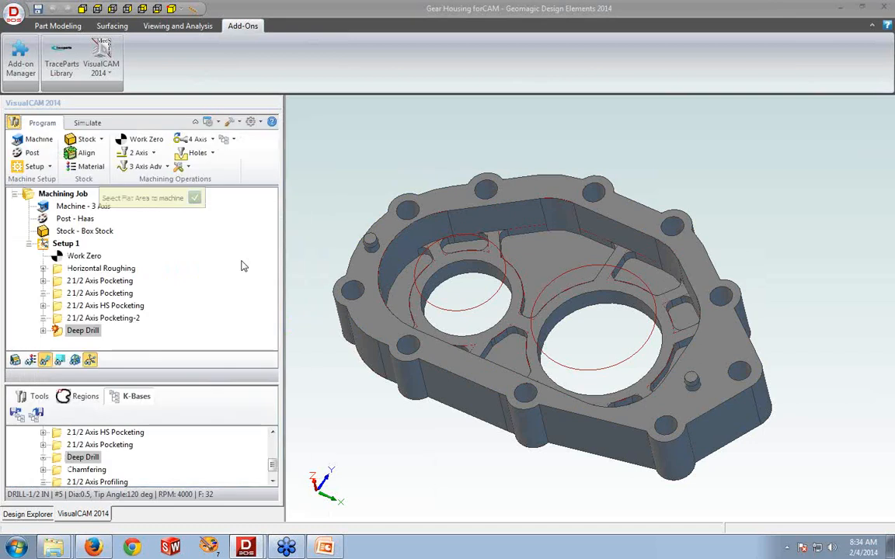
{"action": "left_click", "coordinate": [364, 246]}
{"action": "left_click", "coordinate": [195, 200]}
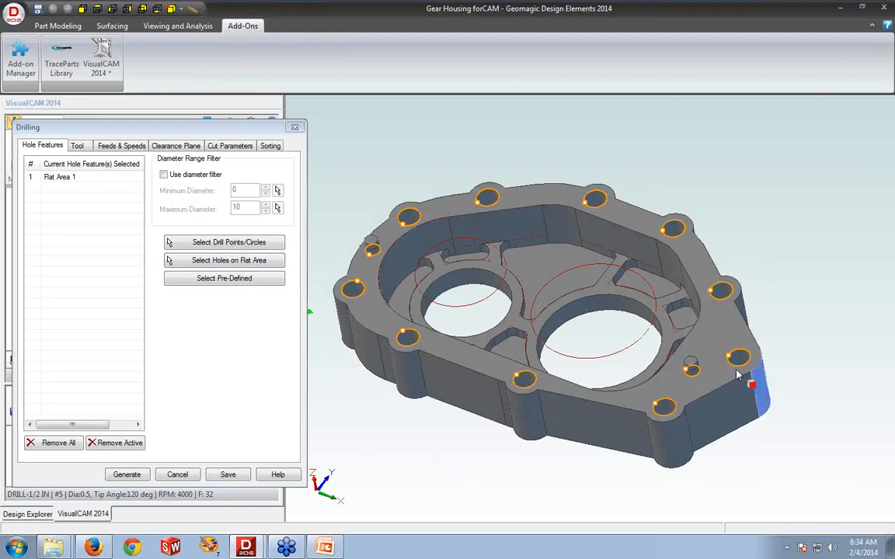
Enable the diameter filter for the drill holes and set the minimum diameter to 0.4
{"action": "left_click", "coordinate": [164, 176]}
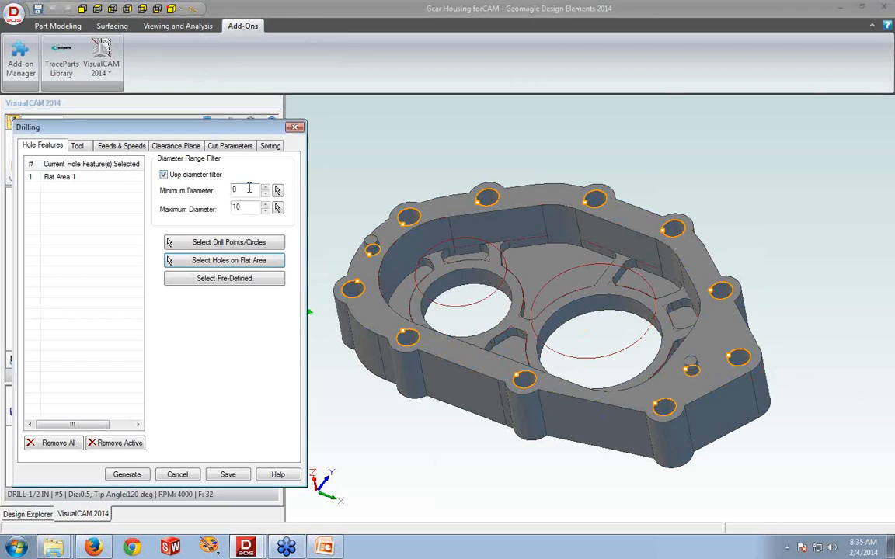
{"action": "left_click", "coordinate": [364, 169]}
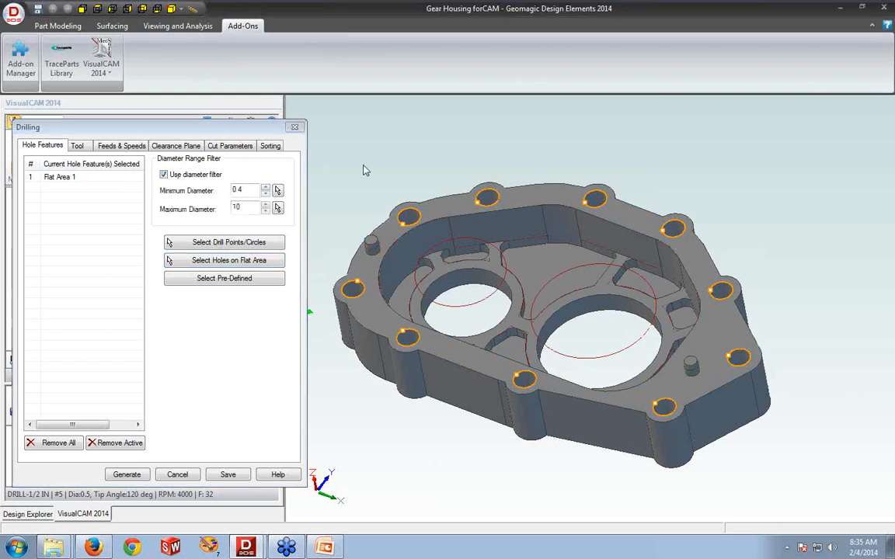
{"action": "mouse_move", "coordinate": [369, 168]}
{"action": "middle_mouse_down"}
{"action": "mouse_move", "coordinate": [370, 159]}
{"action": "mouse_move", "coordinate": [366, 171]}
{"action": "middle_mouse_up"}
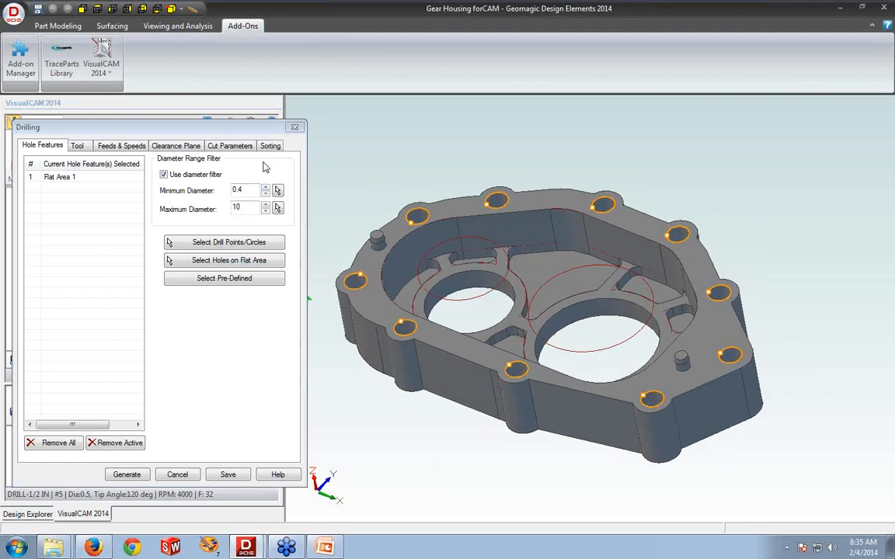
Review the drilling operation's DRILL-1/2 IN tool definition, feeds and speeds, and clearance plane settings
{"action": "left_click", "coordinate": [79, 146]}
{"action": "left_click", "coordinate": [68, 181]}
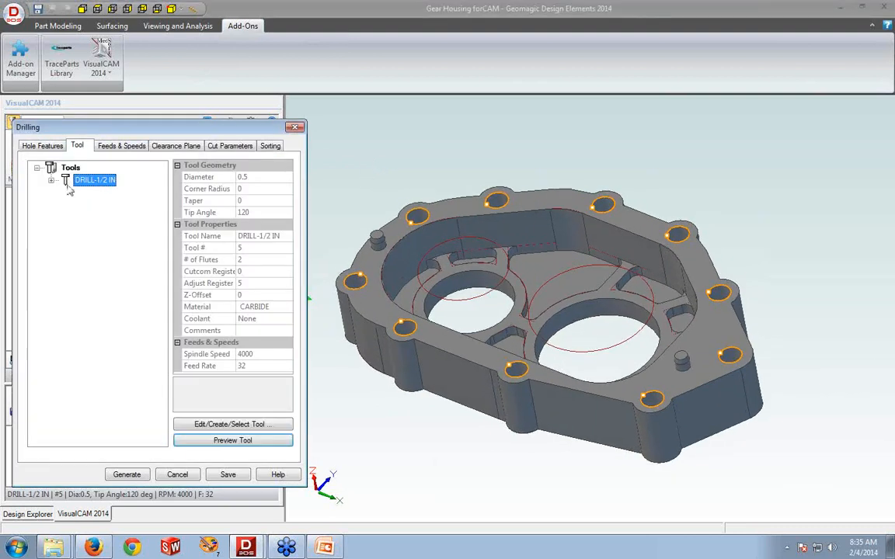
{"action": "left_click", "coordinate": [197, 426]}
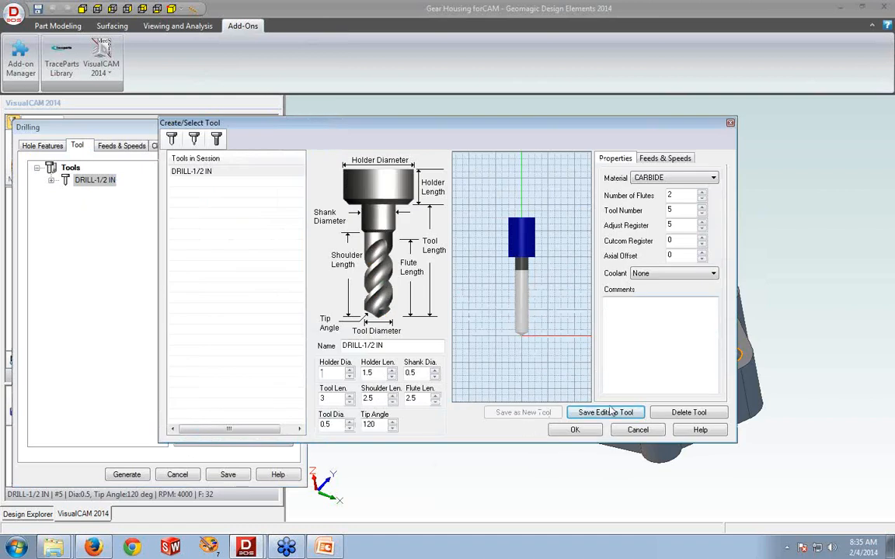
{"action": "left_click", "coordinate": [605, 413]}
{"action": "left_click", "coordinate": [122, 146]}
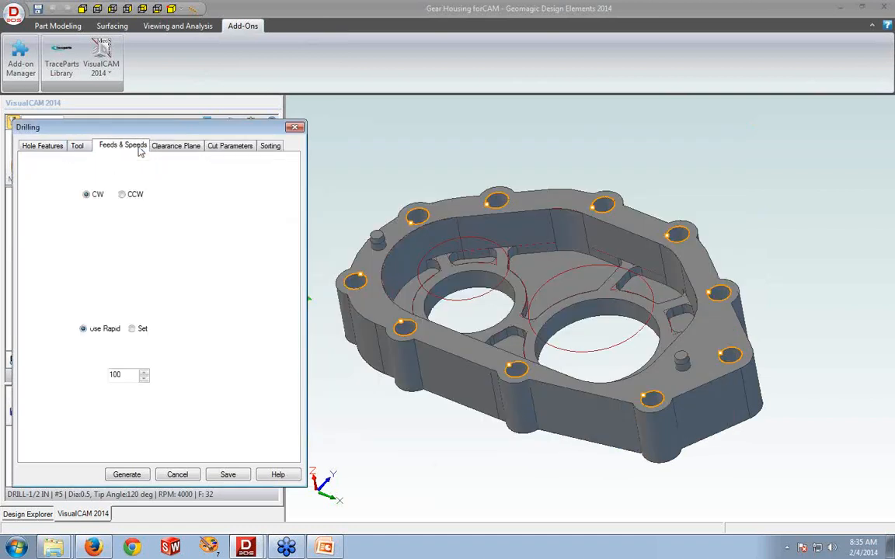
{"action": "left_click", "coordinate": [176, 148]}
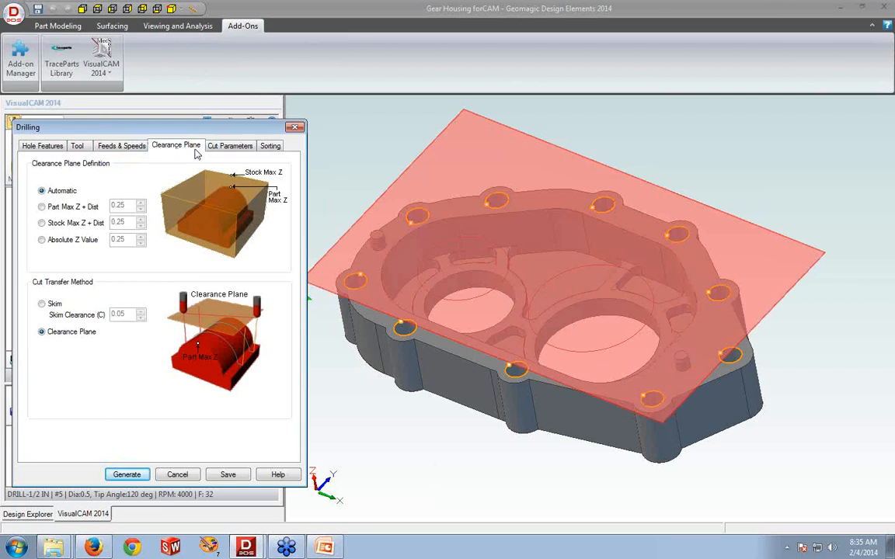
Add the tool tip to the drill depth, check the hole sorting and generate the deep drilling toolpath
{"action": "left_click", "coordinate": [222, 147]}
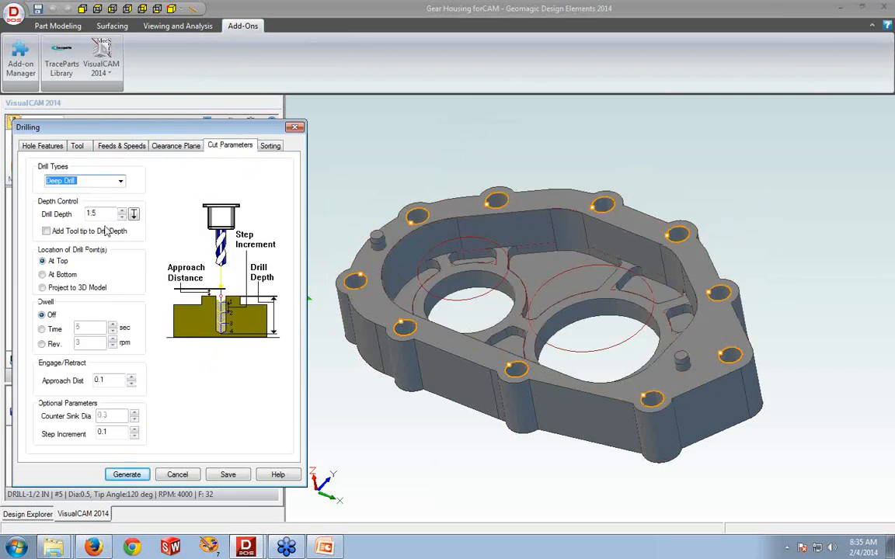
{"action": "left_click", "coordinate": [45, 231]}
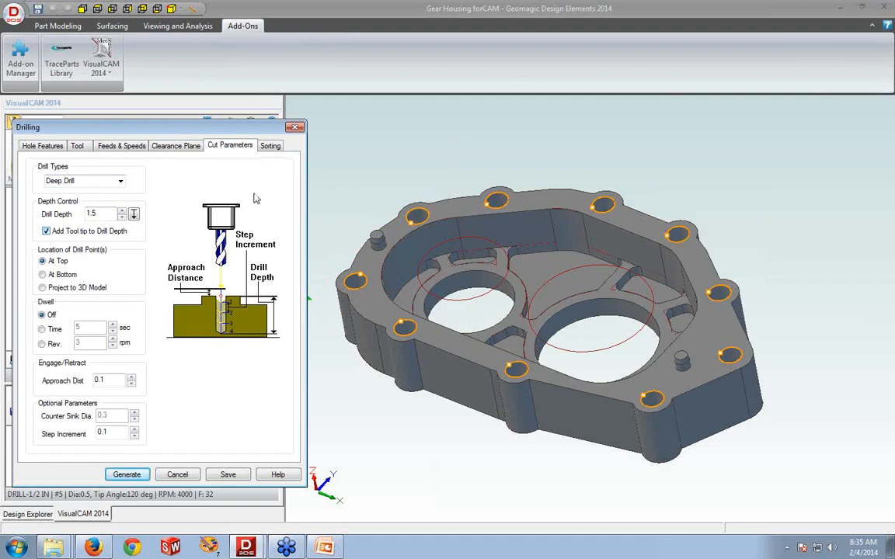
{"action": "left_click", "coordinate": [269, 146]}
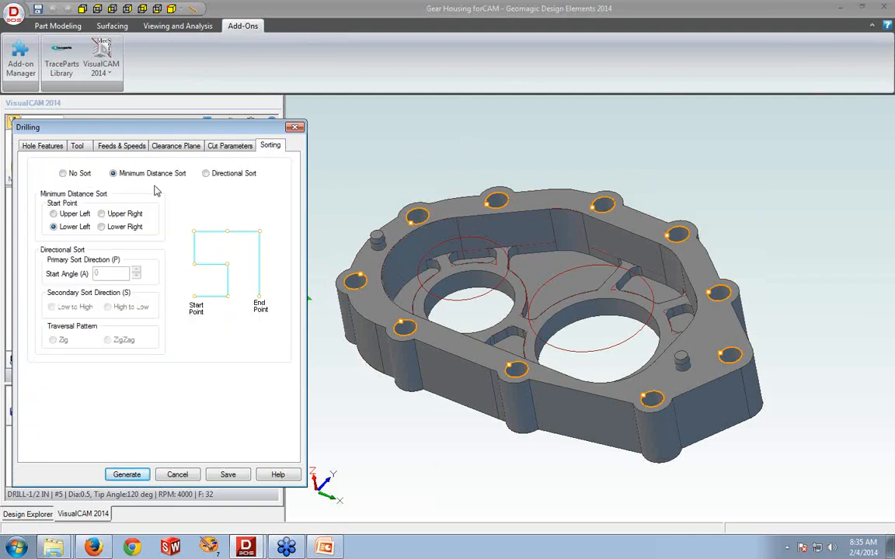
{"action": "left_click", "coordinate": [127, 474]}
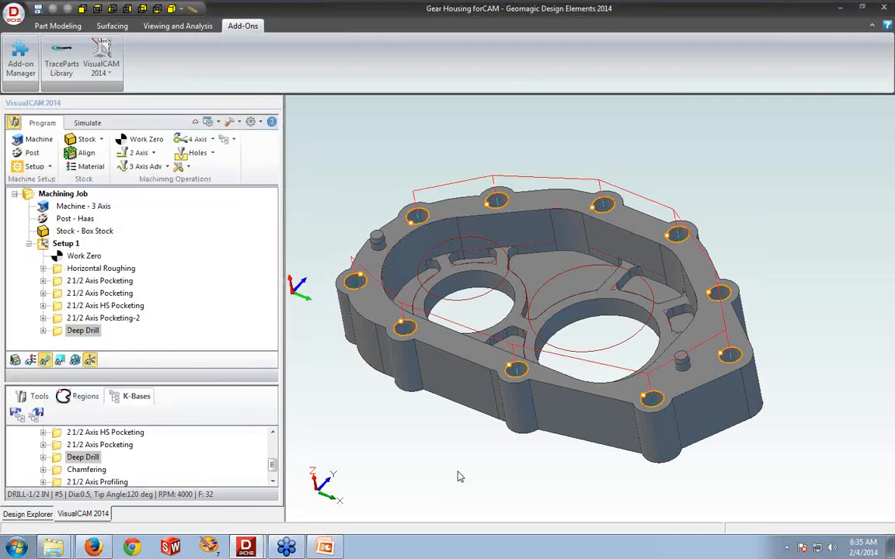
{"action": "mouse_move", "coordinate": [472, 462]}
{"action": "middle_mouse_down"}
{"action": "mouse_move", "coordinate": [472, 480]}
{"action": "mouse_move", "coordinate": [479, 472]}
{"action": "middle_mouse_up"}
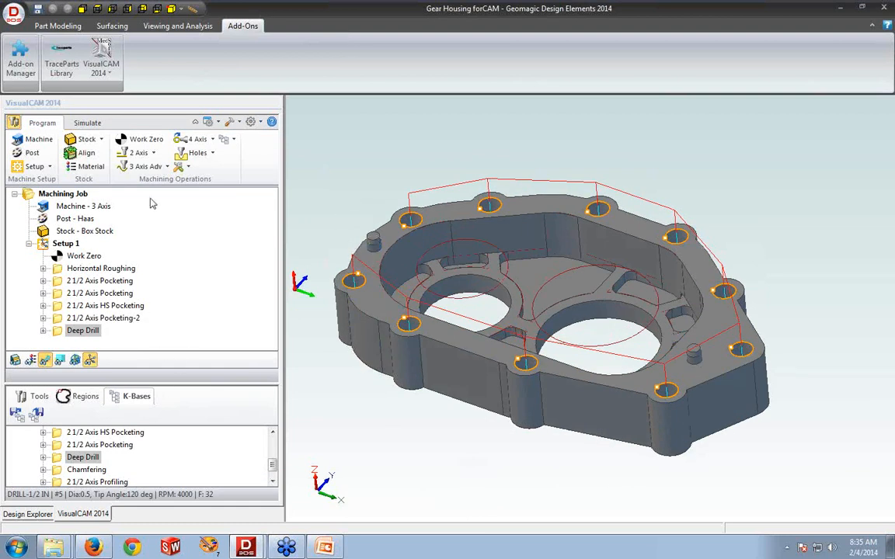
{"action": "left_click", "coordinate": [155, 154]}
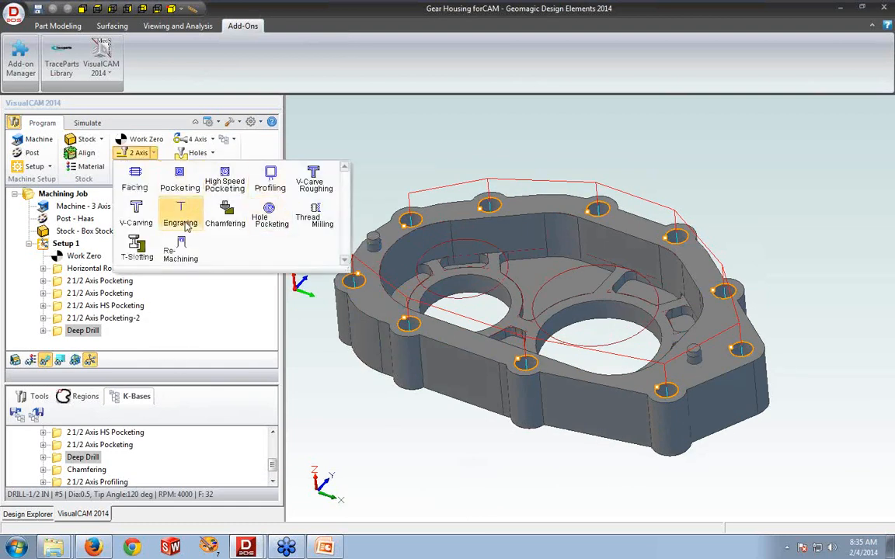
{"action": "left_click", "coordinate": [324, 418]}
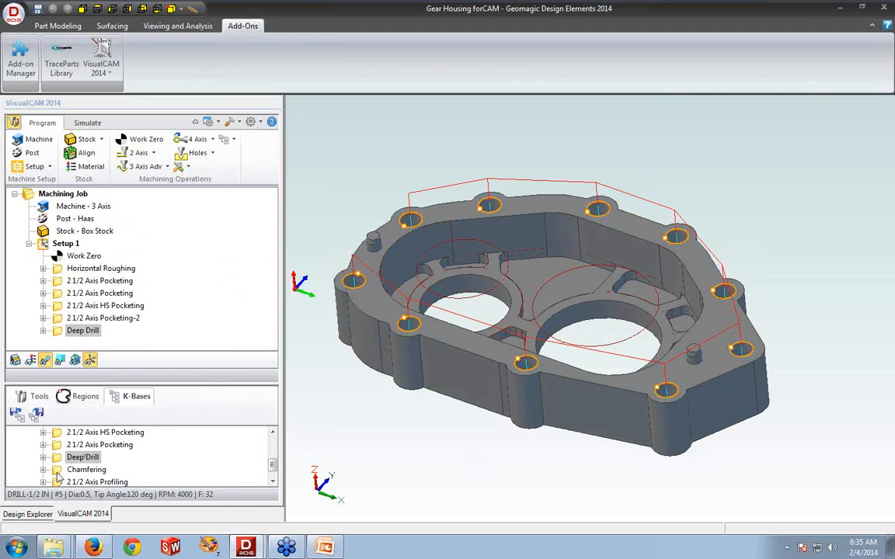
Add the Chamfering operation from the knowledge base after Deep Drill in Setup 1 and open its settings
{"action": "left_click", "coordinate": [56, 472]}
{"action": "left_click_drag", "start_coordinate": [59, 472], "coordinate": [78, 335]}
{"action": "double_click", "coordinate": [59, 344]}
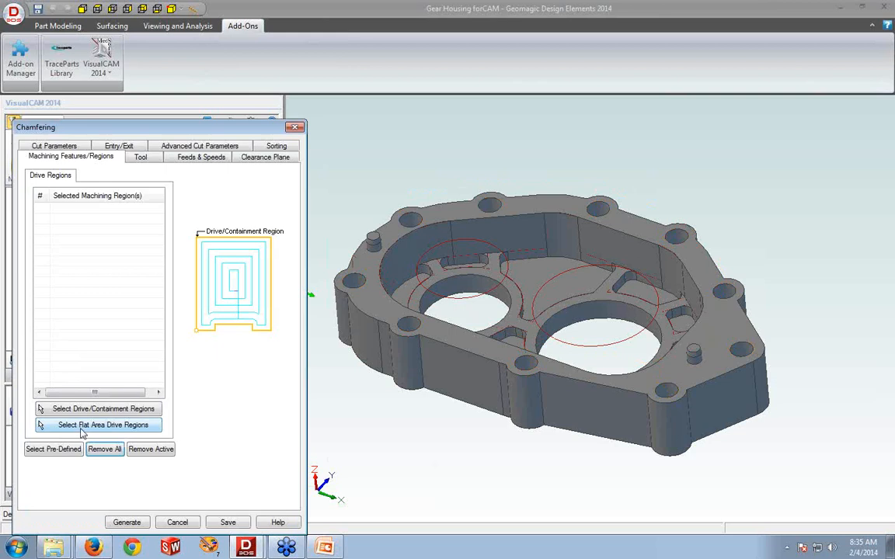
Select the lower circular chamfer edge of each of the two dowel pins as the chamfering drive regions
{"action": "left_click", "coordinate": [82, 409]}
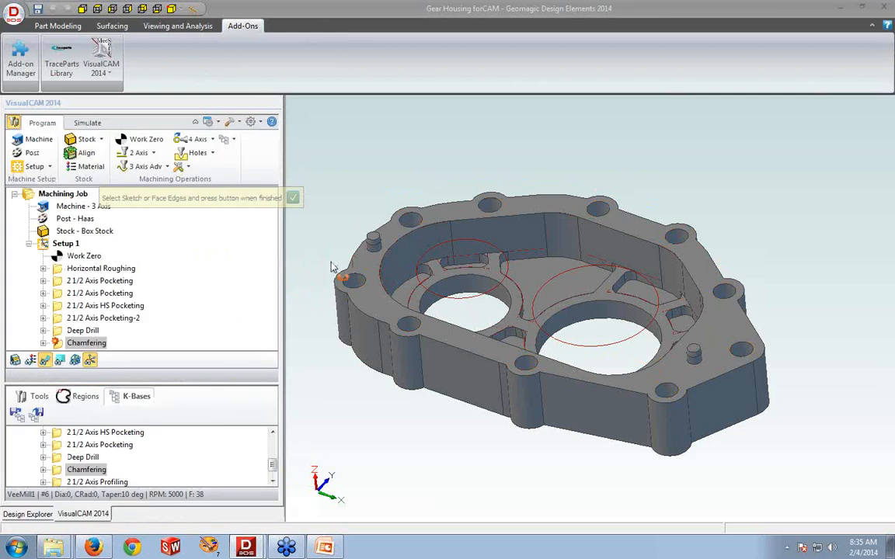
{"action": "scroll", "coordinate": [342, 264], "scroll_direction": "up", "scroll_amount": 5}
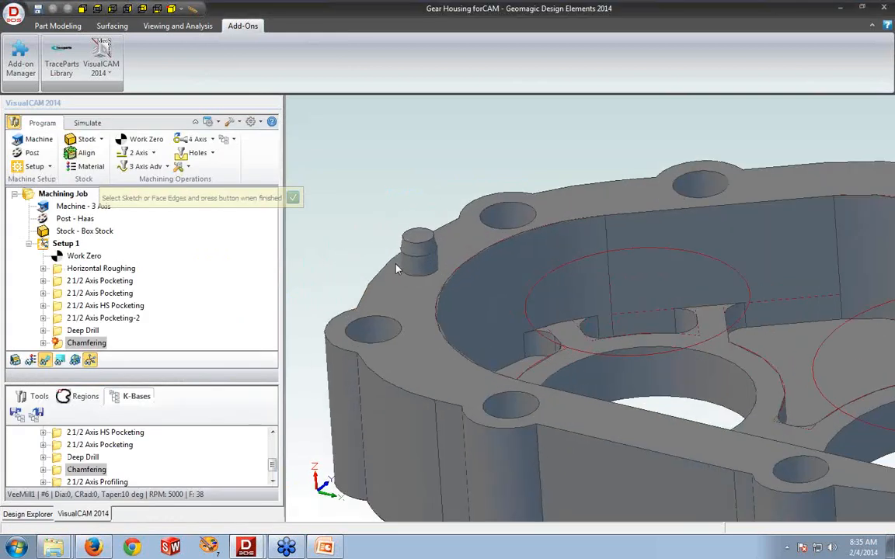
{"action": "left_click", "coordinate": [408, 262]}
{"action": "scroll", "coordinate": [515, 300], "scroll_direction": "down", "scroll_amount": 5}
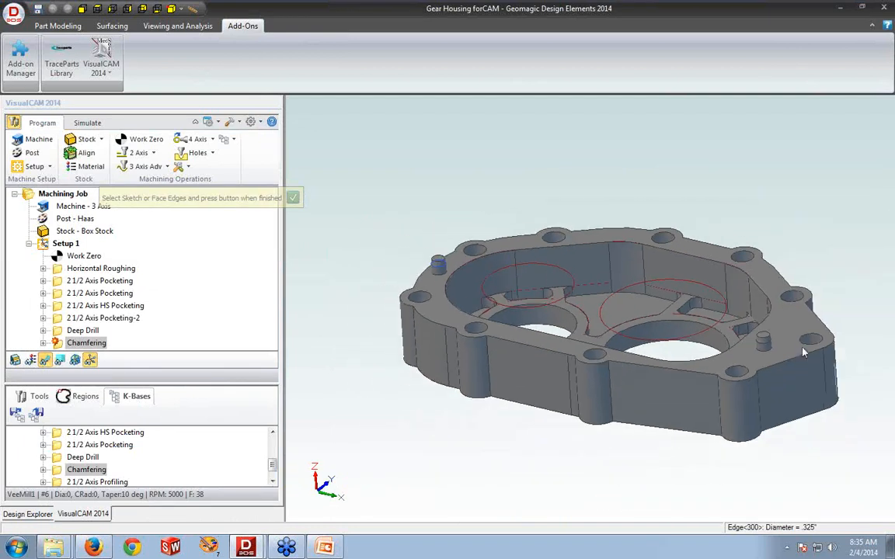
{"action": "scroll", "coordinate": [763, 348], "scroll_direction": "up", "scroll_amount": 2}
{"action": "left_click", "coordinate": [762, 350]}
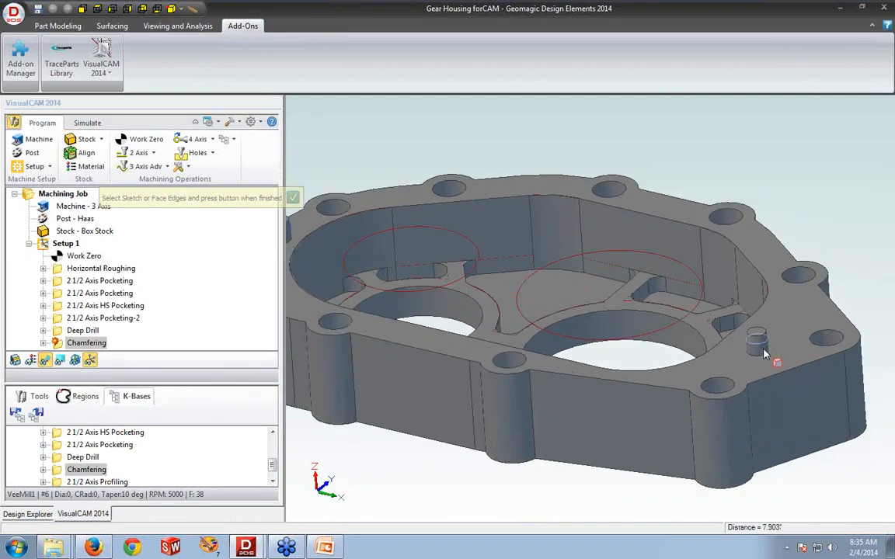
{"action": "left_click", "coordinate": [293, 199]}
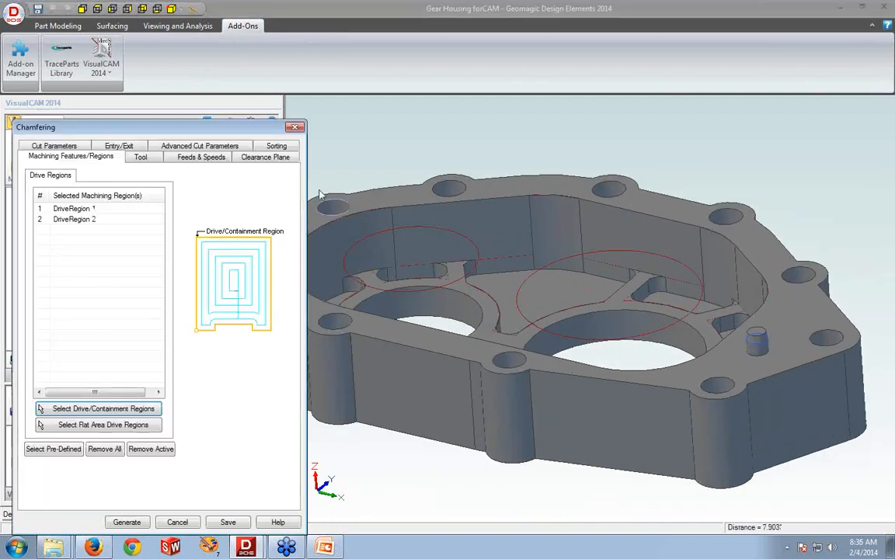
Review the geometry and taper angle of the VeeMill1 tool used for the chamfering operation
{"action": "left_click", "coordinate": [134, 155]}
{"action": "double_click", "coordinate": [70, 192]}
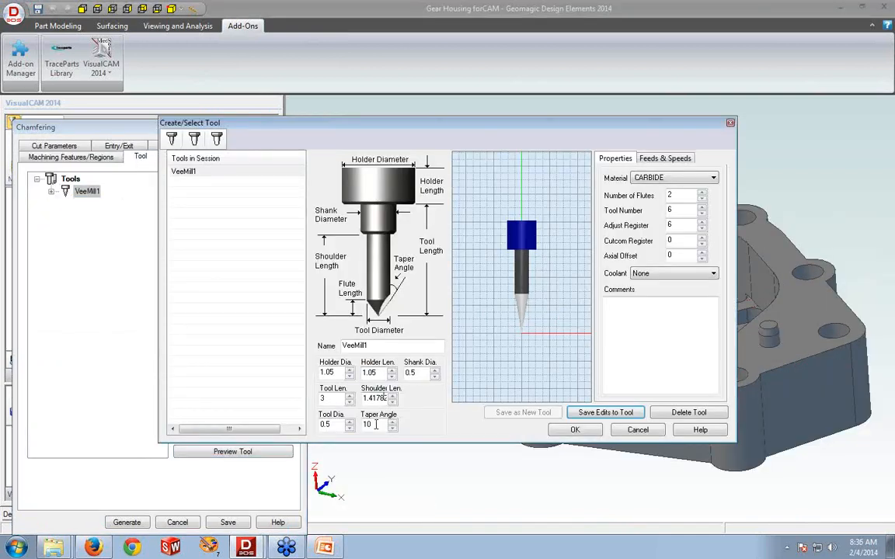
{"action": "left_click_drag", "start_coordinate": [376, 424], "coordinate": [355, 423]}
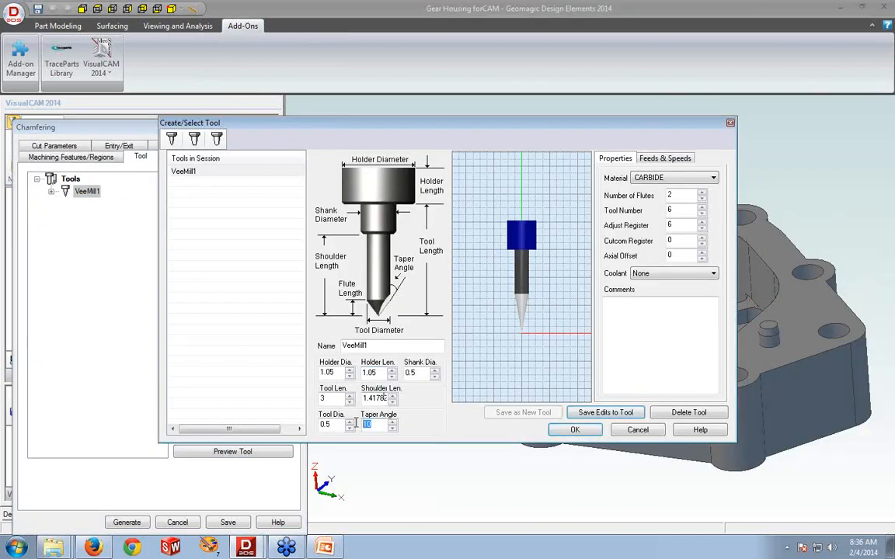
{"action": "left_click", "coordinate": [575, 430]}
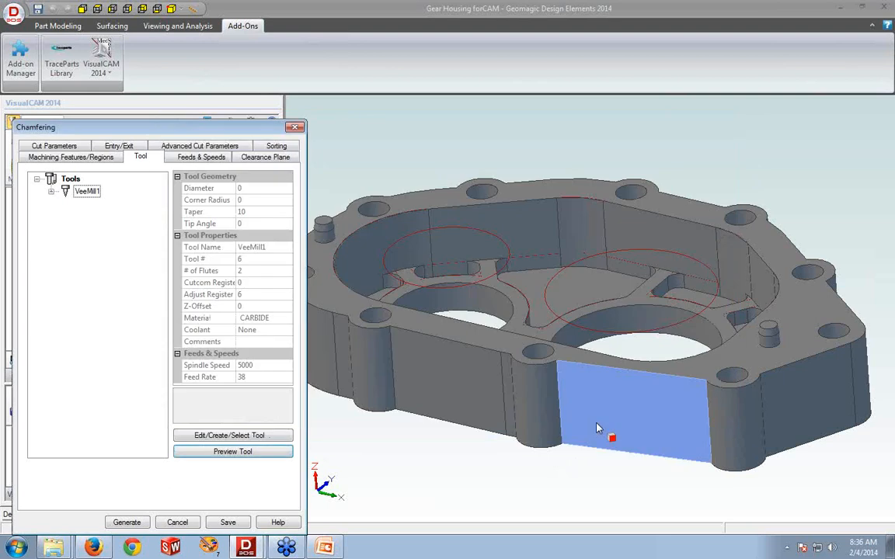
Review the chamfering cut parameters, generate the toolpath and inspect it around both pins
{"action": "left_click", "coordinate": [68, 145]}
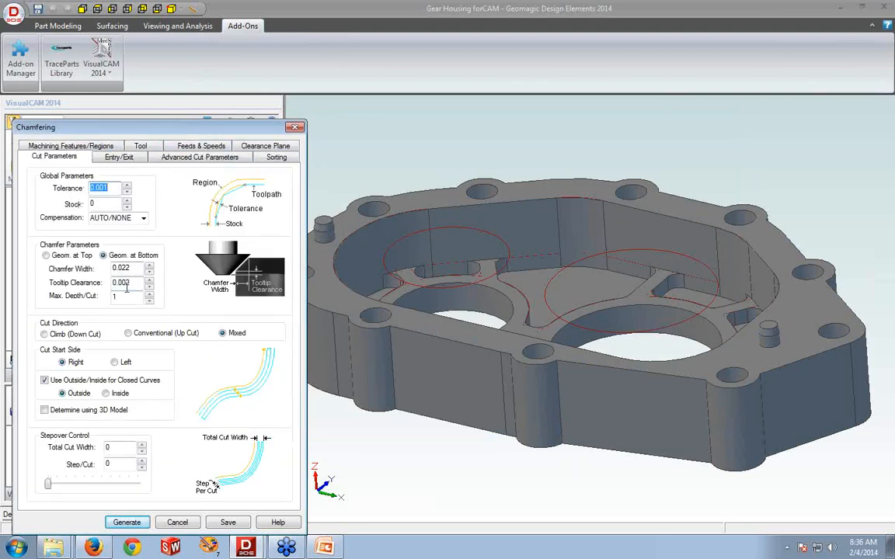
{"action": "left_click", "coordinate": [126, 520]}
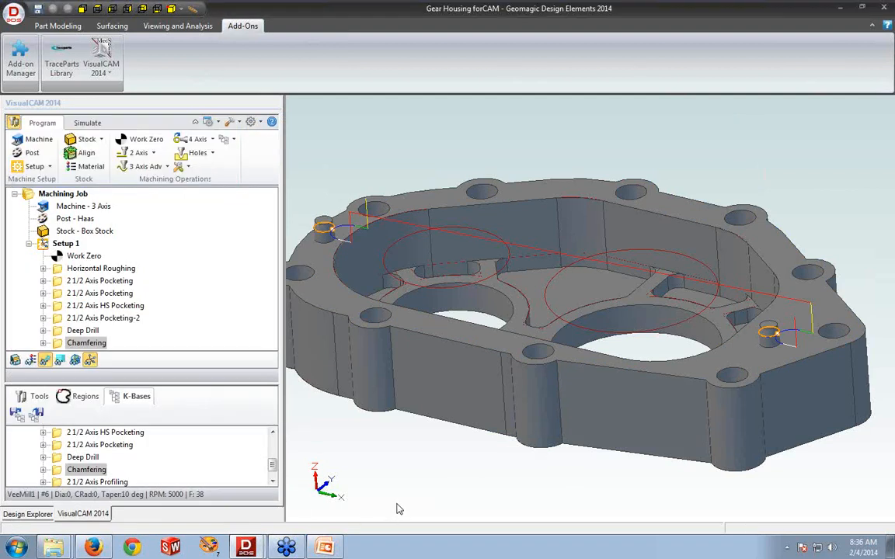
{"action": "scroll", "coordinate": [397, 504], "scroll_direction": "up", "scroll_amount": 2}
{"action": "scroll", "coordinate": [446, 501], "scroll_direction": "down", "scroll_amount": 2}
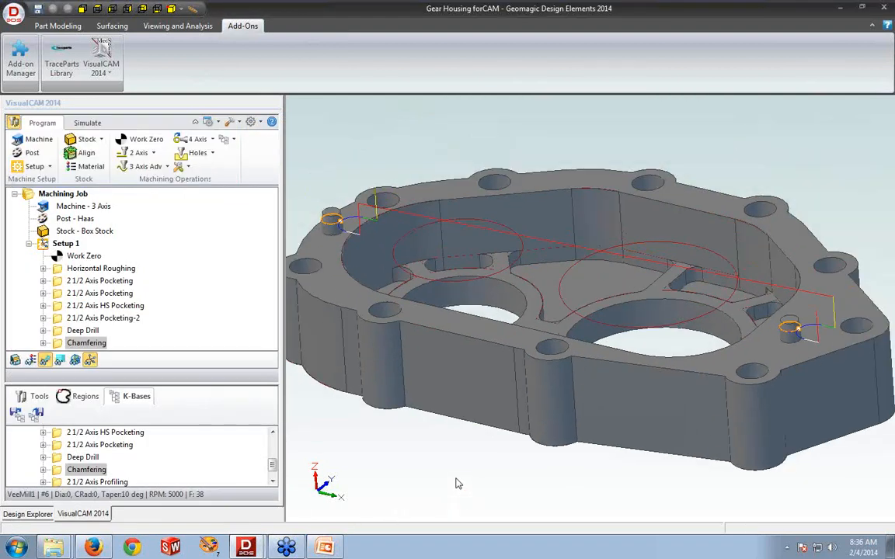
{"action": "middle_click_drag", "start_coordinate": [456, 479], "coordinate": [456, 484]}
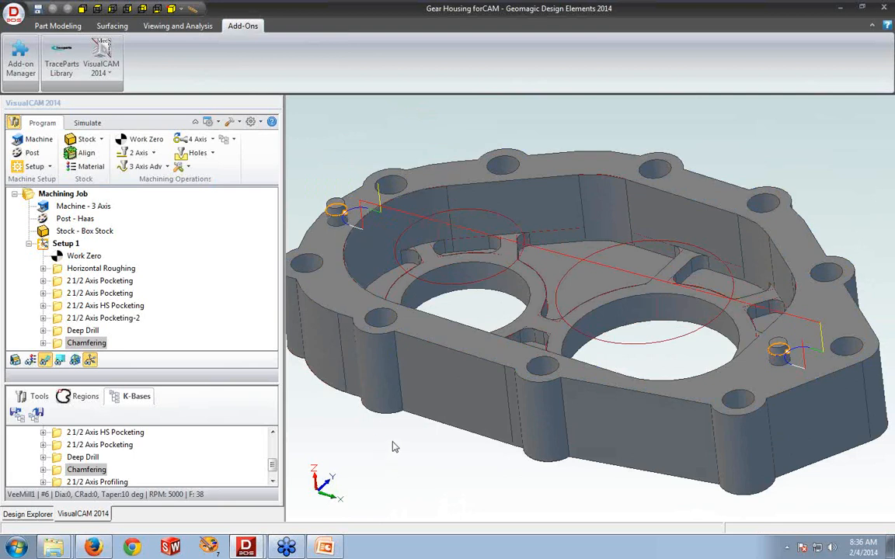
{"action": "scroll", "coordinate": [394, 448], "scroll_direction": "down", "scroll_amount": 1}
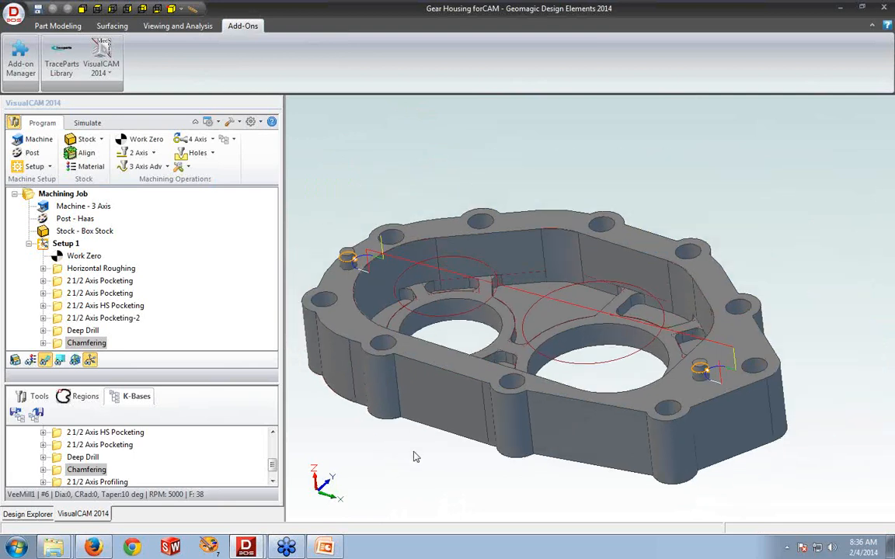
{"action": "middle_click_drag", "start_coordinate": [416, 459], "coordinate": [461, 467]}
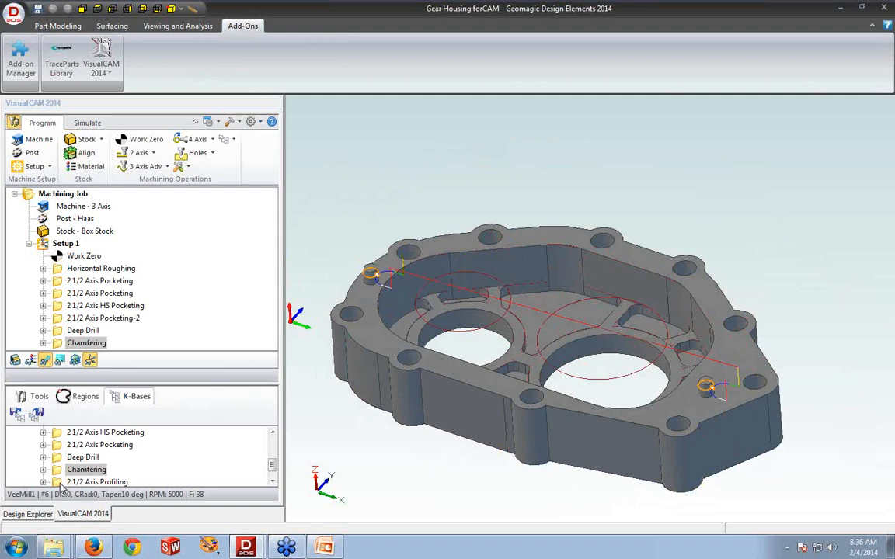
Add the 2 1/2 Axis Profiling operation from the knowledge base after Chamfering in Setup 1
{"action": "left_click_drag", "start_coordinate": [77, 481], "coordinate": [114, 344]}
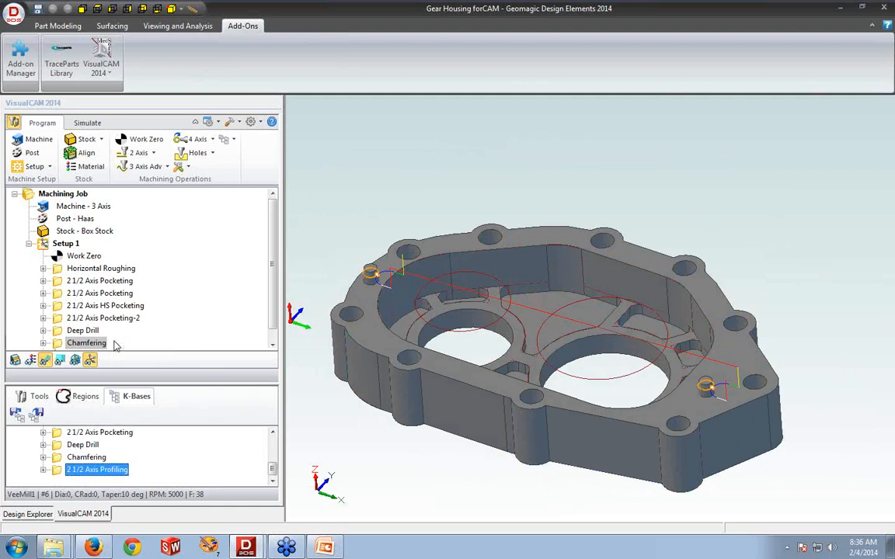
{"action": "left_click", "coordinate": [273, 344]}
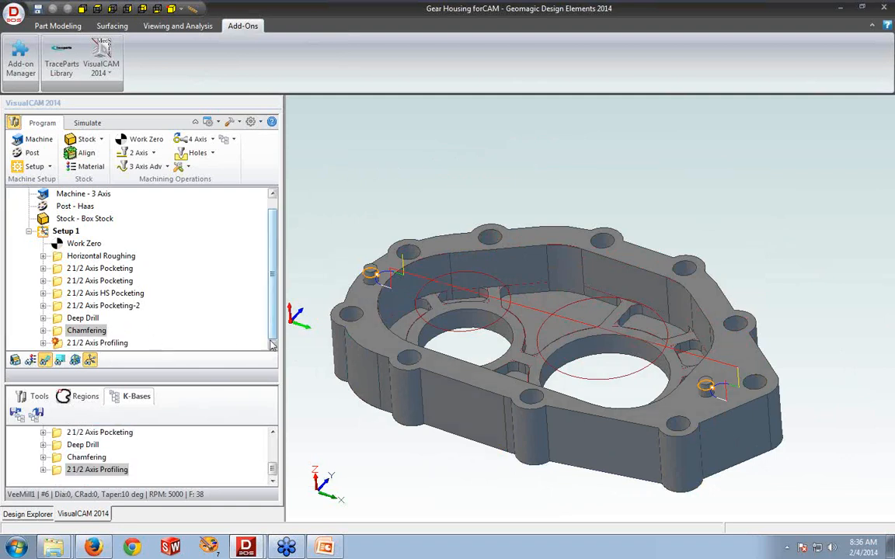
Assign the predefined Curve Region 9 around the housing's outer bottom edge as the drive region of the 2 1/2 Axis Profiling operation
{"action": "left_click", "coordinate": [56, 344]}
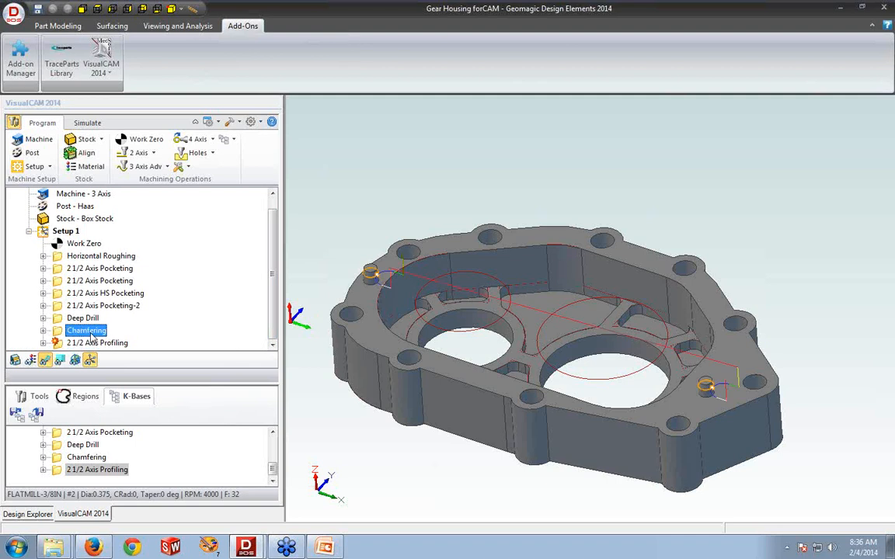
{"action": "double_click", "coordinate": [56, 344]}
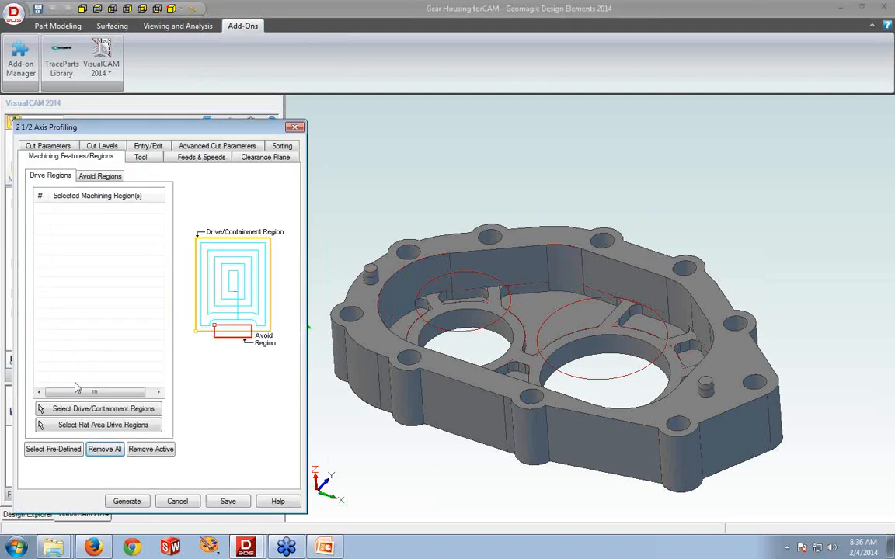
{"action": "left_click", "coordinate": [54, 449]}
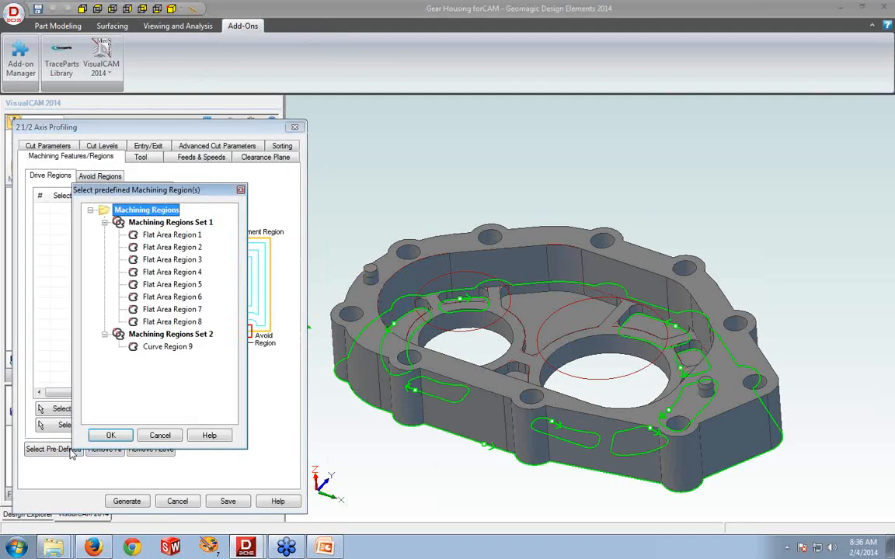
{"action": "left_click", "coordinate": [148, 347]}
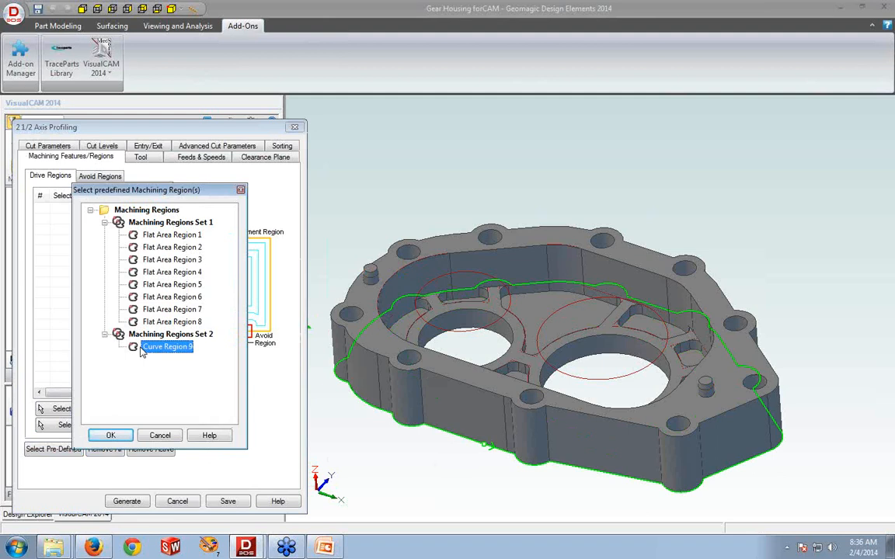
{"action": "left_click", "coordinate": [110, 435]}
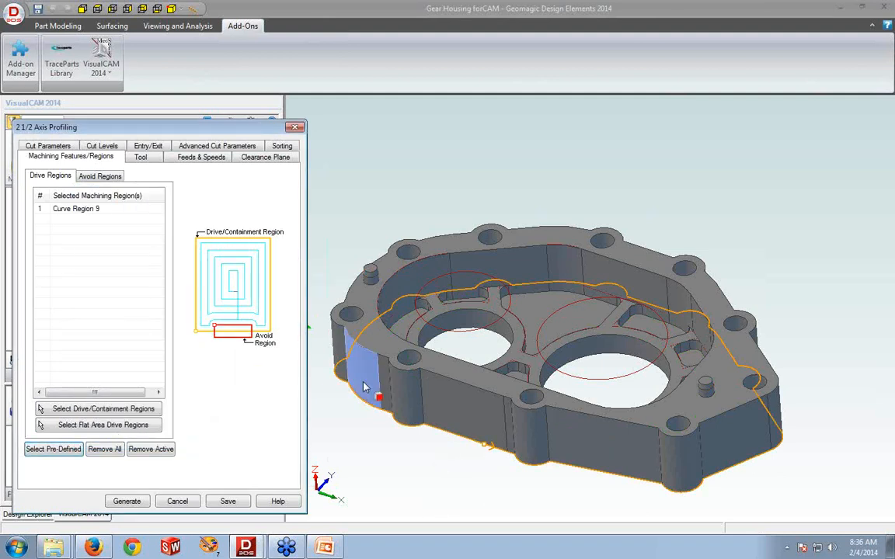
Review the FLATMILL-3/8IN tool, the feeds and speeds, and the clearance plane settings of the profiling operation
{"action": "left_click", "coordinate": [126, 155]}
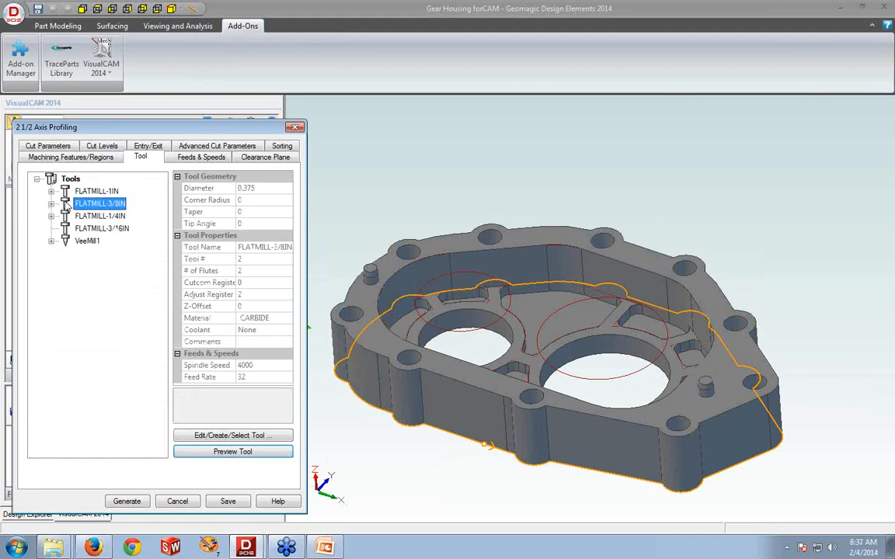
{"action": "left_click", "coordinate": [201, 157]}
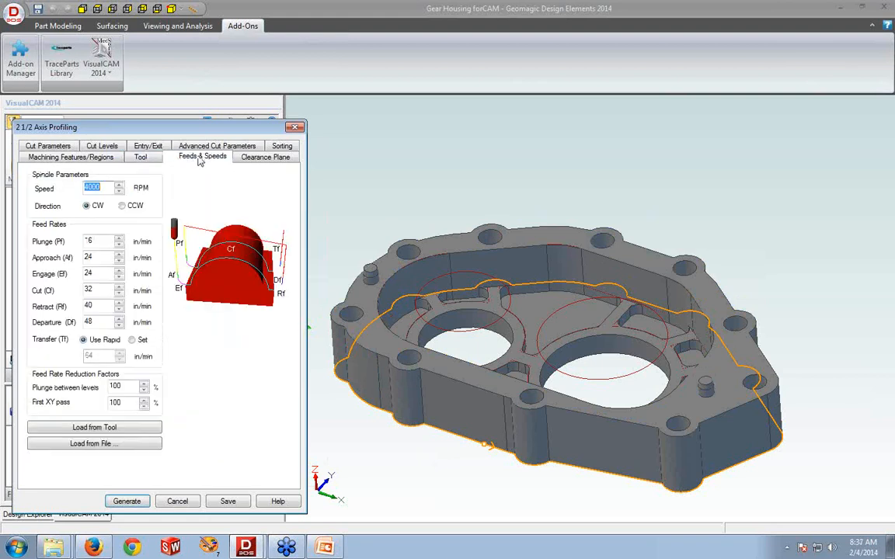
{"action": "left_click", "coordinate": [245, 159]}
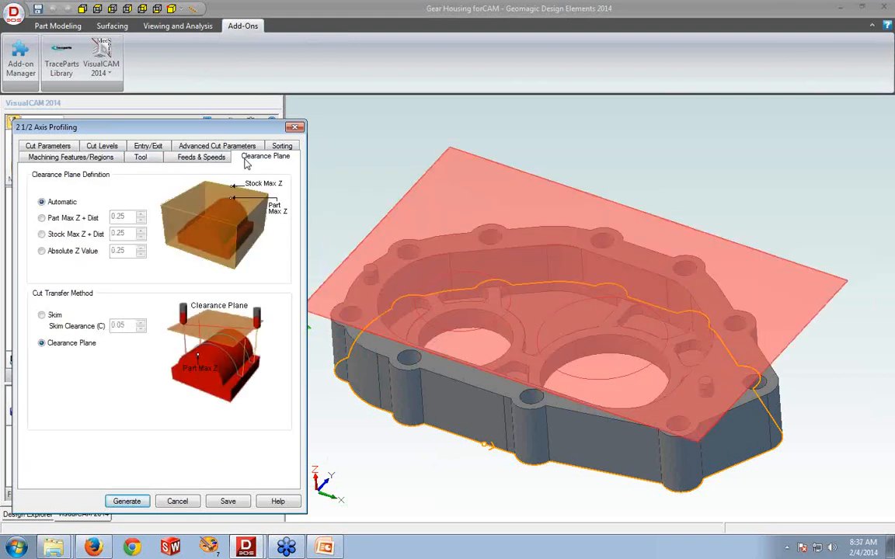
Enable Determine using 3D Model for the cut start side, check the cut levels and entry motions, and generate the profiling toolpath
{"action": "left_click", "coordinate": [66, 148]}
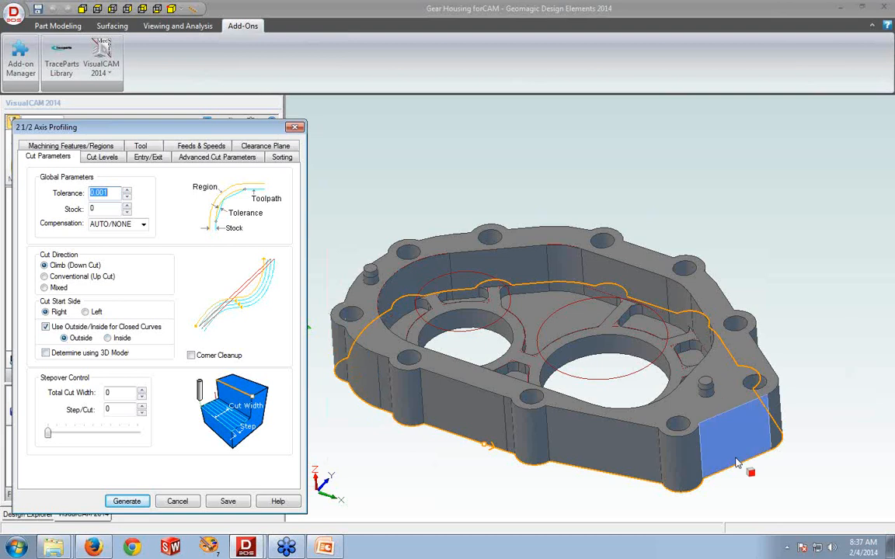
{"action": "left_click", "coordinate": [46, 353]}
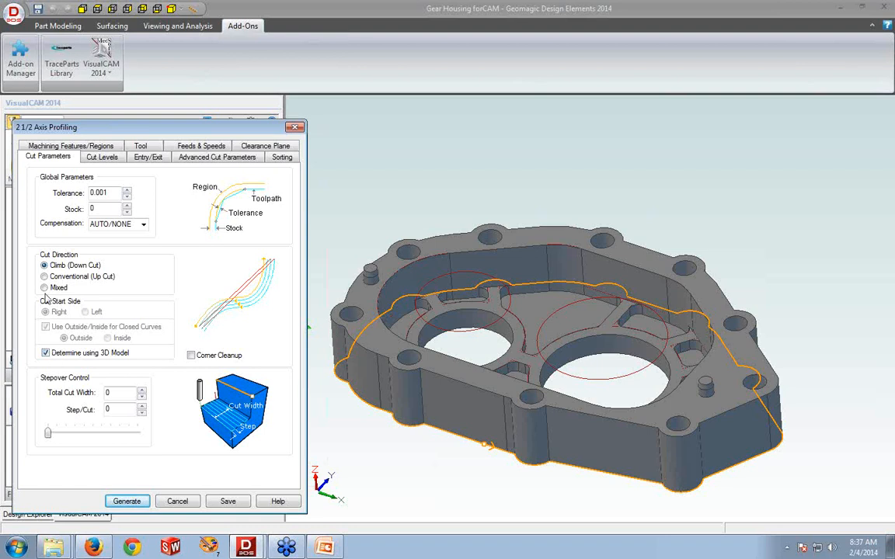
{"action": "left_click", "coordinate": [101, 157]}
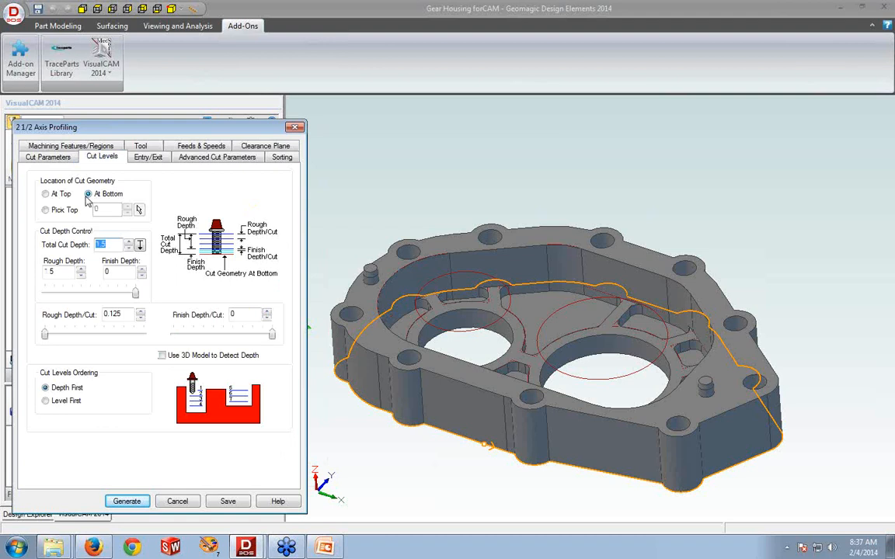
{"action": "left_click", "coordinate": [140, 156]}
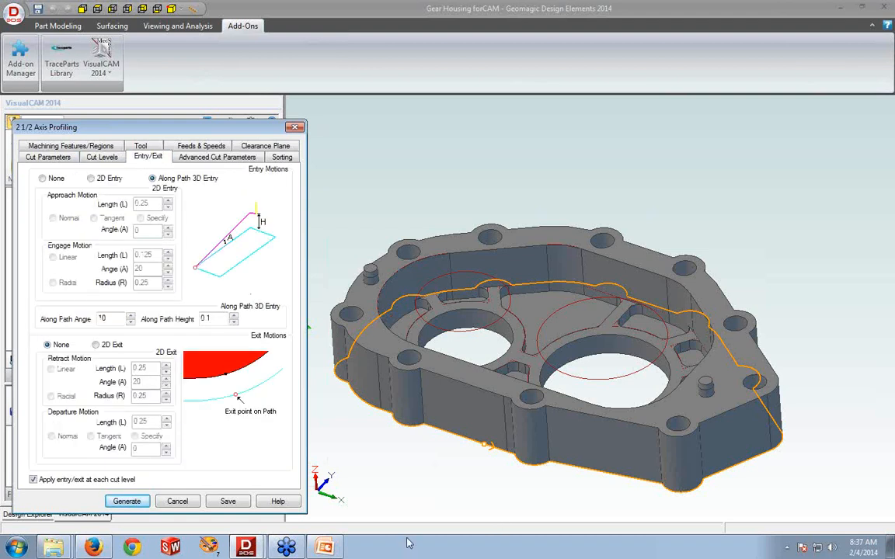
{"action": "left_click", "coordinate": [127, 501]}
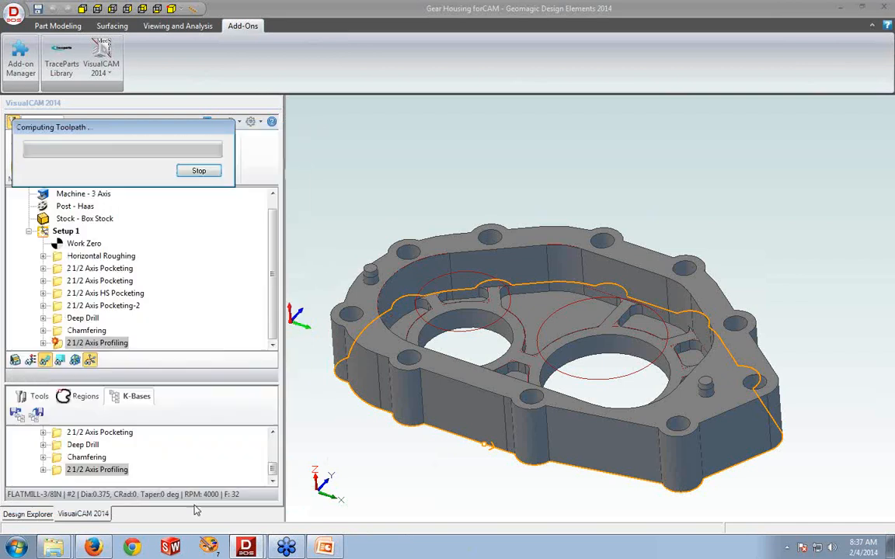
{"action": "middle_click_drag", "start_coordinate": [442, 457], "coordinate": [383, 378]}
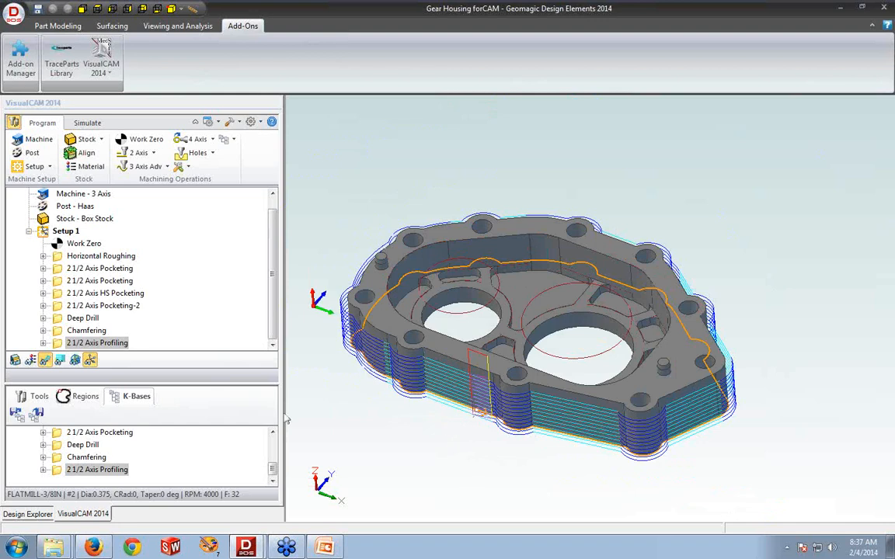
Hide the toolpath and move the start point of Curve Region 9 to the straight front edge between the two right-hand bosses
{"action": "left_click", "coordinate": [87, 397]}
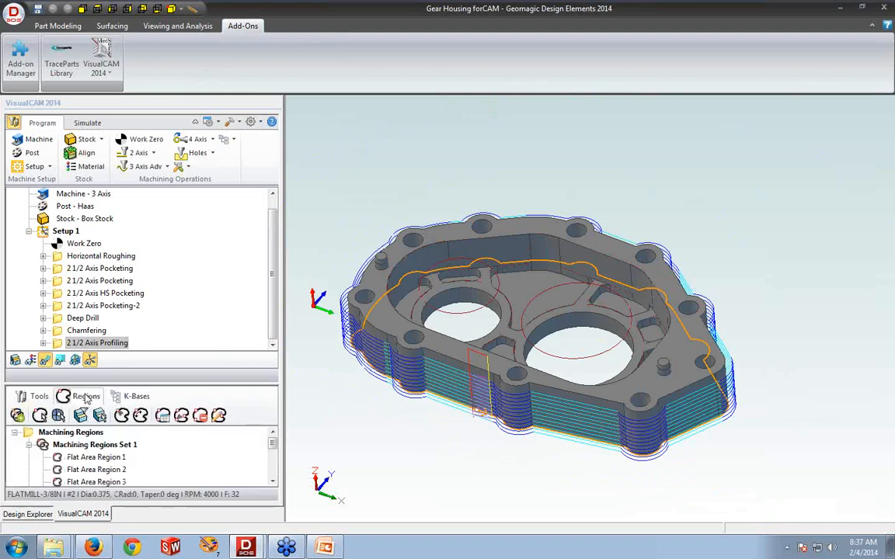
{"action": "scroll", "coordinate": [266, 482], "scroll_direction": "down", "scroll_amount": 3}
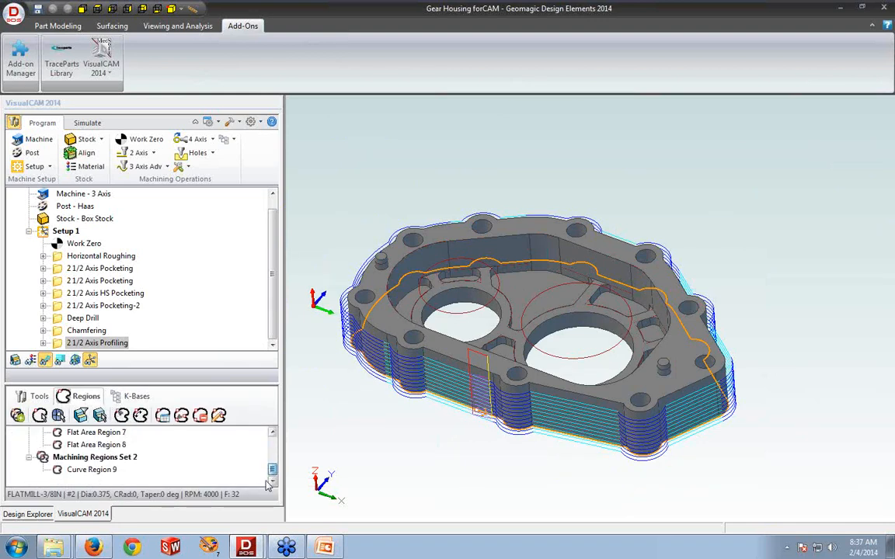
{"action": "left_click", "coordinate": [92, 469]}
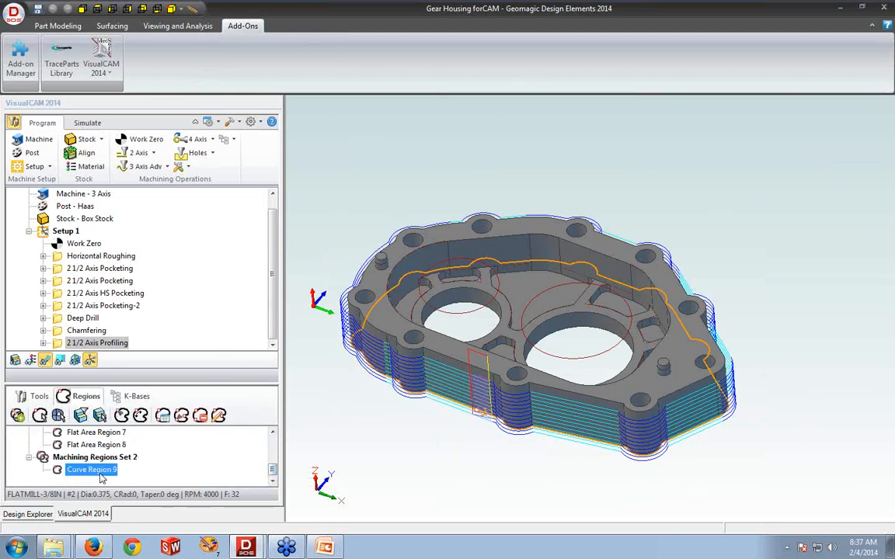
{"action": "left_click", "coordinate": [45, 361]}
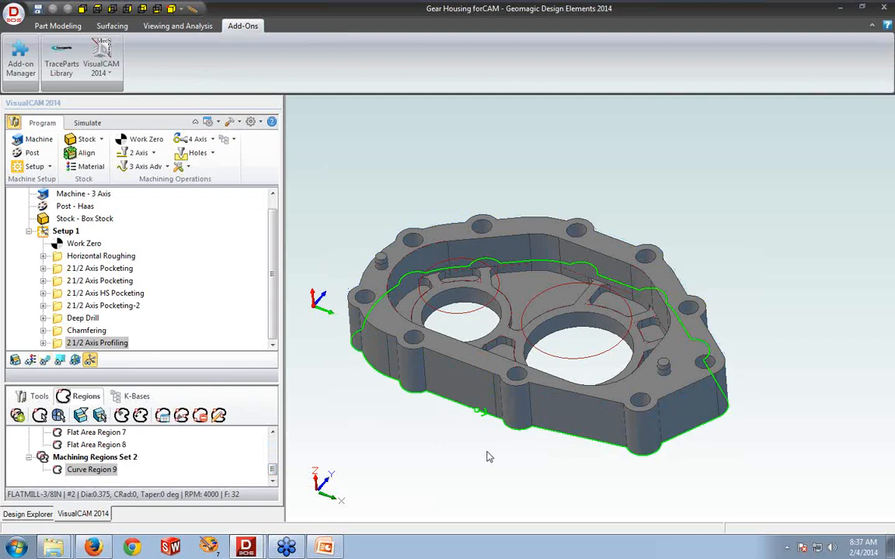
{"action": "left_click", "coordinate": [121, 416]}
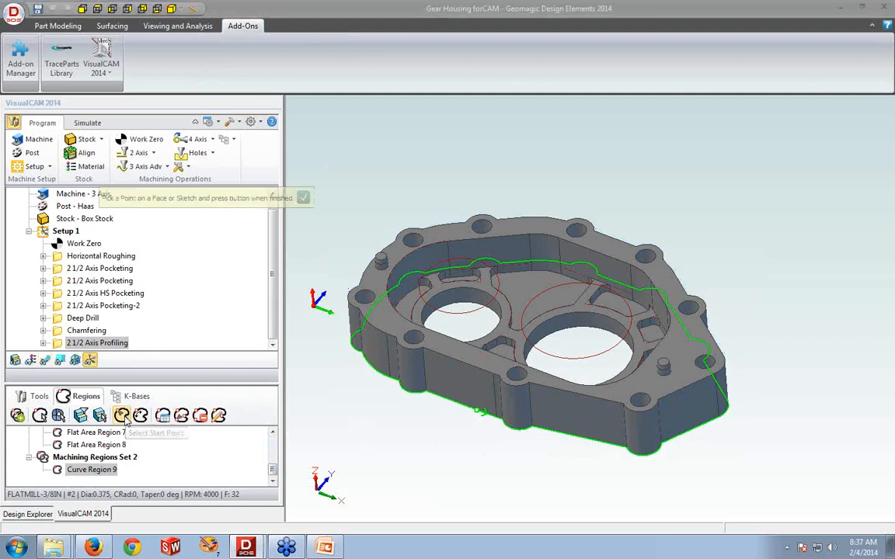
{"action": "left_click", "coordinate": [531, 402]}
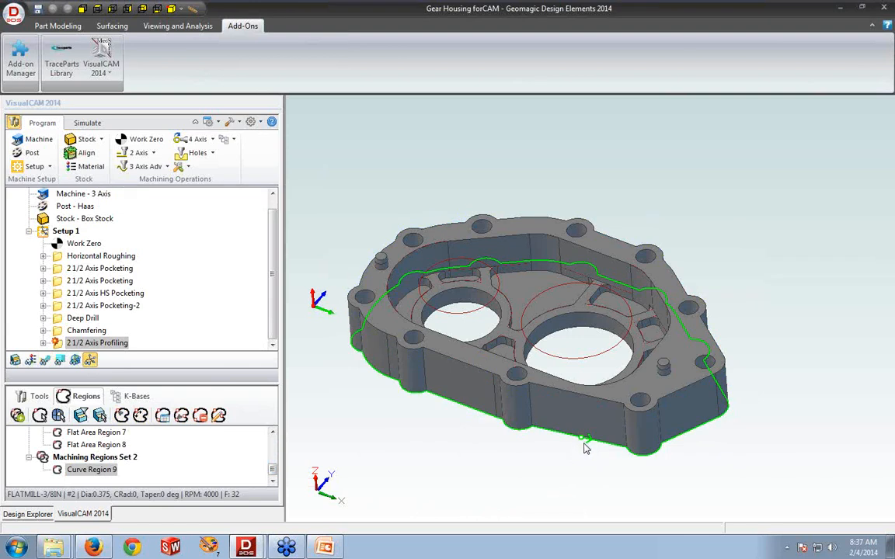
Regenerate the 2 1/2 Axis Profiling toolpath from the new start point and inspect its entry location
{"action": "left_click", "coordinate": [43, 342]}
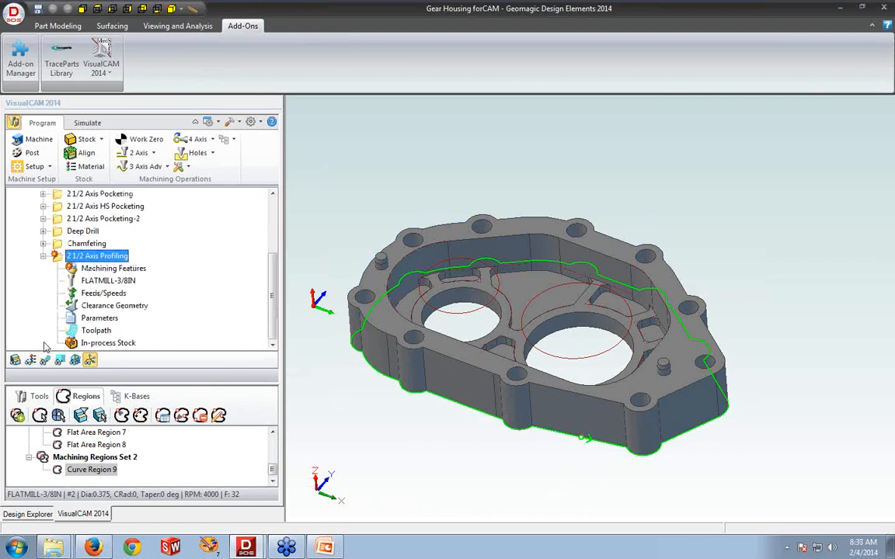
{"action": "right_click", "coordinate": [84, 265]}
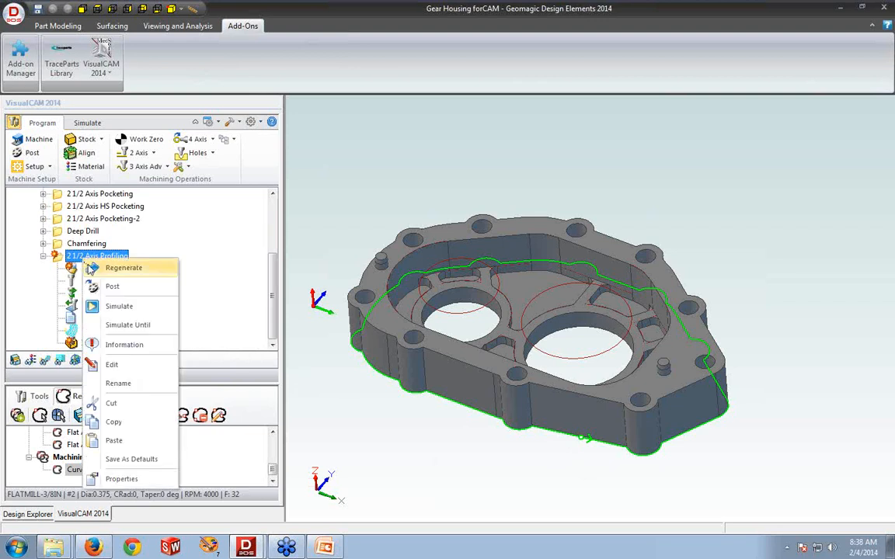
{"action": "left_click", "coordinate": [91, 267]}
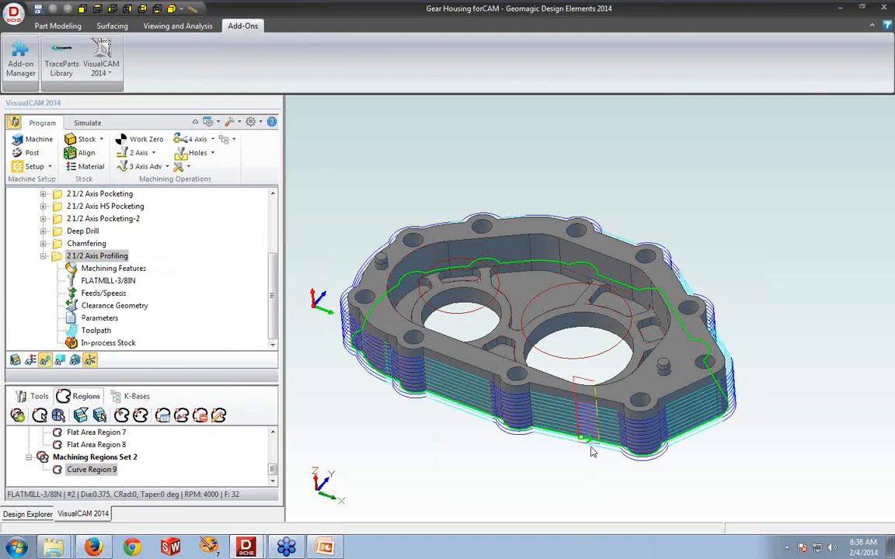
{"action": "middle_click_drag", "start_coordinate": [585, 454], "coordinate": [581, 459]}
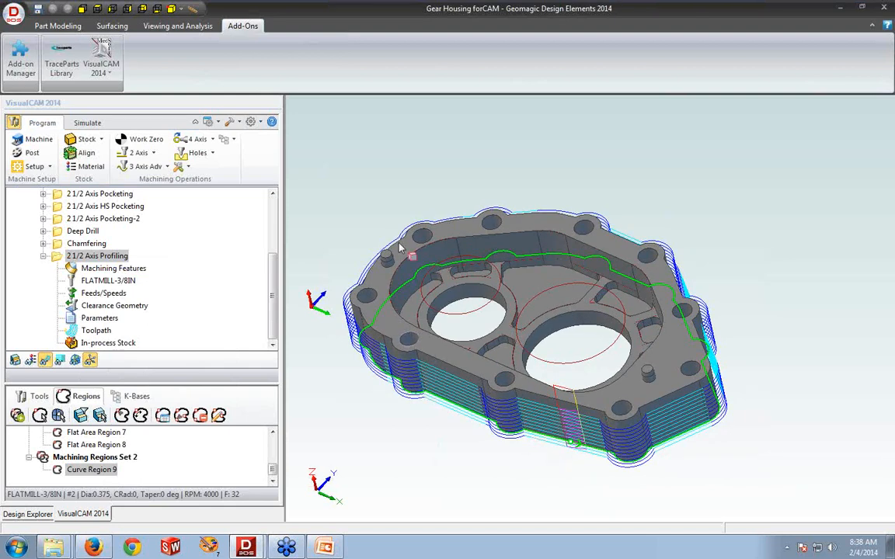
Start a simulation of all Setup 1 operations on the box stock in the separate simulation window
{"action": "left_click", "coordinate": [273, 224]}
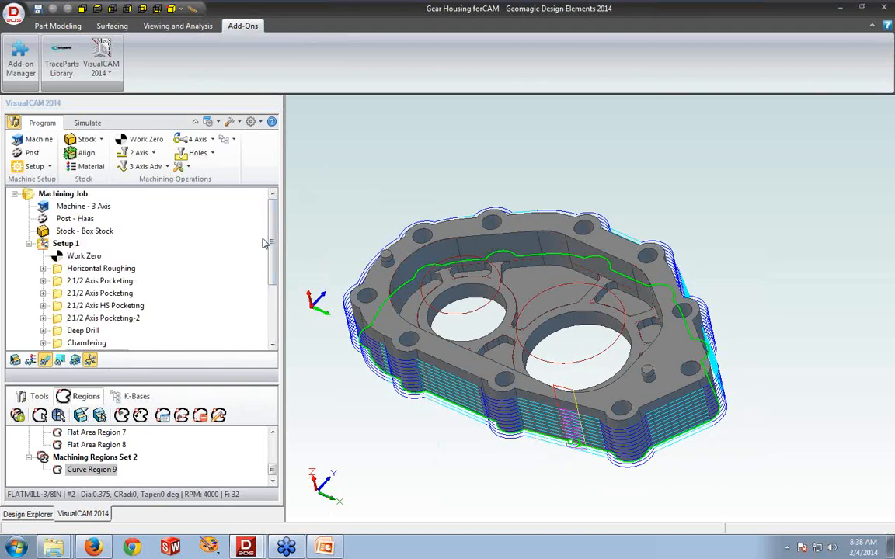
{"action": "mouse_move", "coordinate": [272, 258]}
{"action": "left_mouse_down"}
{"action": "mouse_move", "coordinate": [275, 309]}
{"action": "mouse_move", "coordinate": [272, 271]}
{"action": "left_mouse_up"}
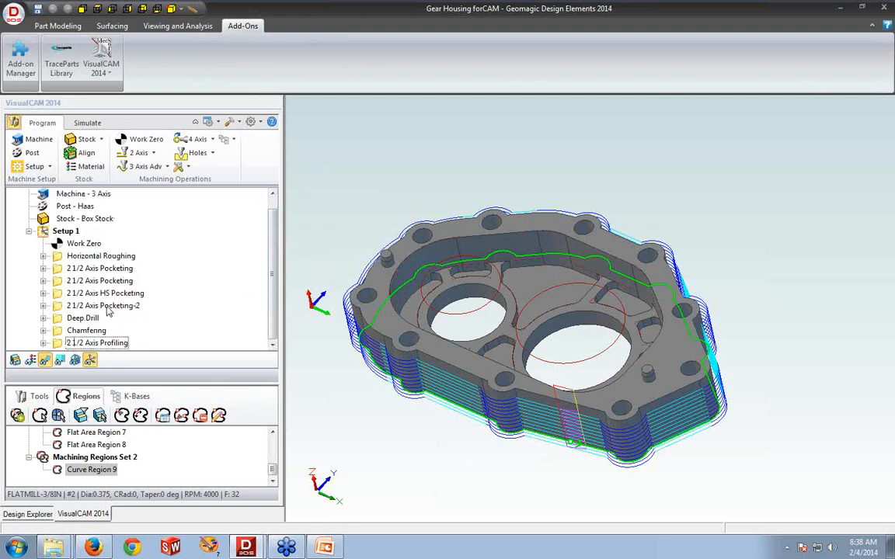
{"action": "left_click", "coordinate": [88, 124]}
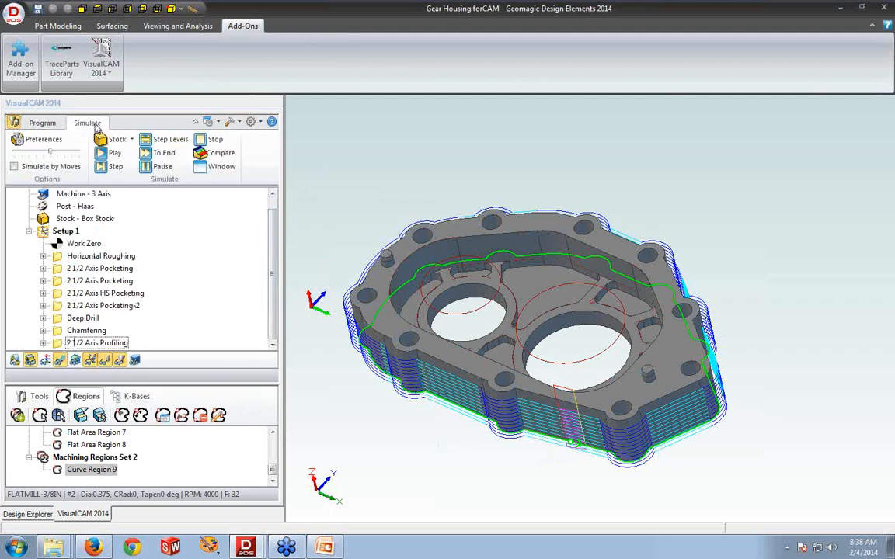
{"action": "left_click", "coordinate": [67, 233]}
{"action": "left_click", "coordinate": [204, 167]}
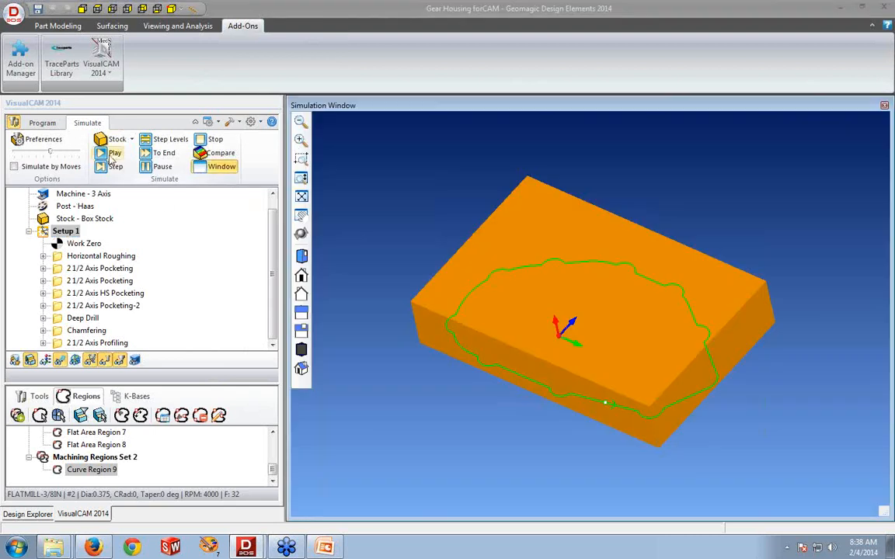
{"action": "left_click", "coordinate": [114, 155]}
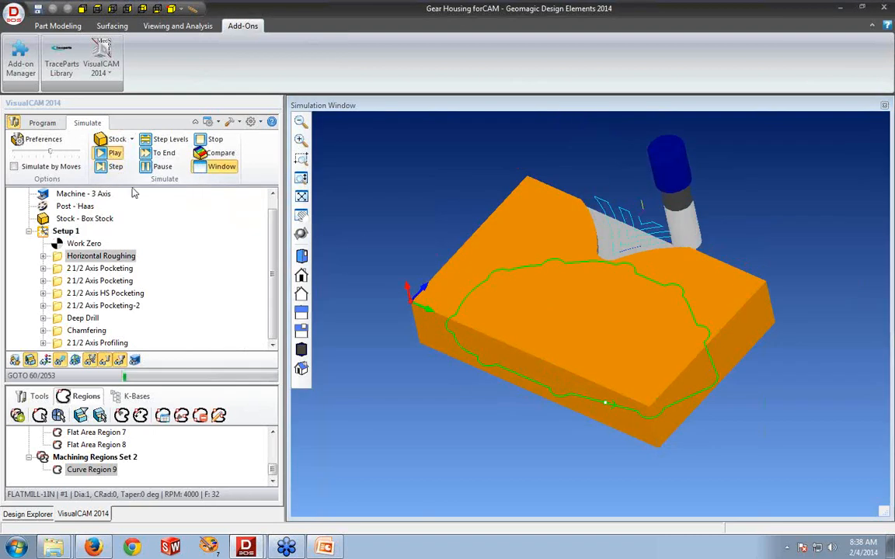
Increase the simulation speed and hide the toolpath lines while the horizontal roughing is simulated
{"action": "left_click_drag", "start_coordinate": [51, 153], "coordinate": [72, 153]}
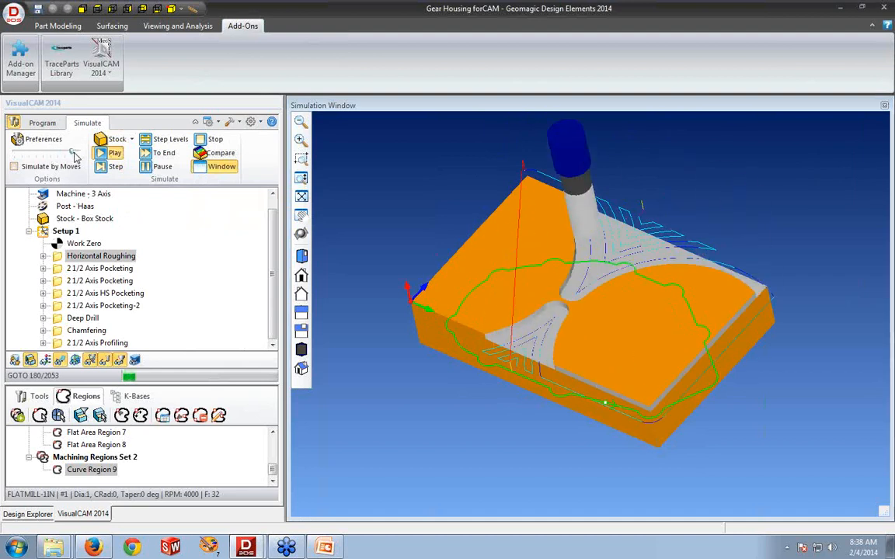
{"action": "left_click", "coordinate": [59, 360]}
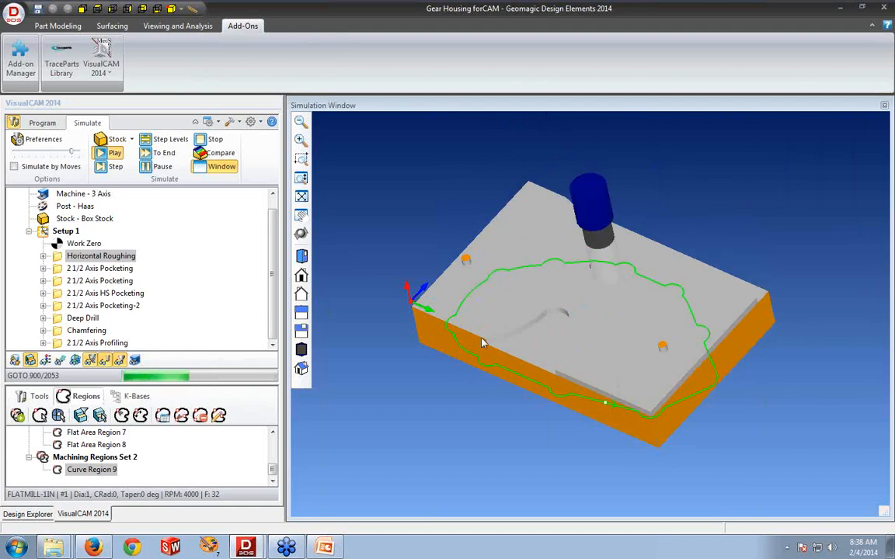
{"action": "middle_click_drag", "start_coordinate": [601, 367], "coordinate": [599, 358]}
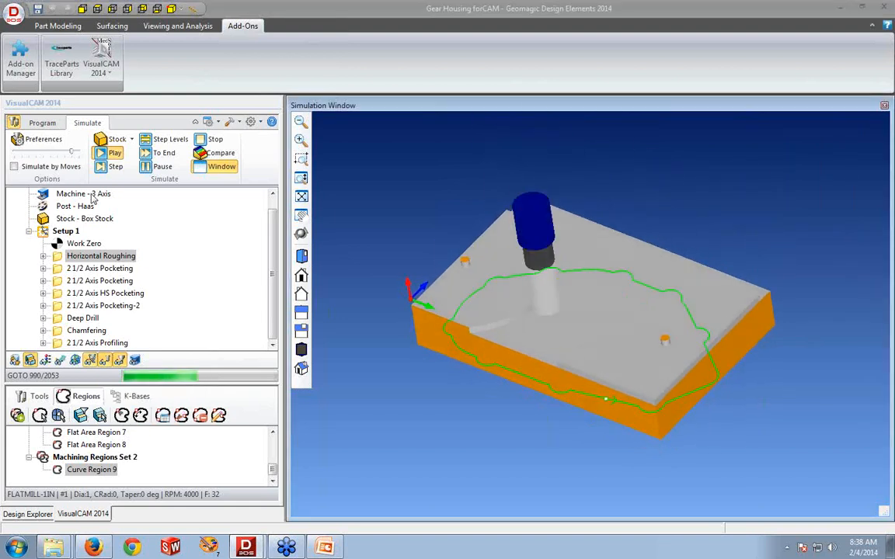
Set the maximum display interval to 0.6 in the simulation preferences, keeping the polygonal model simulated by distance
{"action": "left_click", "coordinate": [42, 142]}
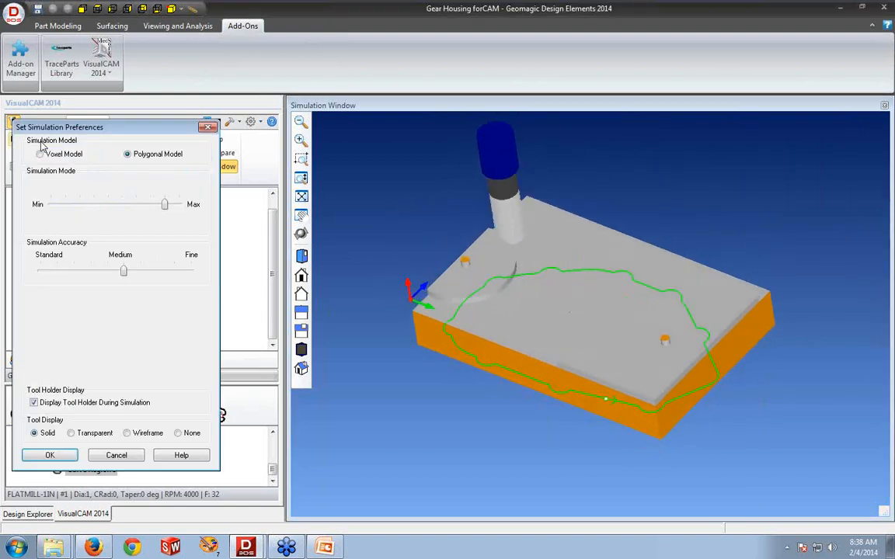
{"action": "left_click", "coordinate": [189, 220]}
{"action": "left_click", "coordinate": [189, 220]}
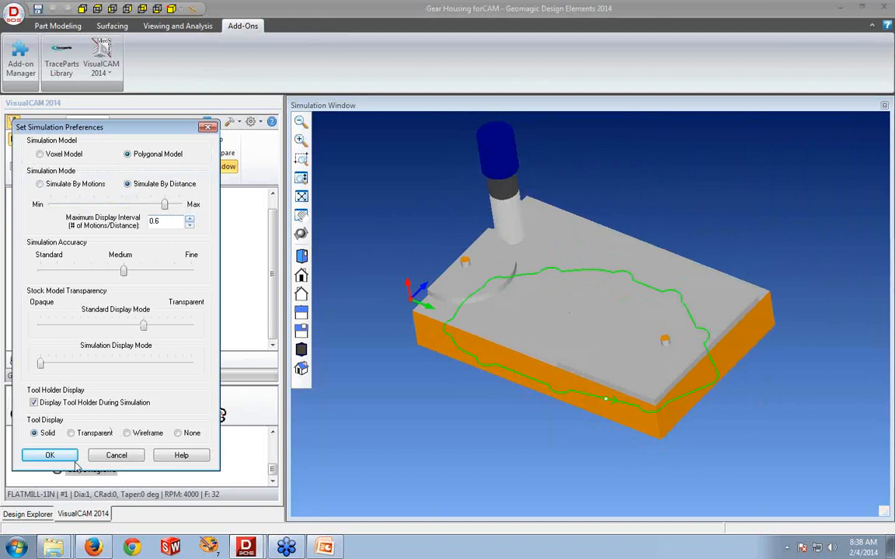
{"action": "left_click", "coordinate": [50, 455]}
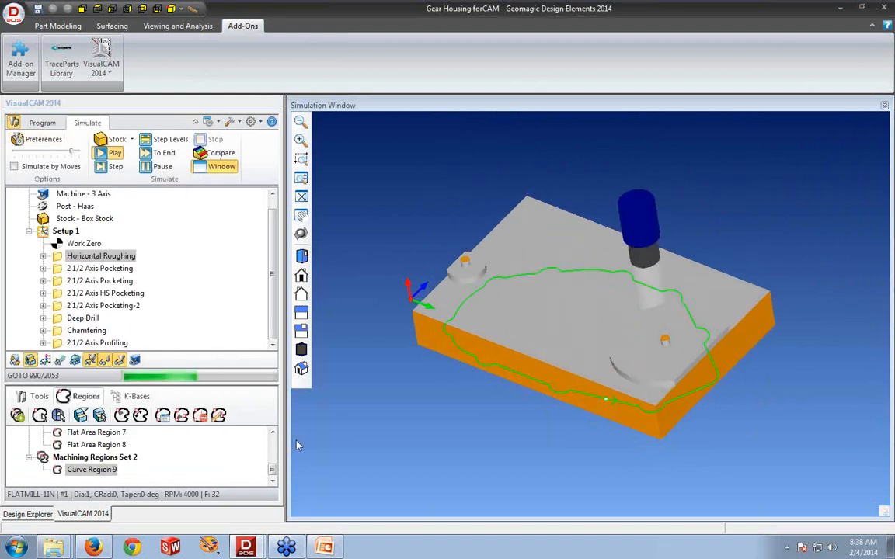
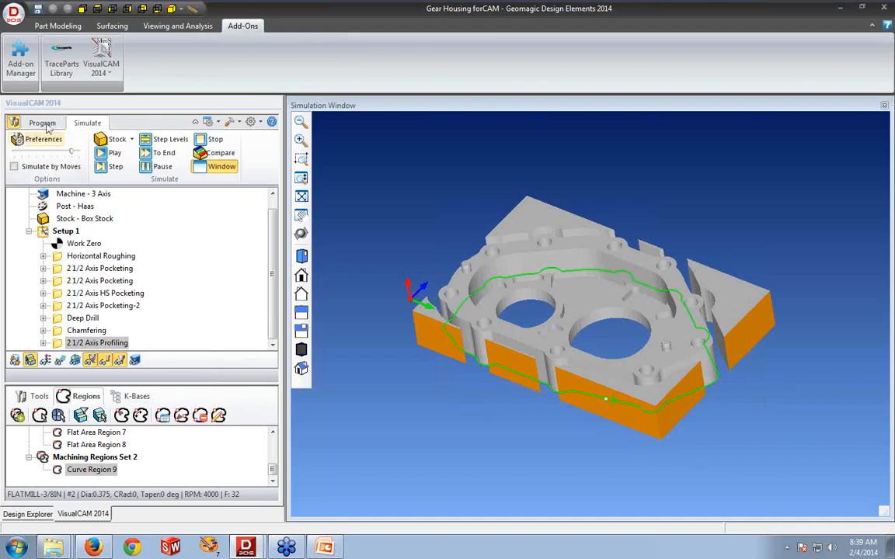
Return to programming mode and close the separate simulation window to show the gear housing model again
{"action": "left_click", "coordinate": [42, 125]}
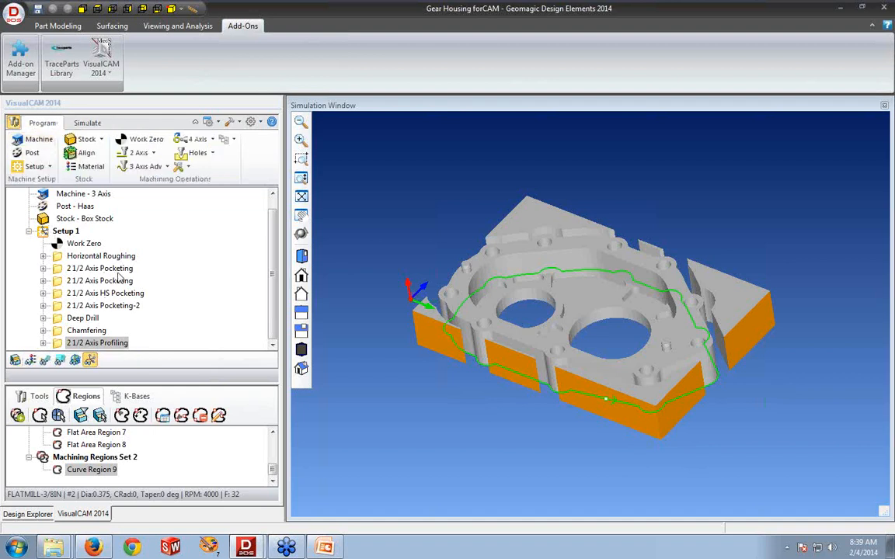
{"action": "left_click", "coordinate": [886, 105]}
{"action": "middle_click_drag", "start_coordinate": [696, 187], "coordinate": [695, 184]}
{"action": "scroll", "coordinate": [699, 222], "scroll_direction": "up", "scroll_amount": 1}
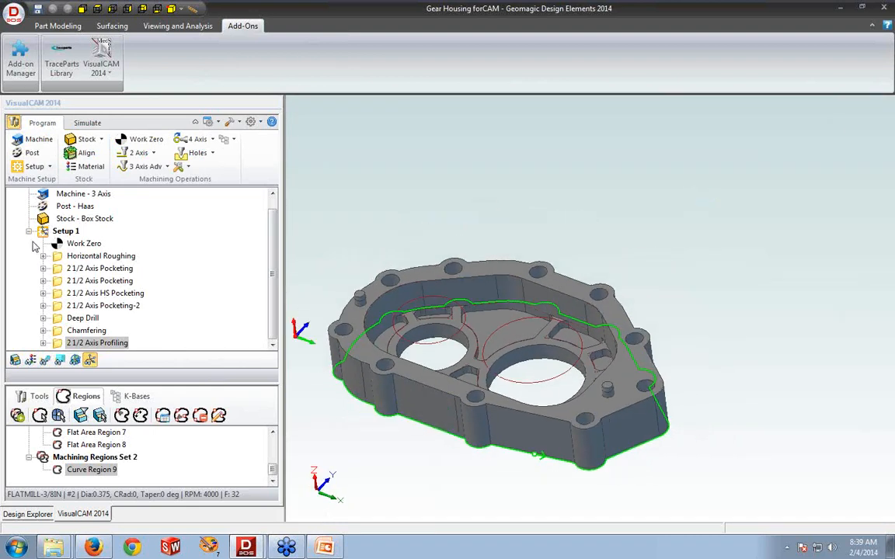
Review the tools, feeds and machine times in the machining operations information for Setup 1
{"action": "left_click", "coordinate": [43, 233]}
{"action": "right_click", "coordinate": [41, 234]}
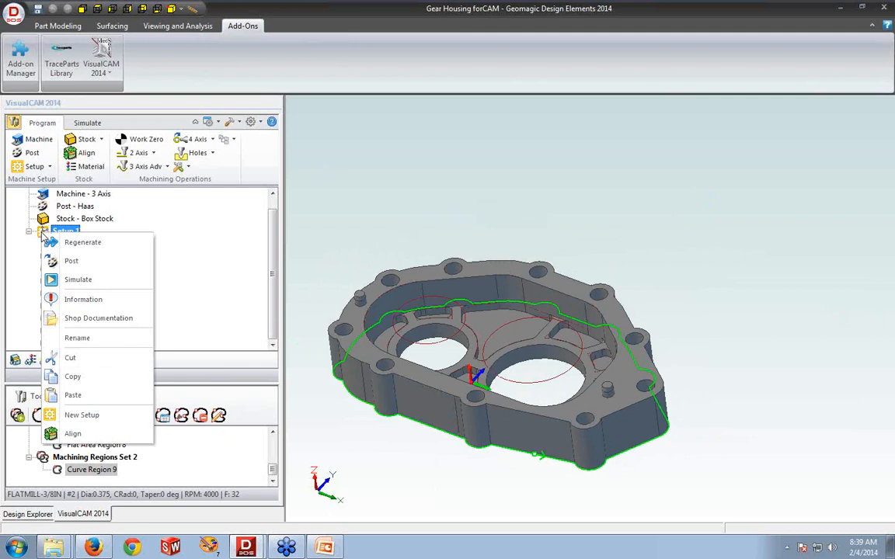
{"action": "left_click", "coordinate": [75, 297]}
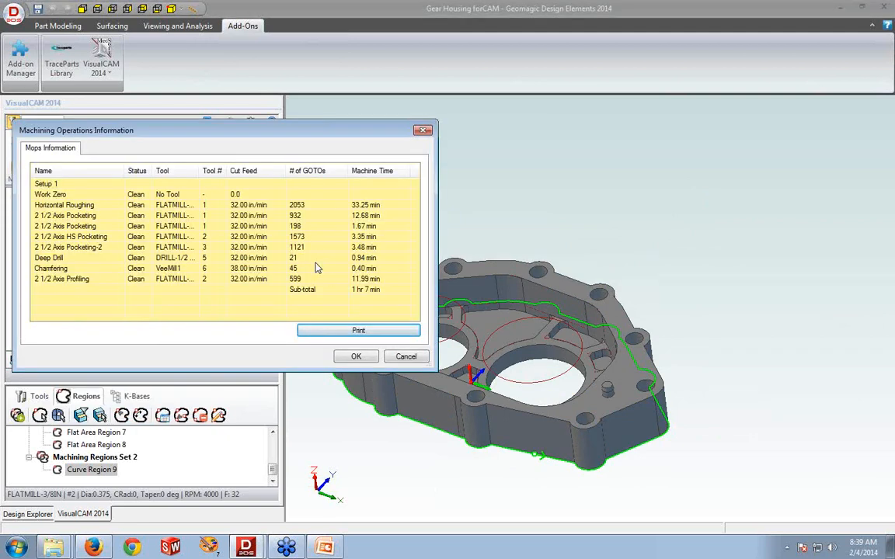
{"action": "left_click", "coordinate": [353, 360]}
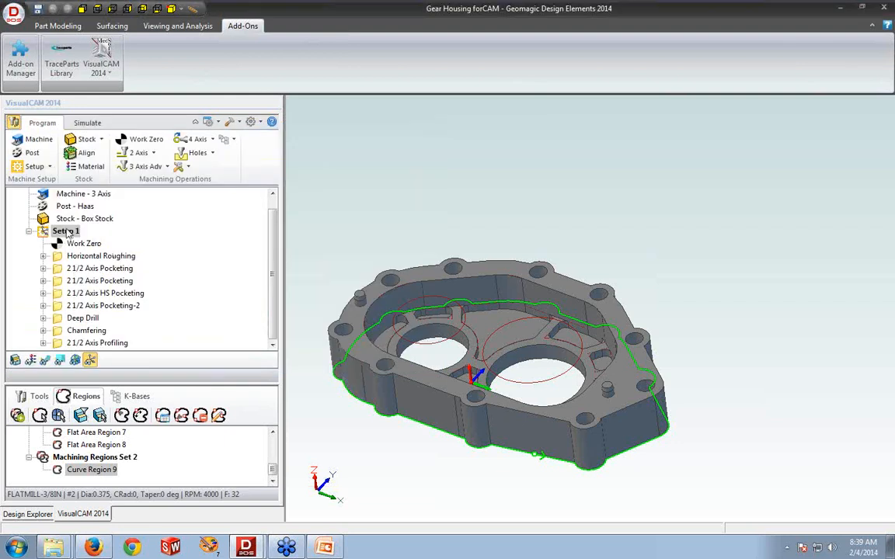
Post all Setup 1 operations with the Haas post-processor to Gear Housing forCAM_Setup 1.nc
{"action": "right_click", "coordinate": [67, 232]}
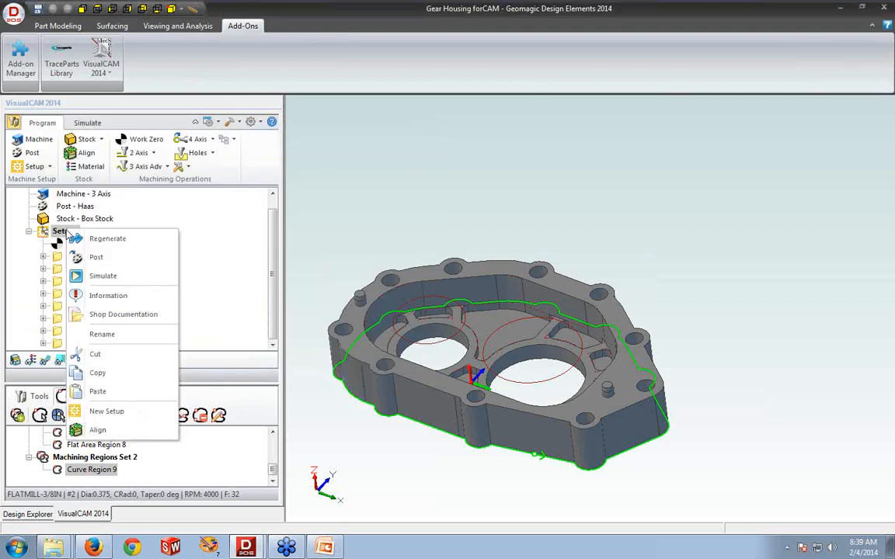
{"action": "left_click", "coordinate": [93, 257]}
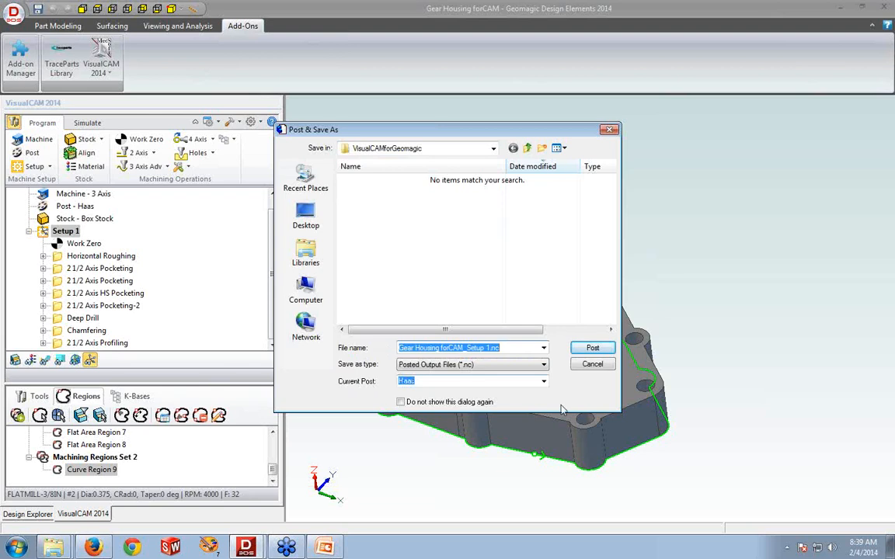
{"action": "left_click", "coordinate": [543, 382]}
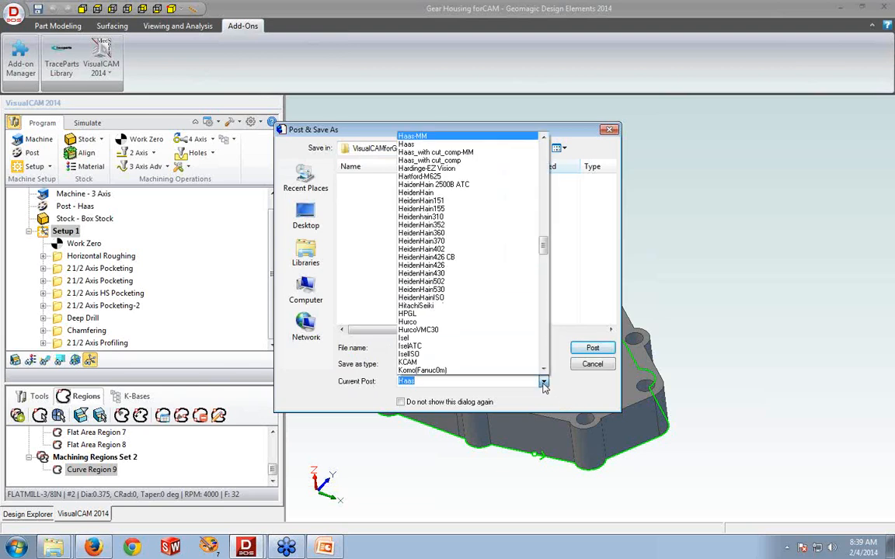
{"action": "left_click", "coordinate": [543, 383]}
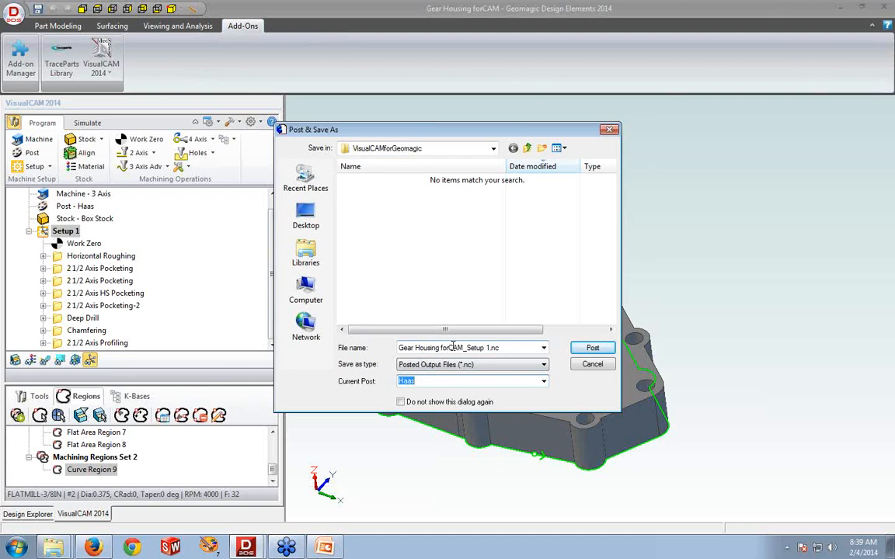
{"action": "left_click", "coordinate": [591, 349]}
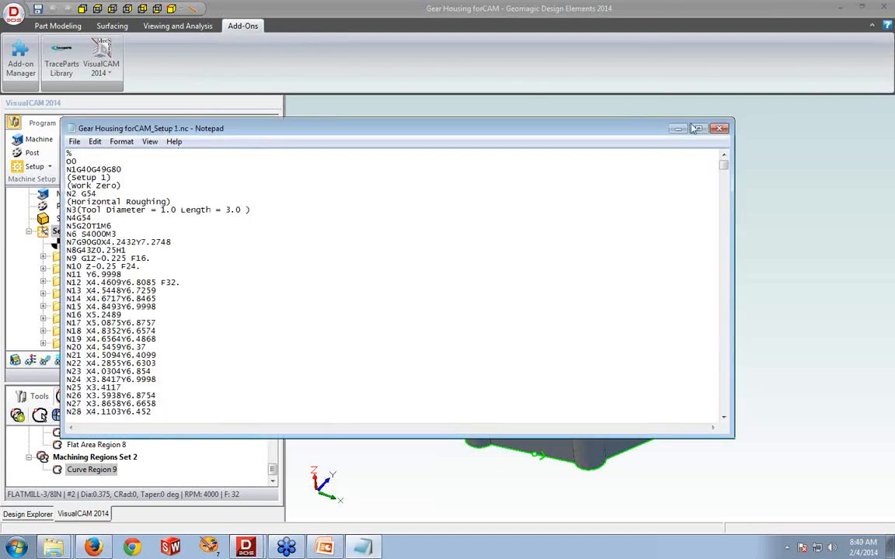
Review the posted G-code from its header through the end of the program, and close the file
{"action": "scroll", "coordinate": [726, 170], "scroll_direction": "down", "scroll_amount": 4}
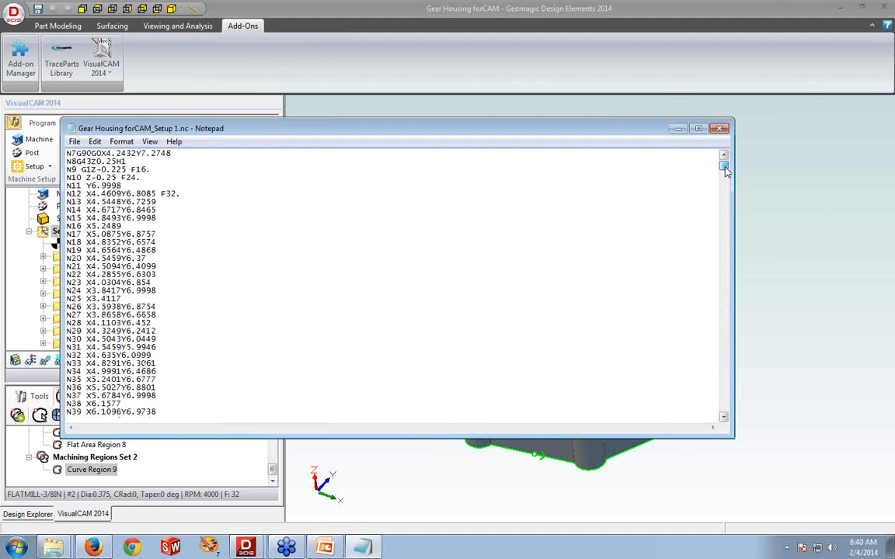
{"action": "left_click_drag", "start_coordinate": [725, 167], "coordinate": [725, 159]}
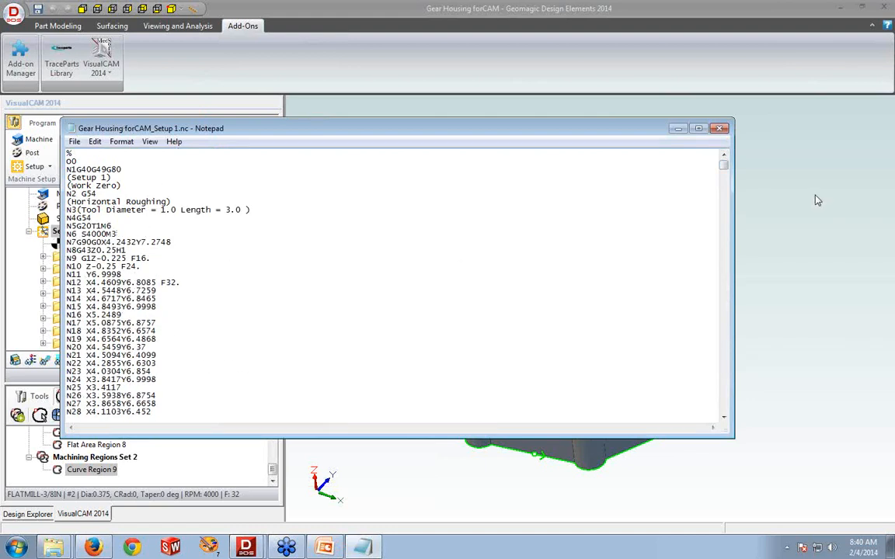
{"action": "left_click_drag", "start_coordinate": [723, 168], "coordinate": [723, 419]}
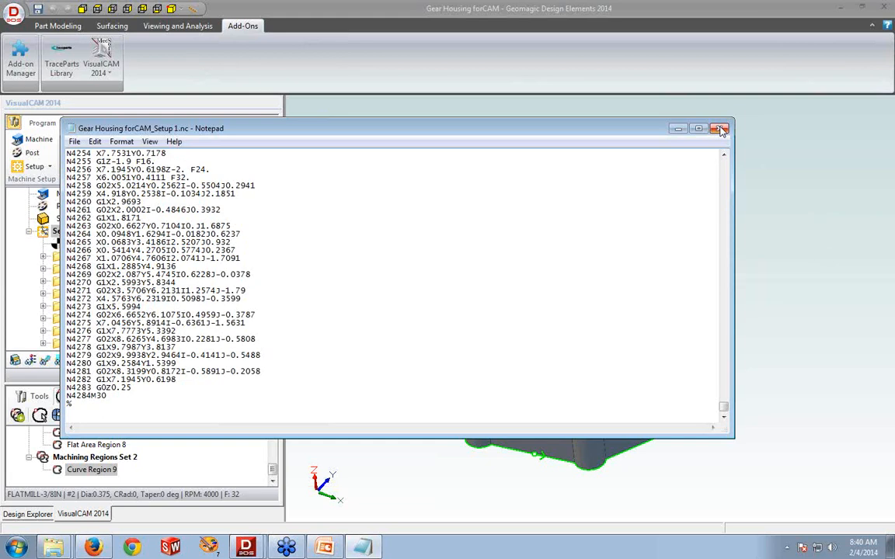
{"action": "left_click", "coordinate": [721, 129]}
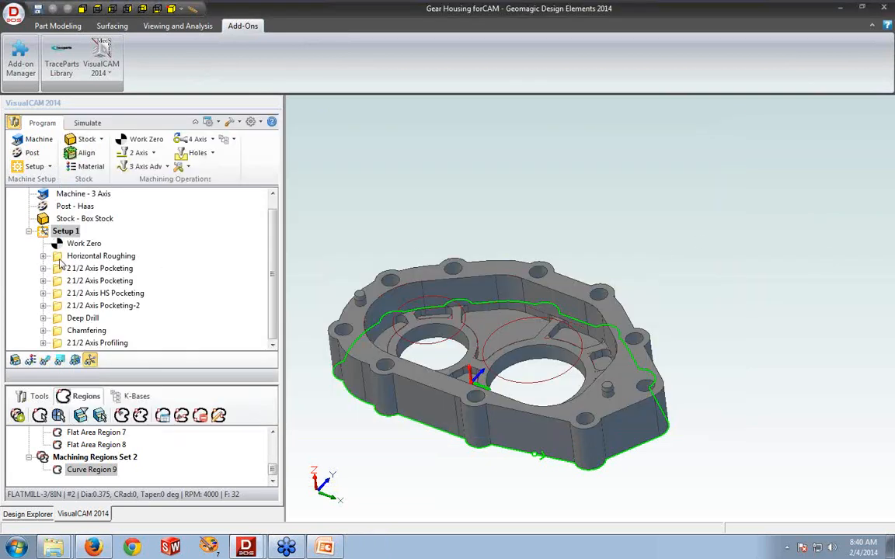
{"action": "left_click", "coordinate": [62, 258]}
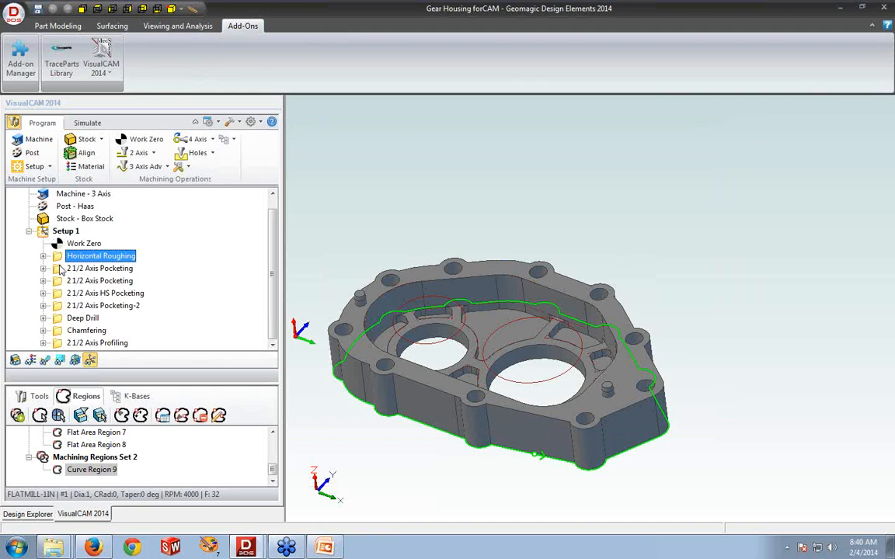
{"action": "left_click", "coordinate": [61, 269], "text": "ctrl"}
{"action": "left_click", "coordinate": [60, 282], "text": "ctrl"}
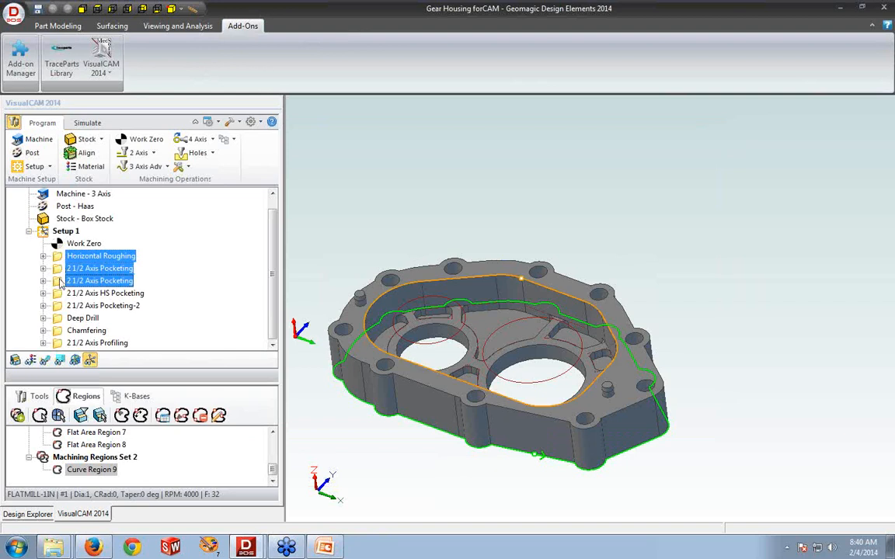
{"action": "right_click", "coordinate": [60, 281]}
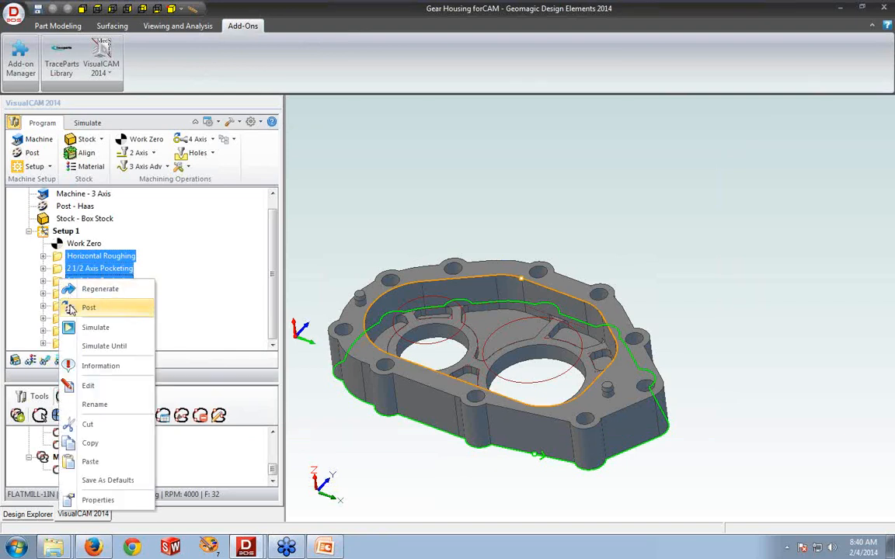
Generate shop documentation for Setup 1 with Template1 and save it as Gear Housing forCAM.html
{"action": "left_click", "coordinate": [58, 236]}
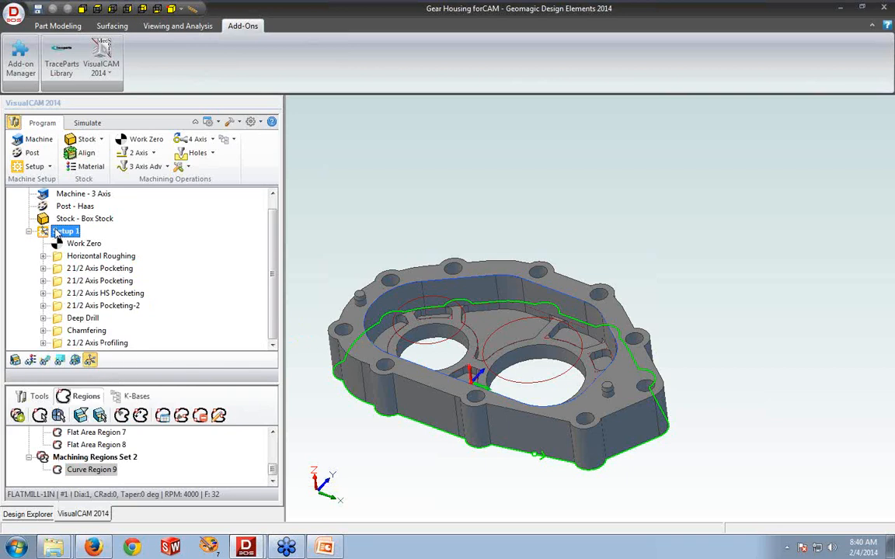
{"action": "right_click", "coordinate": [58, 235]}
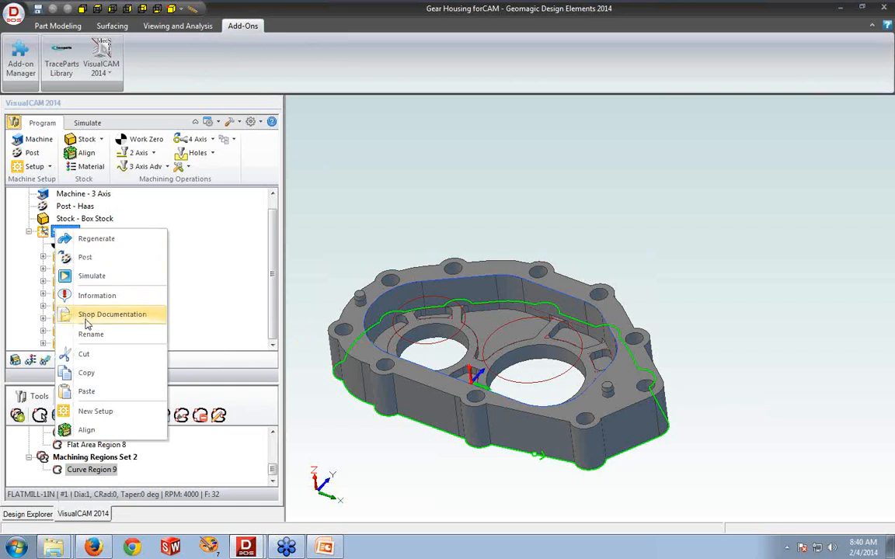
{"action": "left_click", "coordinate": [89, 318]}
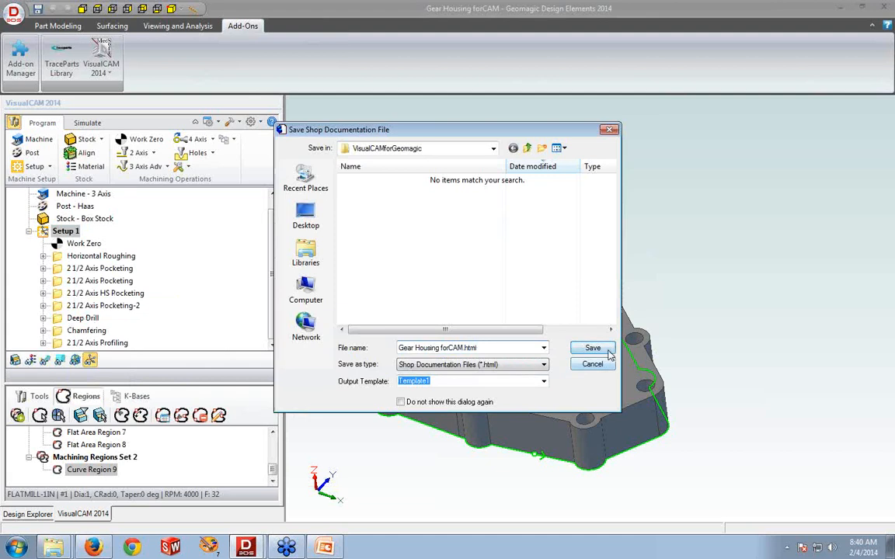
{"action": "left_click", "coordinate": [592, 348]}
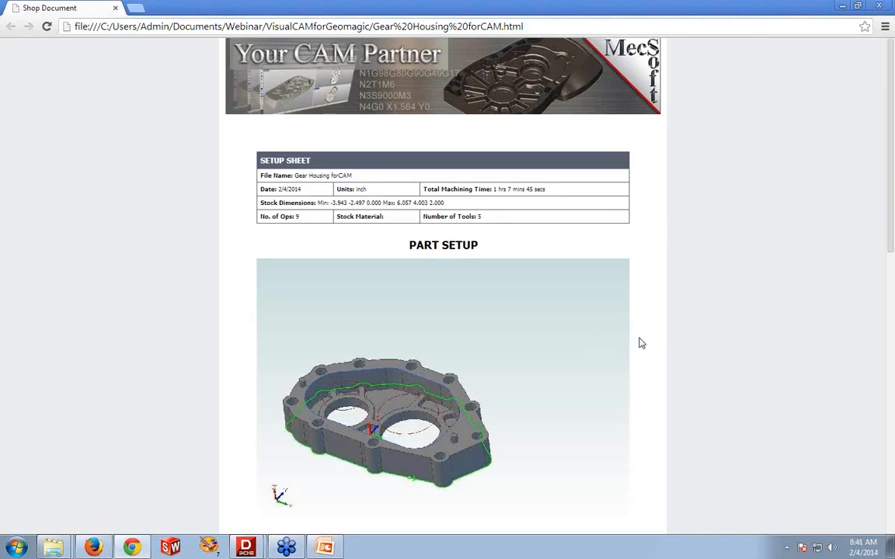
Review the setup sheet, tool list and machine operations list in the shop document, and minimize the browser
{"action": "scroll", "coordinate": [642, 344], "scroll_direction": "down", "scroll_amount": 3}
{"action": "scroll", "coordinate": [533, 305], "scroll_direction": "up", "scroll_amount": 2}
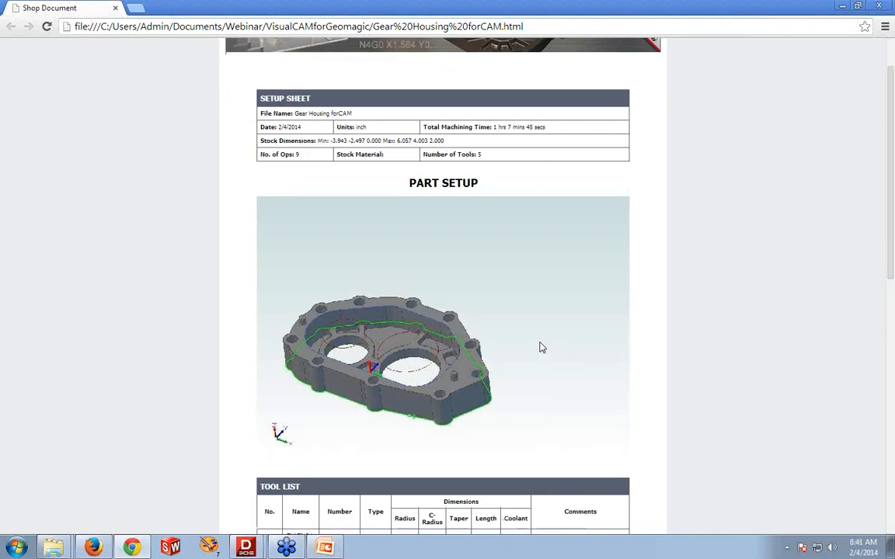
{"action": "scroll", "coordinate": [543, 359], "scroll_direction": "down", "scroll_amount": 5}
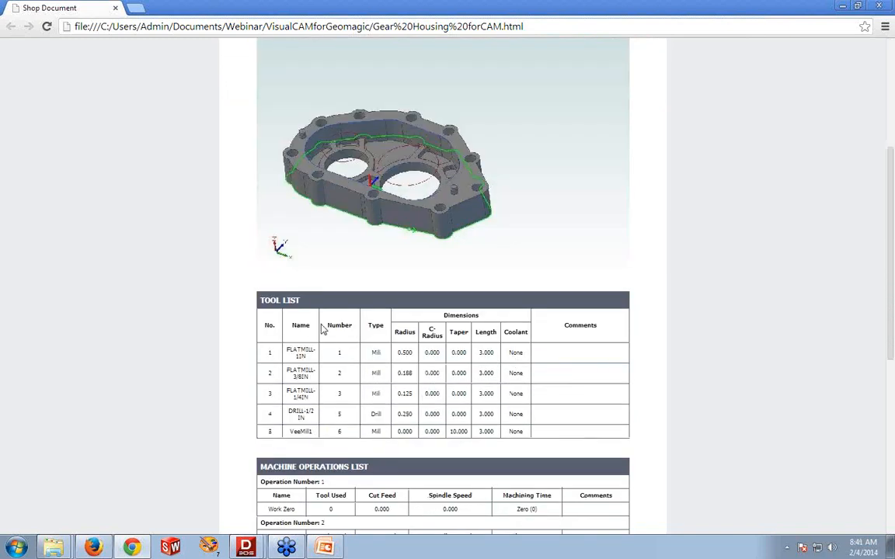
{"action": "scroll", "coordinate": [329, 432], "scroll_direction": "down", "scroll_amount": 9}
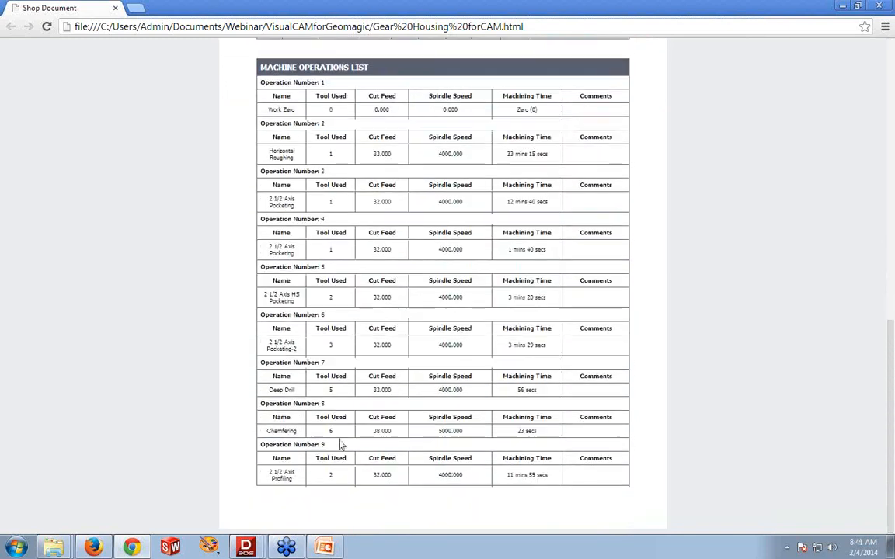
{"action": "scroll", "coordinate": [340, 443], "scroll_direction": "up", "scroll_amount": 15}
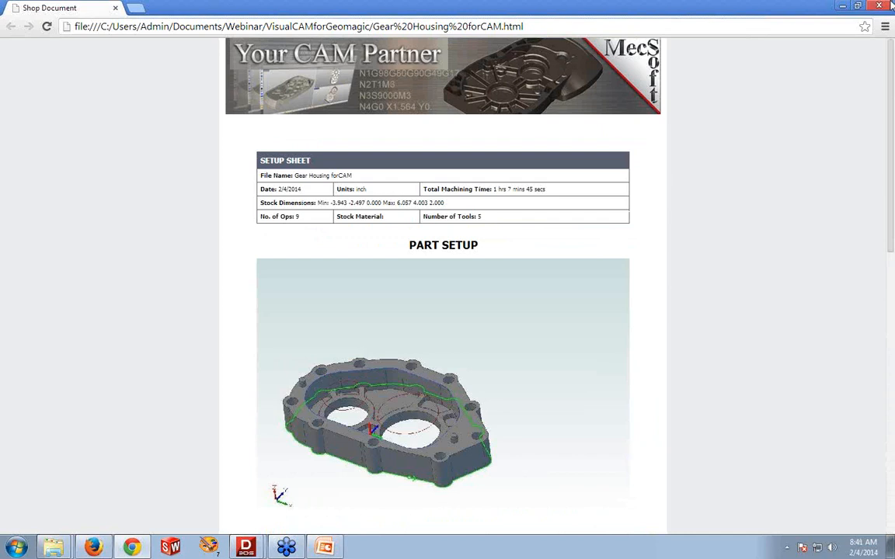
{"action": "left_click", "coordinate": [842, 6]}
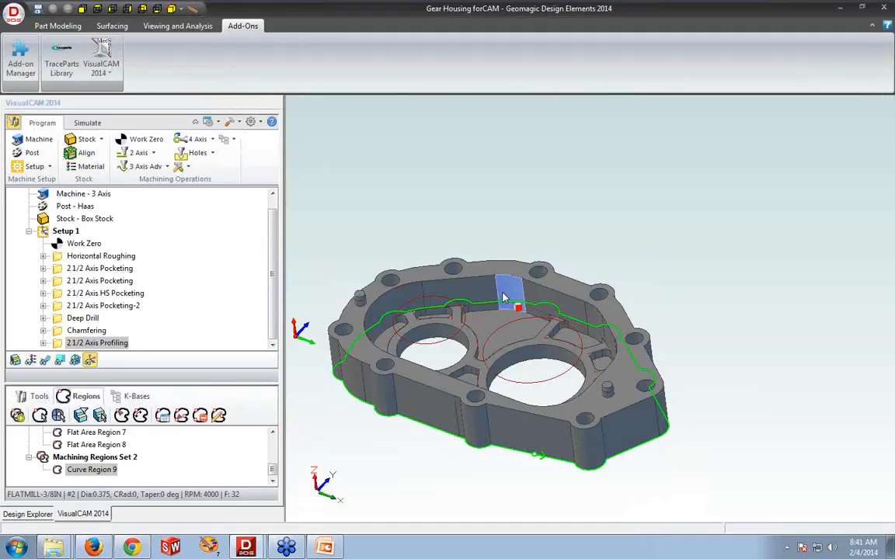
{"action": "mouse_move", "coordinate": [487, 304]}
{"action": "middle_mouse_down"}
{"action": "mouse_move", "coordinate": [488, 313]}
{"action": "mouse_move", "coordinate": [485, 306]}
{"action": "middle_mouse_up"}
{"action": "scroll", "coordinate": [431, 364], "scroll_direction": "up", "scroll_amount": 3}
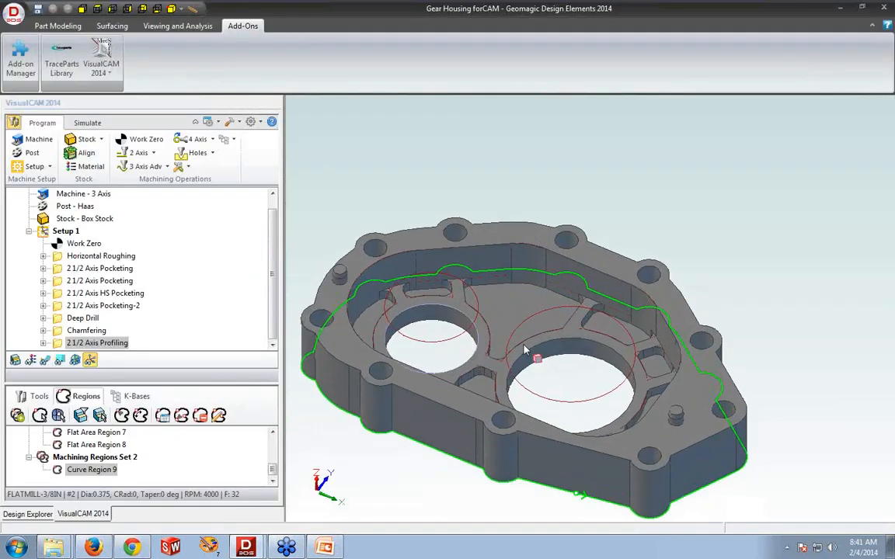
{"action": "scroll", "coordinate": [626, 334], "scroll_direction": "down", "scroll_amount": 3}
{"action": "middle_click_drag", "start_coordinate": [626, 335], "coordinate": [607, 356]}
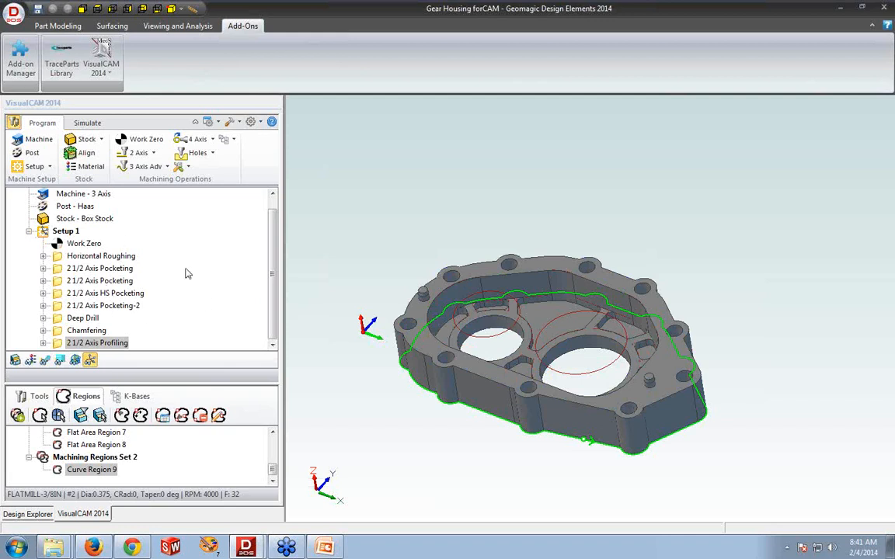
{"action": "left_click", "coordinate": [234, 141]}
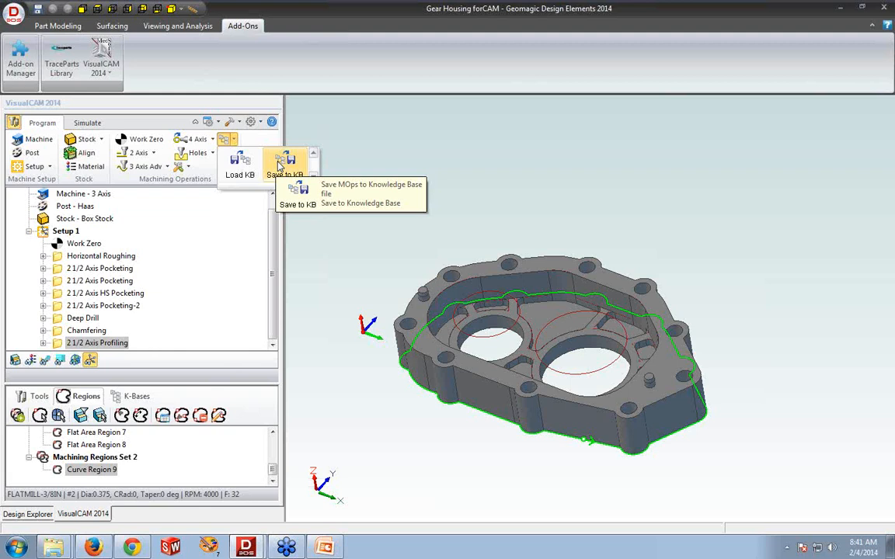
{"action": "left_click", "coordinate": [402, 147]}
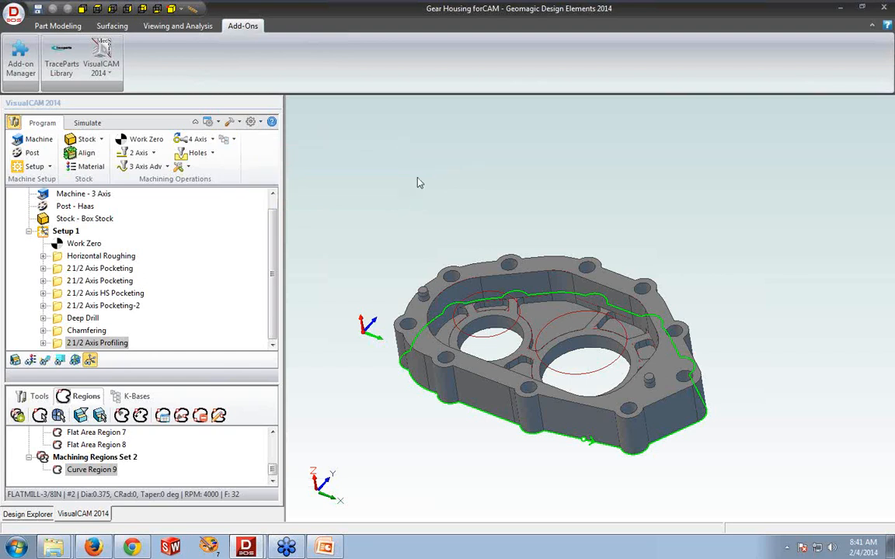
Close the gear housing part and open MultiThreadingManagerExample.AD_PRT from the VisualCAMforGeomagic folder
{"action": "left_click", "coordinate": [884, 8]}
{"action": "left_click", "coordinate": [448, 293]}
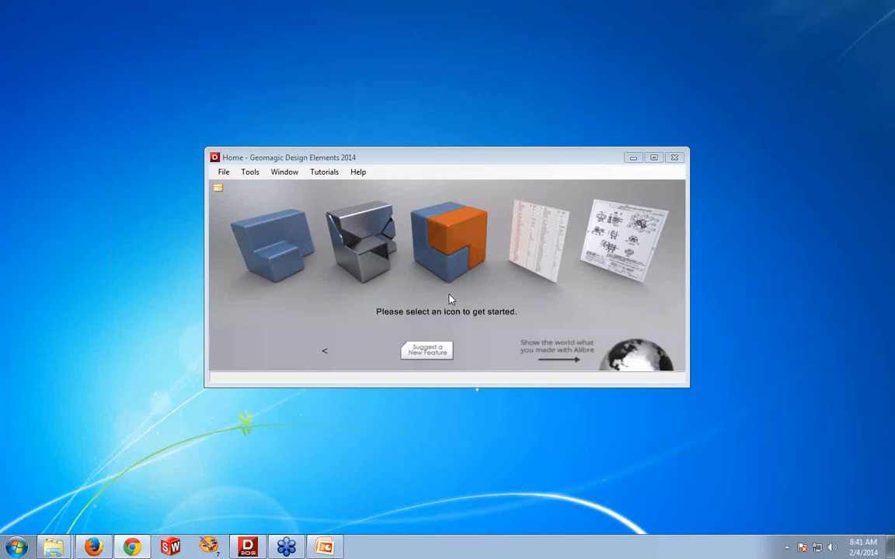
{"action": "left_click", "coordinate": [219, 189]}
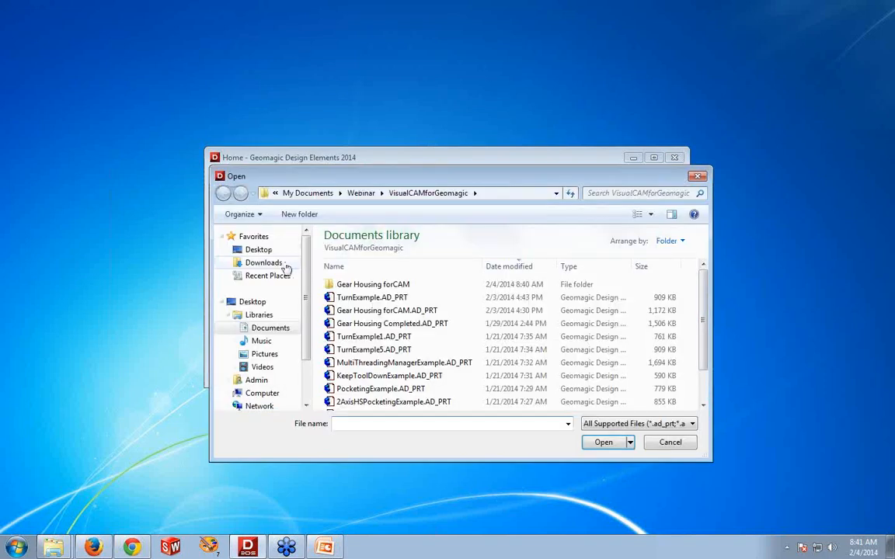
{"action": "left_click", "coordinate": [404, 362]}
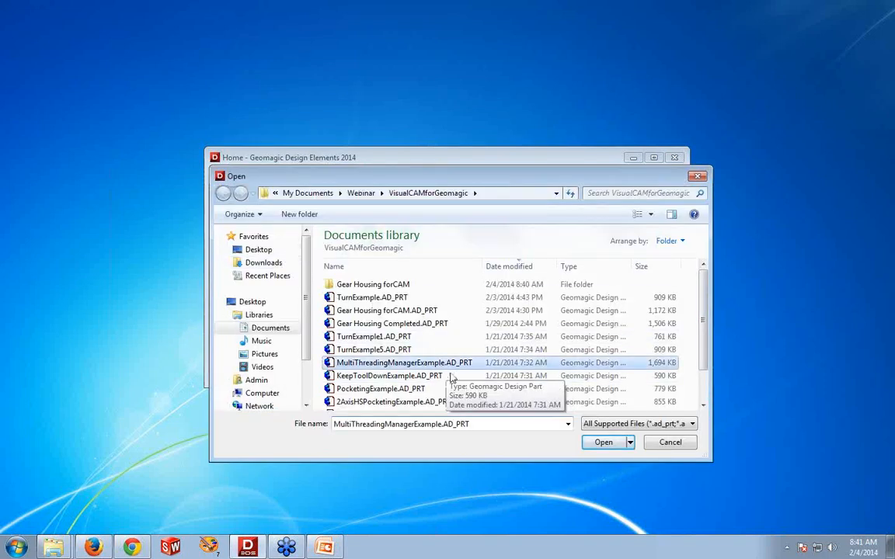
{"action": "left_click", "coordinate": [603, 442]}
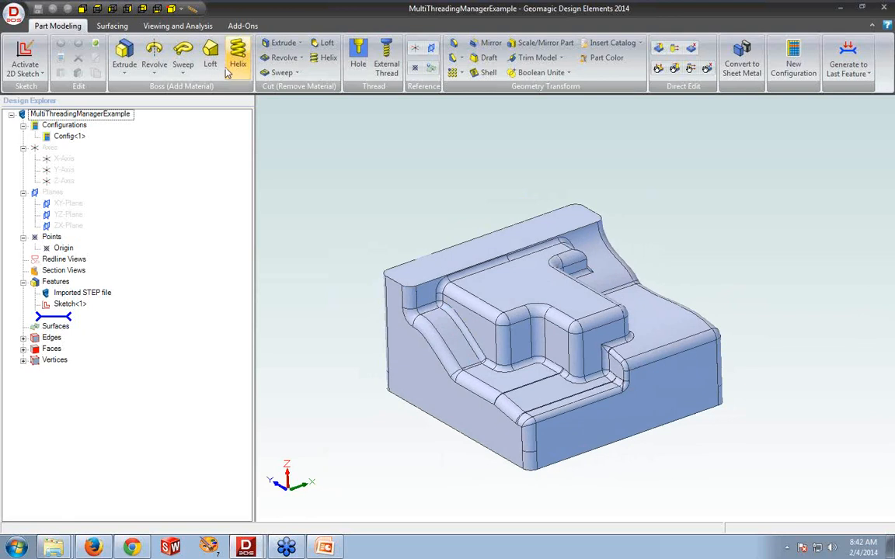
Load the VisualCAM 2014 MILL module for the part, and view the available advanced 3-axis machining operations
{"action": "left_click", "coordinate": [243, 28]}
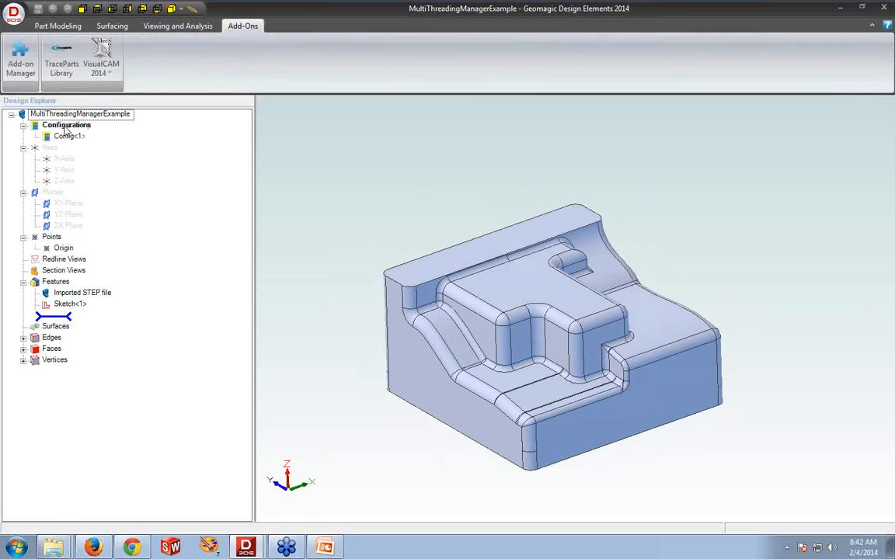
{"action": "left_click", "coordinate": [101, 70]}
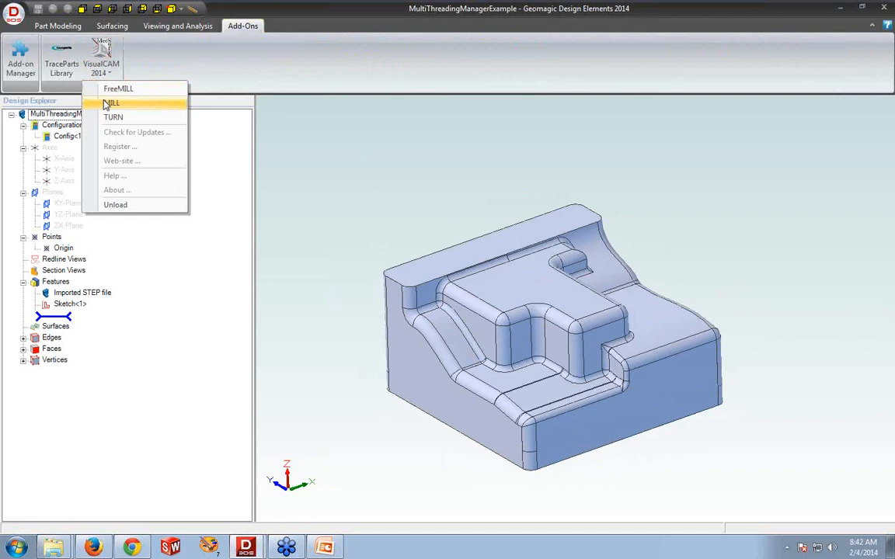
{"action": "left_click", "coordinate": [107, 103]}
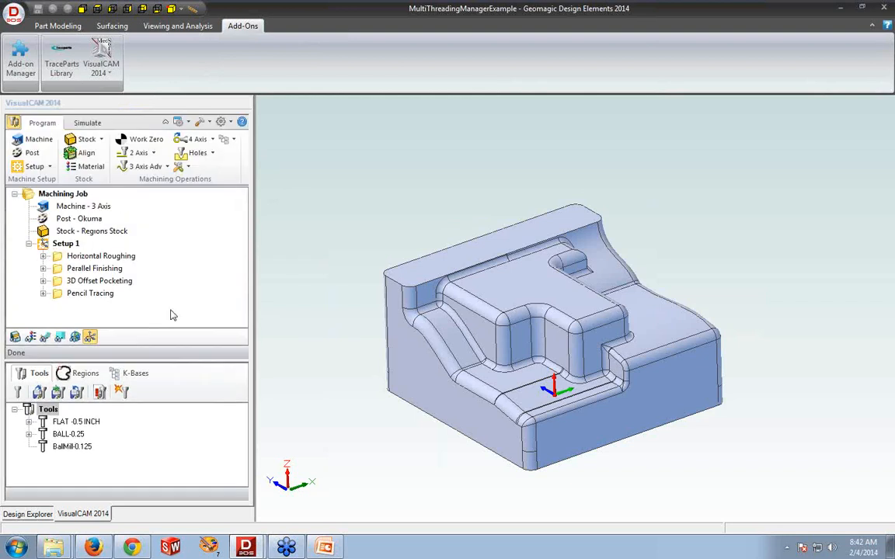
{"action": "left_click", "coordinate": [169, 167]}
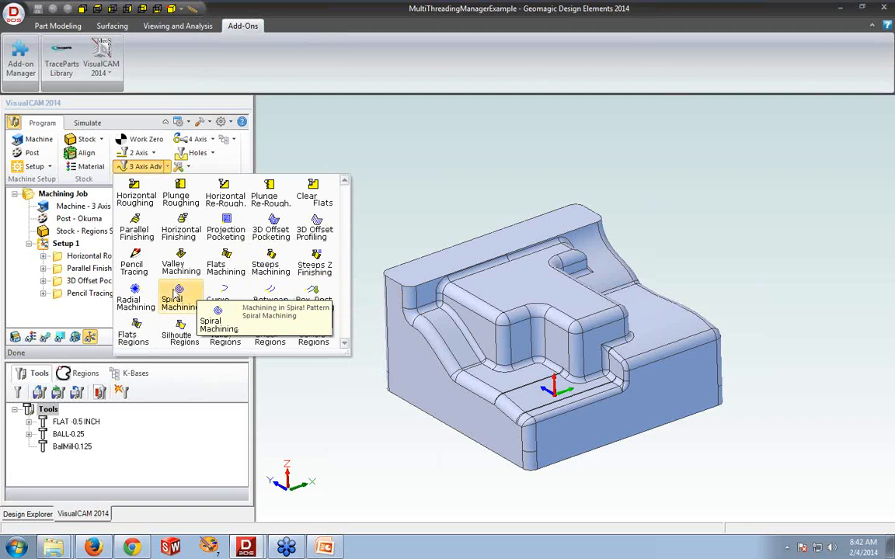
Display the Horizontal Roughing toolpath of Setup 1 on the part
{"action": "left_click", "coordinate": [61, 257]}
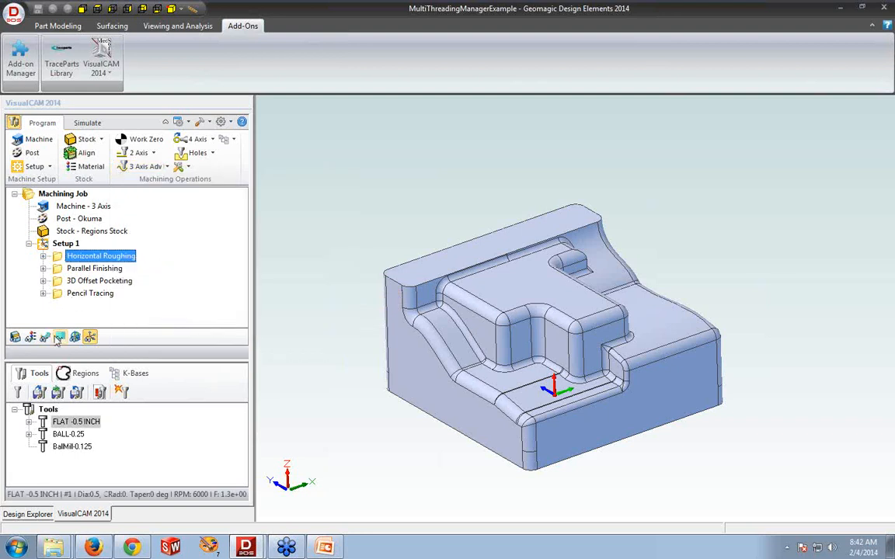
{"action": "left_click", "coordinate": [480, 309]}
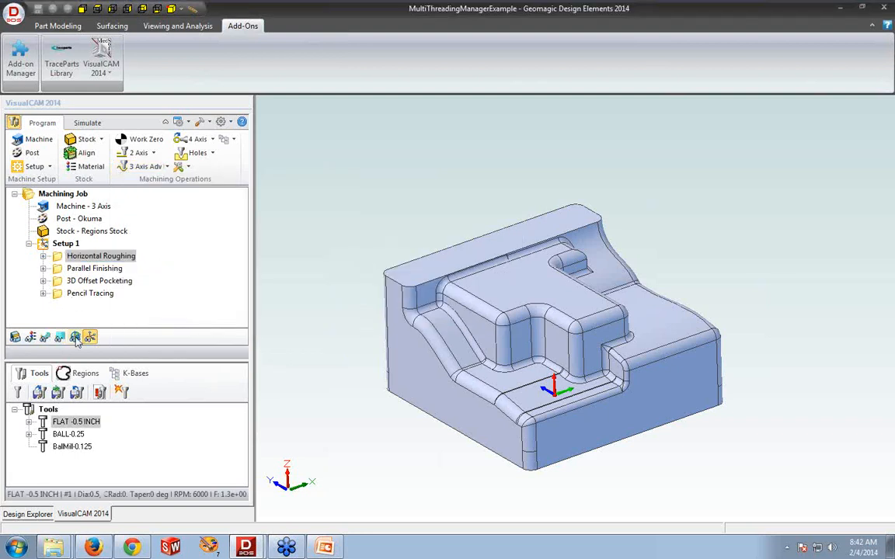
{"action": "left_click", "coordinate": [45, 337]}
{"action": "mouse_move", "coordinate": [586, 298]}
{"action": "middle_mouse_down"}
{"action": "mouse_move", "coordinate": [592, 312]}
{"action": "mouse_move", "coordinate": [583, 297]}
{"action": "middle_mouse_up"}
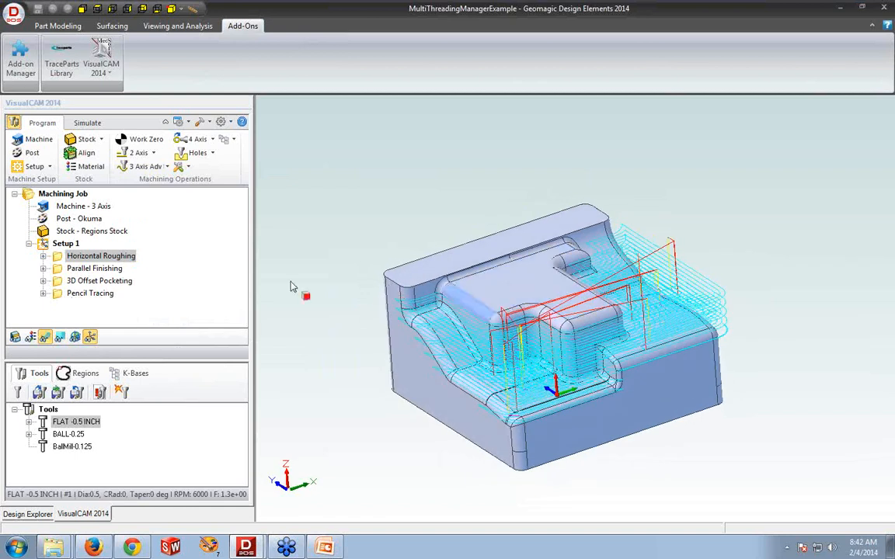
Inspect the Horizontal Roughing cuts level by level from Z 2.6730 to 1.9230, and display the Parallel Finishing toolpath
{"action": "left_click", "coordinate": [70, 337]}
{"action": "left_click", "coordinate": [88, 317]}
{"action": "left_click", "coordinate": [91, 327]}
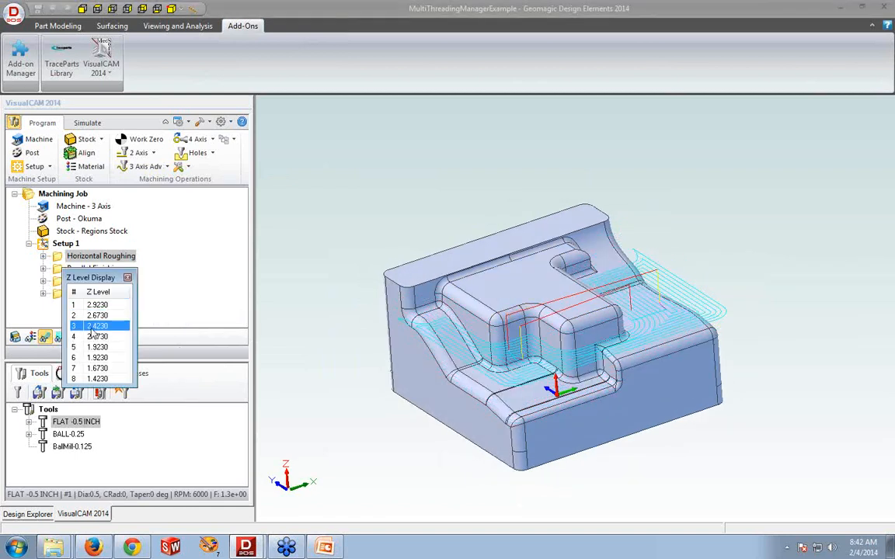
{"action": "left_click", "coordinate": [95, 337]}
{"action": "left_click", "coordinate": [99, 348]}
{"action": "left_click", "coordinate": [128, 278]}
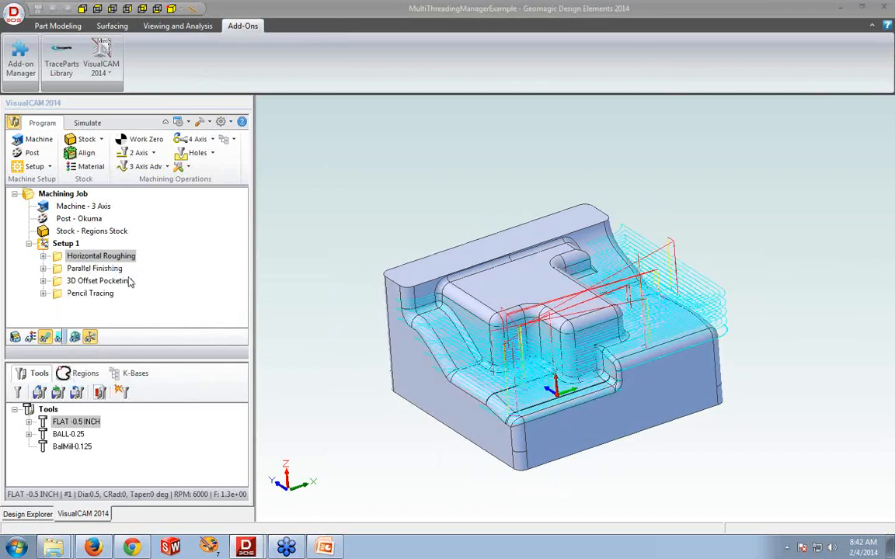
{"action": "left_click", "coordinate": [110, 270]}
{"action": "middle_click_drag", "start_coordinate": [469, 266], "coordinate": [470, 267]}
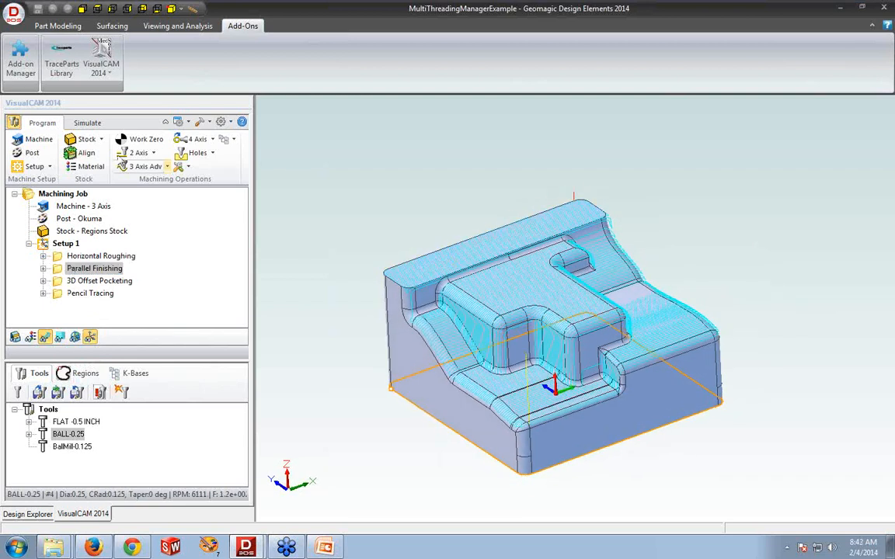
Simulate Horizontal Roughing in the separate simulation window with Simulate by Moves enabled
{"action": "left_click", "coordinate": [88, 122]}
{"action": "left_click", "coordinate": [110, 153]}
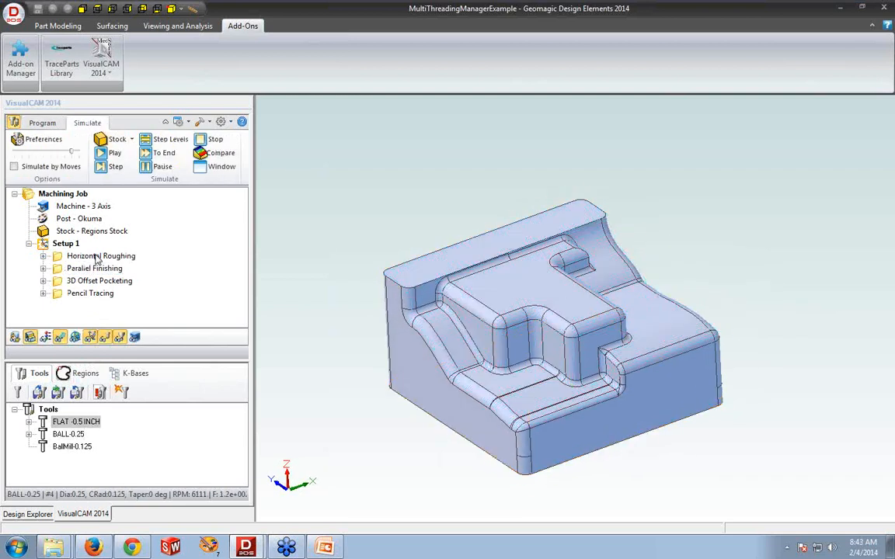
{"action": "left_click", "coordinate": [210, 167]}
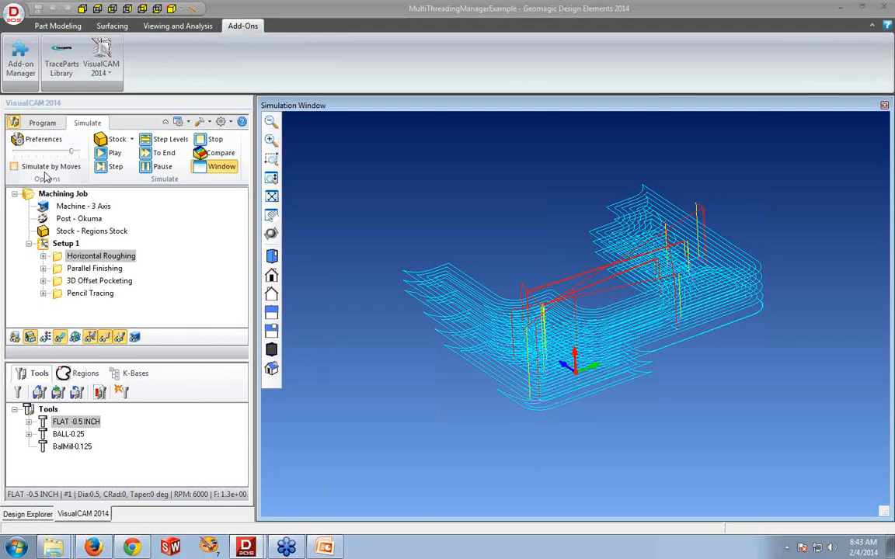
{"action": "left_click", "coordinate": [43, 164]}
{"action": "left_click", "coordinate": [110, 153]}
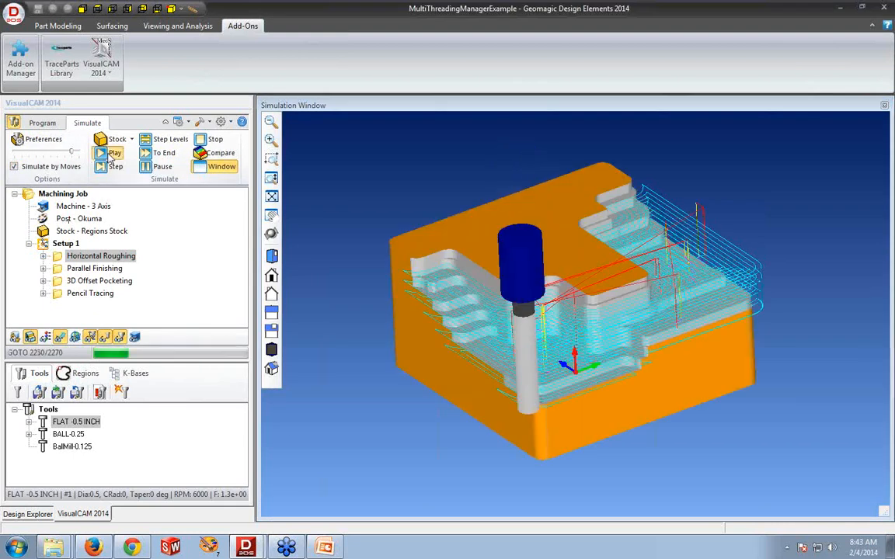
Simulate Parallel Finishing, switching off Simulate by Moves and running the material removal to the end
{"action": "left_click", "coordinate": [88, 269]}
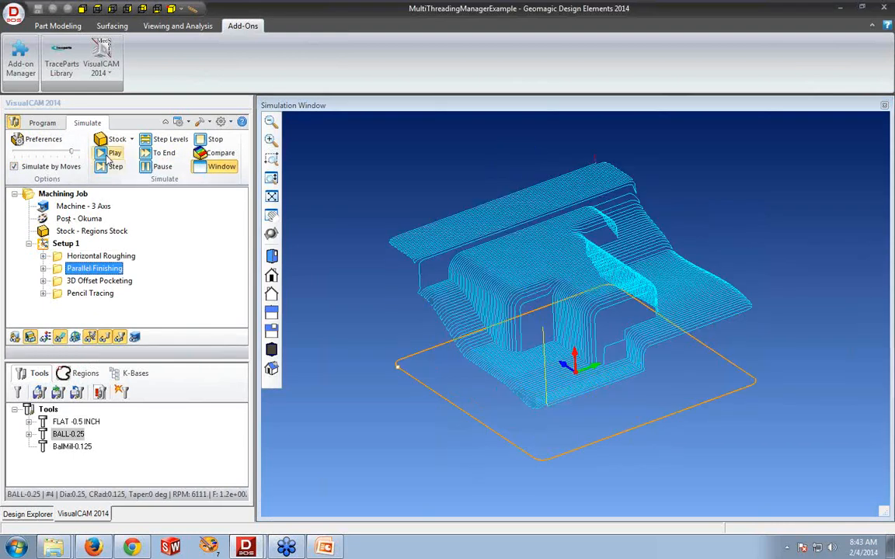
{"action": "left_click", "coordinate": [103, 153]}
{"action": "left_click", "coordinate": [55, 168]}
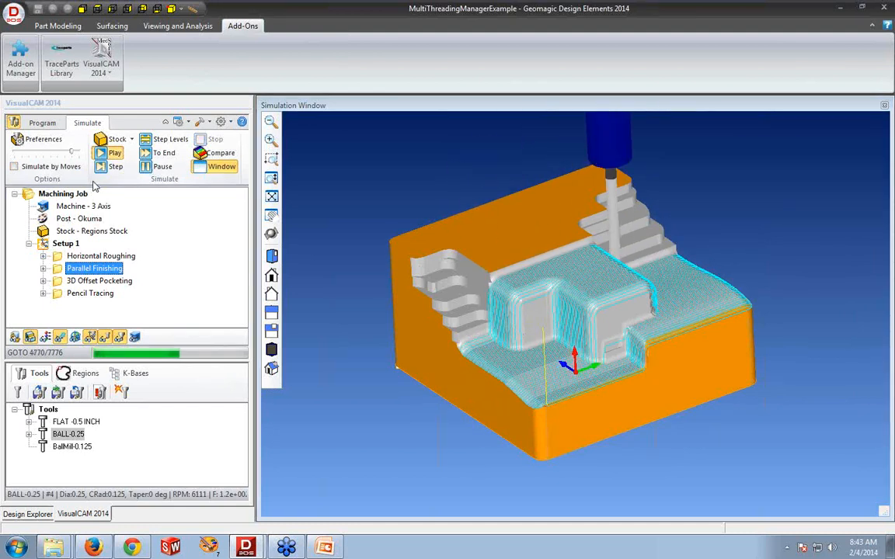
{"action": "left_click", "coordinate": [156, 153]}
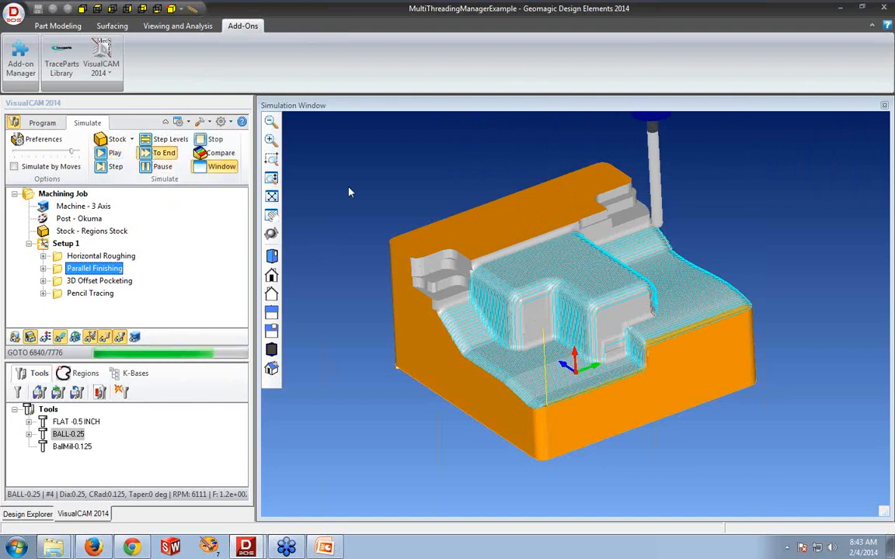
Simulate the 3D Offset Pocketing operation and run it to the end
{"action": "left_click", "coordinate": [118, 281]}
{"action": "left_click", "coordinate": [109, 154]}
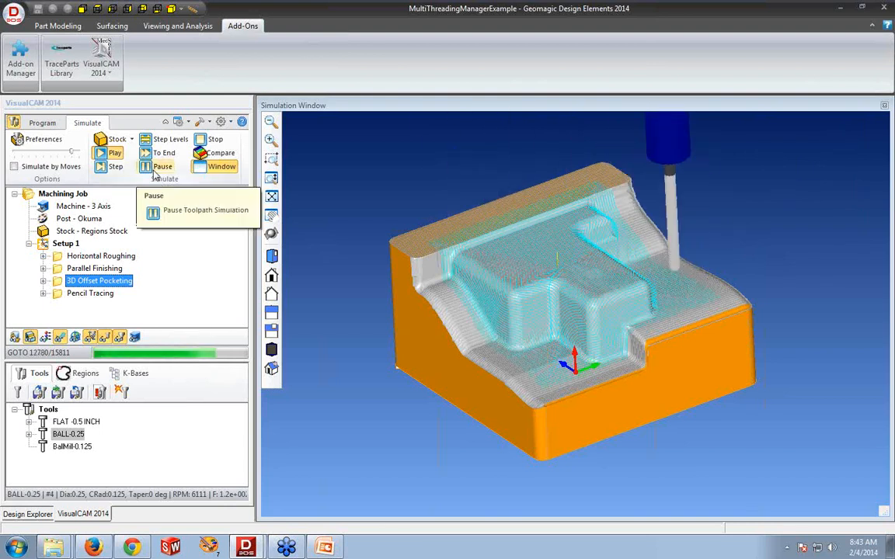
{"action": "left_click", "coordinate": [159, 153]}
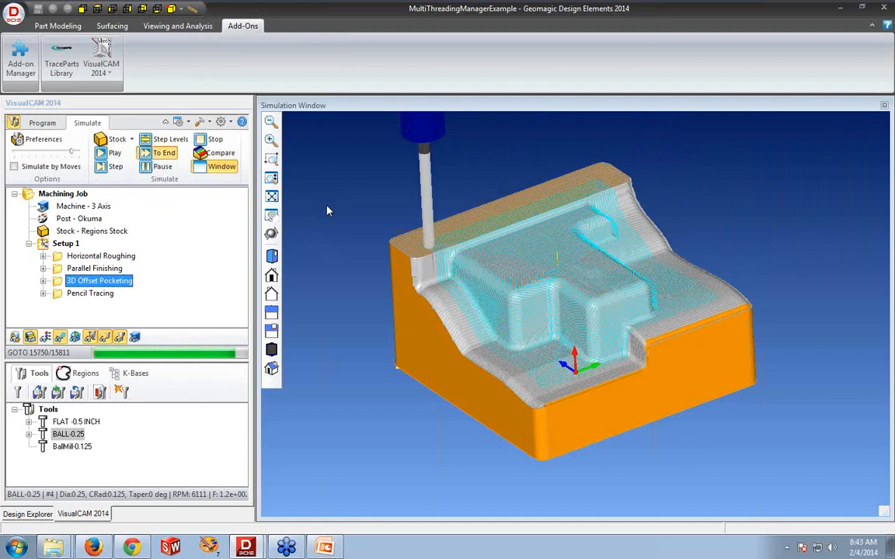
Simulate Pencil Tracing, close the simulation window and return to programming mode
{"action": "left_click", "coordinate": [89, 293]}
{"action": "left_click", "coordinate": [110, 154]}
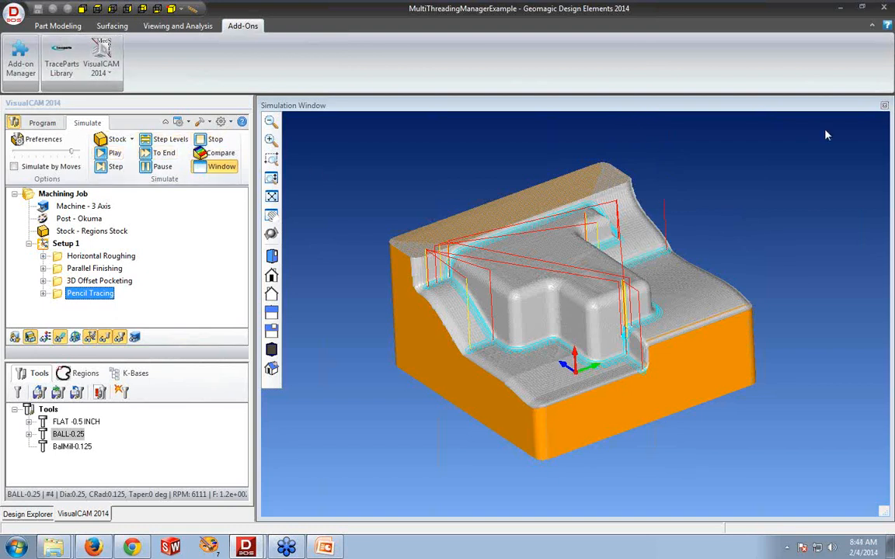
{"action": "left_click", "coordinate": [886, 105]}
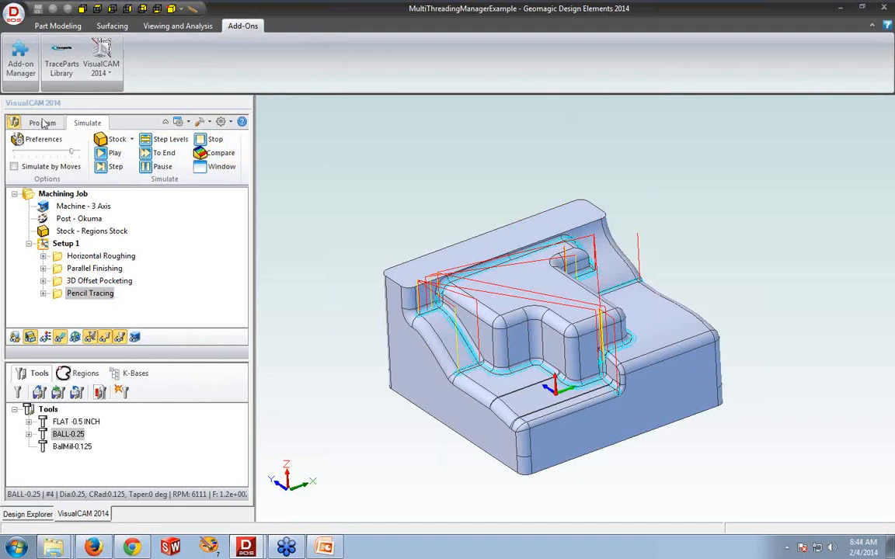
{"action": "left_click", "coordinate": [43, 123]}
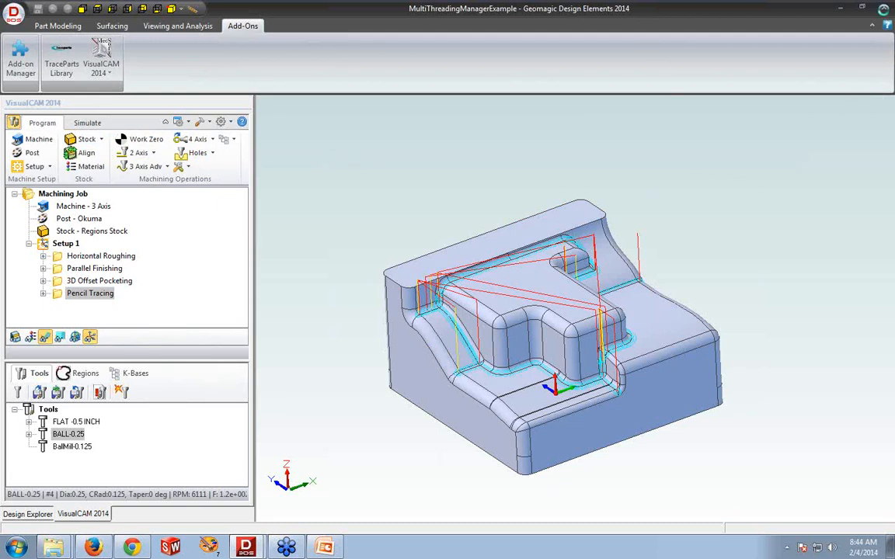
Close the milling example and open TurnExample.AD_PRT from the VisualCAMforGeomagic folder
{"action": "left_click", "coordinate": [883, 8]}
{"action": "left_click", "coordinate": [216, 190]}
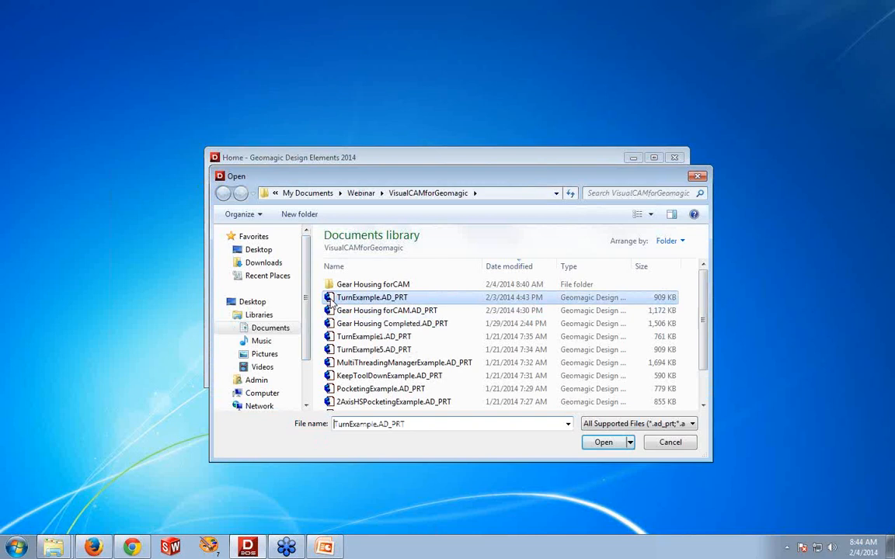
{"action": "left_click", "coordinate": [598, 443]}
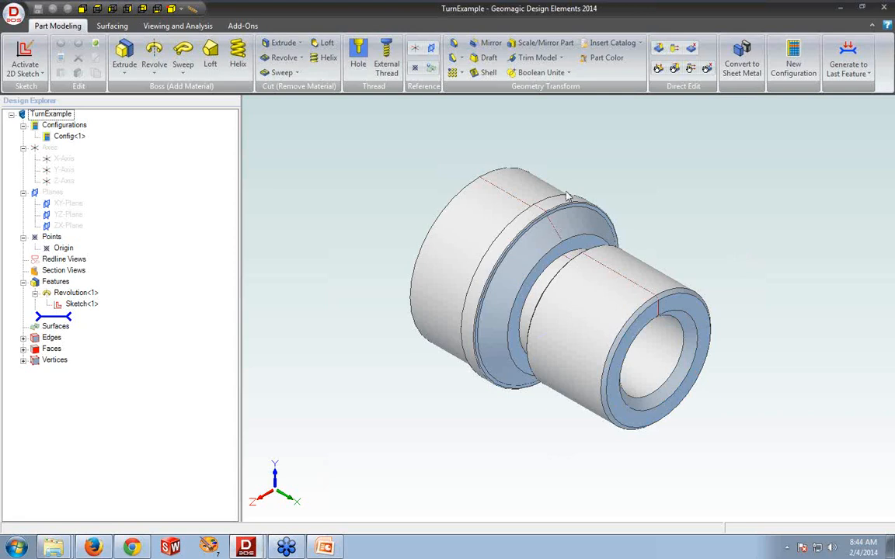
Load the VisualCAM 2014 TURN module for the part, and enlarge the machining browser to show more operations
{"action": "left_click", "coordinate": [242, 26]}
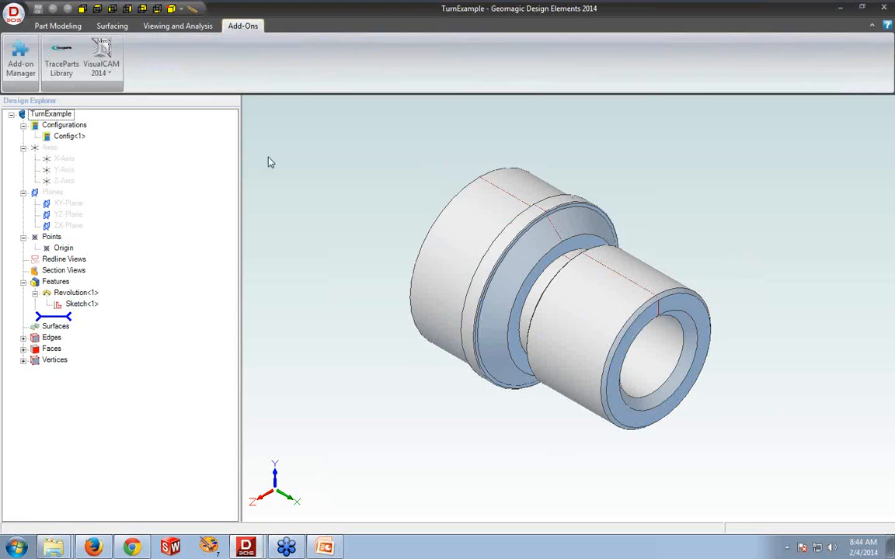
{"action": "left_click", "coordinate": [99, 71]}
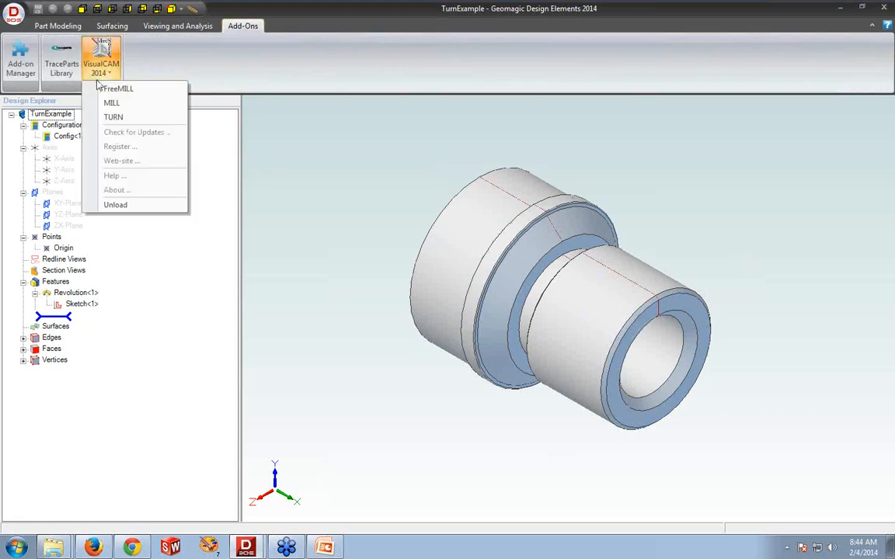
{"action": "left_click", "coordinate": [113, 117]}
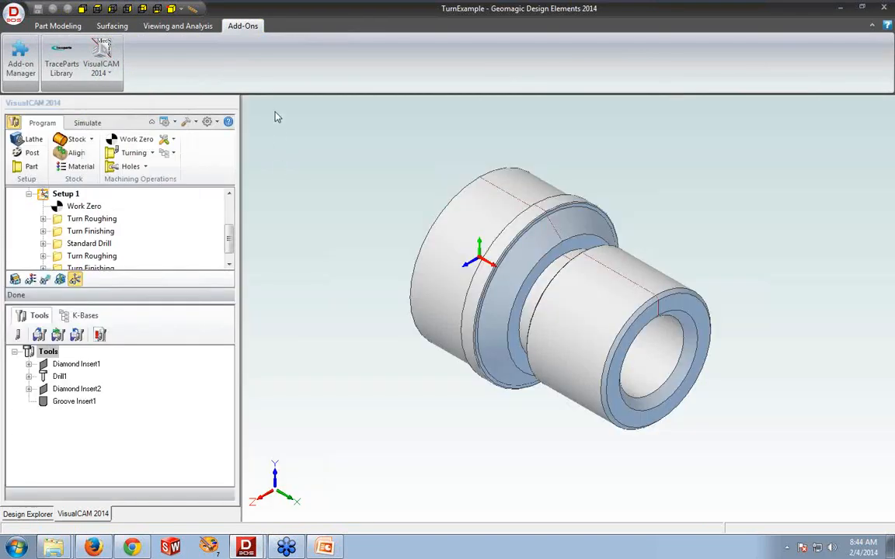
{"action": "left_click_drag", "start_coordinate": [241, 287], "coordinate": [309, 303]}
{"action": "left_click_drag", "start_coordinate": [243, 304], "coordinate": [246, 354]}
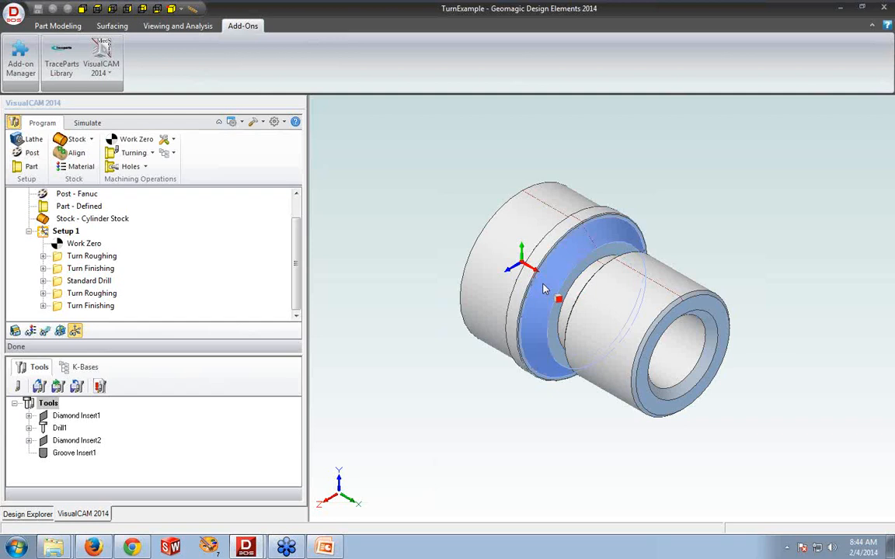
Review the lathe's machine tool coordinate system setup, leave it without changes, and give the machining job list more height
{"action": "left_click", "coordinate": [29, 139]}
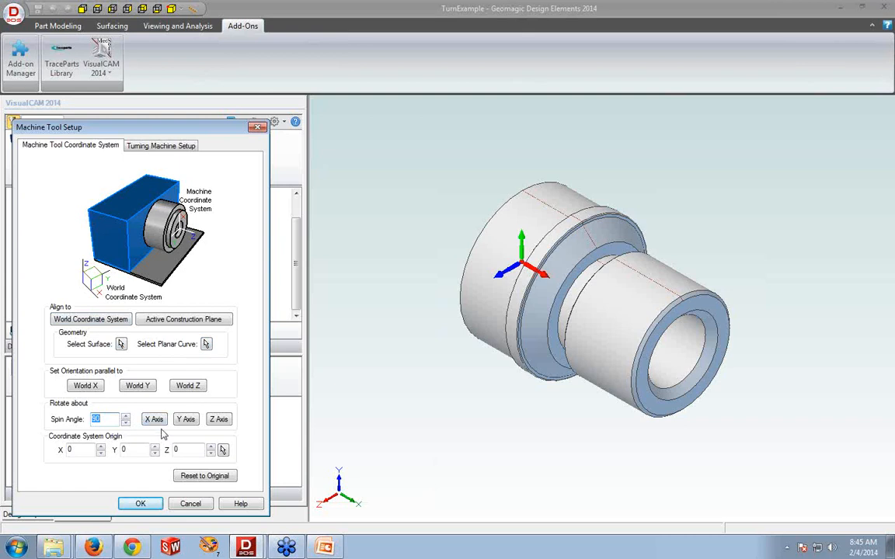
{"action": "left_click", "coordinate": [187, 505]}
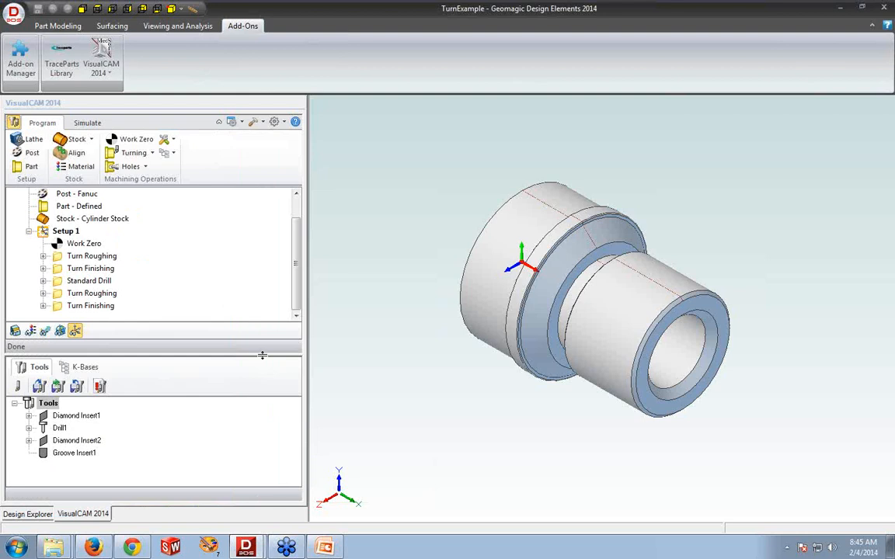
{"action": "left_click_drag", "start_coordinate": [262, 355], "coordinate": [263, 376]}
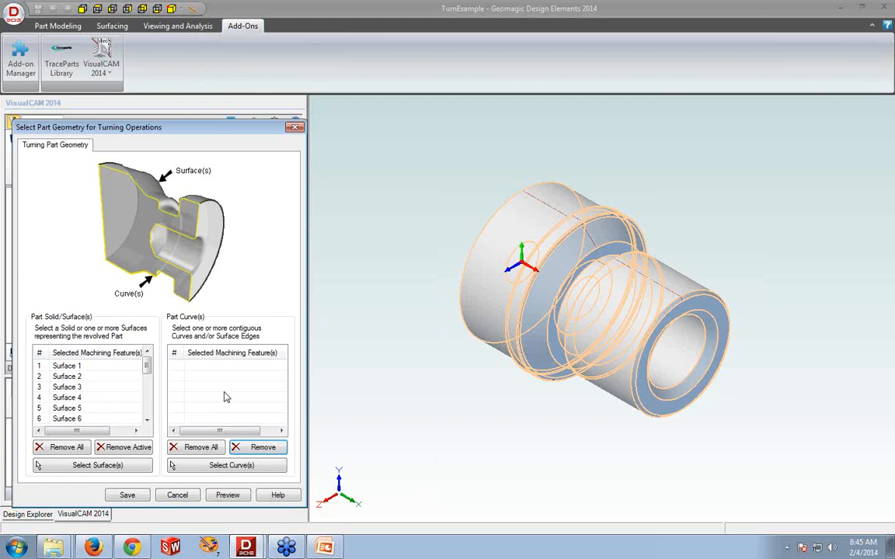
Clear the turning part geometry's surface list, and reselect all faces of the part as its surfaces
{"action": "left_click", "coordinate": [62, 447]}
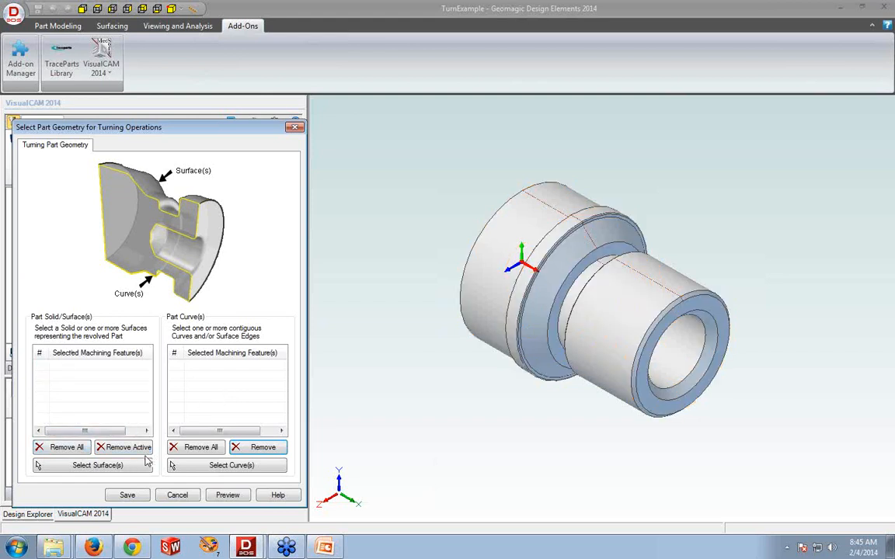
{"action": "left_click", "coordinate": [116, 468]}
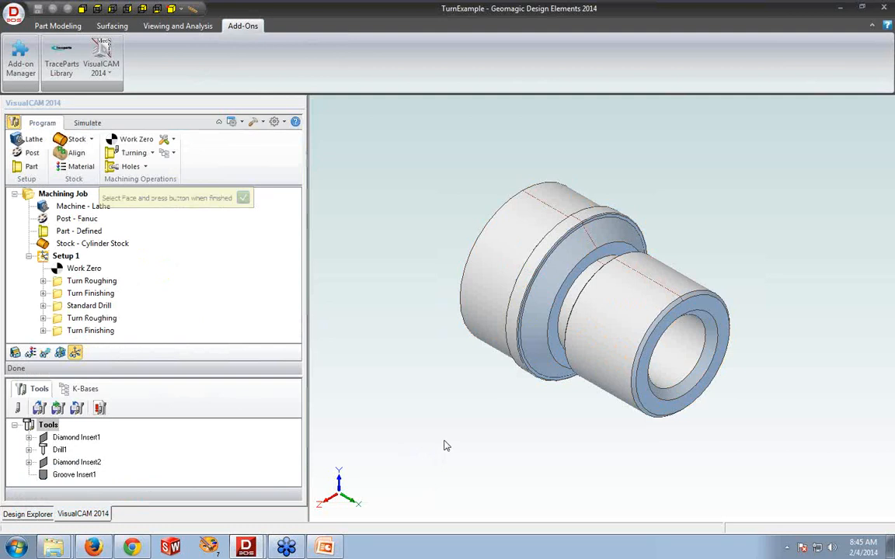
{"action": "key", "text": "ctrl+a"}
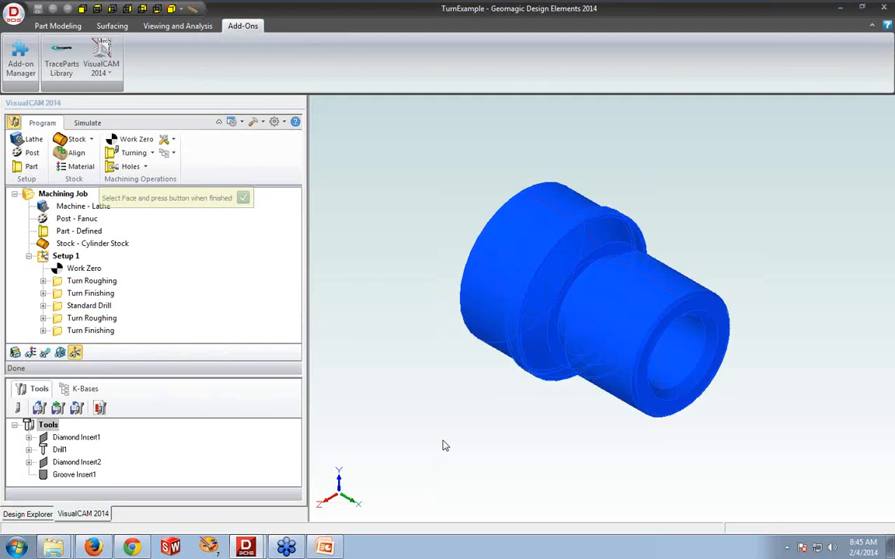
{"action": "left_click", "coordinate": [241, 197]}
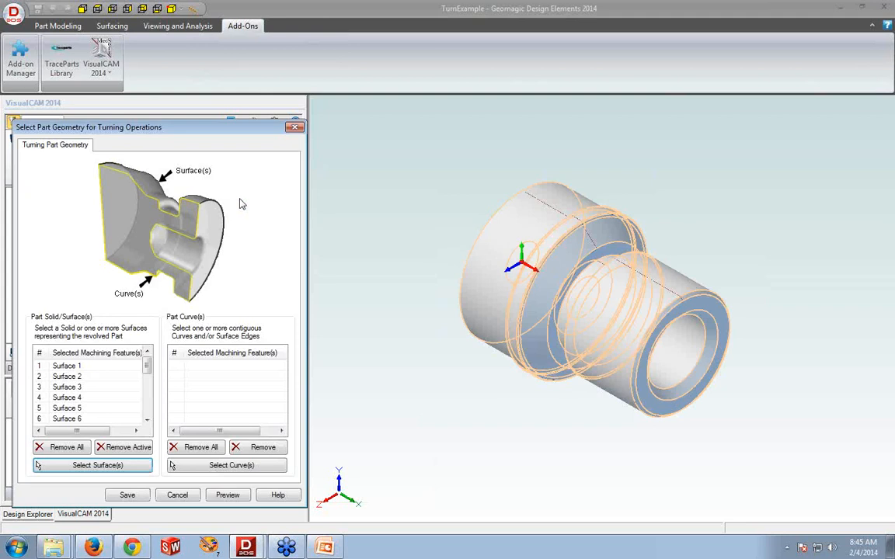
Clear the part's surface list, try the revolve profile sketch as the part curve instead, and discard the part geometry changes
{"action": "left_click", "coordinate": [62, 447]}
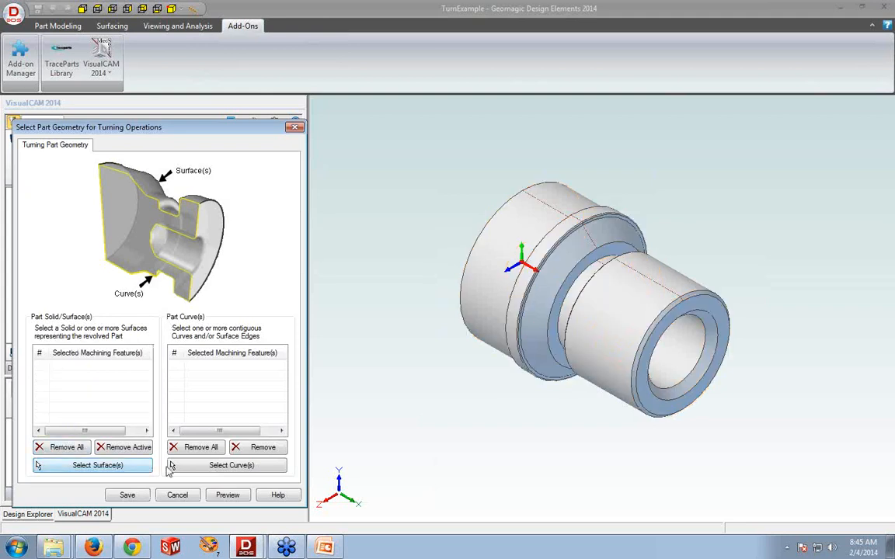
{"action": "left_click", "coordinate": [194, 469]}
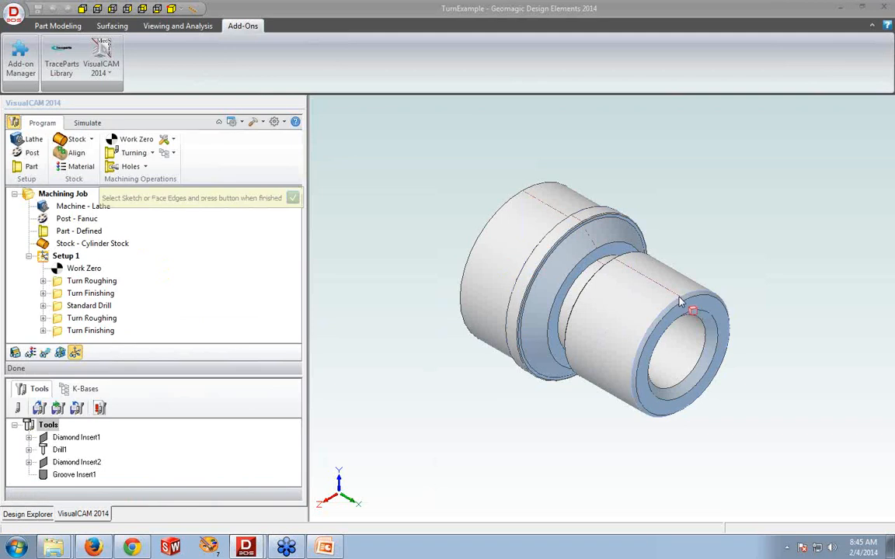
{"action": "right_click", "coordinate": [679, 302]}
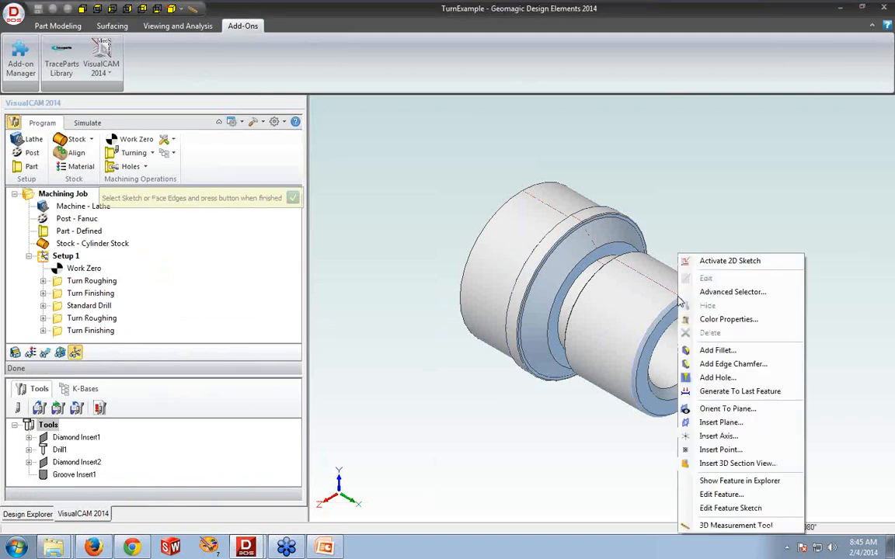
{"action": "left_click", "coordinate": [704, 293]}
{"action": "left_click", "coordinate": [522, 183]}
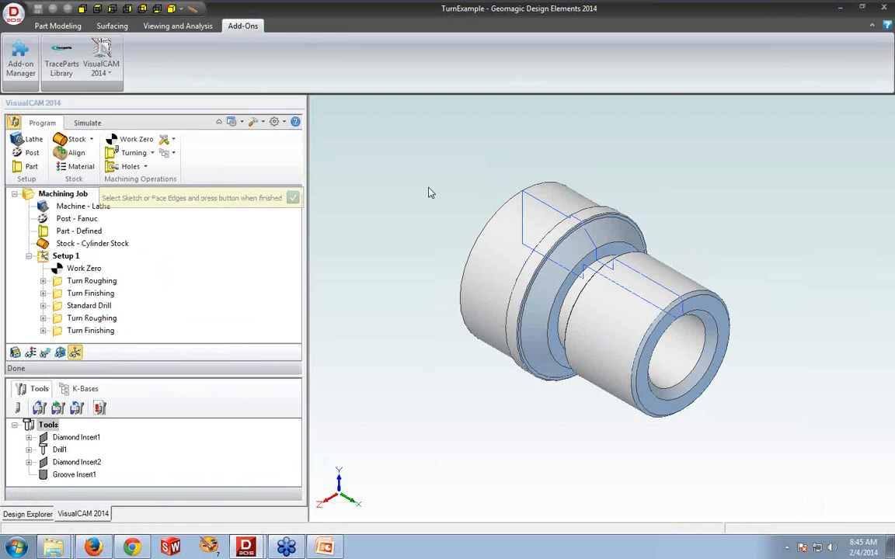
{"action": "left_click", "coordinate": [289, 198]}
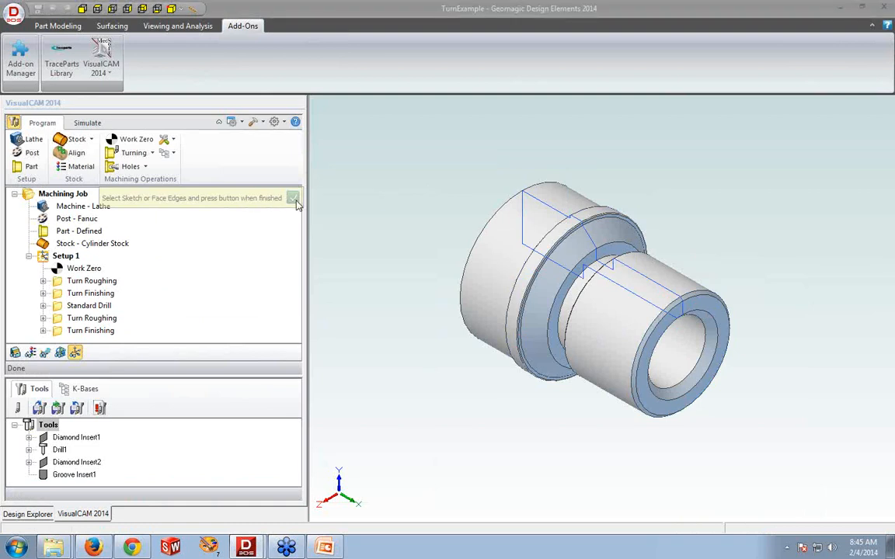
{"action": "left_click", "coordinate": [200, 366]}
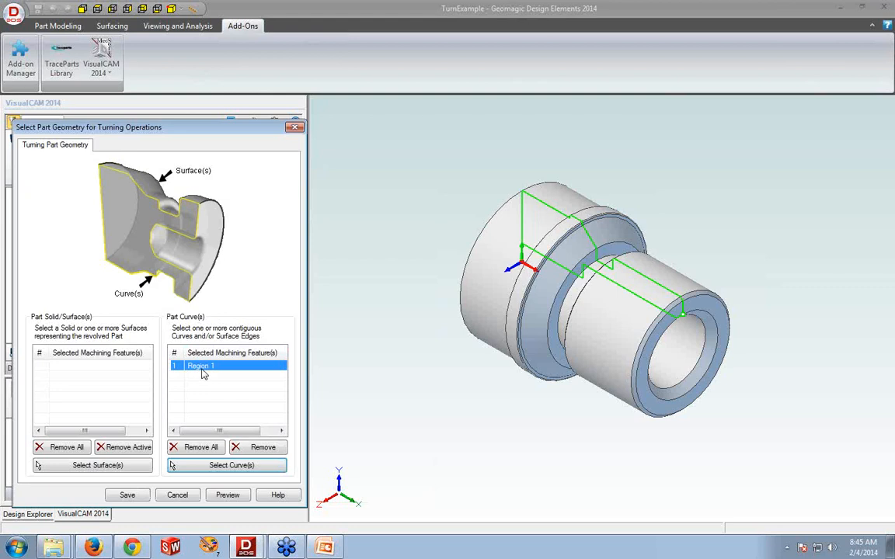
{"action": "left_click", "coordinate": [177, 494]}
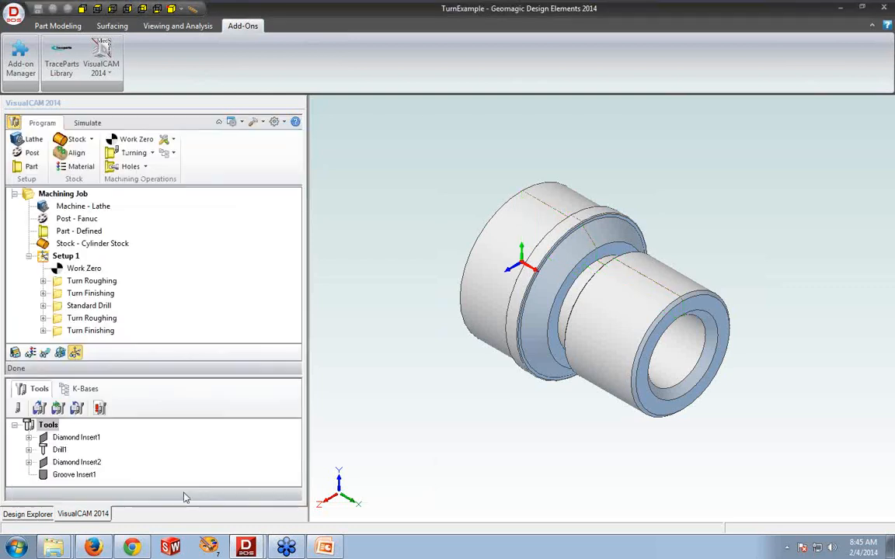
Review the available turning post-processors and set Fanuc as the current one
{"action": "left_click", "coordinate": [29, 151]}
{"action": "left_click", "coordinate": [192, 180]}
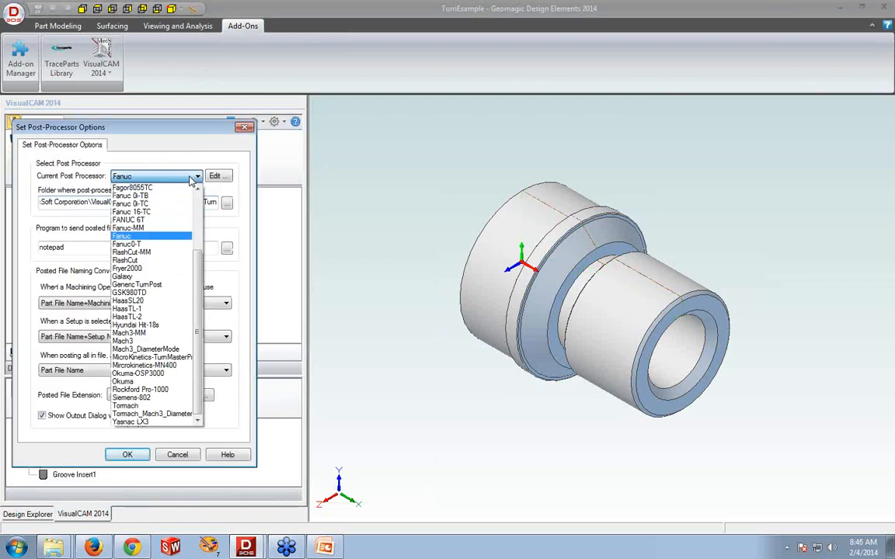
{"action": "scroll", "coordinate": [199, 203], "scroll_direction": "up", "scroll_amount": 3}
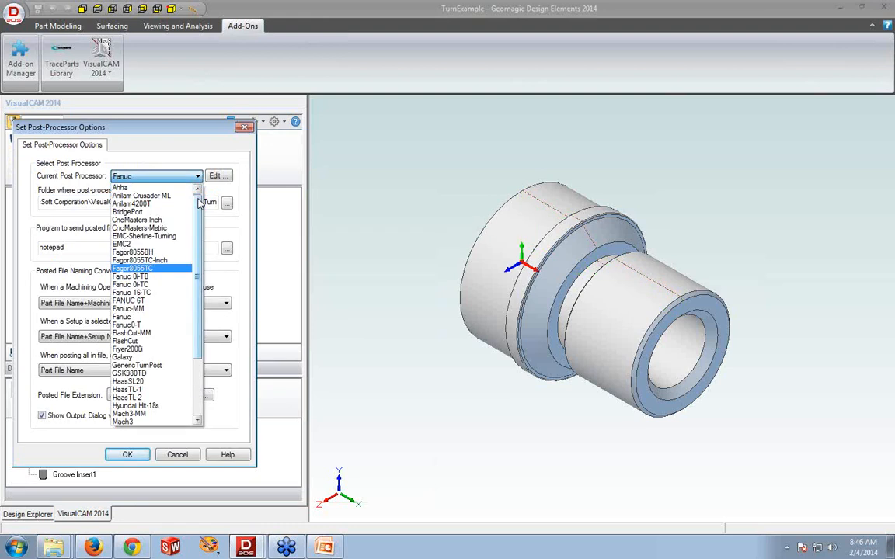
{"action": "scroll", "coordinate": [200, 203], "scroll_direction": "down", "scroll_amount": 1}
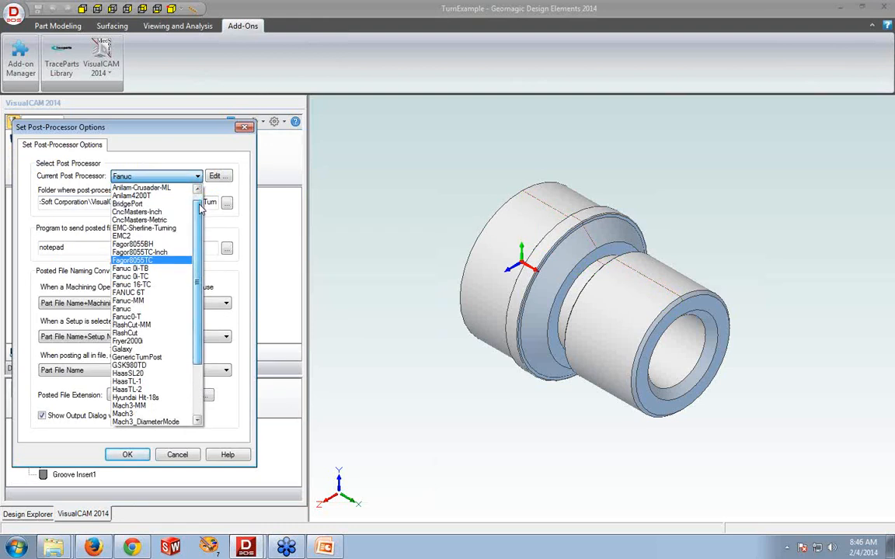
{"action": "left_click", "coordinate": [171, 309]}
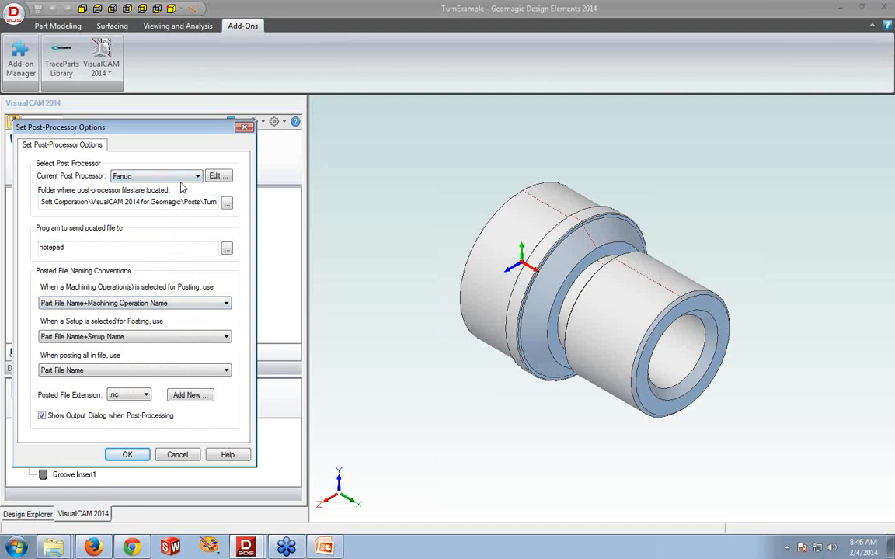
{"action": "left_click", "coordinate": [127, 453]}
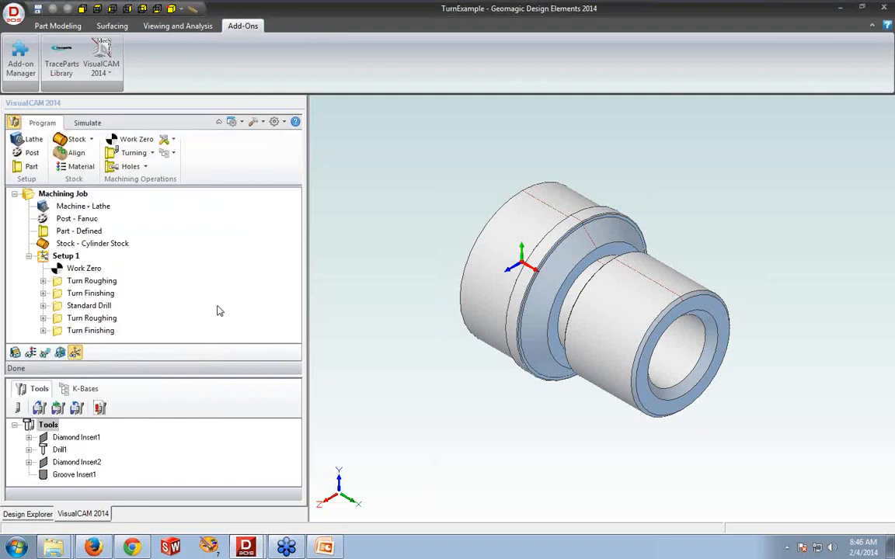
Review the Cylinder Stock's outer and inner dimension settings, and leave the stock without changes
{"action": "left_click", "coordinate": [91, 139]}
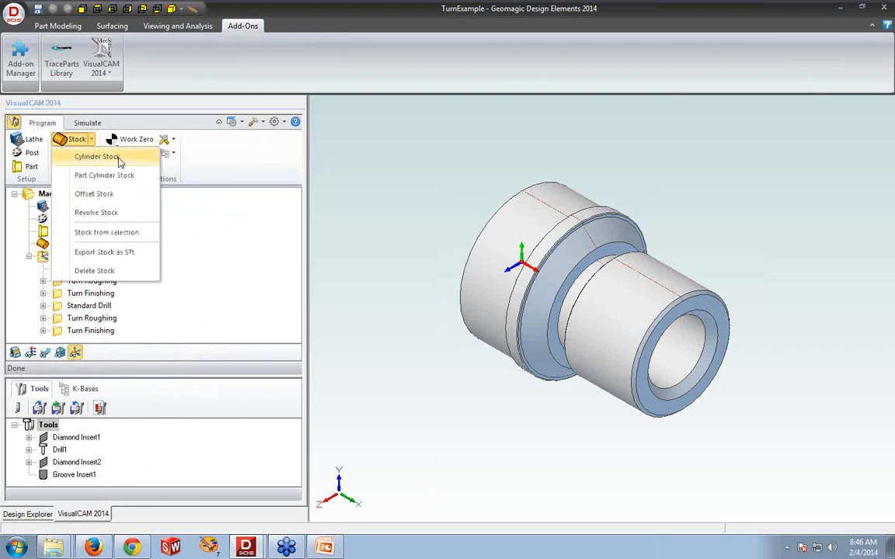
{"action": "left_click", "coordinate": [120, 159]}
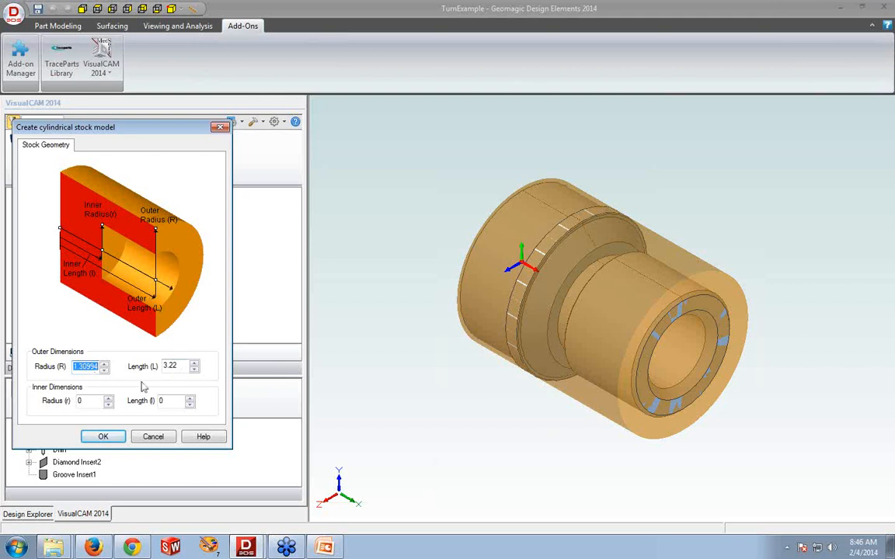
{"action": "left_click", "coordinate": [156, 437]}
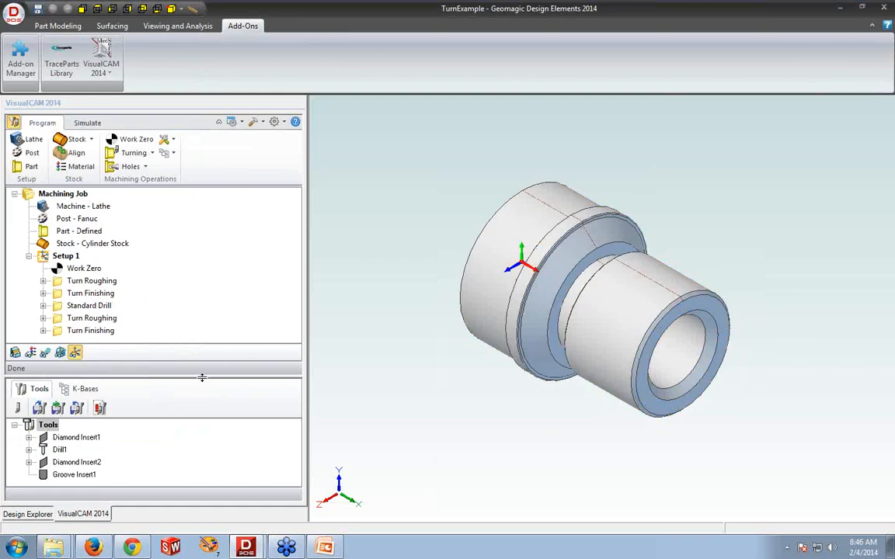
Preview a work zero set to the stock box, discard it, and inspect the existing Work Zero in Setup 1
{"action": "left_click", "coordinate": [132, 140]}
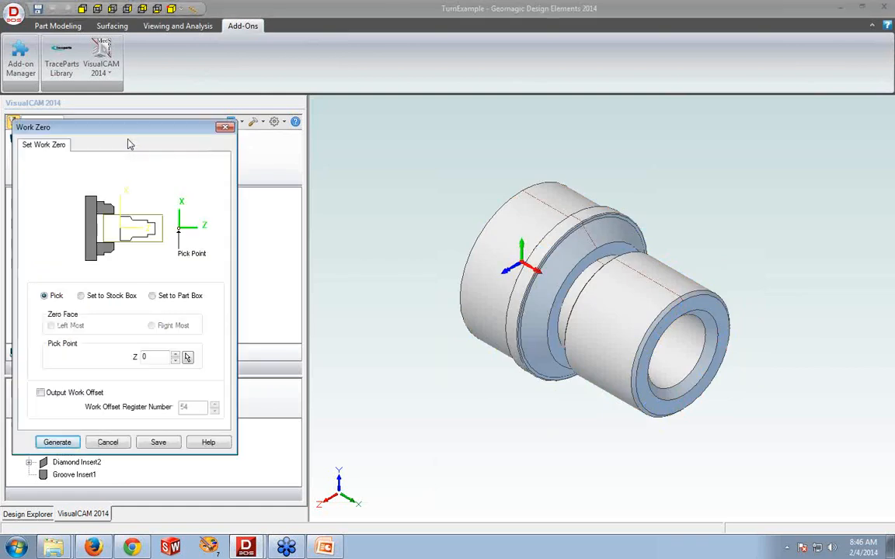
{"action": "left_click", "coordinate": [81, 296]}
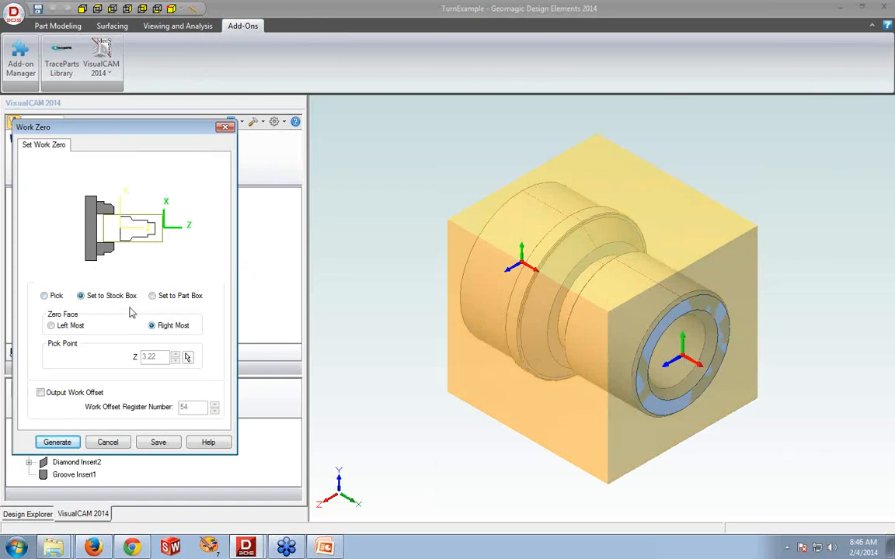
{"action": "left_click", "coordinate": [111, 442]}
{"action": "left_click", "coordinate": [82, 268]}
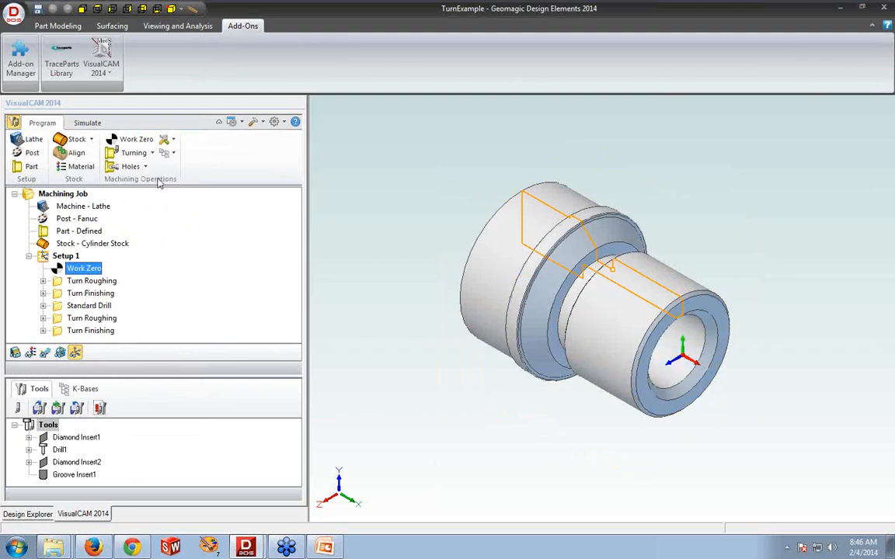
Review the available turning operation types and hole-making operation types without creating any
{"action": "left_click", "coordinate": [153, 153]}
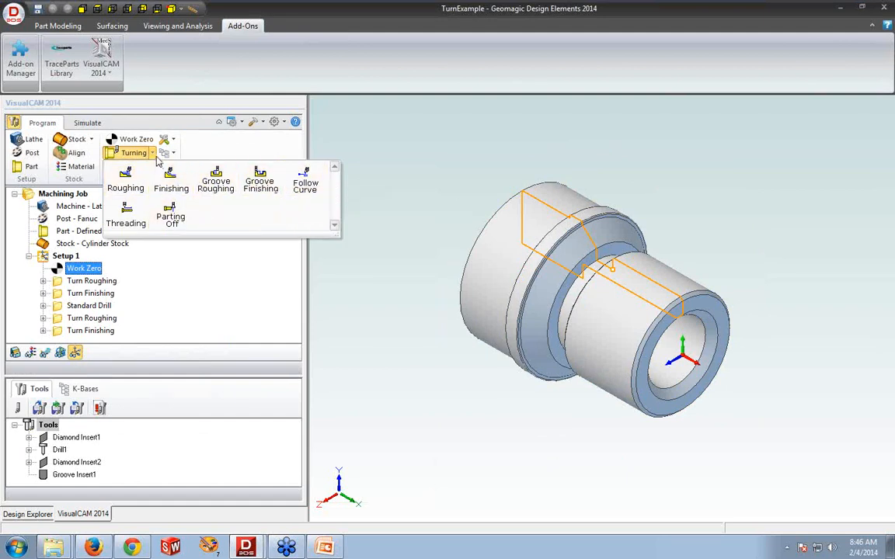
{"action": "left_click", "coordinate": [156, 159]}
{"action": "left_click", "coordinate": [147, 168]}
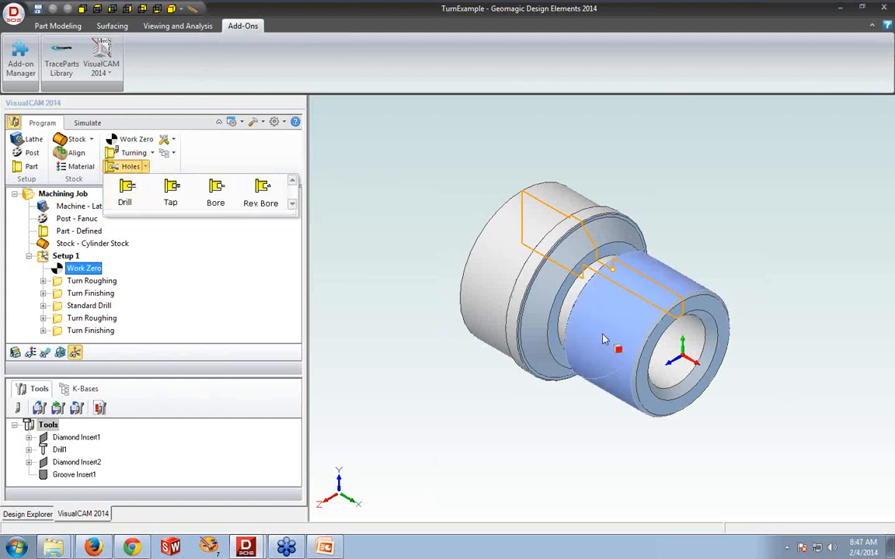
{"action": "left_click", "coordinate": [216, 274]}
From the first Turn Roughing operation, review the available insert shapes and Diamond Insert1's feeds and speeds, and discard any tool changes
{"action": "left_click", "coordinate": [87, 281]}
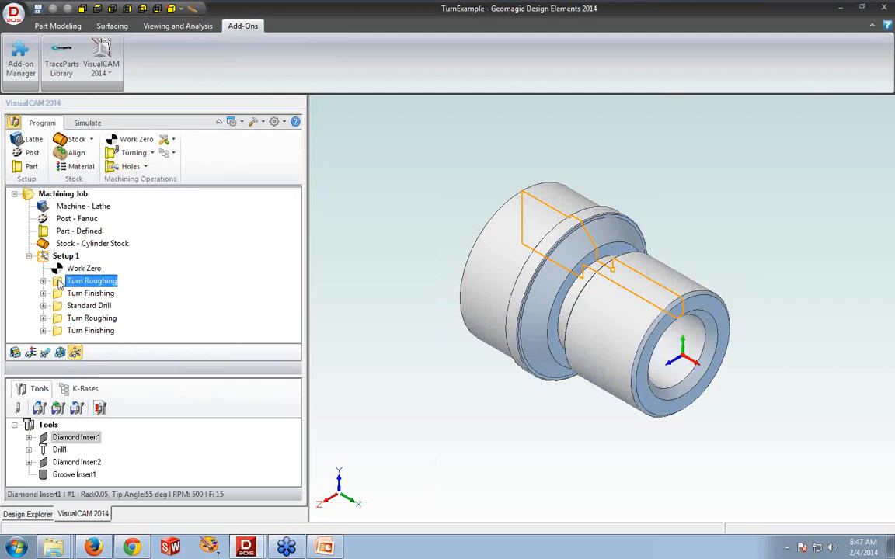
{"action": "double_click", "coordinate": [59, 282]}
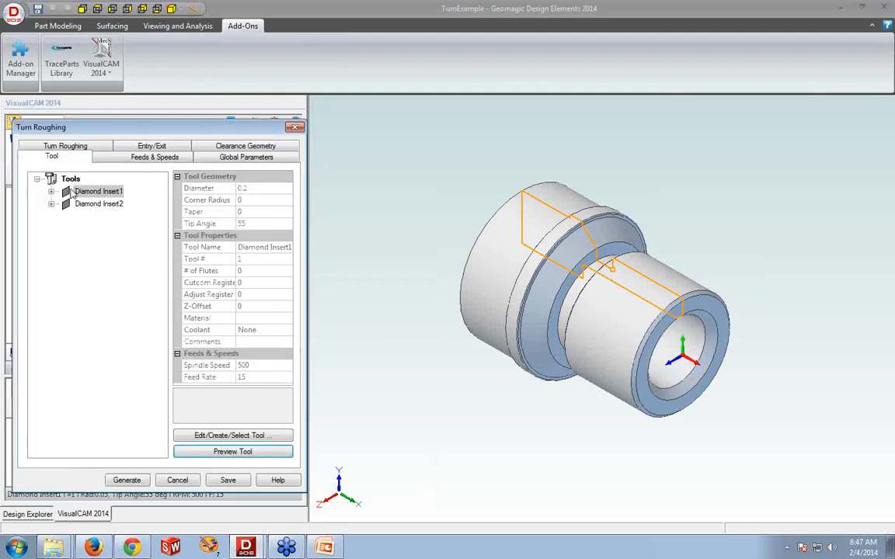
{"action": "double_click", "coordinate": [70, 196]}
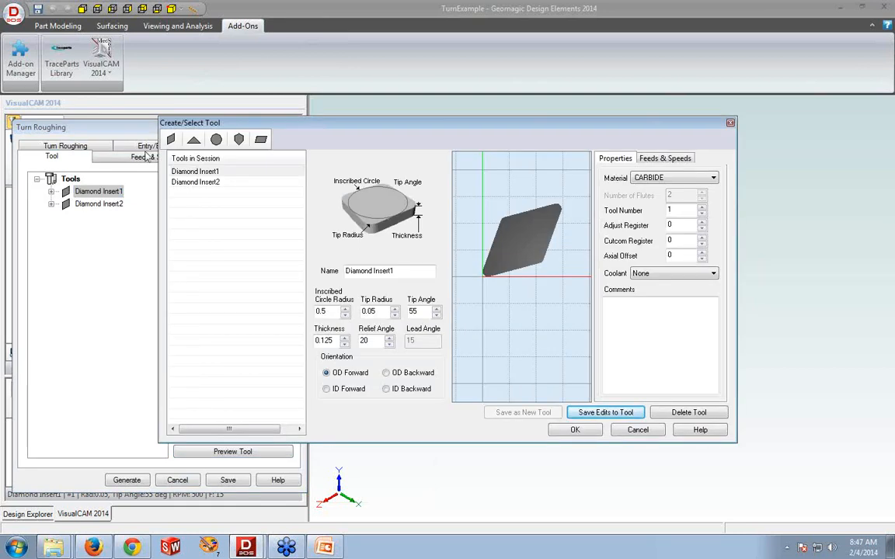
{"action": "left_click", "coordinate": [193, 140]}
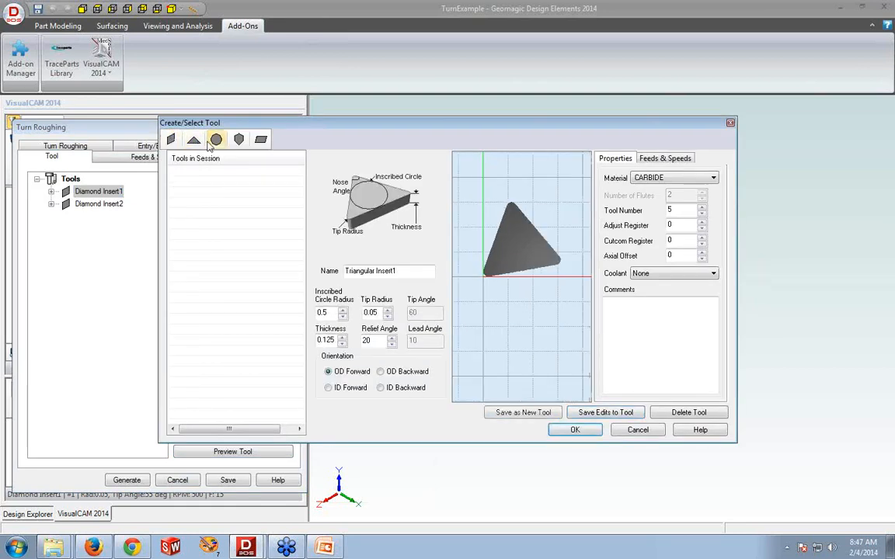
{"action": "left_click", "coordinate": [215, 140]}
{"action": "left_click", "coordinate": [239, 141]}
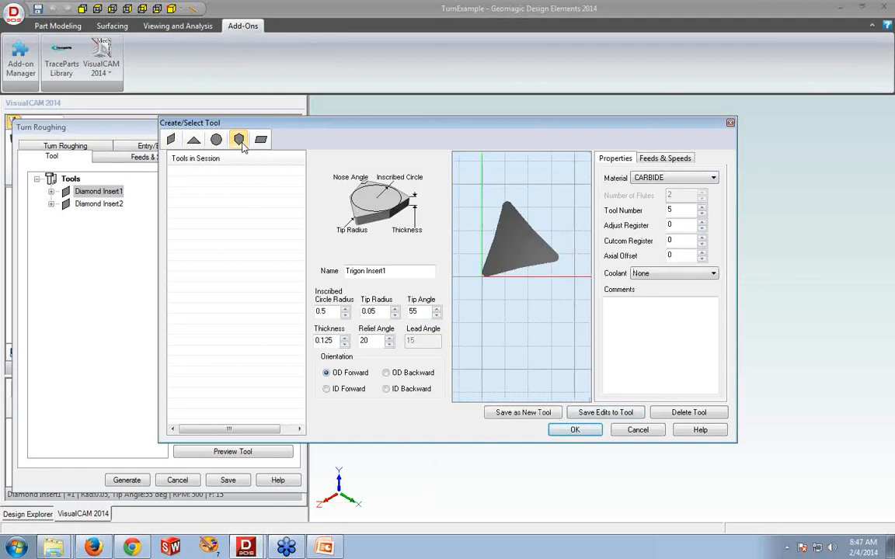
{"action": "left_click", "coordinate": [261, 140]}
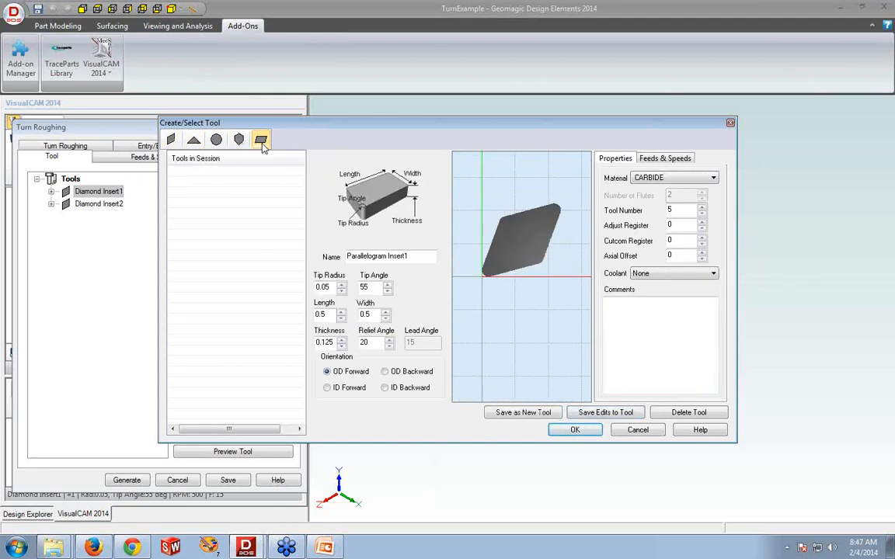
{"action": "left_click", "coordinate": [171, 140]}
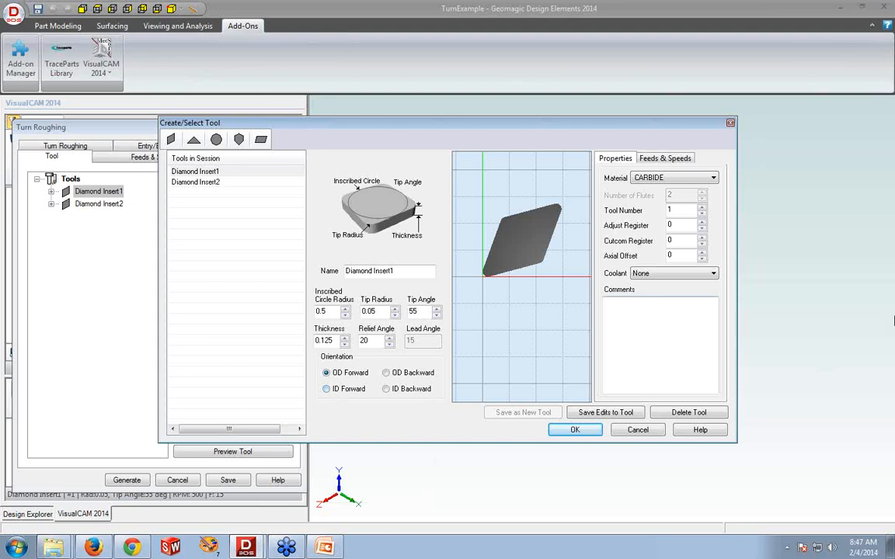
{"action": "left_click", "coordinate": [672, 159]}
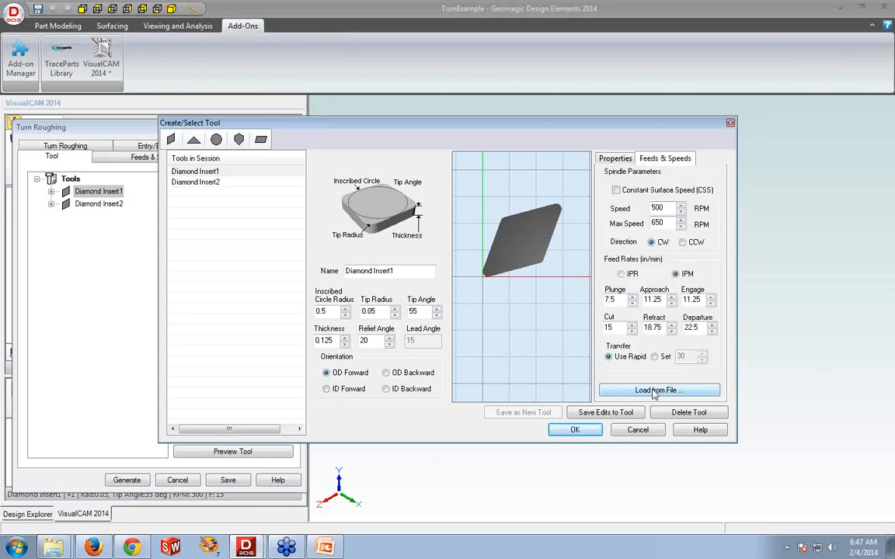
{"action": "left_click", "coordinate": [638, 430]}
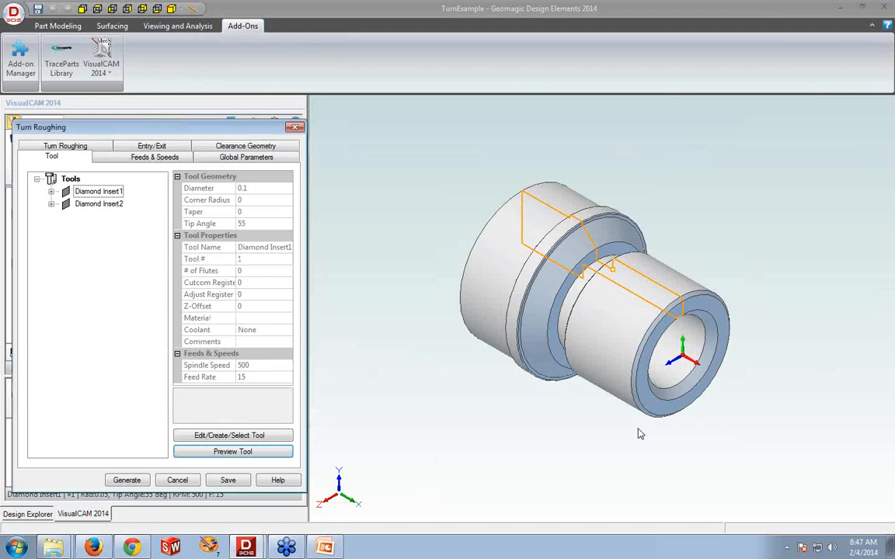
Review the Turn Roughing operation's feeds and speeds, global parameters and approach types, and leave the operation without changes
{"action": "left_click", "coordinate": [70, 179]}
{"action": "left_click", "coordinate": [97, 191]}
{"action": "left_click", "coordinate": [123, 159]}
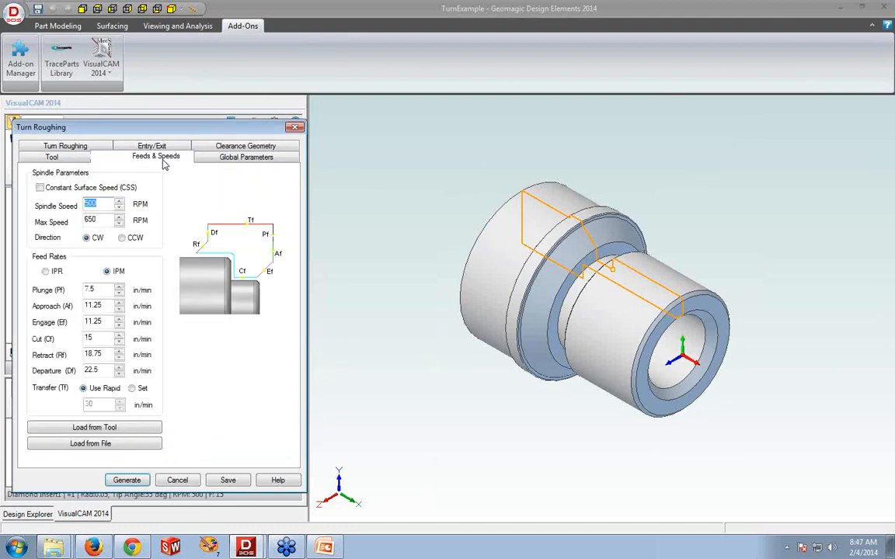
{"action": "left_click", "coordinate": [218, 161]}
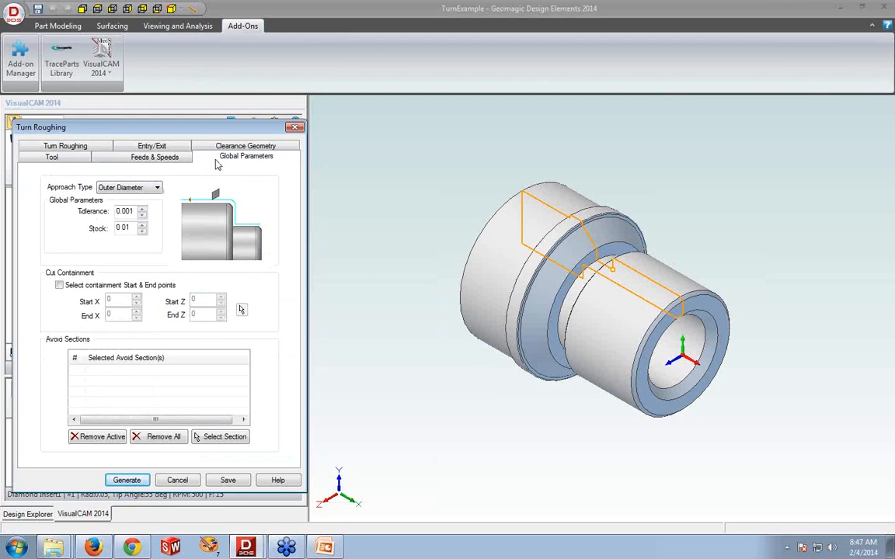
{"action": "left_click", "coordinate": [157, 188]}
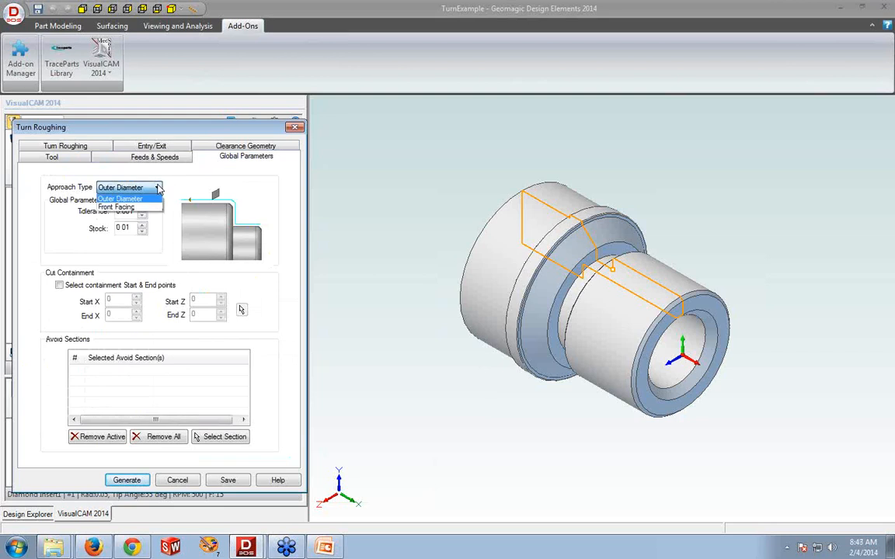
{"action": "left_click", "coordinate": [158, 188]}
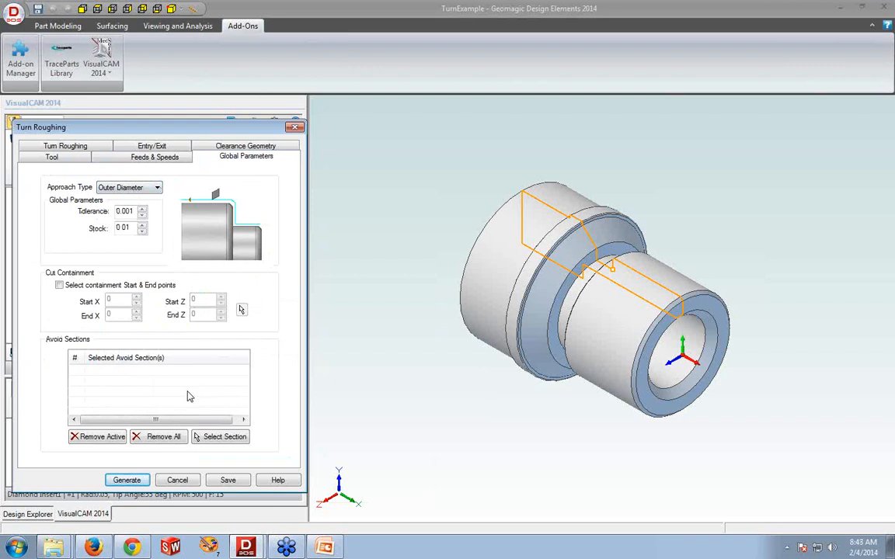
{"action": "left_click", "coordinate": [172, 480]}
Display the first Turn Roughing operation's toolpath on the part and examine its passes from a closer angle
{"action": "left_click", "coordinate": [44, 353]}
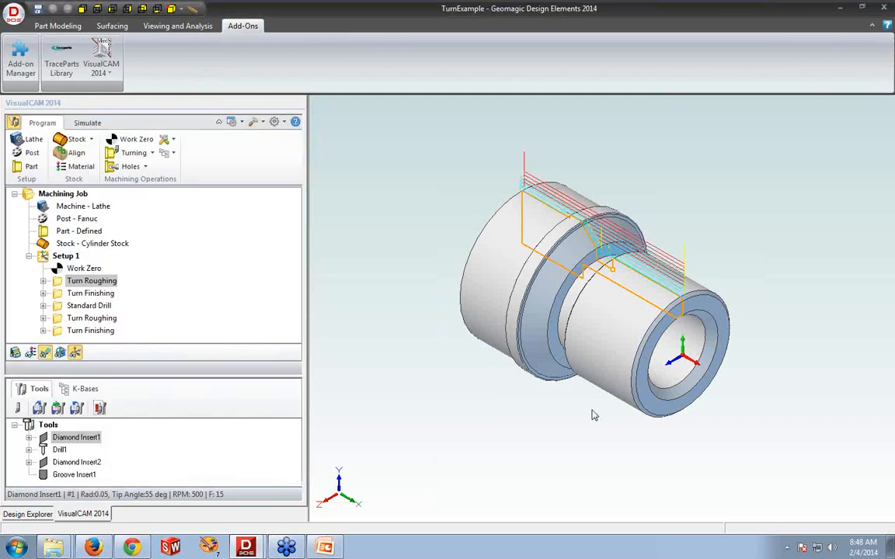
{"action": "middle_click_drag", "start_coordinate": [590, 419], "coordinate": [595, 415]}
{"action": "scroll", "coordinate": [633, 239], "scroll_direction": "up", "scroll_amount": 4}
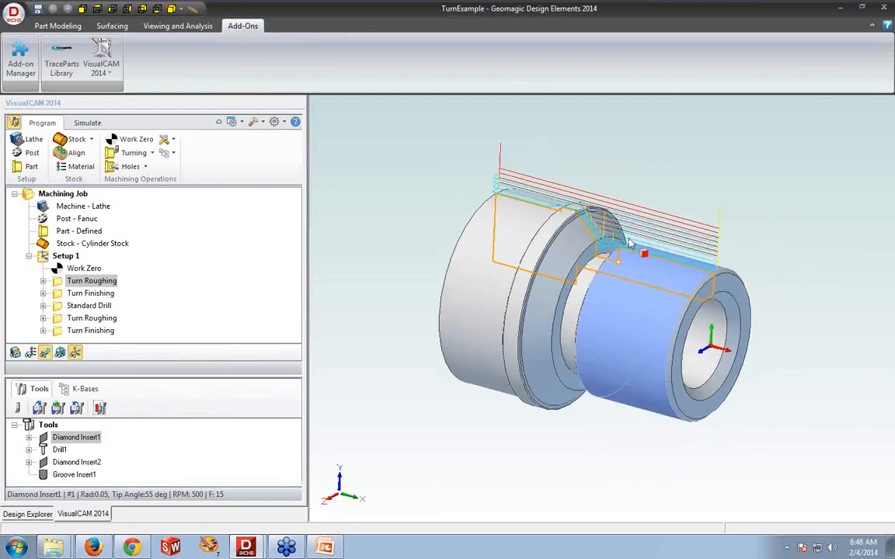
Add an avoid section across the groove on the outer profile to the first Turn Roughing operation and regenerate its toolpath
{"action": "scroll", "coordinate": [633, 239], "scroll_direction": "up", "scroll_amount": 2}
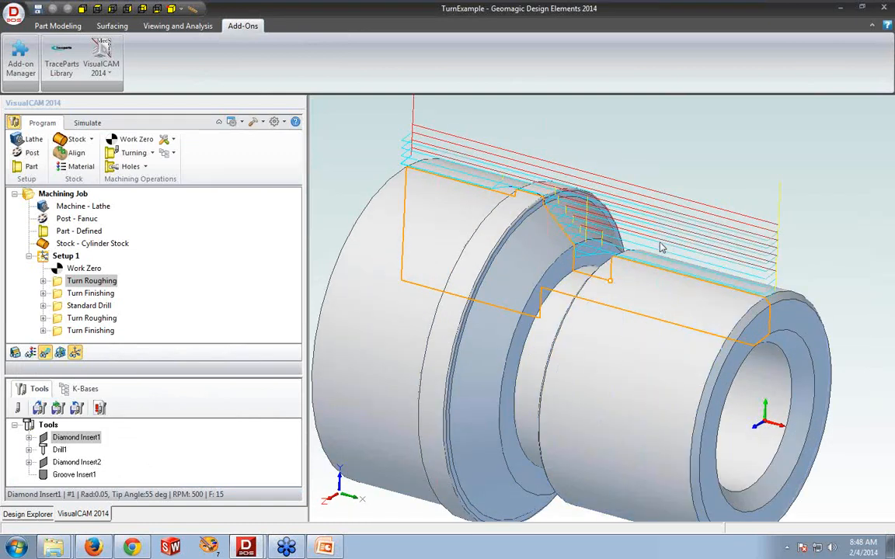
{"action": "middle_click_drag", "start_coordinate": [660, 243], "coordinate": [573, 257]}
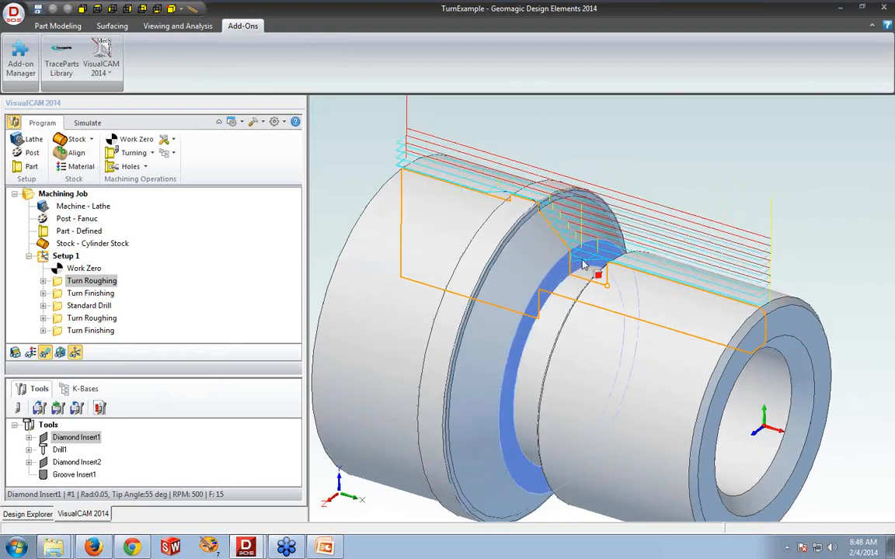
{"action": "middle_click_drag", "start_coordinate": [639, 244], "coordinate": [638, 237]}
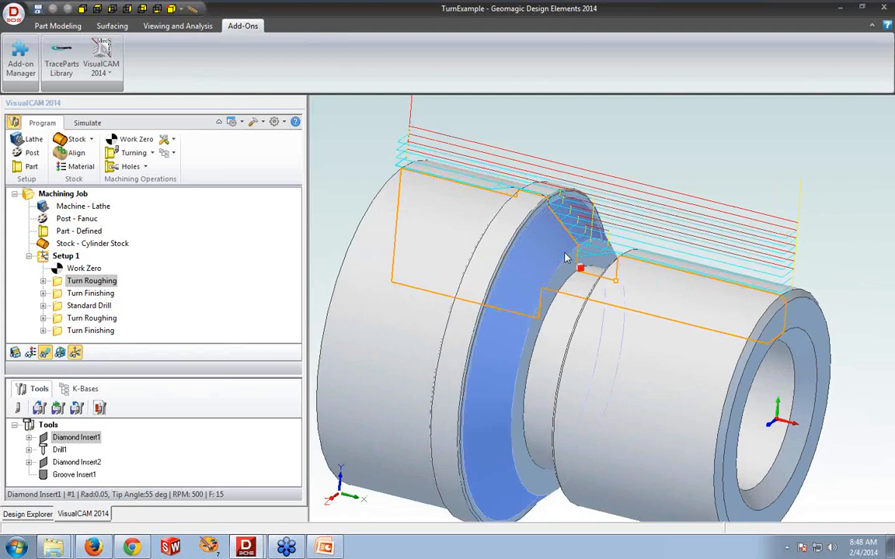
{"action": "double_click", "coordinate": [62, 283]}
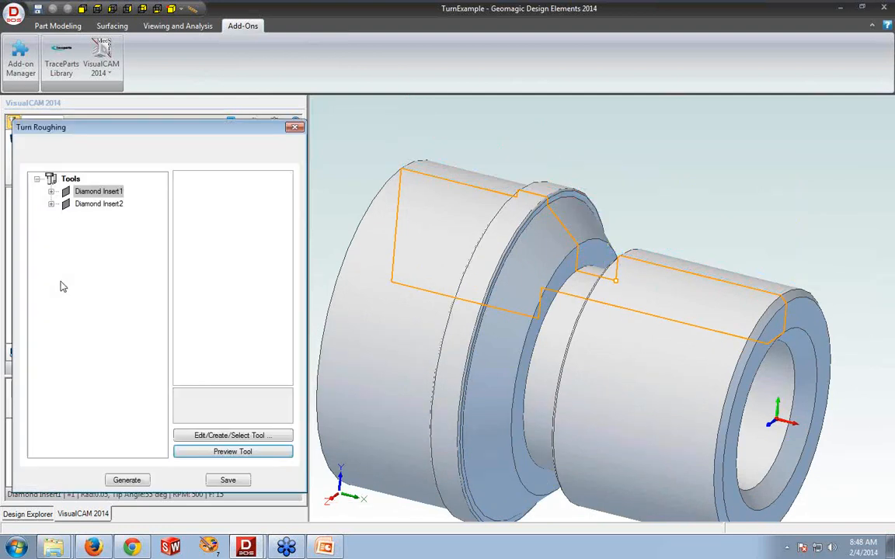
{"action": "left_click", "coordinate": [222, 158]}
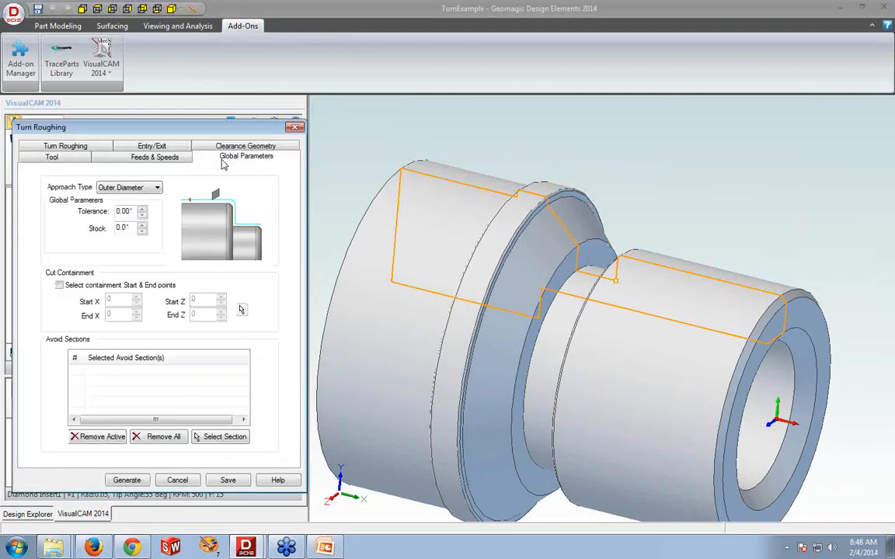
{"action": "left_click", "coordinate": [222, 436]}
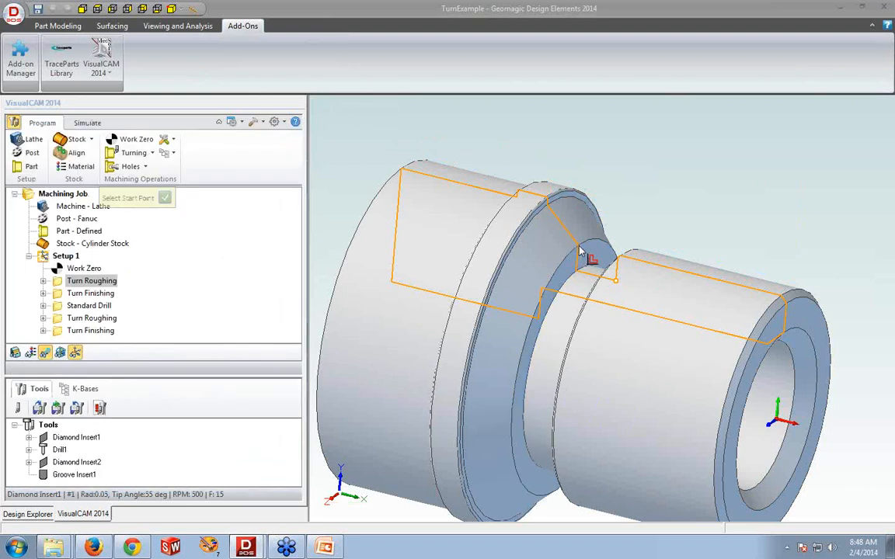
{"action": "left_click", "coordinate": [579, 247]}
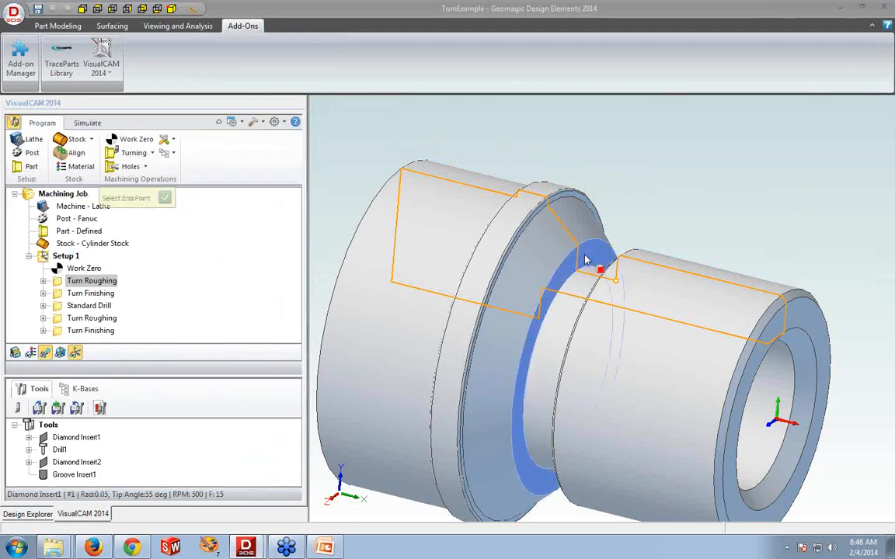
{"action": "middle_click_drag", "start_coordinate": [592, 258], "coordinate": [608, 263]}
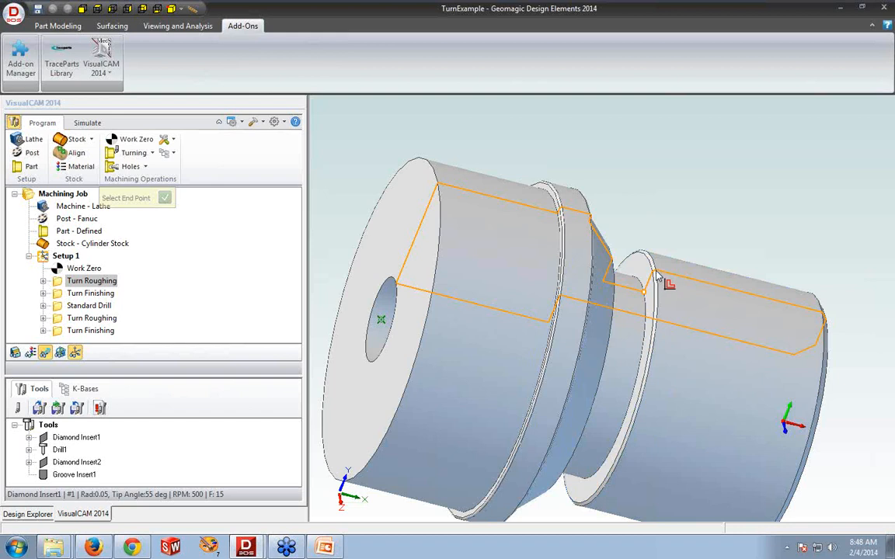
{"action": "left_click", "coordinate": [656, 275]}
{"action": "middle_click_drag", "start_coordinate": [653, 288], "coordinate": [593, 256]}
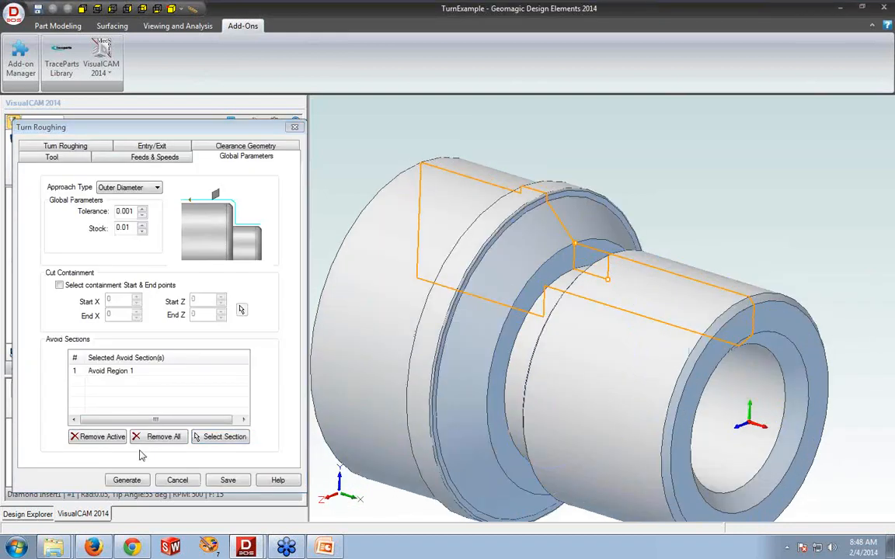
{"action": "left_click", "coordinate": [127, 479]}
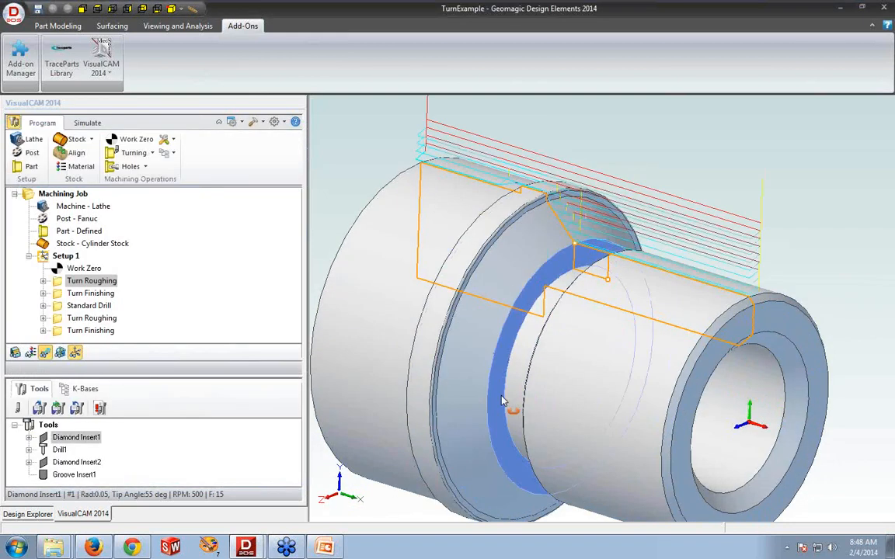
Open the simulation window with the cylinder stock shown, and review the simulation preferences without changing them
{"action": "scroll", "coordinate": [549, 380], "scroll_direction": "down", "scroll_amount": 3}
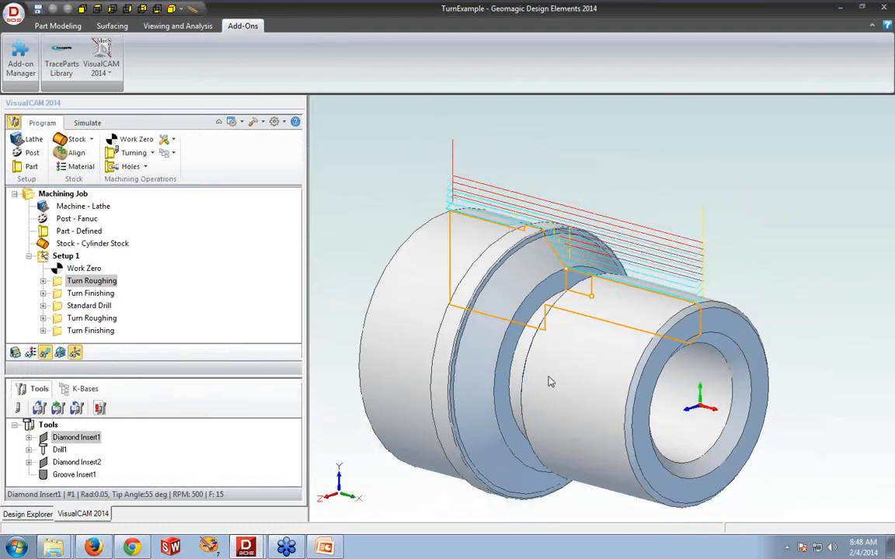
{"action": "left_click", "coordinate": [90, 124]}
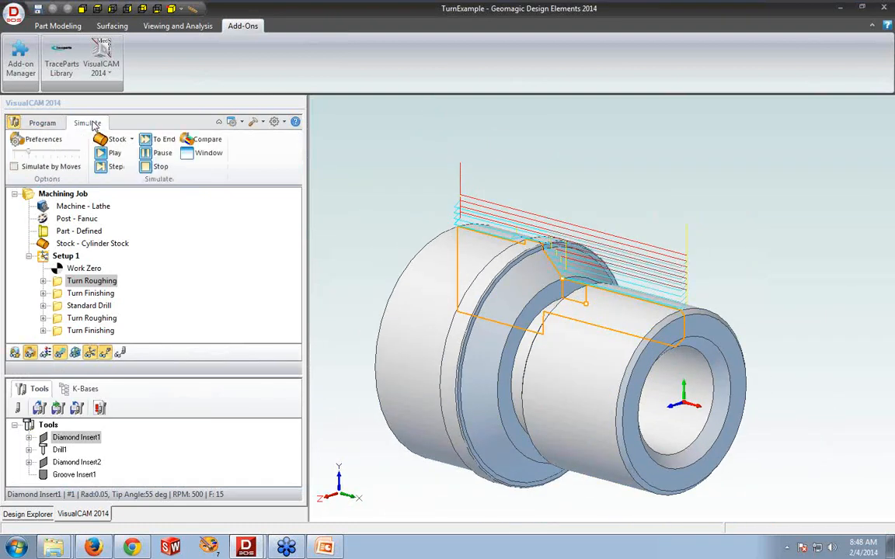
{"action": "left_click", "coordinate": [206, 153]}
{"action": "left_click", "coordinate": [91, 244]}
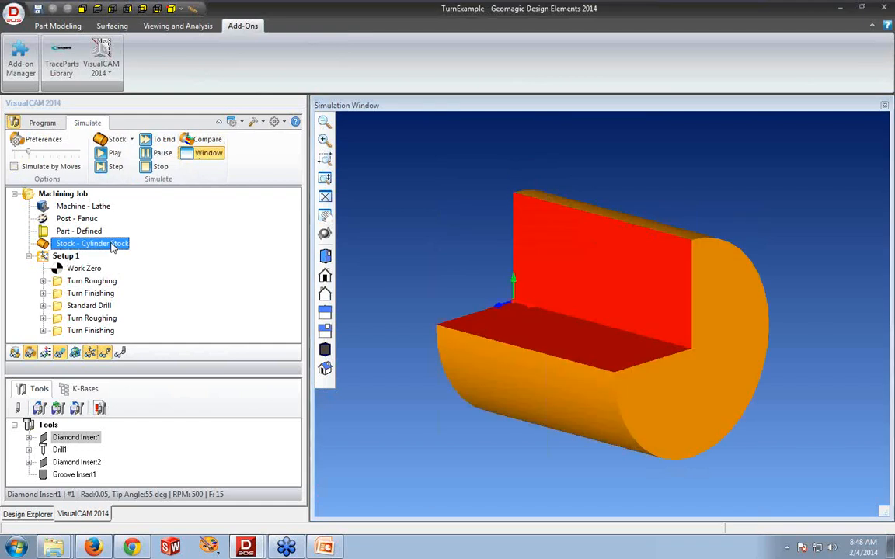
{"action": "middle_click_drag", "start_coordinate": [559, 319], "coordinate": [560, 323]}
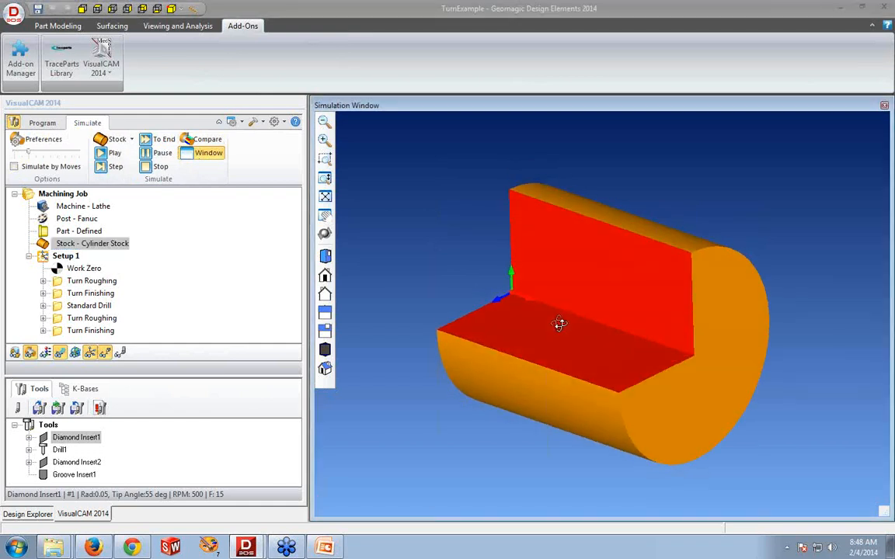
{"action": "left_click", "coordinate": [53, 141]}
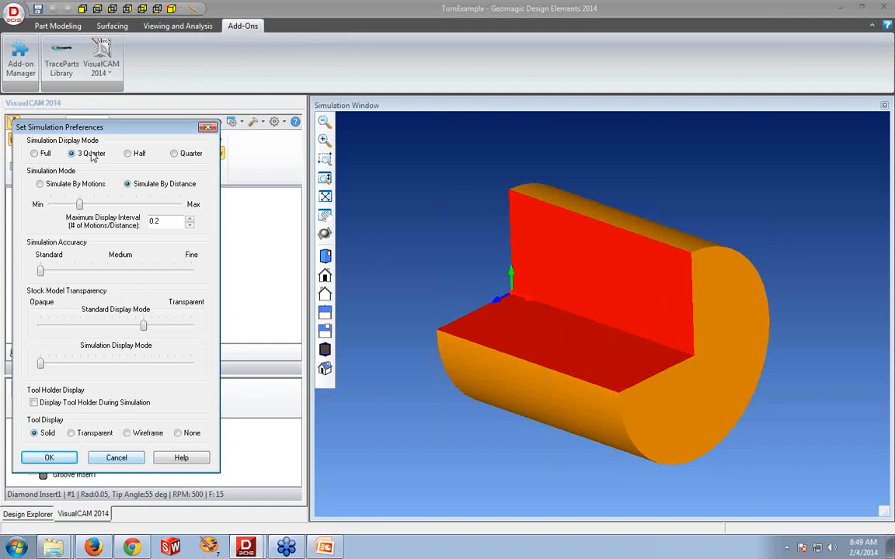
{"action": "left_click", "coordinate": [115, 459]}
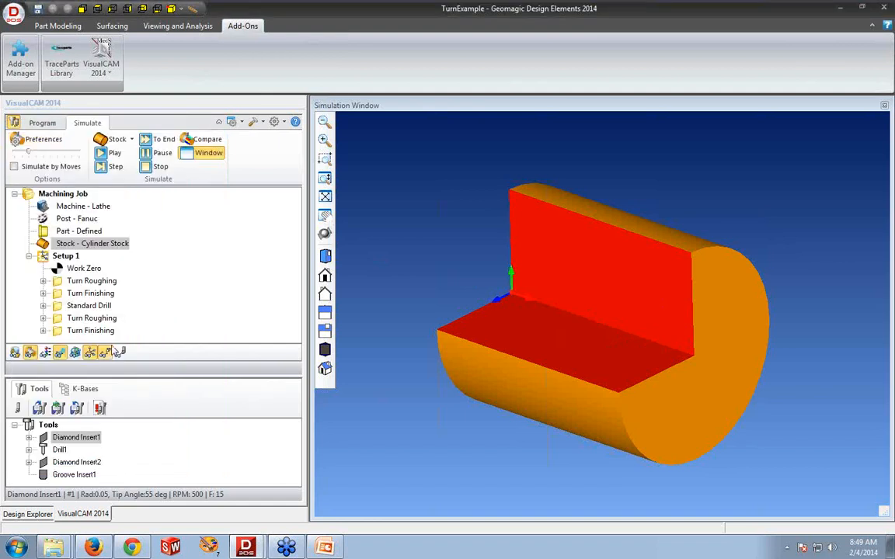
Simulate the first Turn Roughing operation at the slowest speed, skip to its end and close the simulation window
{"action": "left_click", "coordinate": [31, 153]}
{"action": "left_click", "coordinate": [86, 280]}
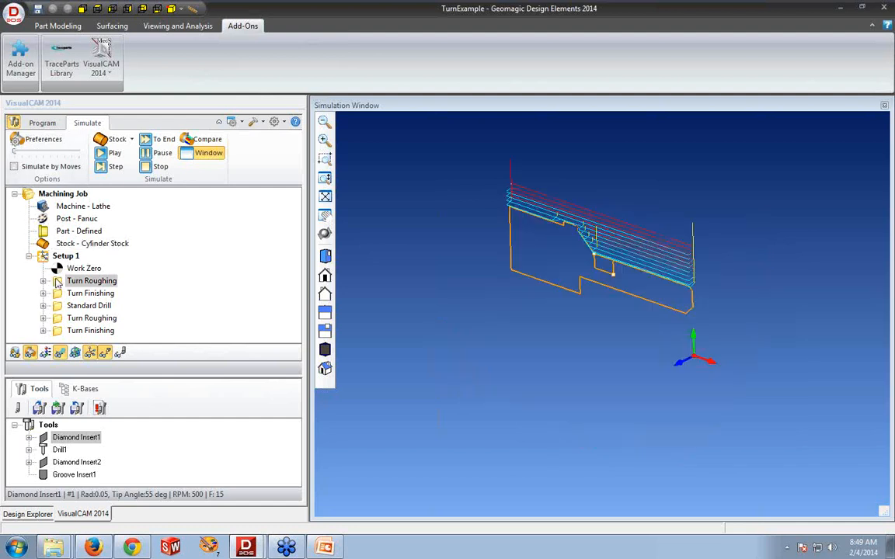
{"action": "left_click", "coordinate": [101, 153]}
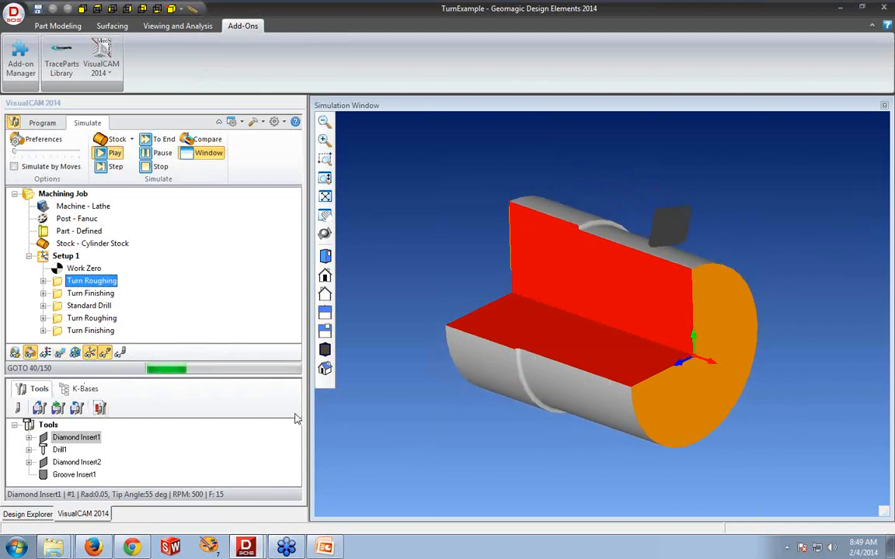
{"action": "left_click", "coordinate": [158, 153]}
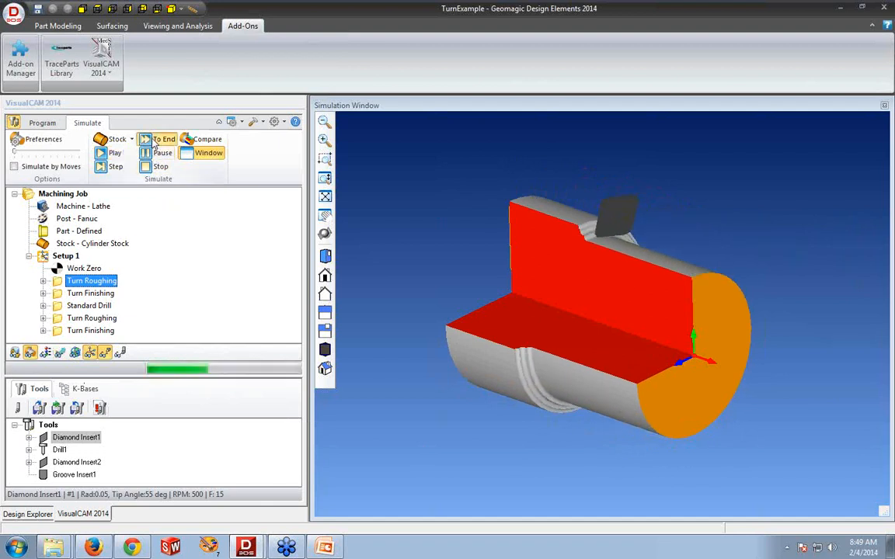
{"action": "left_click", "coordinate": [158, 140]}
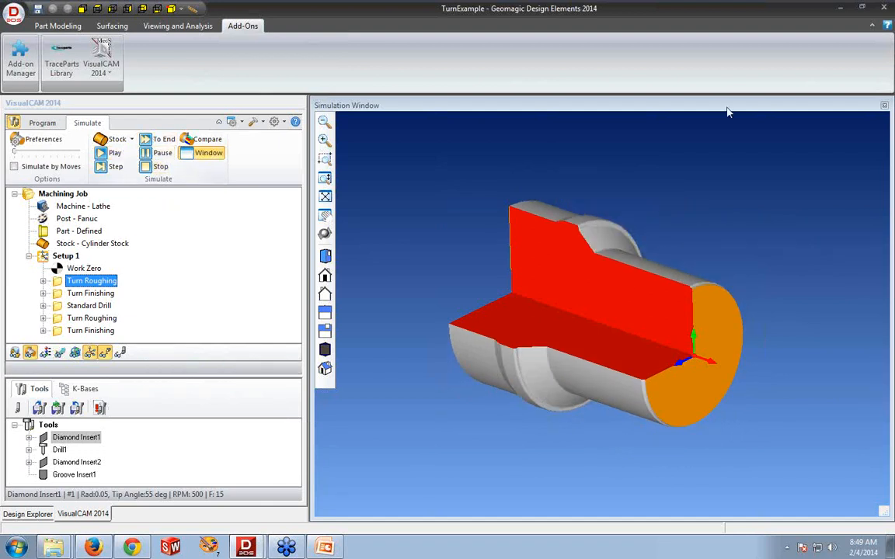
{"action": "left_click", "coordinate": [884, 106]}
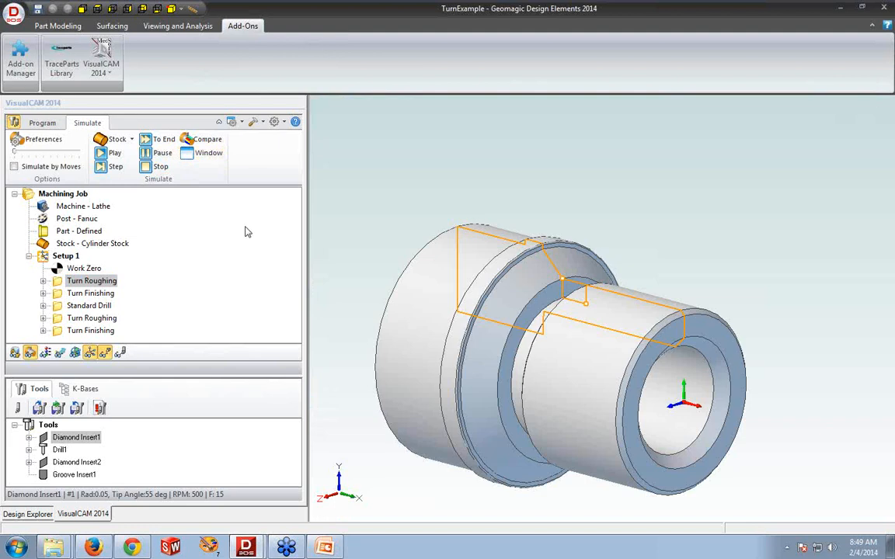
Review the turning operation types and the first Turn Finishing operation's feeds, speeds and global parameters
{"action": "left_click", "coordinate": [67, 293]}
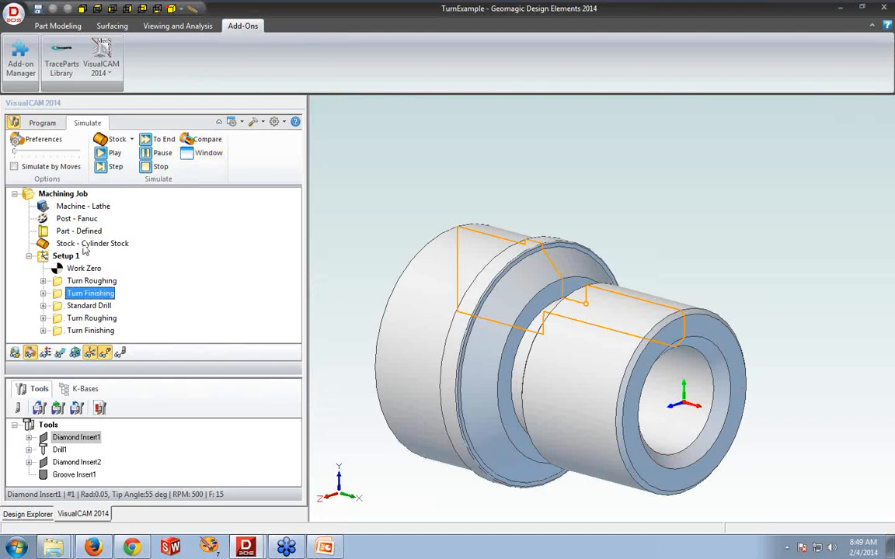
{"action": "left_click", "coordinate": [42, 123]}
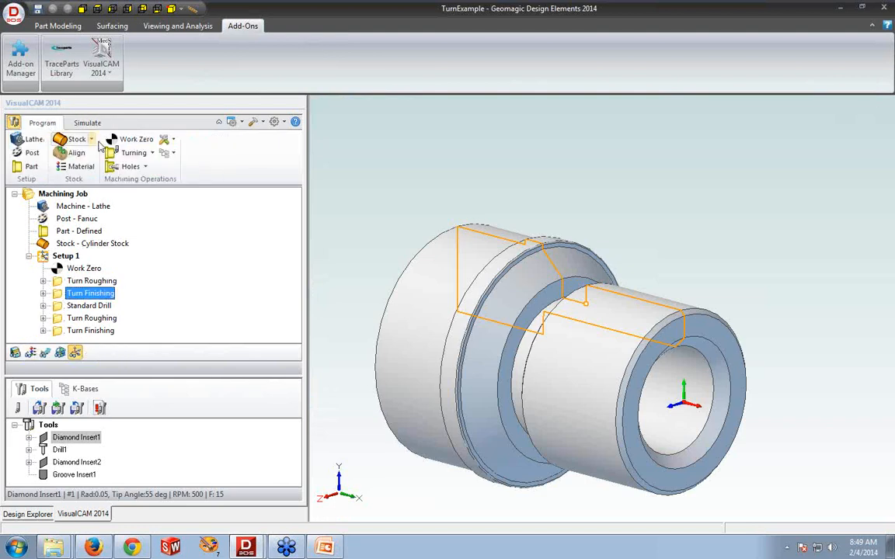
{"action": "left_click", "coordinate": [154, 153]}
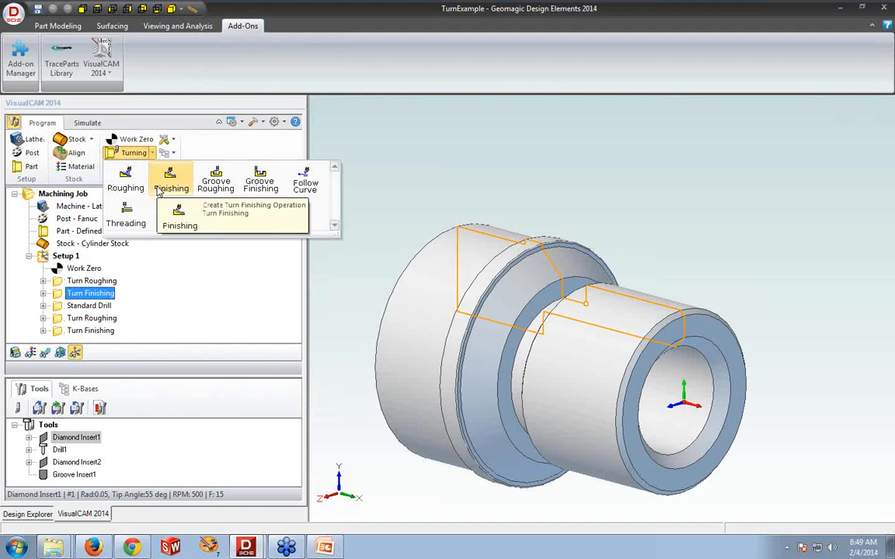
{"action": "double_click", "coordinate": [70, 292]}
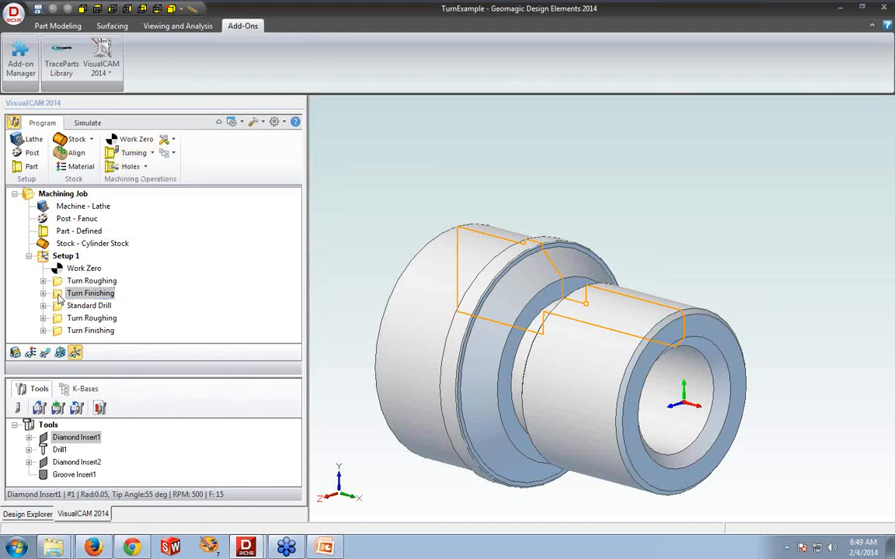
{"action": "left_click", "coordinate": [121, 156]}
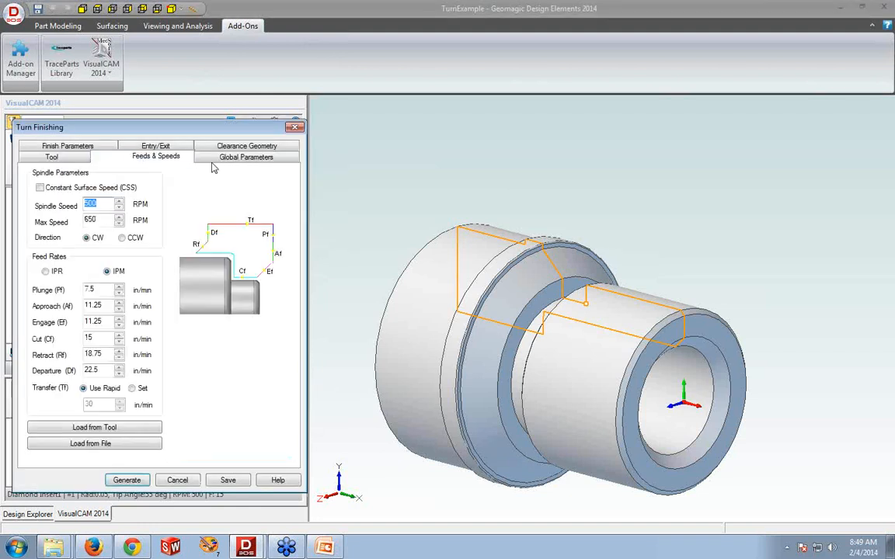
{"action": "left_click", "coordinate": [222, 159]}
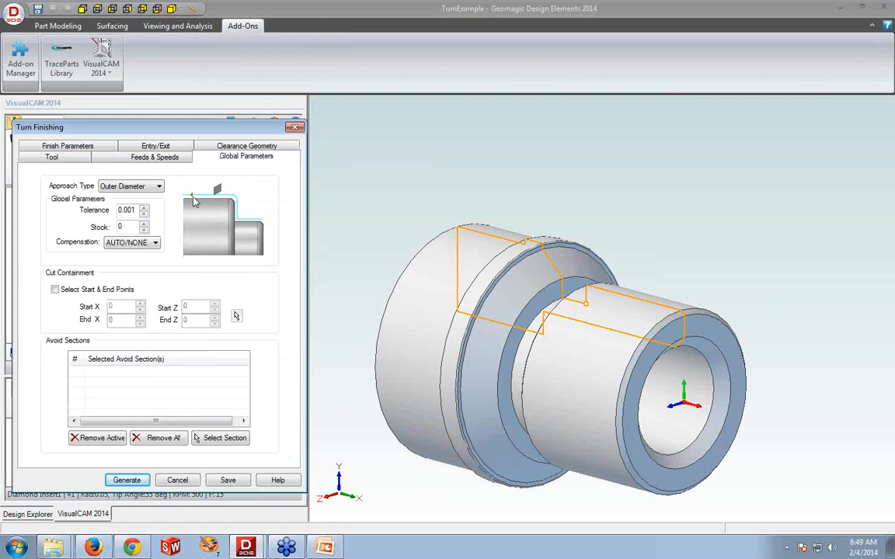
Contain the finishing cut between the profile's front outer edge and its rear outer corner, and regenerate the Turn Finishing toolpath
{"action": "left_click", "coordinate": [93, 291]}
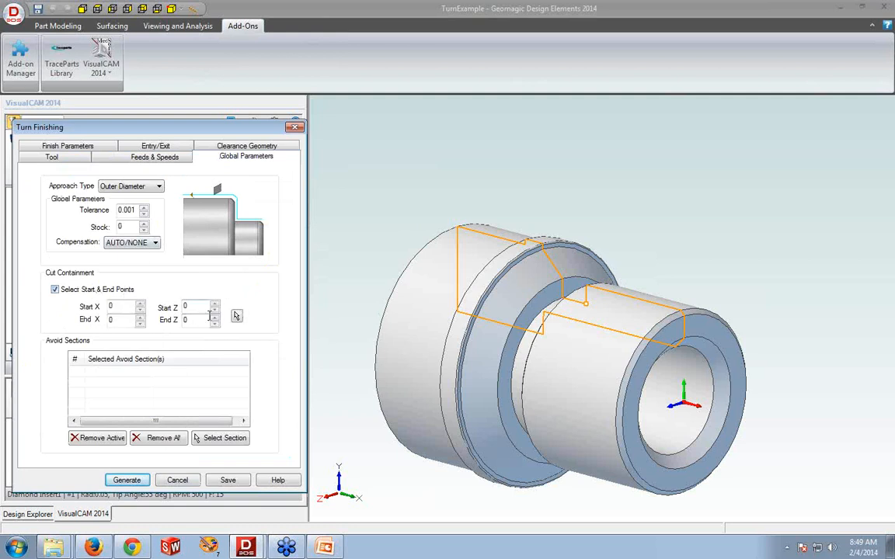
{"action": "left_click", "coordinate": [237, 317]}
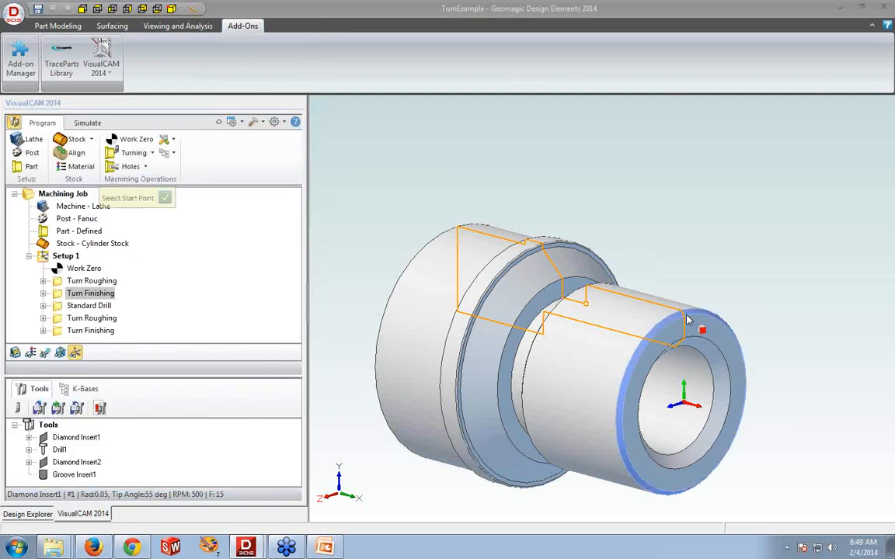
{"action": "left_click", "coordinate": [685, 321]}
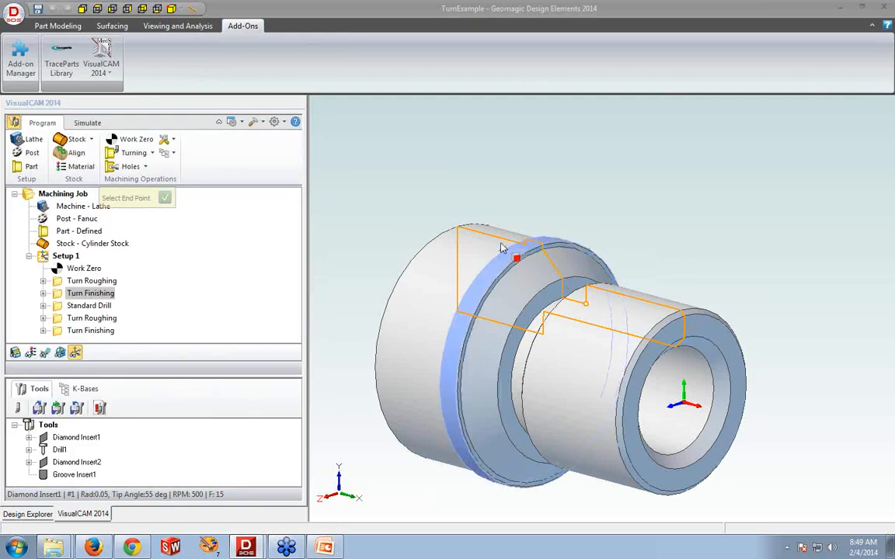
{"action": "left_click", "coordinate": [459, 232]}
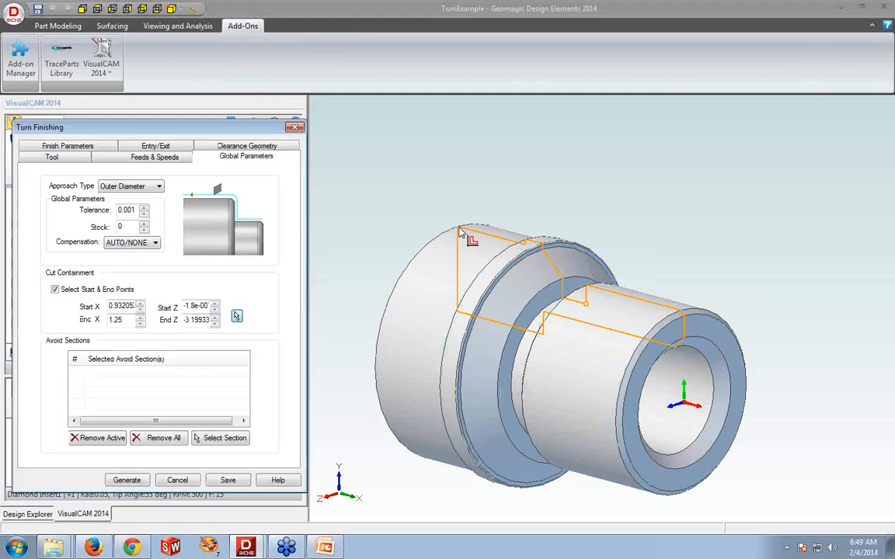
{"action": "left_click", "coordinate": [132, 480]}
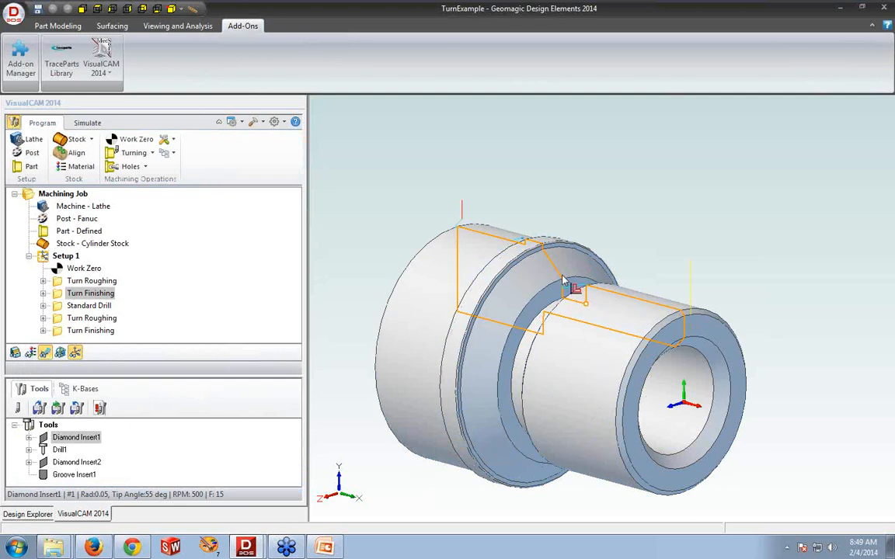
Add an avoid section across the groove, from the cone's lower corner to the groove's front outer corner, and regenerate the first Turn Finishing toolpath
{"action": "double_click", "coordinate": [60, 294]}
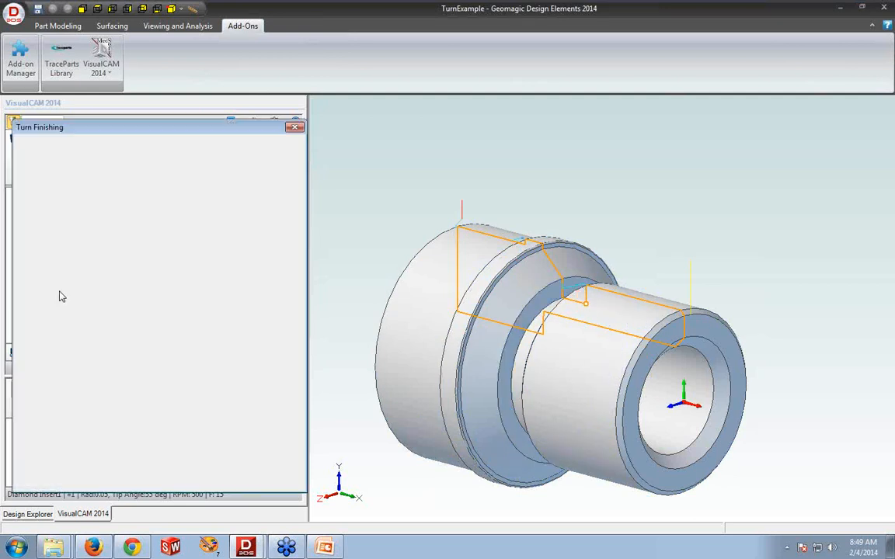
{"action": "left_click", "coordinate": [233, 158]}
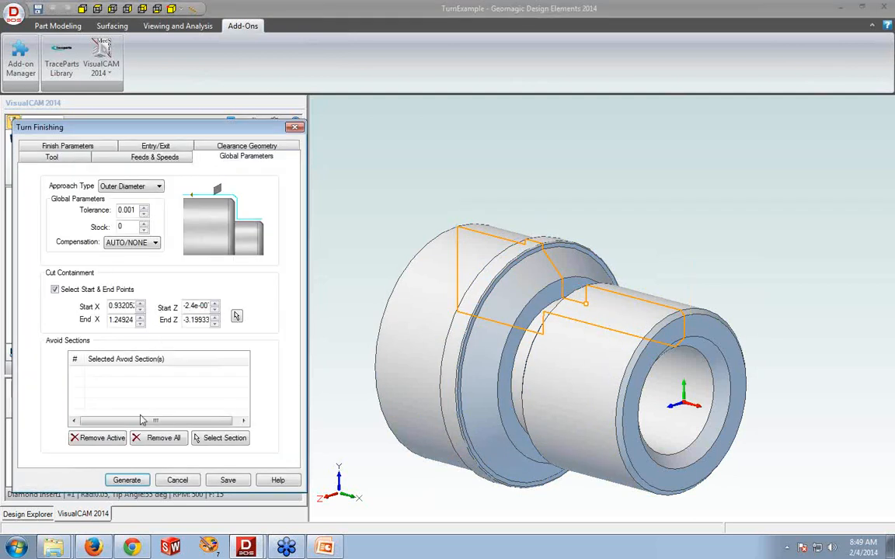
{"action": "left_click", "coordinate": [221, 438]}
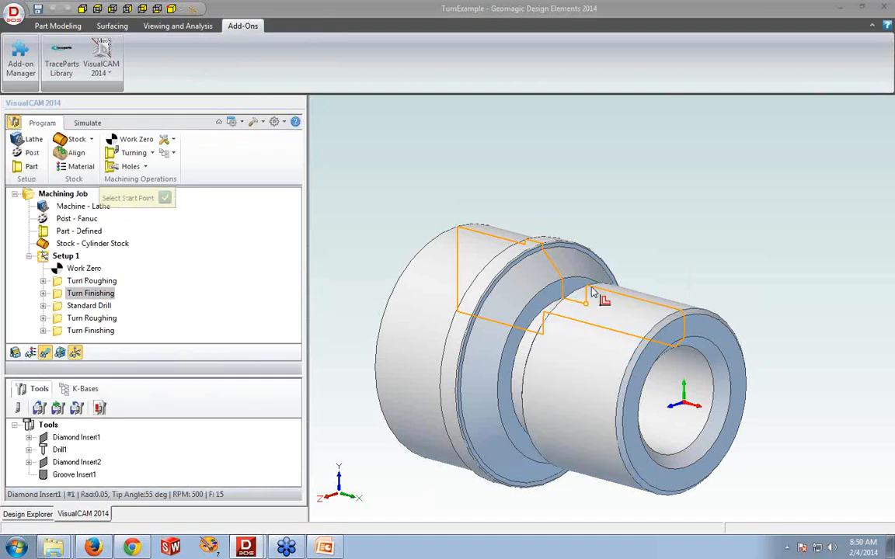
{"action": "scroll", "coordinate": [602, 301], "scroll_direction": "up", "scroll_amount": 5}
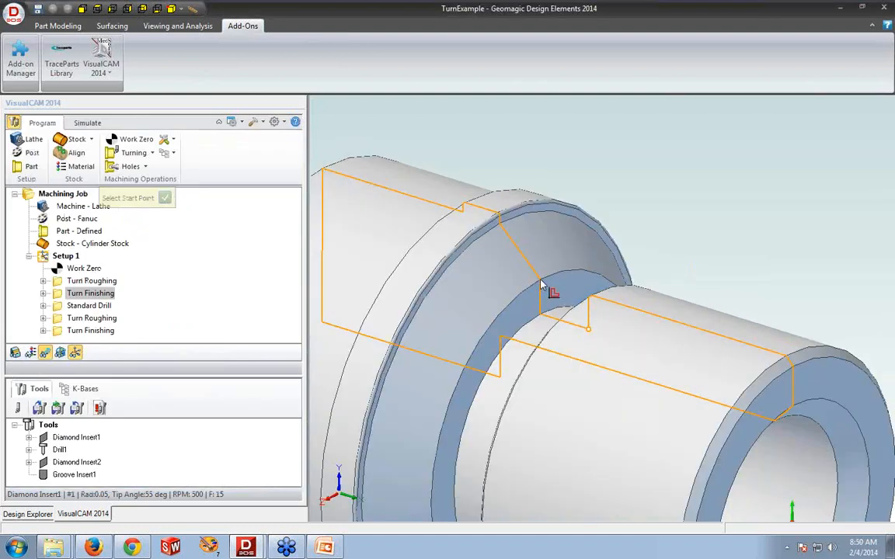
{"action": "left_click", "coordinate": [542, 286]}
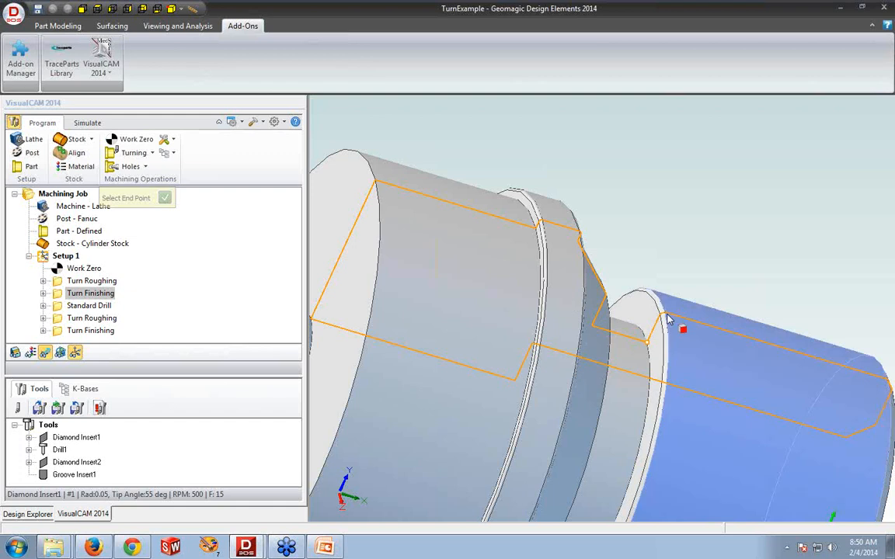
{"action": "left_click", "coordinate": [667, 319]}
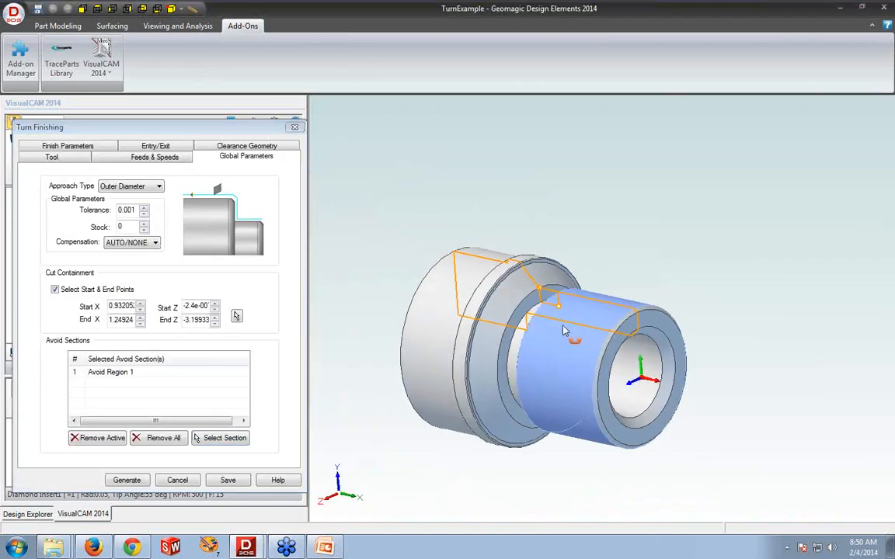
{"action": "middle_click_drag", "start_coordinate": [565, 329], "coordinate": [571, 326]}
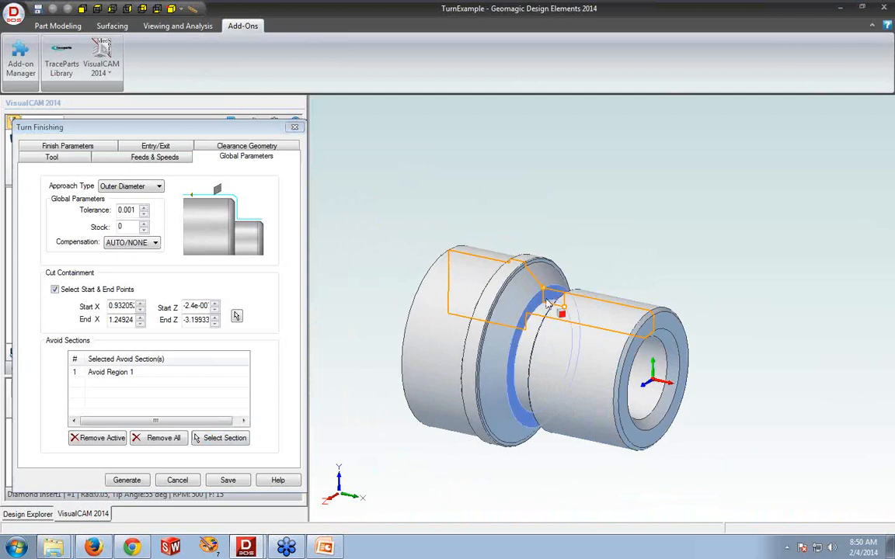
{"action": "left_click", "coordinate": [137, 483]}
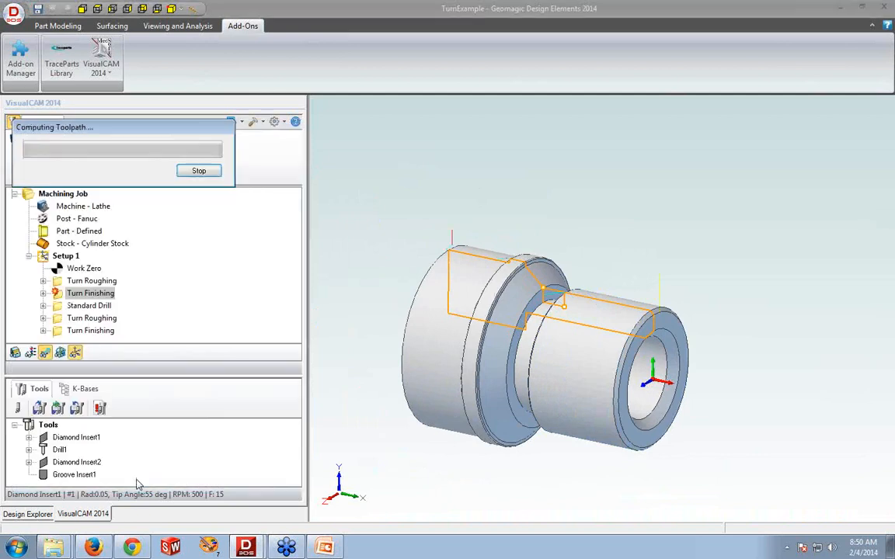
Simulate the first Turn Finishing operation in the simulation window and close that window
{"action": "left_click", "coordinate": [87, 123]}
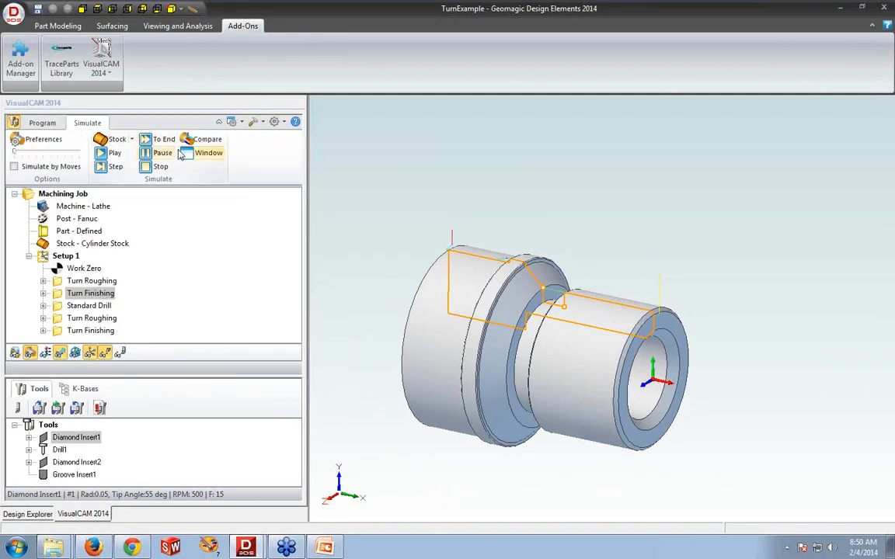
{"action": "left_click", "coordinate": [203, 152]}
{"action": "left_click", "coordinate": [113, 157]}
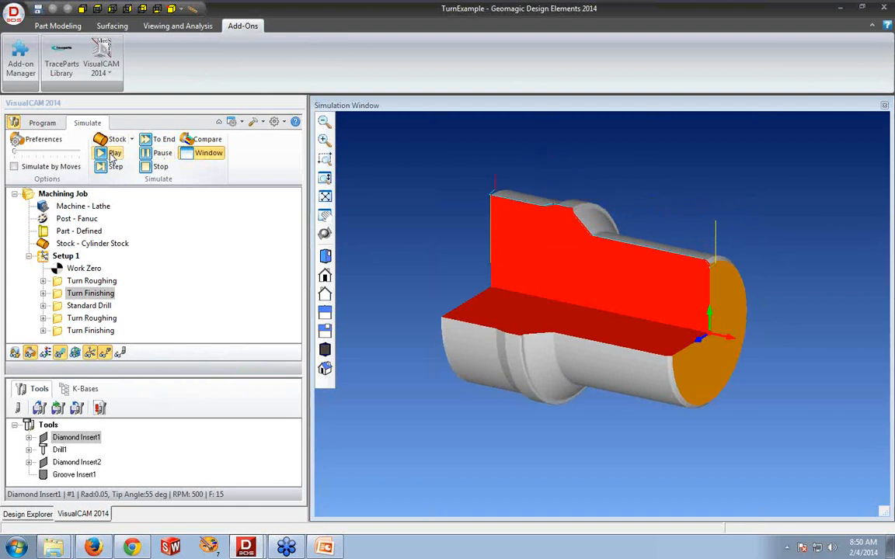
{"action": "left_click", "coordinate": [884, 105]}
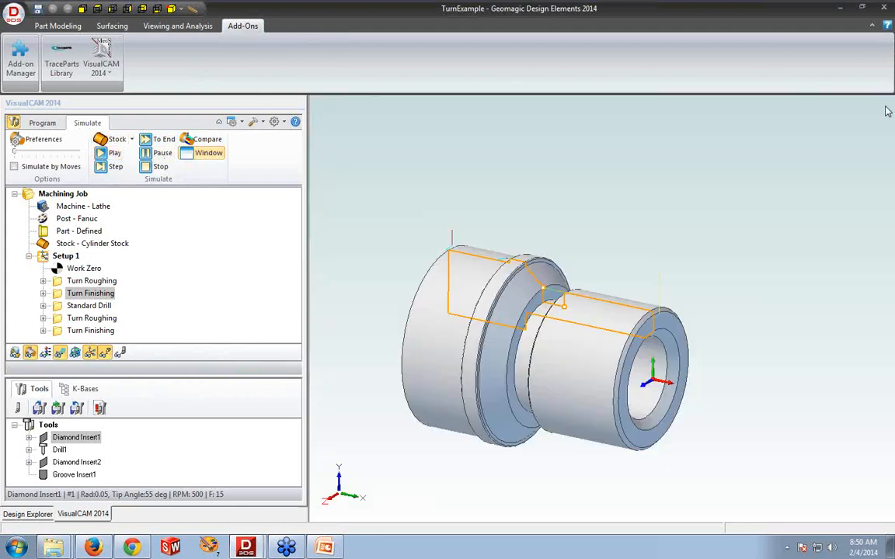
Simulate the Standard Drill operation through the part's bore in the simulation window
{"action": "left_click", "coordinate": [81, 306]}
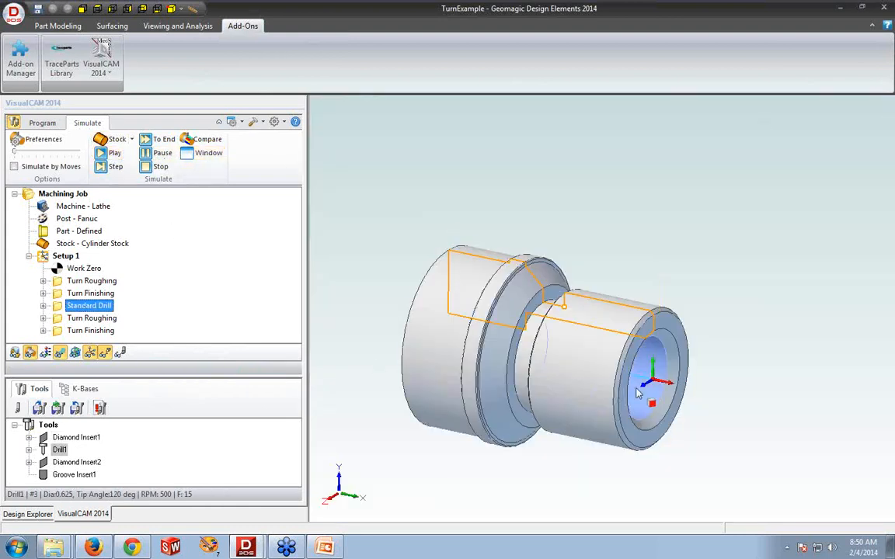
{"action": "left_click", "coordinate": [204, 152]}
{"action": "left_click", "coordinate": [110, 152]}
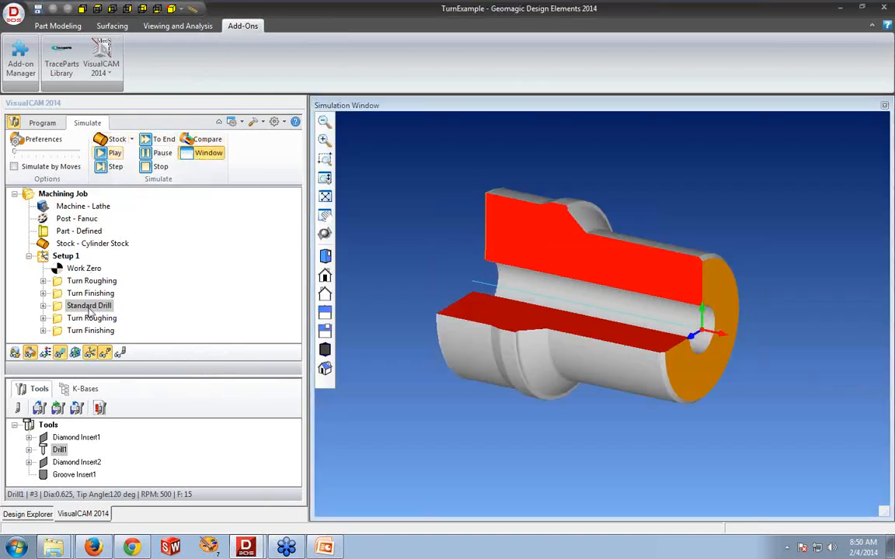
Simulate the second Turn Roughing and second Turn Finishing operations on the bore, skipping the roughing to its end, and close the simulation window
{"action": "left_click", "coordinate": [104, 154]}
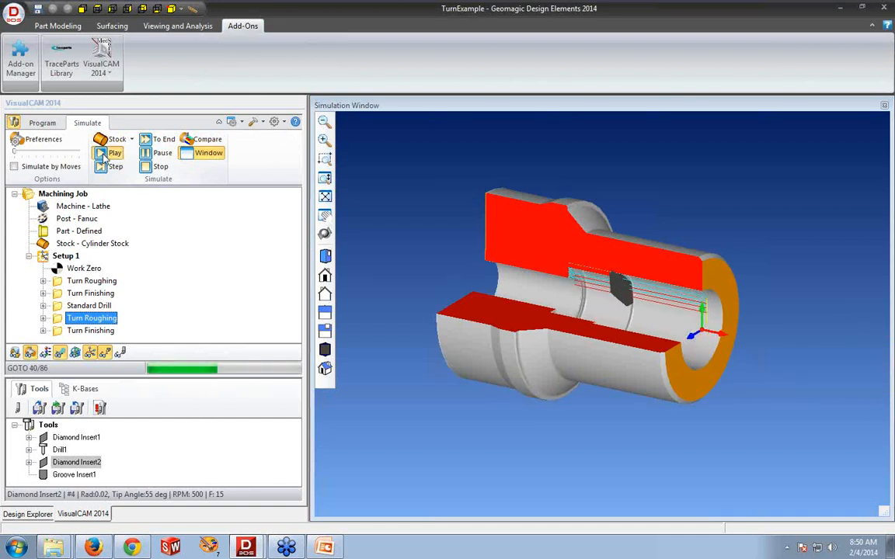
{"action": "left_click", "coordinate": [158, 139]}
{"action": "left_click", "coordinate": [90, 331]}
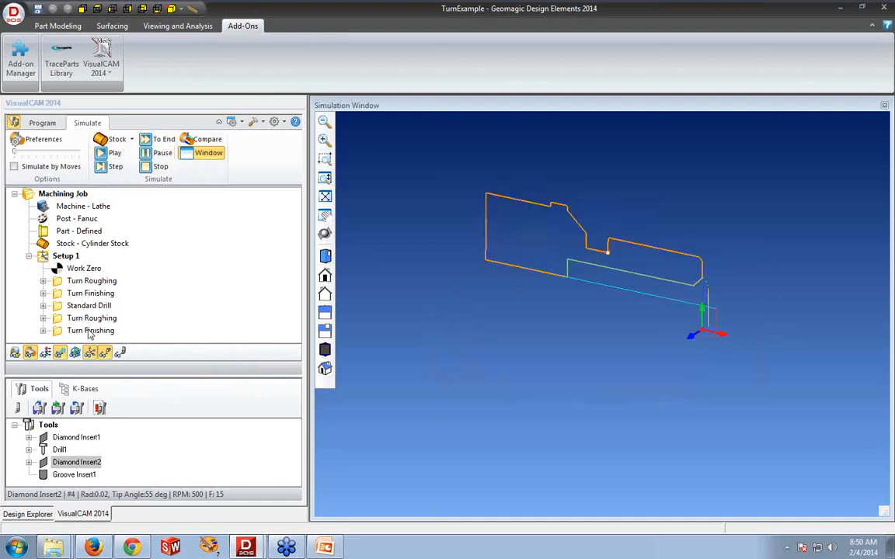
{"action": "left_click", "coordinate": [111, 153]}
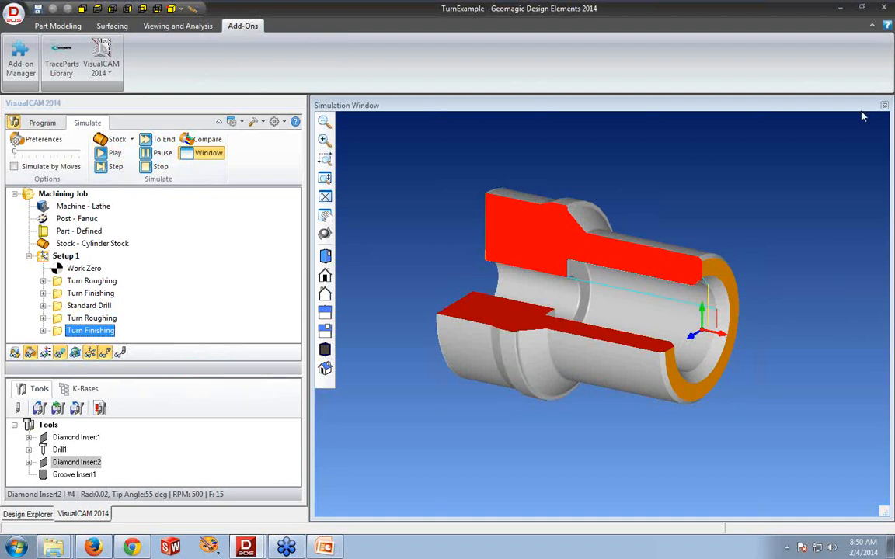
{"action": "left_click", "coordinate": [884, 105]}
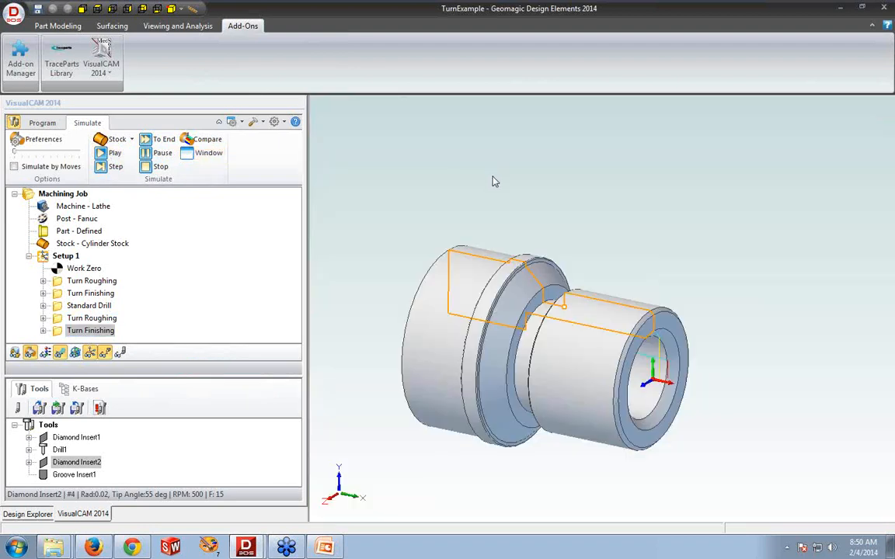
Post-process Setup 1 with the Fanuc post to the file TurnExample_Setup 1.nc in the VisualCAMforGeomagic folder
{"action": "left_click", "coordinate": [32, 124]}
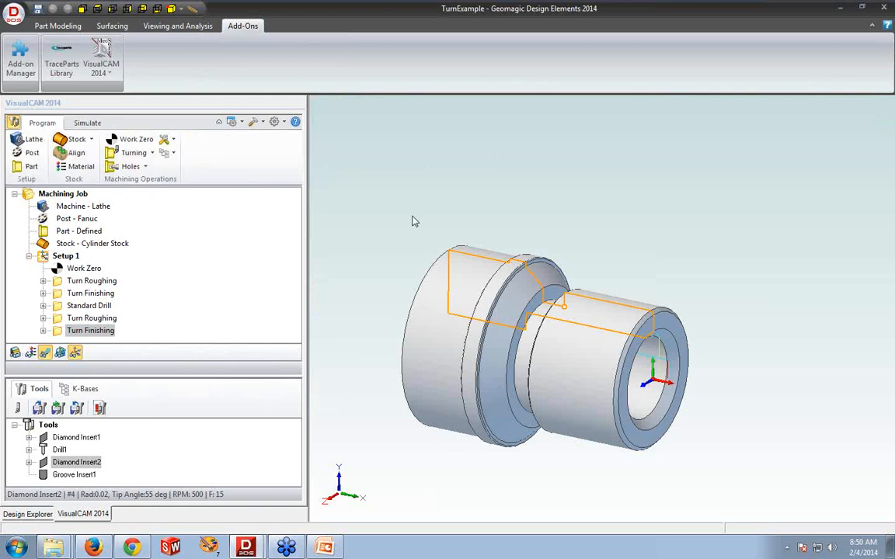
{"action": "middle_click_drag", "start_coordinate": [412, 217], "coordinate": [407, 218]}
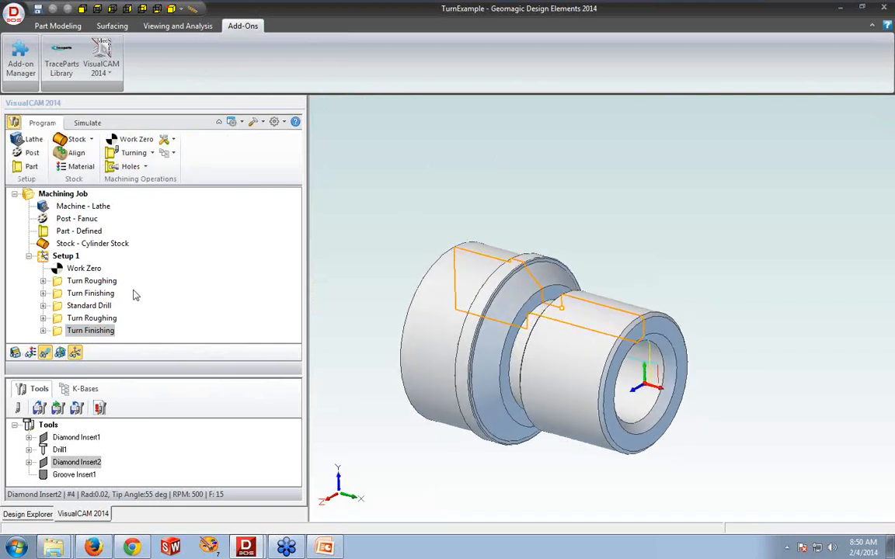
{"action": "left_click", "coordinate": [65, 257]}
{"action": "right_click", "coordinate": [65, 257]}
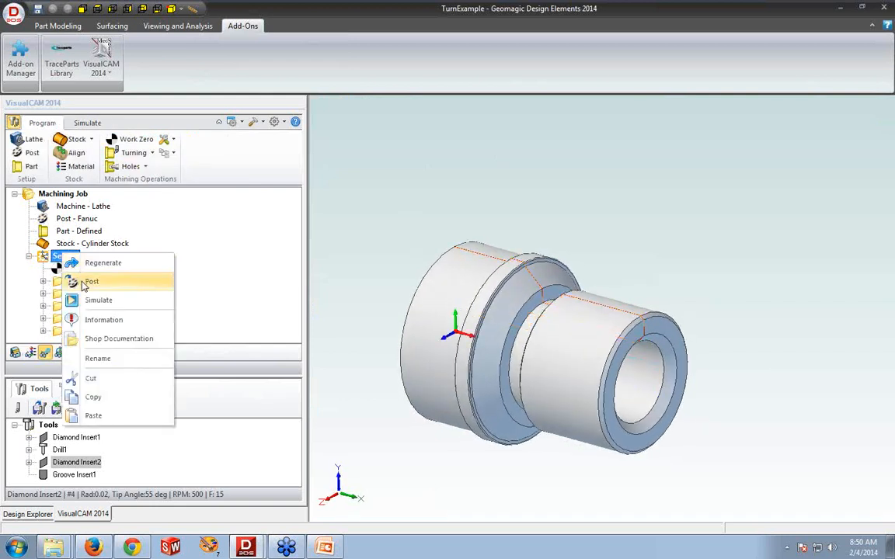
{"action": "left_click", "coordinate": [90, 282]}
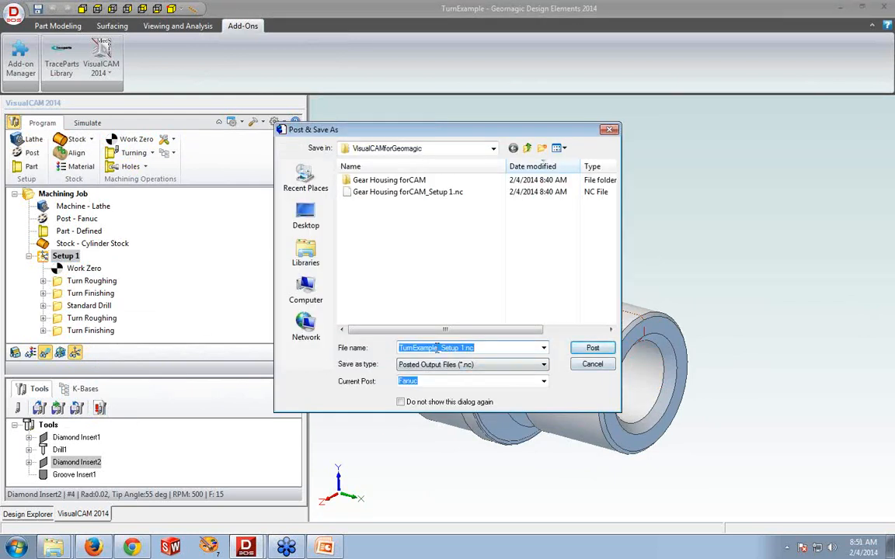
{"action": "left_click", "coordinate": [592, 348]}
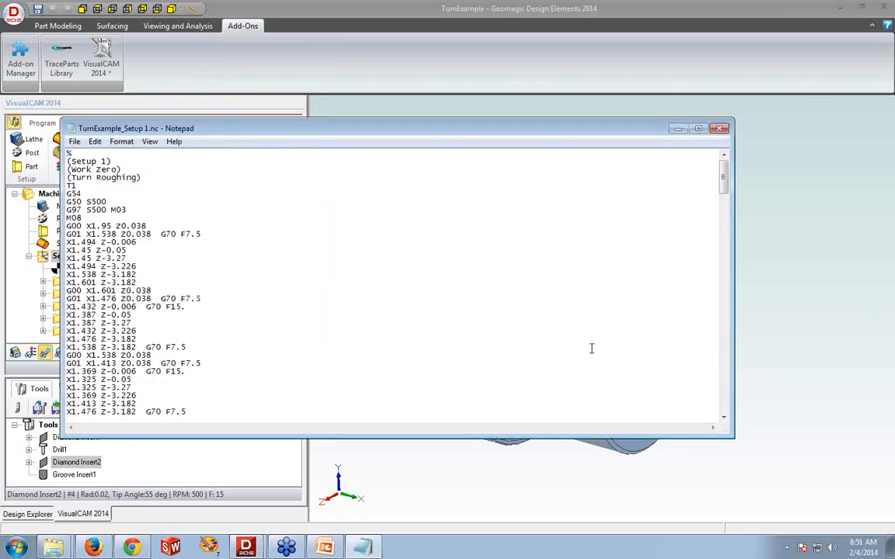
Look through the posted G-code and close it, and view the knowledge base's load and save options
{"action": "mouse_move", "coordinate": [723, 177]}
{"action": "left_mouse_down"}
{"action": "mouse_move", "coordinate": [724, 380]}
{"action": "mouse_move", "coordinate": [723, 190]}
{"action": "left_mouse_up"}
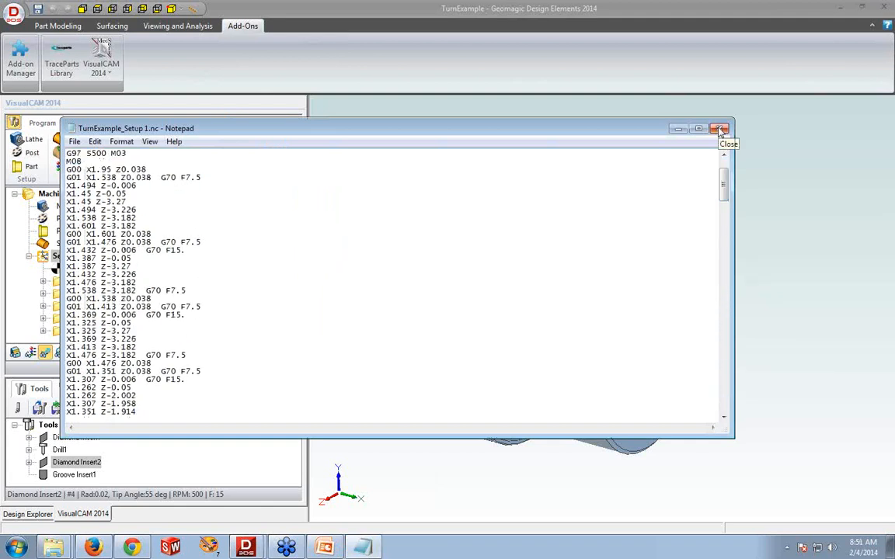
{"action": "left_click", "coordinate": [721, 131]}
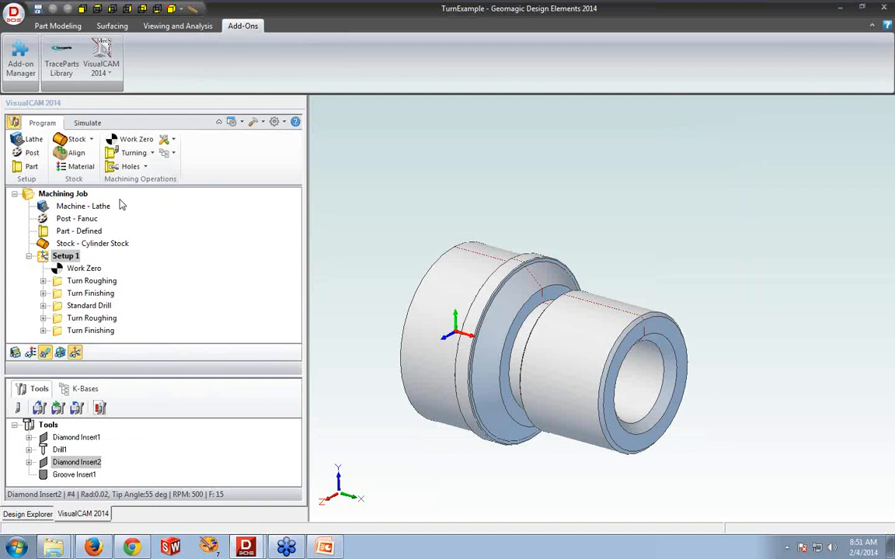
{"action": "left_click", "coordinate": [167, 154]}
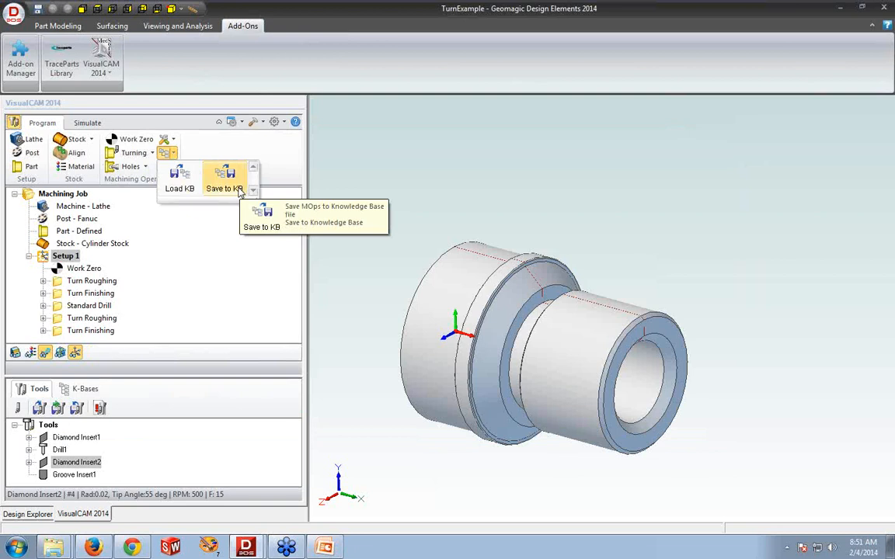
{"action": "left_click", "coordinate": [461, 199]}
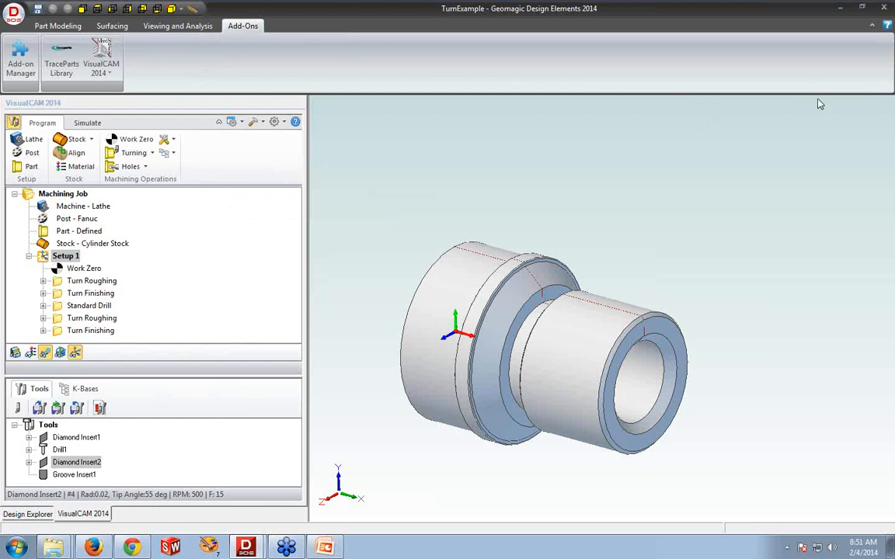
Close TurnExample without saving its changes and switch to the VisualCAM summary slide in PowerPoint
{"action": "left_click", "coordinate": [883, 8]}
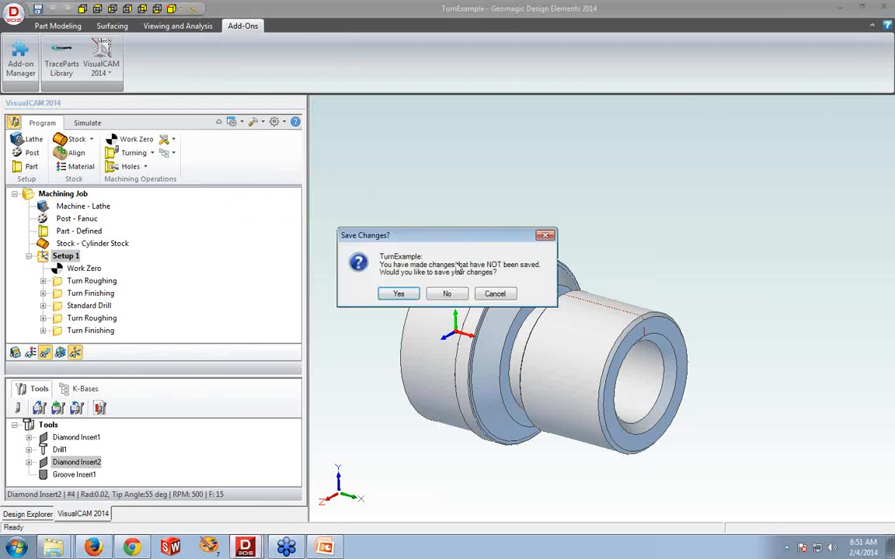
{"action": "left_click", "coordinate": [447, 295]}
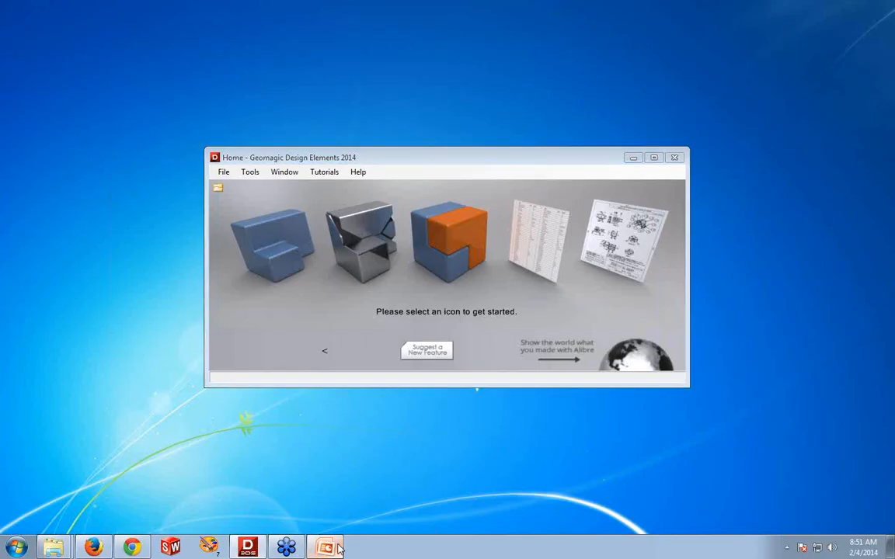
{"action": "left_click", "coordinate": [338, 546]}
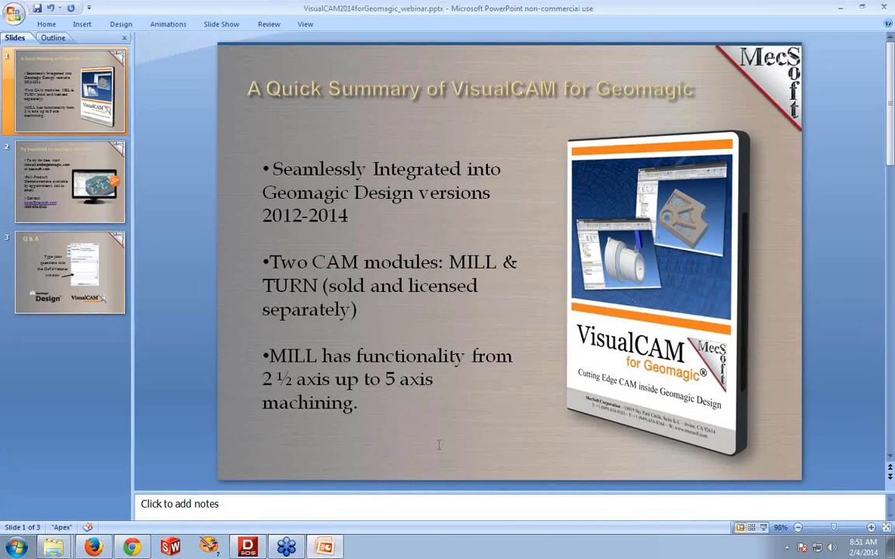
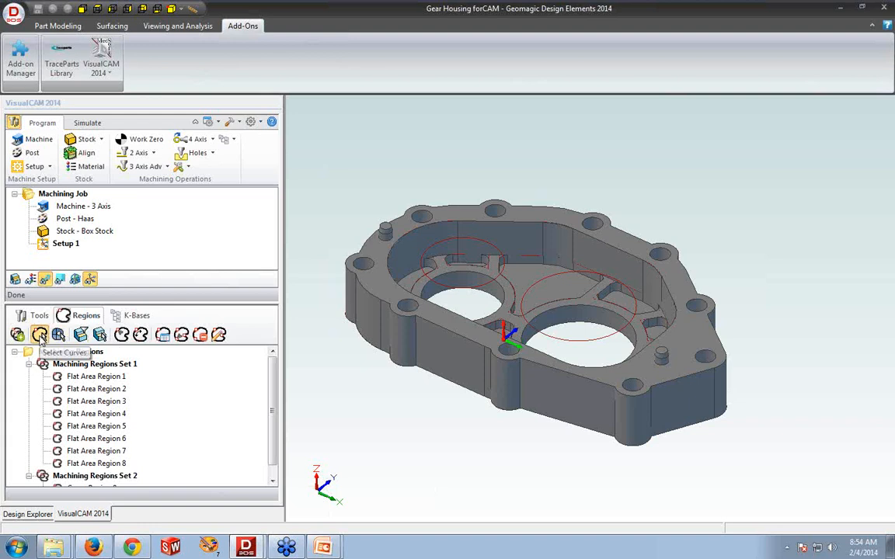
Create a curve machining region on Gear Housing forCAM from the main cavity's complete upper edge loop, using the Advanced Selector
{"action": "left_click", "coordinate": [40, 336]}
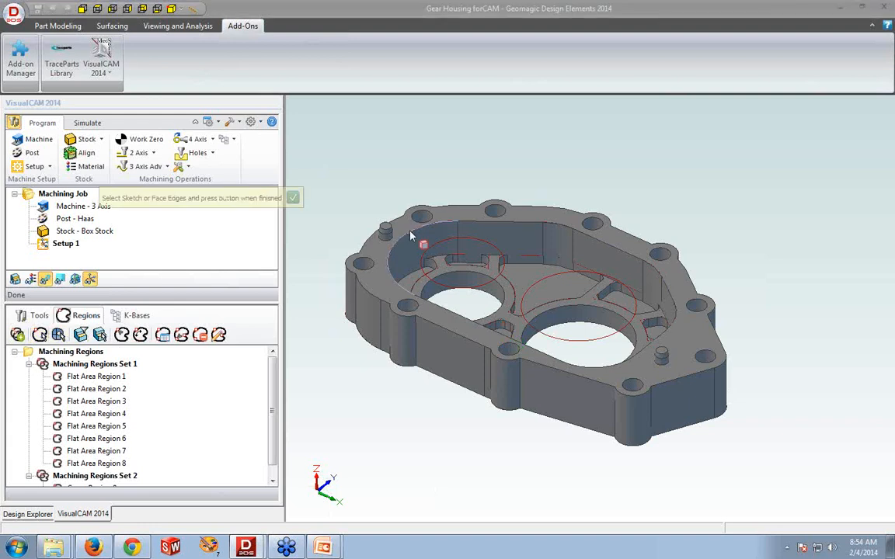
{"action": "right_click", "coordinate": [412, 236]}
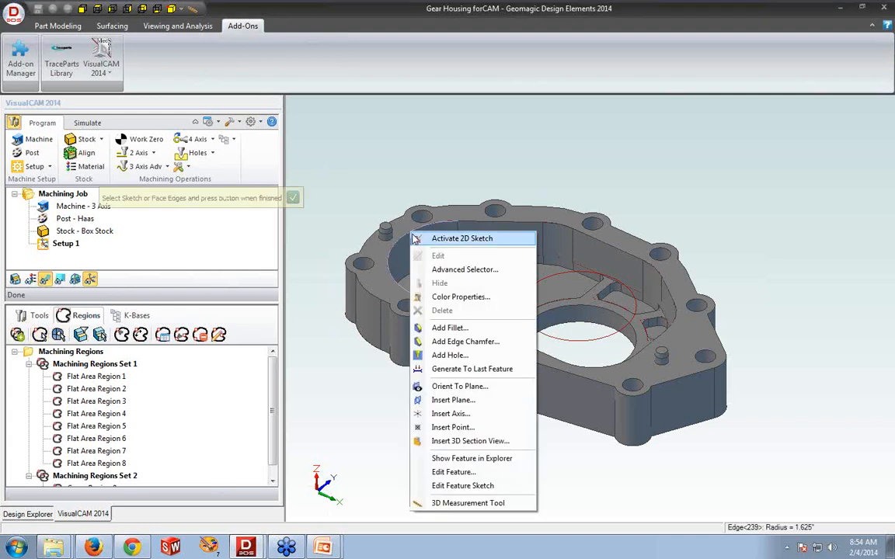
{"action": "left_click", "coordinate": [428, 274]}
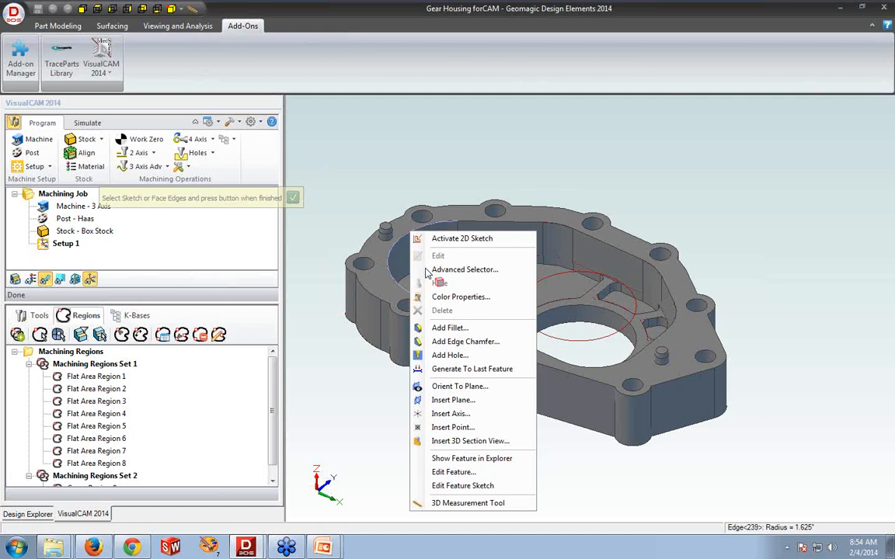
{"action": "left_click", "coordinate": [507, 183]}
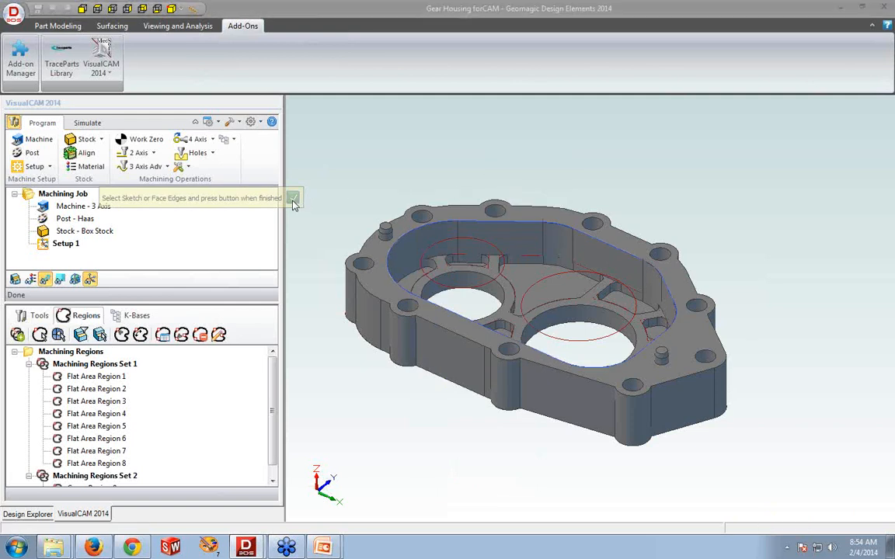
{"action": "left_click", "coordinate": [293, 198]}
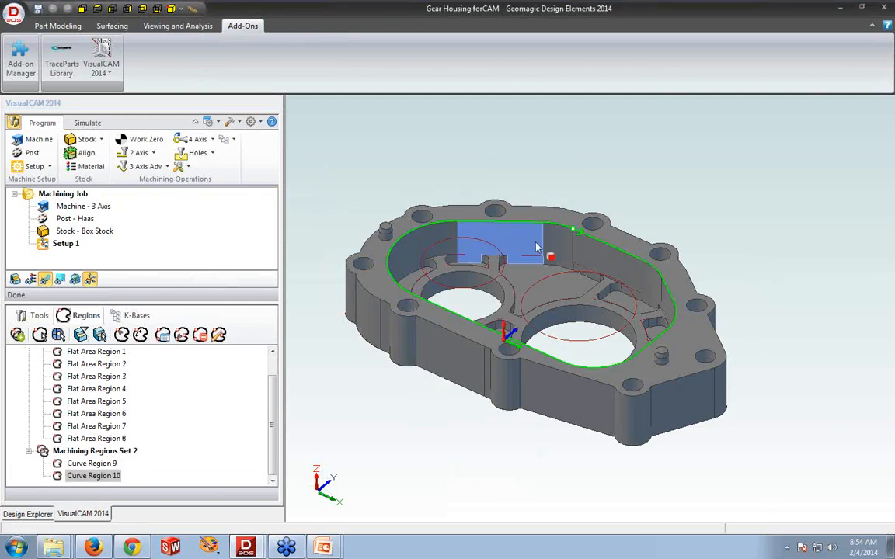
Highlight Curve Region 9 and Curve Region 10 in turn to compare them on the part, and enlarge the machining job tree
{"action": "left_click", "coordinate": [80, 465]}
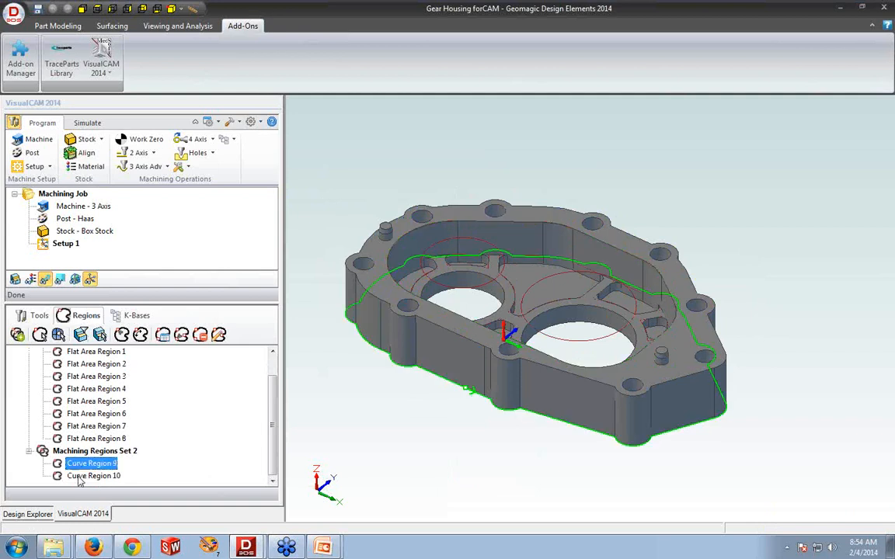
{"action": "left_click", "coordinate": [77, 477]}
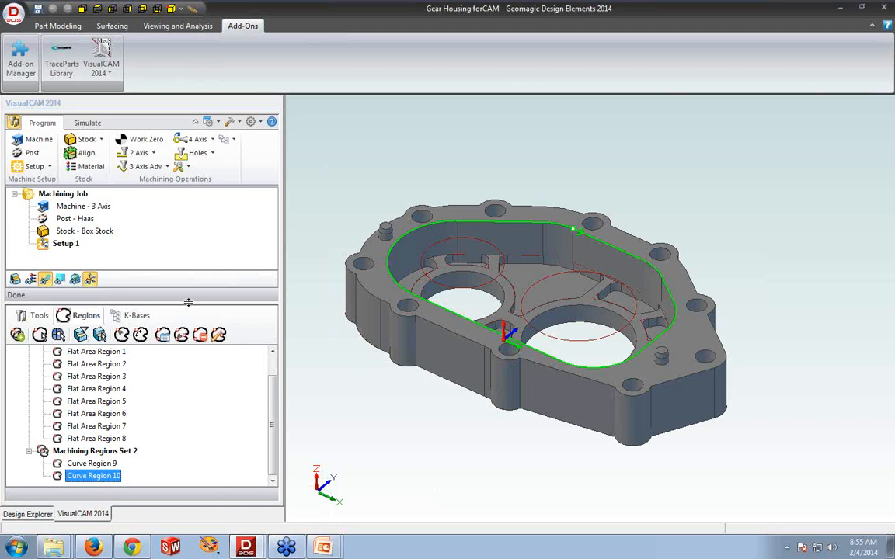
{"action": "left_click_drag", "start_coordinate": [186, 301], "coordinate": [187, 339]}
Look through the Climb, Conventional and Mixed cut directions in the 2 1/2 Axis Pocketing cut parameters, and cancel the operation
{"action": "left_click", "coordinate": [154, 154]}
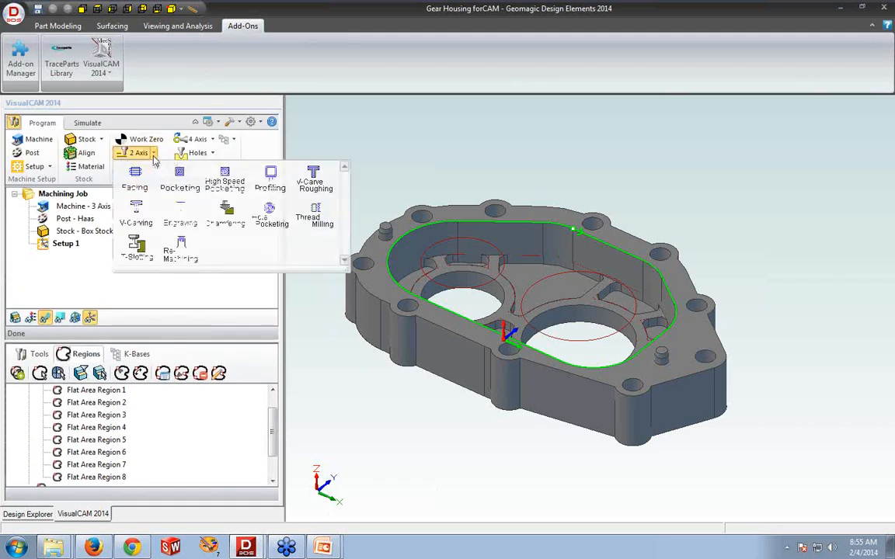
{"action": "left_click", "coordinate": [176, 181]}
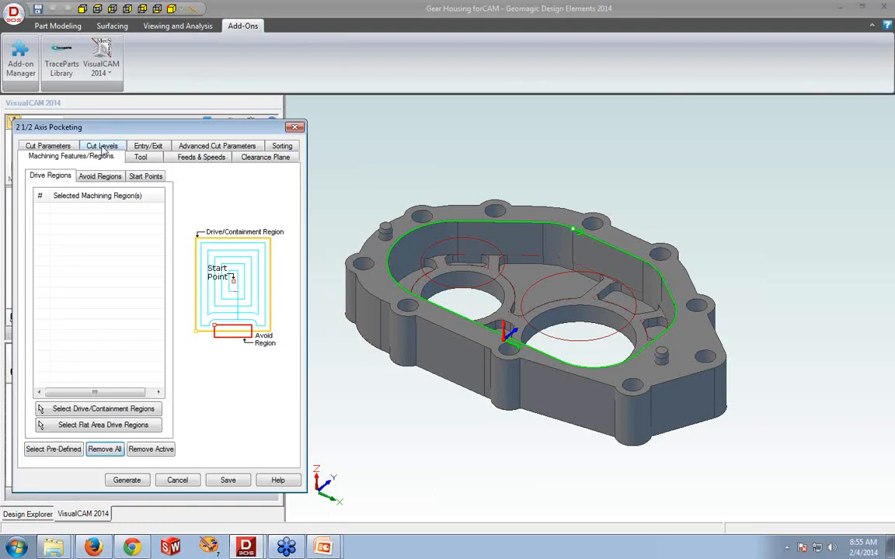
{"action": "left_click", "coordinate": [56, 145]}
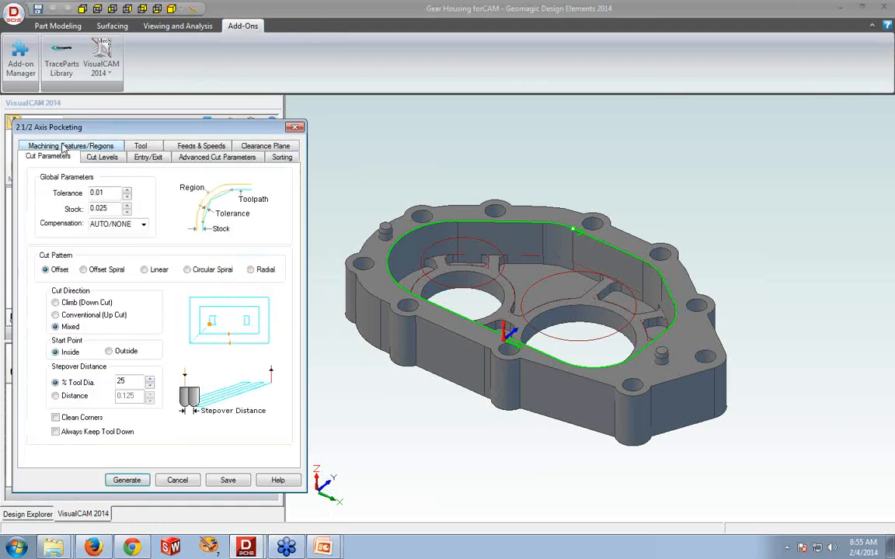
{"action": "left_click", "coordinate": [70, 303]}
{"action": "left_click", "coordinate": [66, 315]}
{"action": "left_click", "coordinate": [68, 330]}
{"action": "left_click", "coordinate": [74, 302]}
{"action": "left_click", "coordinate": [77, 315]}
{"action": "left_click", "coordinate": [177, 480]}
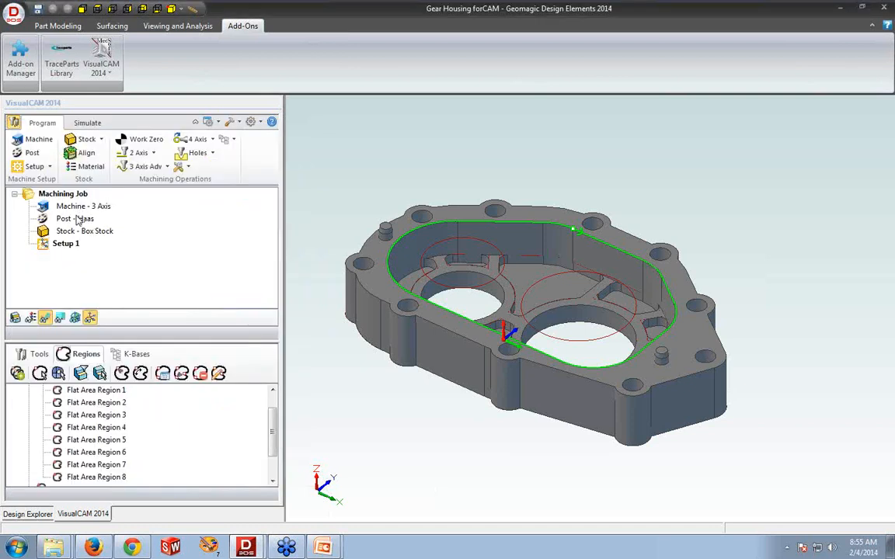
Browse the available post-processors for the job, including the Mach3 posts, and leave the post-processor options without changes
{"action": "double_click", "coordinate": [78, 220]}
{"action": "left_click", "coordinate": [196, 177]}
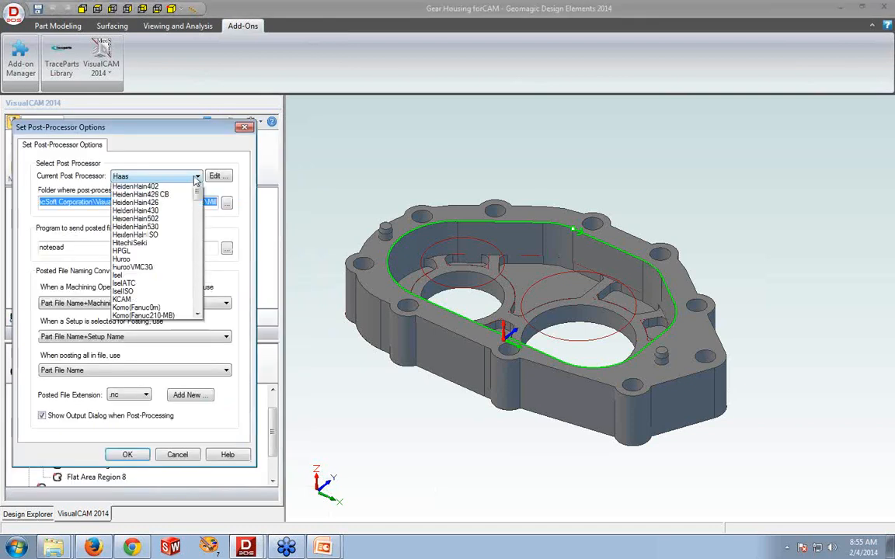
{"action": "left_click_drag", "start_coordinate": [198, 298], "coordinate": [197, 333]}
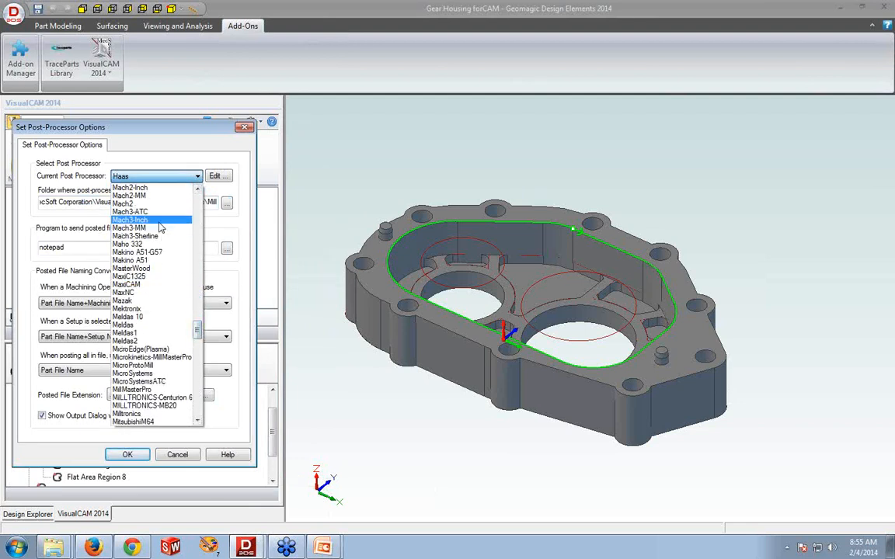
{"action": "left_click", "coordinate": [229, 228]}
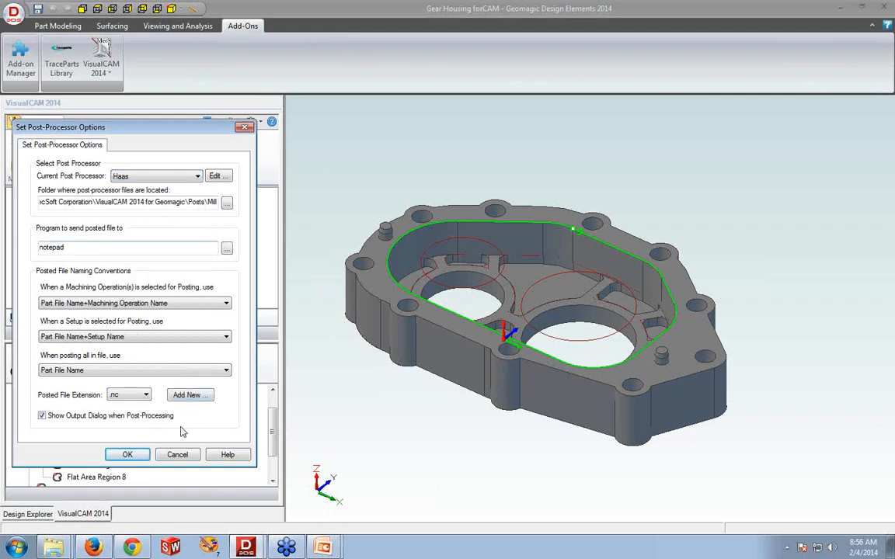
{"action": "left_click", "coordinate": [174, 454]}
View the 2 Axis machining methods and the start point selection for 2 1/2 Axis Pocketing, and cancel the operation
{"action": "left_click", "coordinate": [141, 153]}
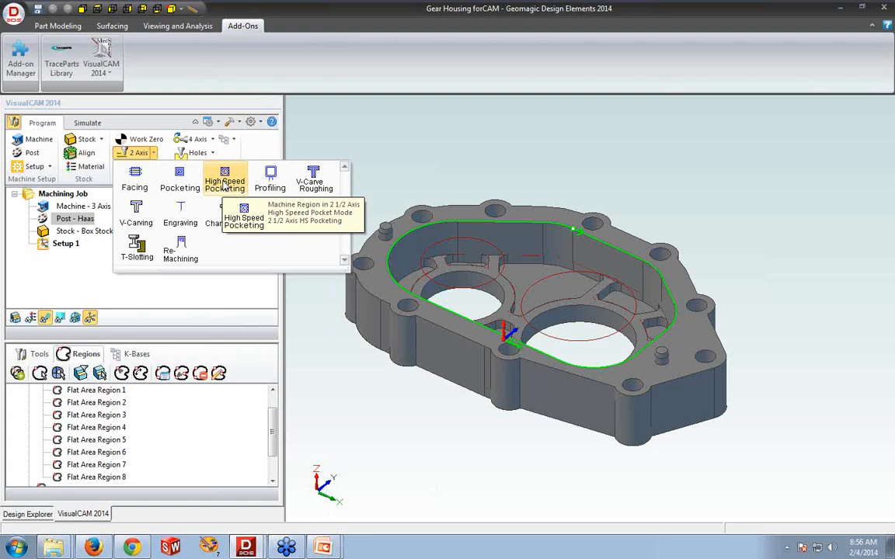
{"action": "left_click", "coordinate": [469, 171]}
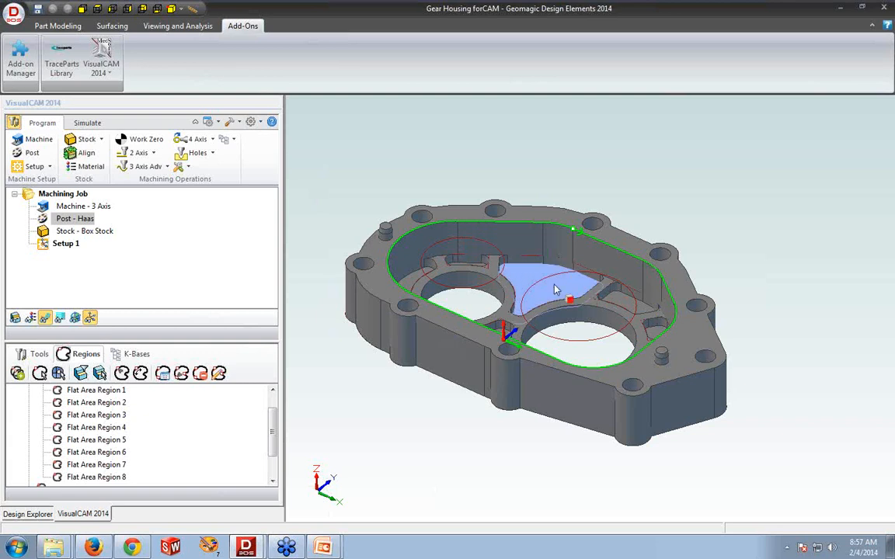
{"action": "left_click", "coordinate": [150, 157]}
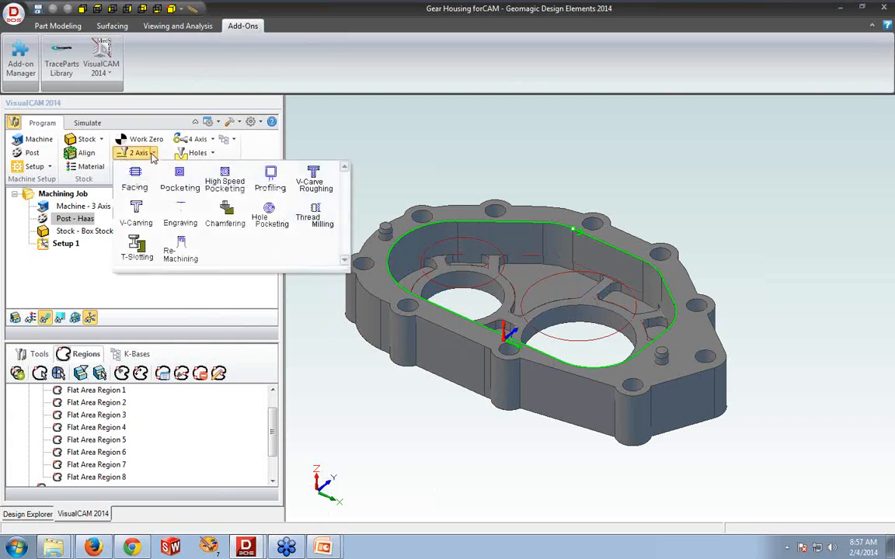
{"action": "left_click", "coordinate": [184, 191]}
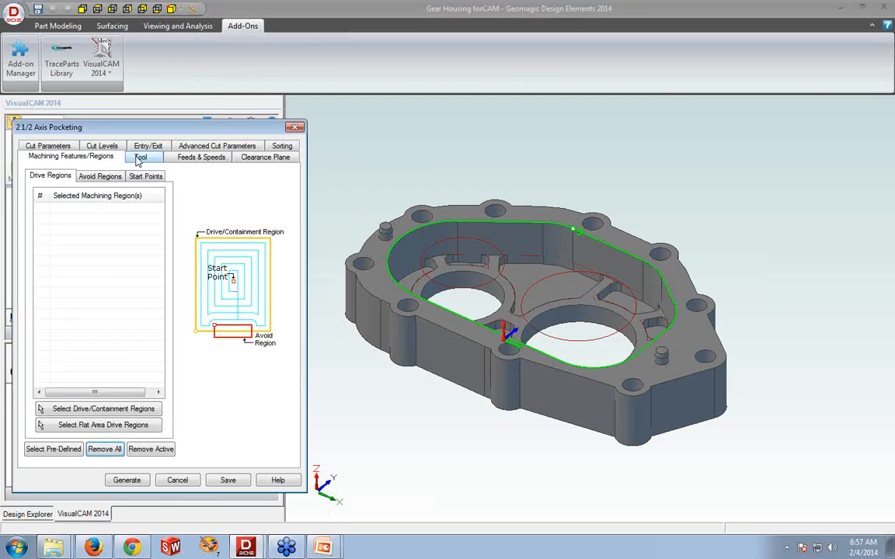
{"action": "left_click", "coordinate": [127, 155]}
{"action": "left_click", "coordinate": [91, 158]}
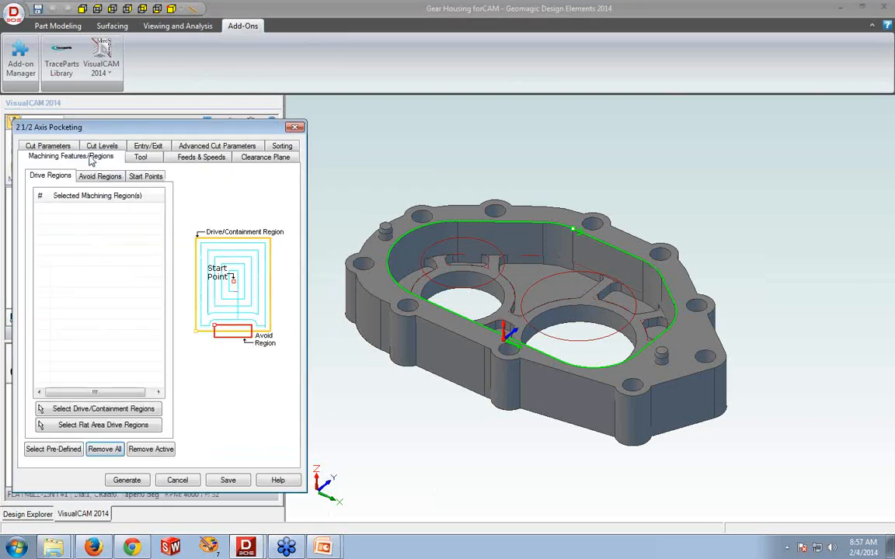
{"action": "left_click", "coordinate": [143, 175]}
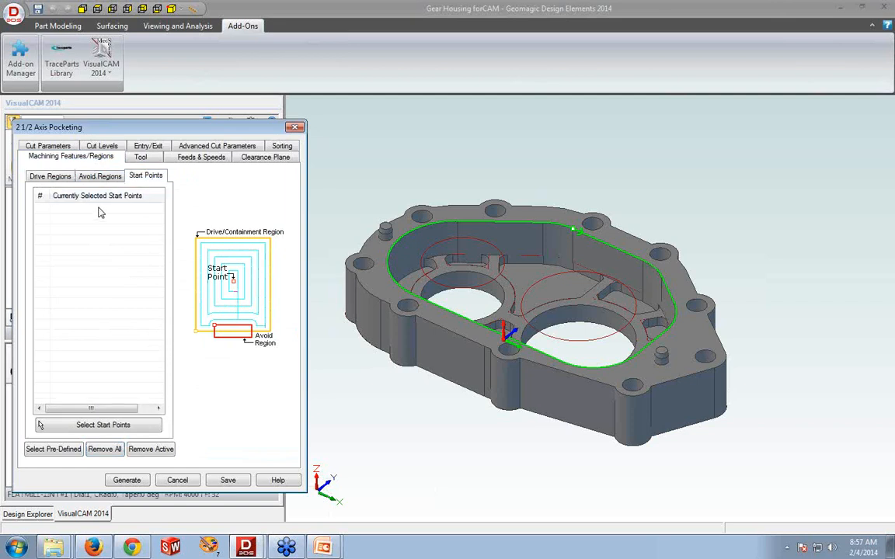
{"action": "left_click", "coordinate": [177, 480]}
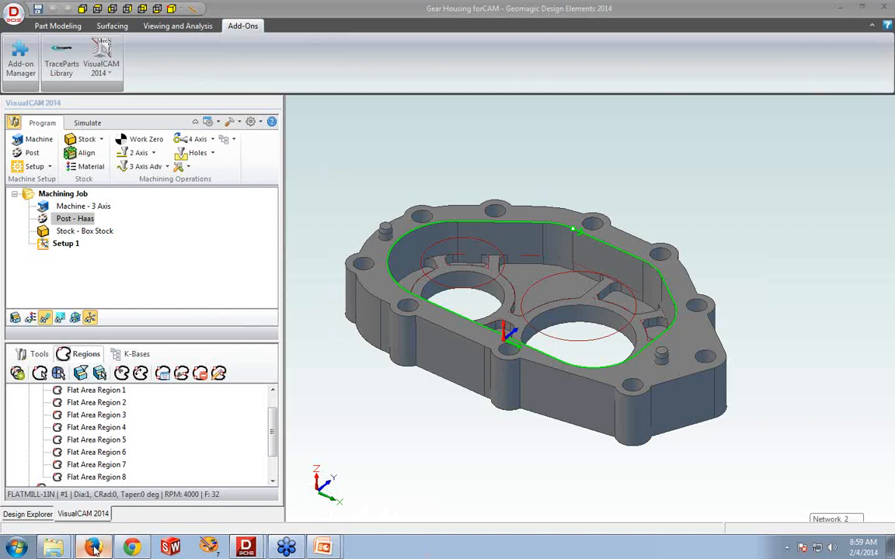
Switch to Firefox and open the VisualCAM-MILL 2014 features page on the VisualCAM for Geomagic website
{"action": "left_click", "coordinate": [94, 547]}
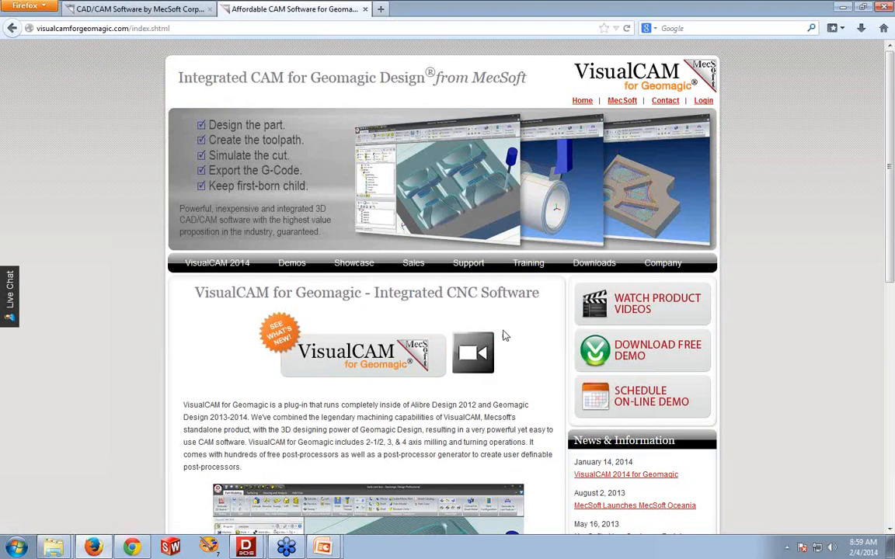
{"action": "mouse_move", "coordinate": [413, 264]}
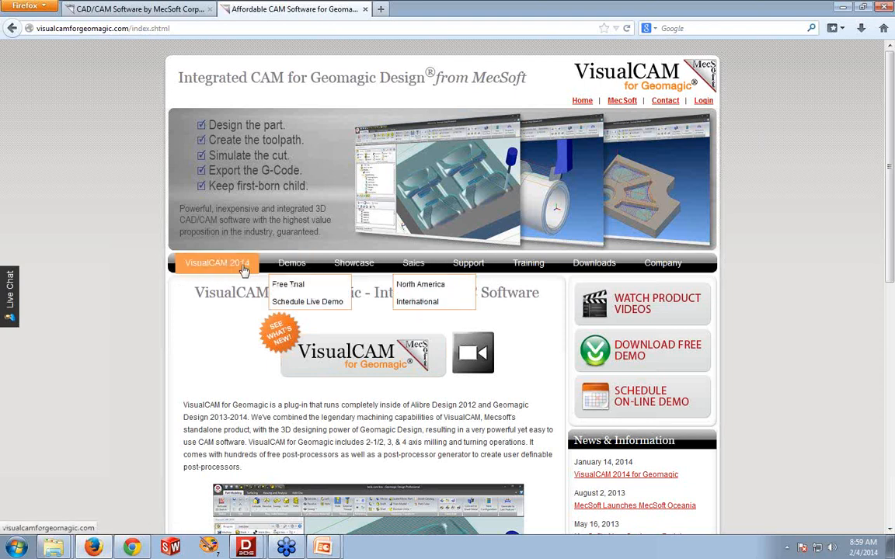
{"action": "mouse_move", "coordinate": [243, 268]}
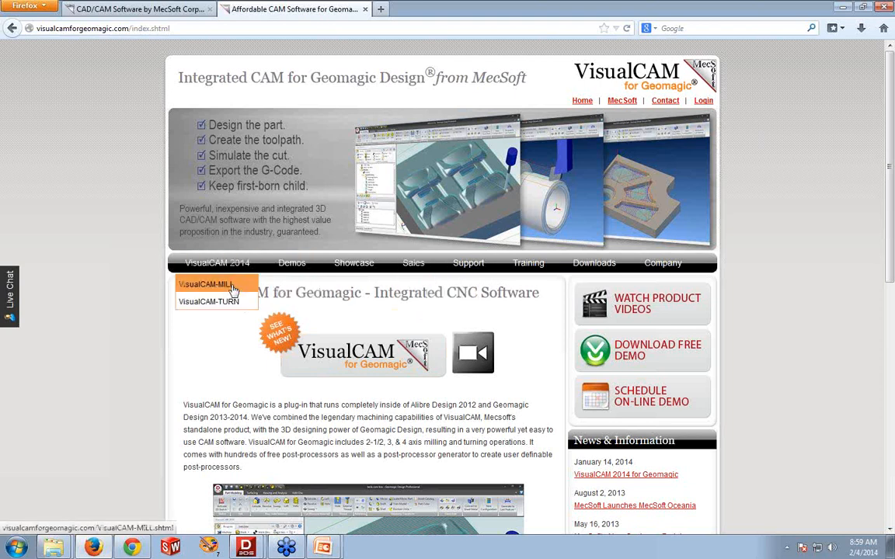
{"action": "left_click", "coordinate": [231, 287]}
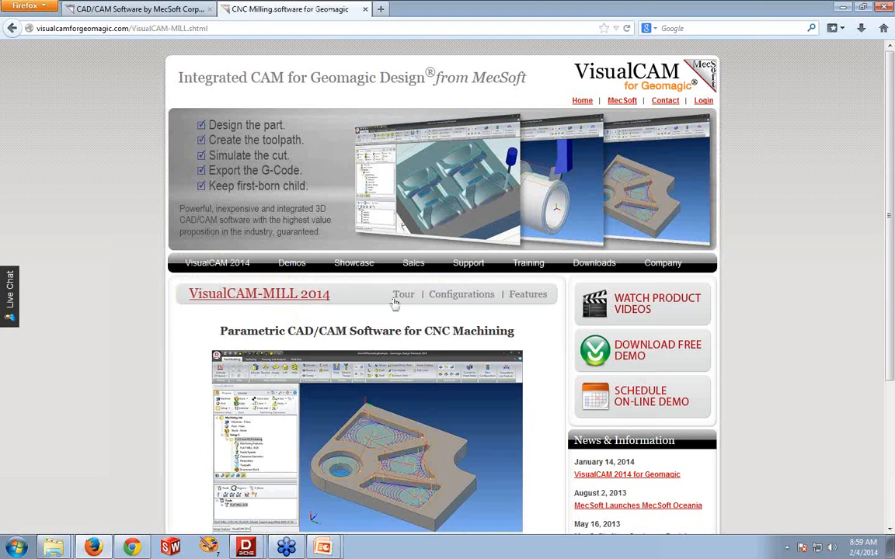
{"action": "left_click", "coordinate": [523, 300]}
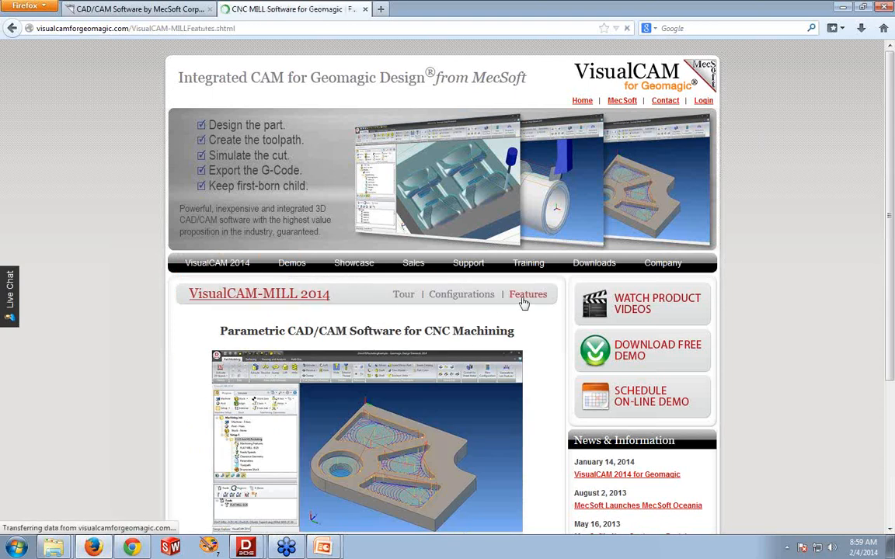
Examine the 2-1/2 Axis Milling features by configuration, including the descriptions for Pocketing, Profiling and Facing
{"action": "scroll", "coordinate": [523, 303], "scroll_direction": "down", "scroll_amount": 5}
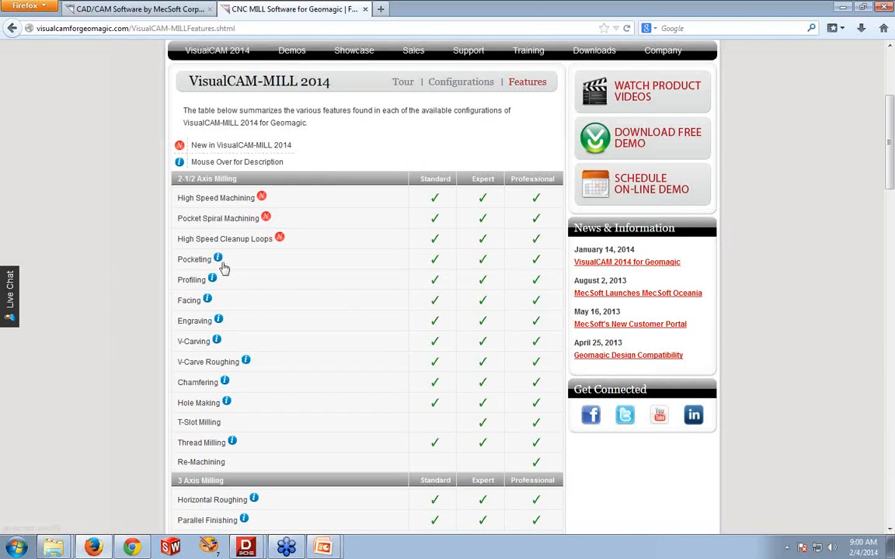
{"action": "mouse_move", "coordinate": [220, 264]}
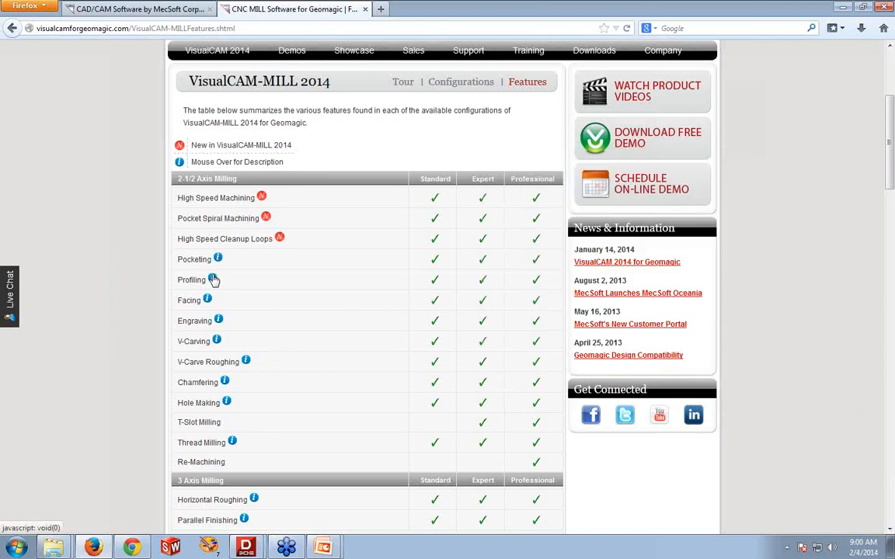
{"action": "mouse_move", "coordinate": [213, 282]}
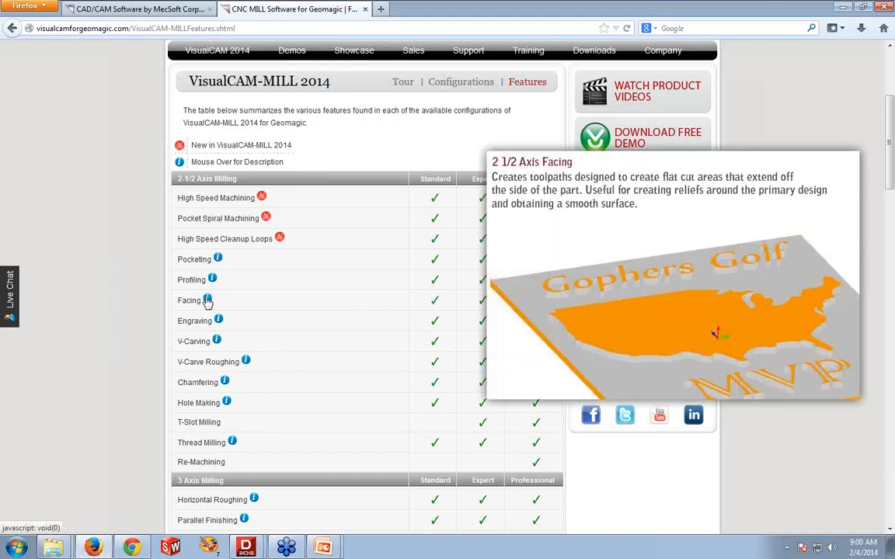
{"action": "scroll", "coordinate": [107, 290], "scroll_direction": "down", "scroll_amount": 2}
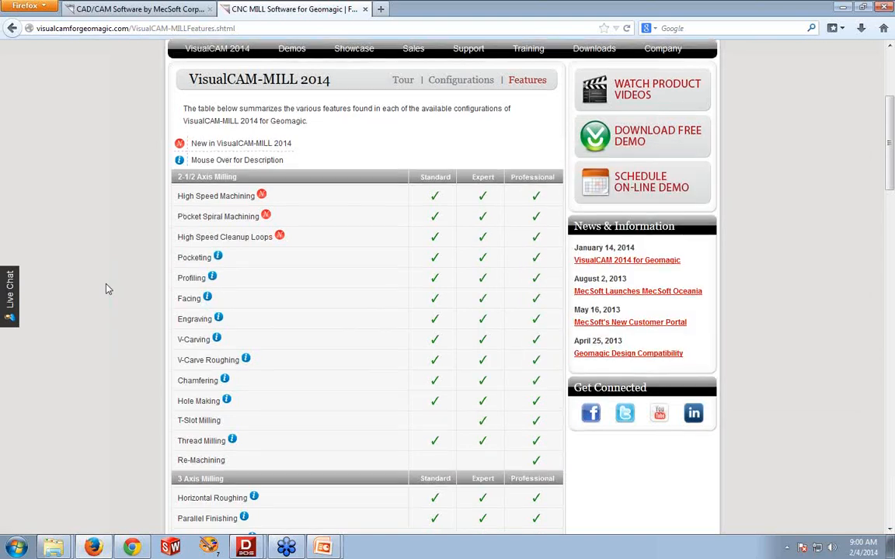
{"action": "scroll", "coordinate": [106, 290], "scroll_direction": "up", "scroll_amount": 2}
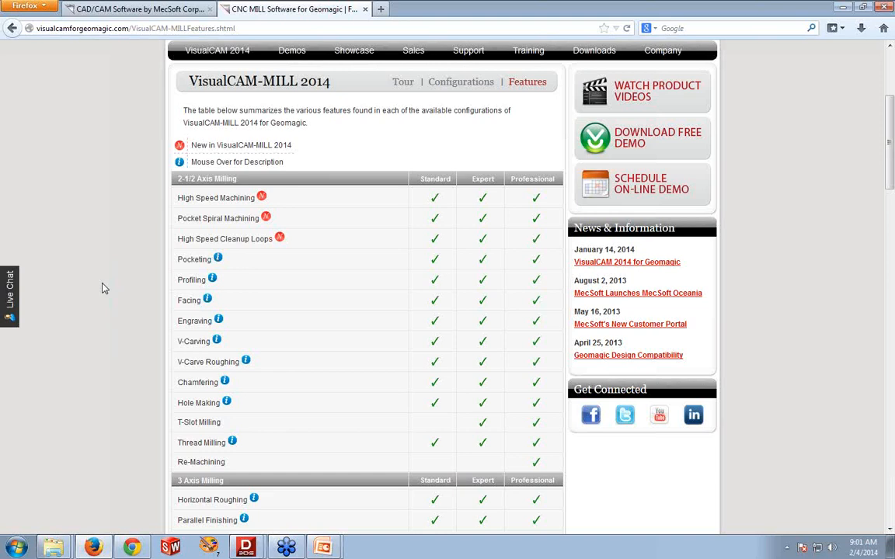
{"action": "scroll", "coordinate": [98, 288], "scroll_direction": "up", "scroll_amount": 2}
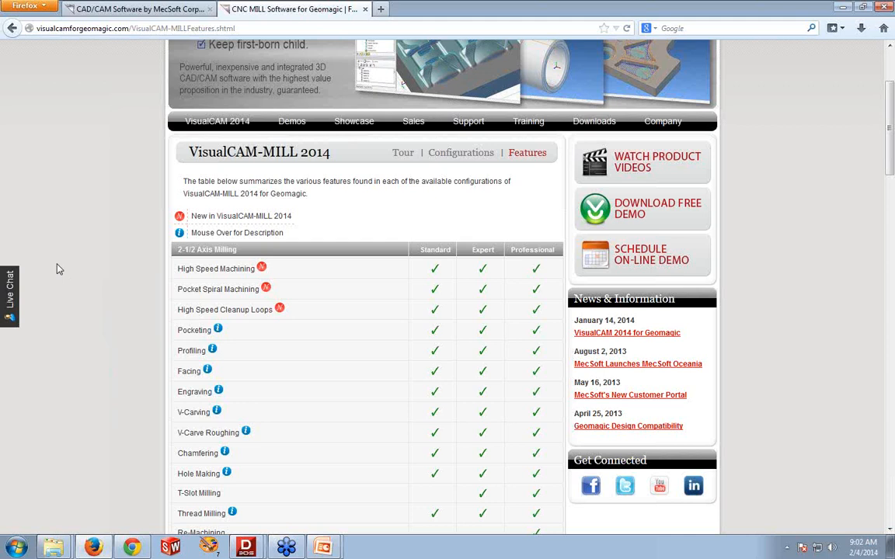
Read the full feature comparison for the Standard, Expert and Professional configurations down to Utilities, and return to its beginning
{"action": "scroll", "coordinate": [56, 269], "scroll_direction": "down", "scroll_amount": 3}
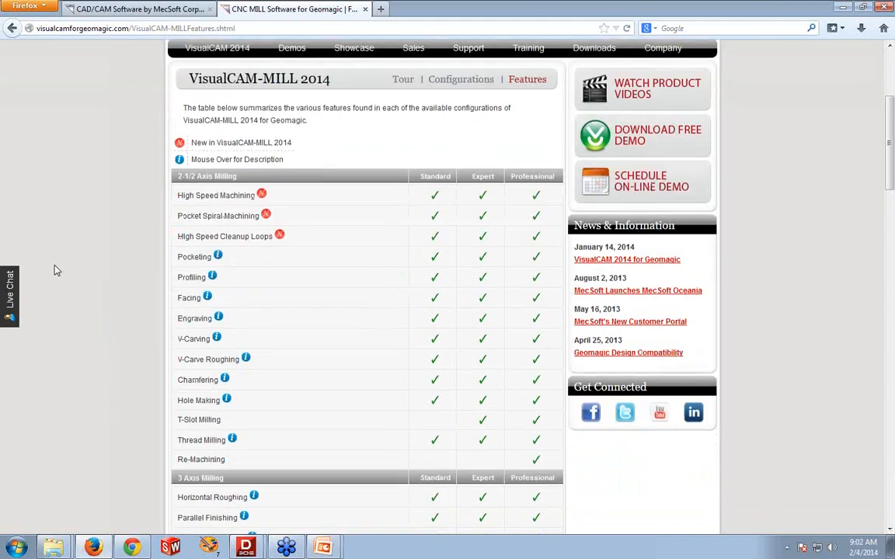
{"action": "scroll", "coordinate": [56, 269], "scroll_direction": "down", "scroll_amount": 4}
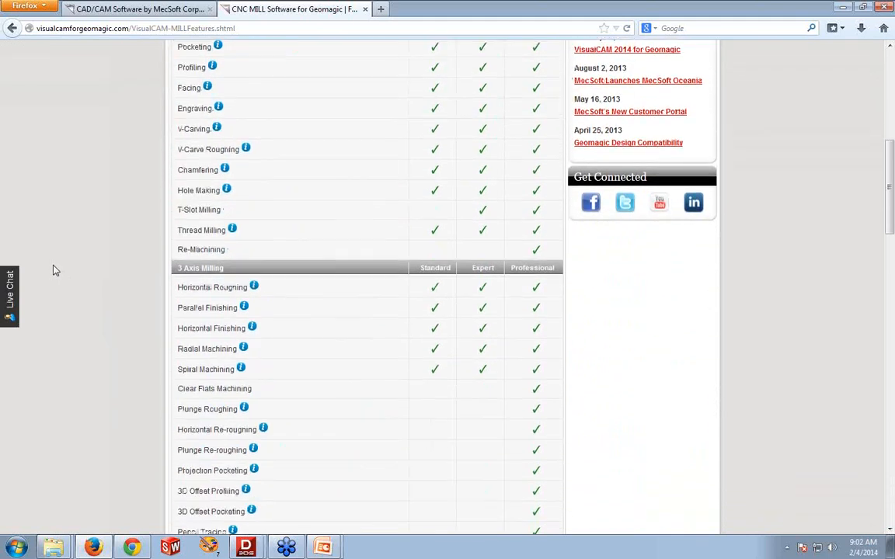
{"action": "scroll", "coordinate": [56, 269], "scroll_direction": "down", "scroll_amount": 4}
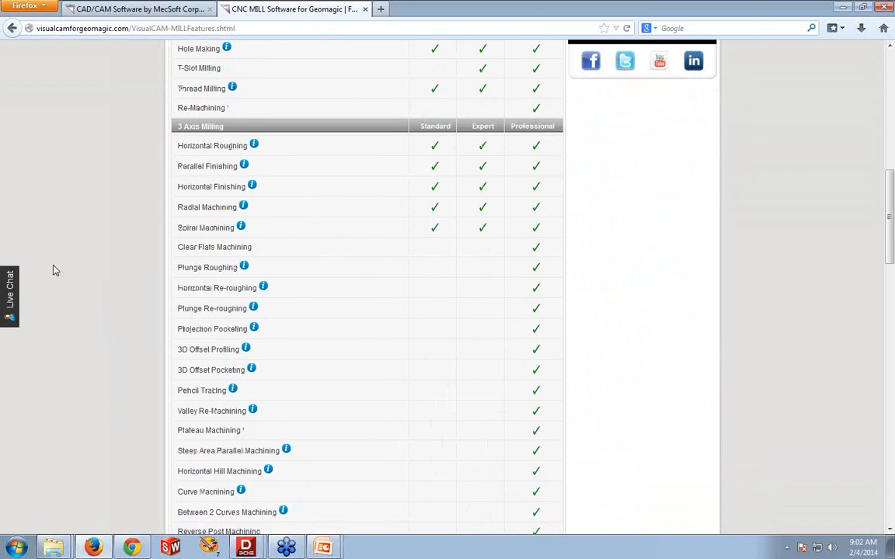
{"action": "scroll", "coordinate": [54, 271], "scroll_direction": "down", "scroll_amount": 5}
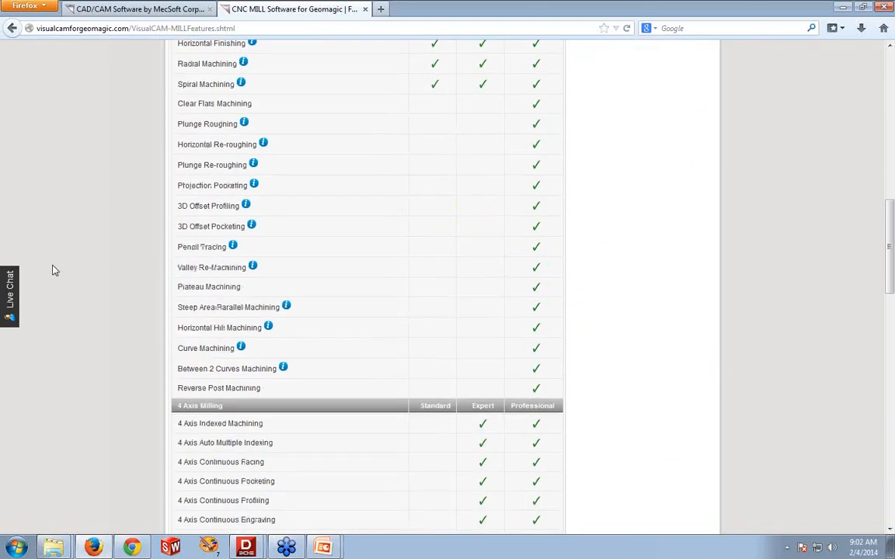
{"action": "scroll", "coordinate": [54, 270], "scroll_direction": "down", "scroll_amount": 6}
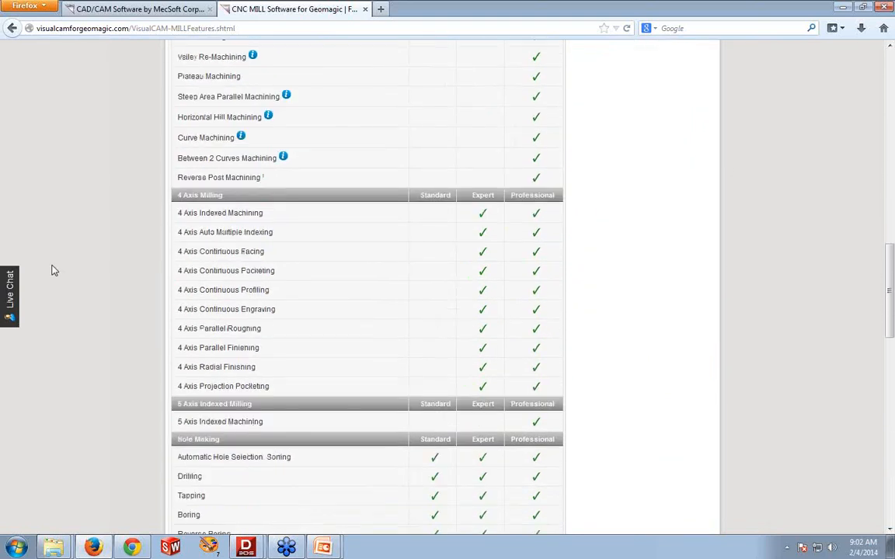
{"action": "scroll", "coordinate": [54, 270], "scroll_direction": "down", "scroll_amount": 7}
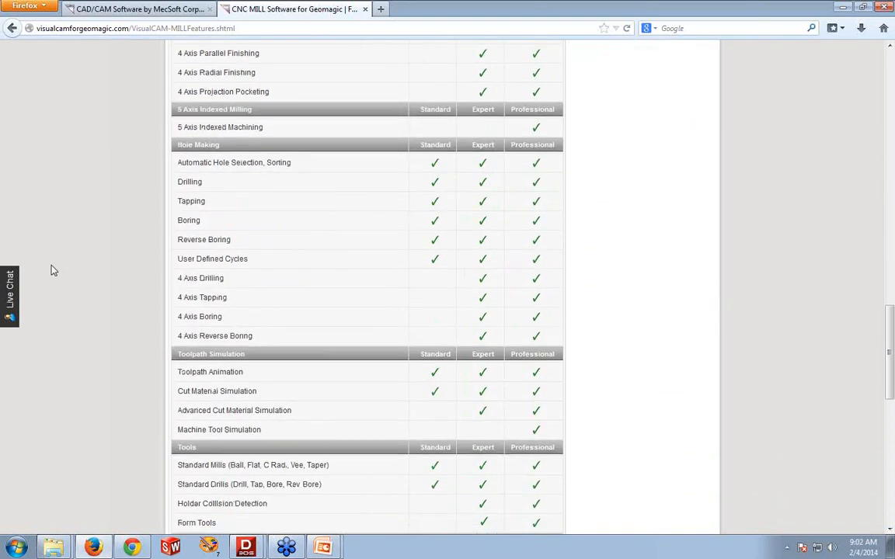
{"action": "scroll", "coordinate": [52, 267], "scroll_direction": "down", "scroll_amount": 9}
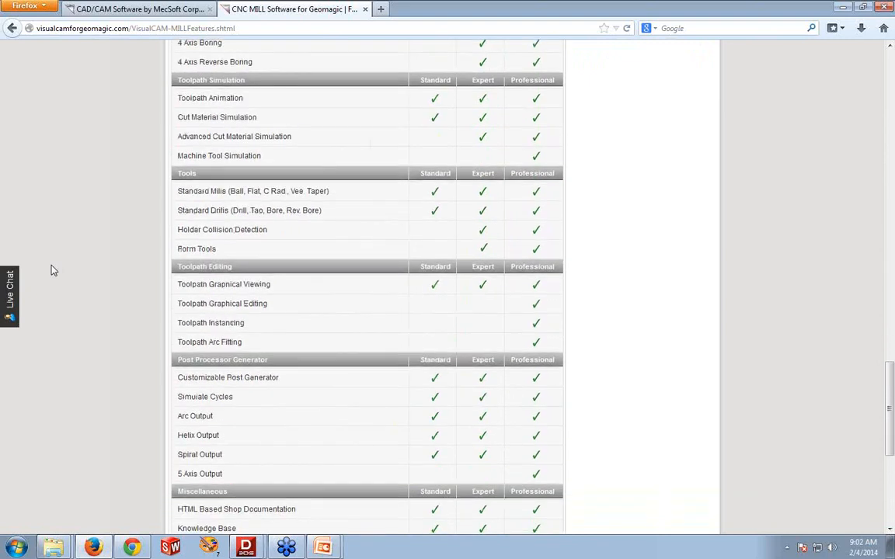
{"action": "scroll", "coordinate": [51, 268], "scroll_direction": "down", "scroll_amount": 4}
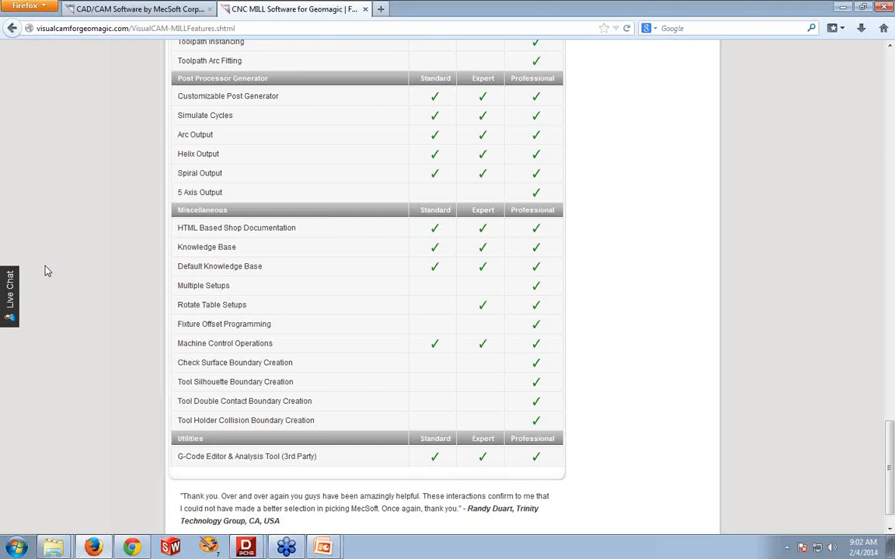
{"action": "scroll", "coordinate": [45, 271], "scroll_direction": "up", "scroll_amount": 2}
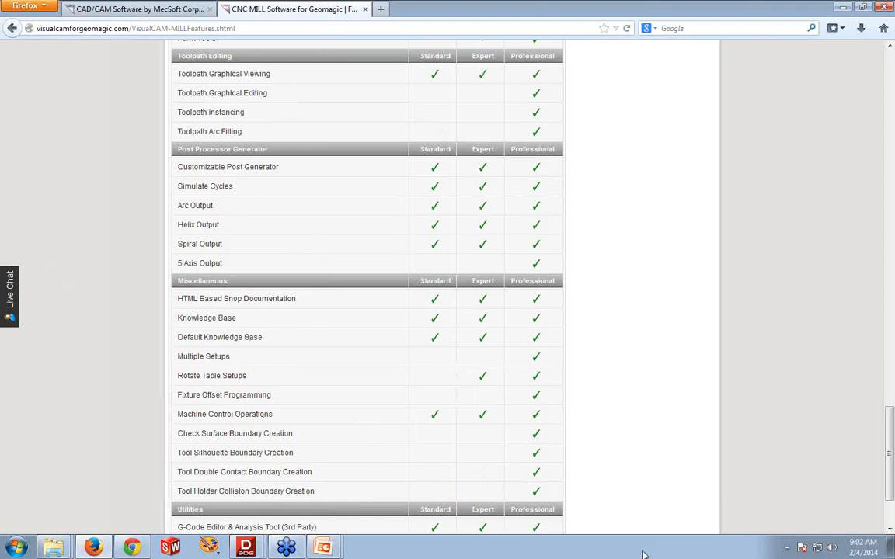
{"action": "scroll", "coordinate": [679, 508], "scroll_direction": "up", "scroll_amount": 10}
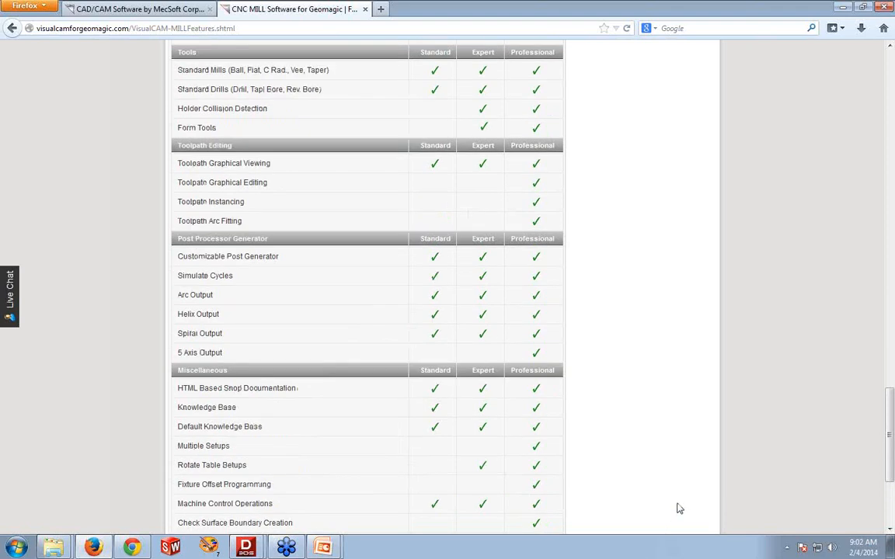
{"action": "scroll", "coordinate": [676, 509], "scroll_direction": "up", "scroll_amount": 7}
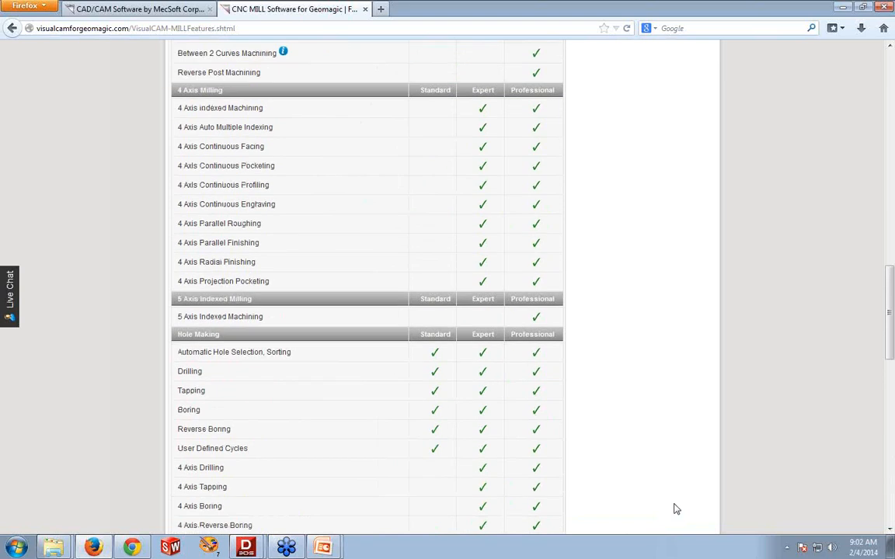
{"action": "scroll", "coordinate": [674, 509], "scroll_direction": "up", "scroll_amount": 6}
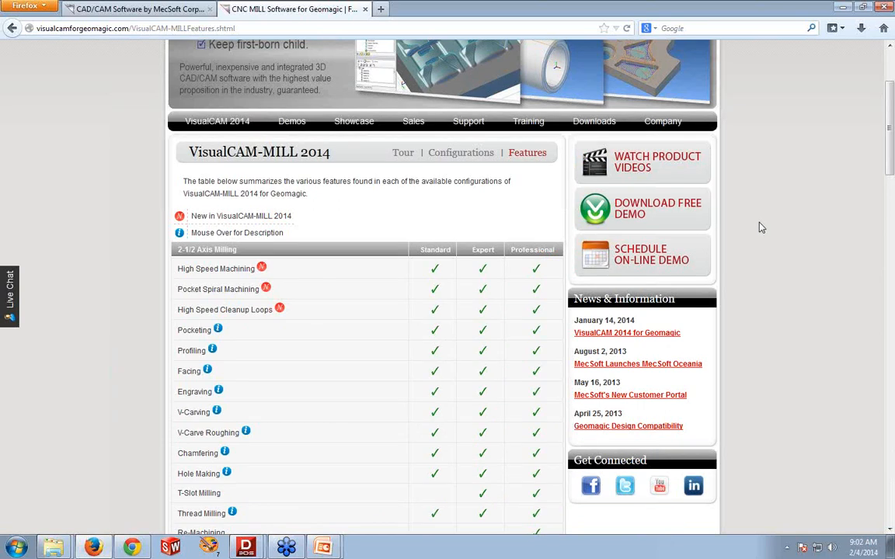
{"action": "scroll", "coordinate": [762, 225], "scroll_direction": "up", "scroll_amount": 1}
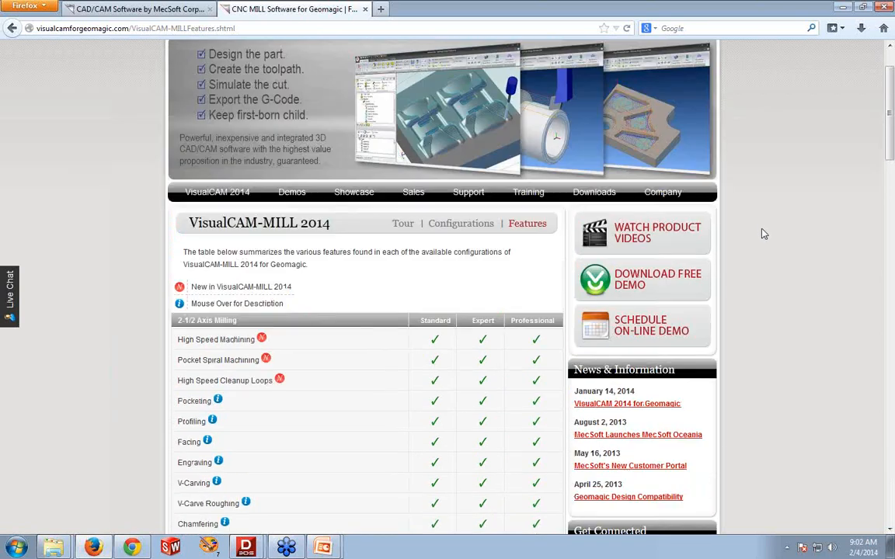